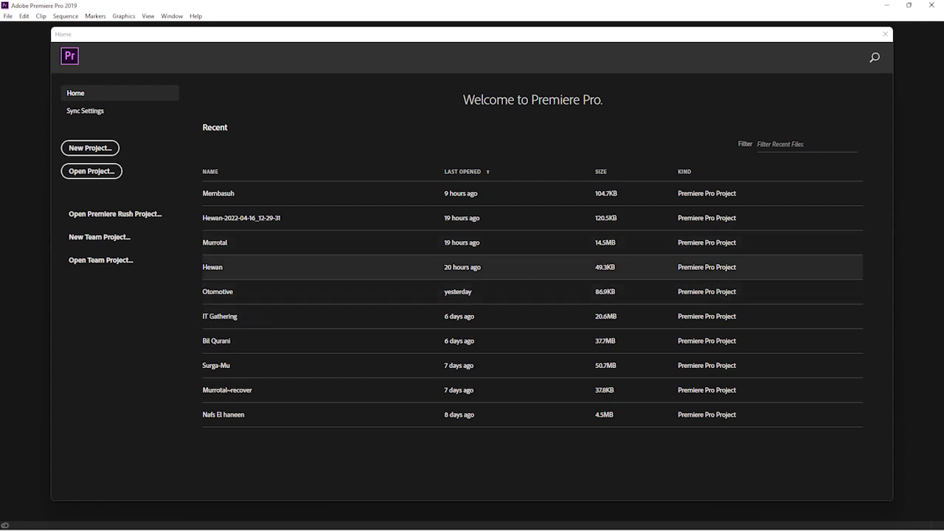
Step: Open the recent project Murrotal and set all of its missing clips offline
click(221, 243)
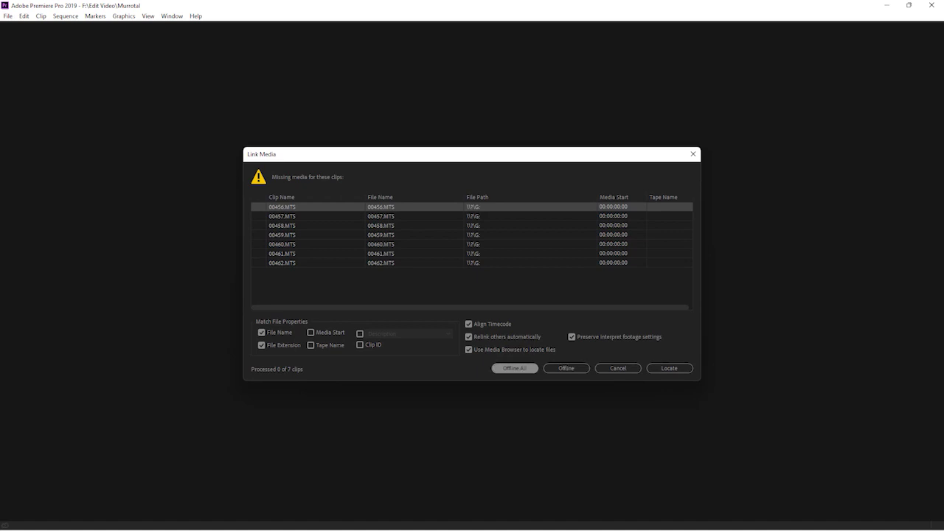
click(515, 368)
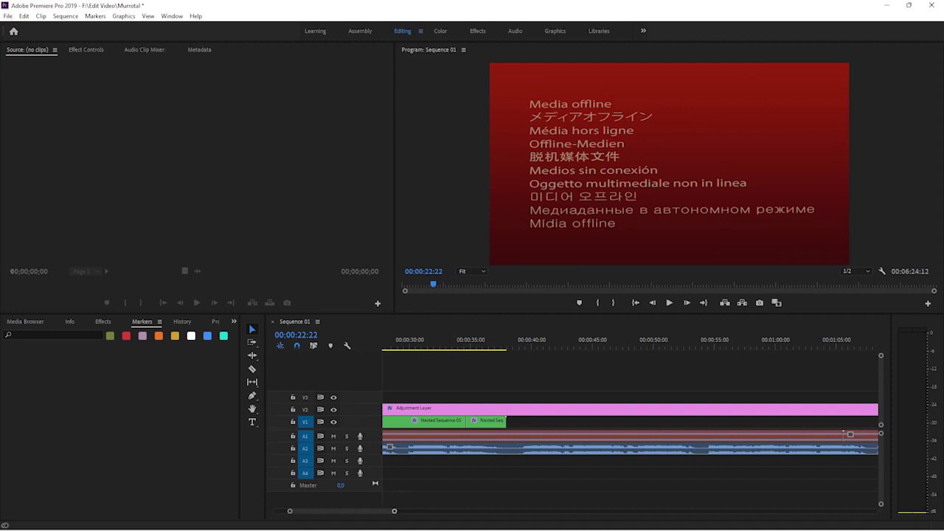
Step: Examine the clips of Sequence 01 by moving from edit point to edit point along the timeline
key(minus)
key(minus)
key(minus)
key(minus)
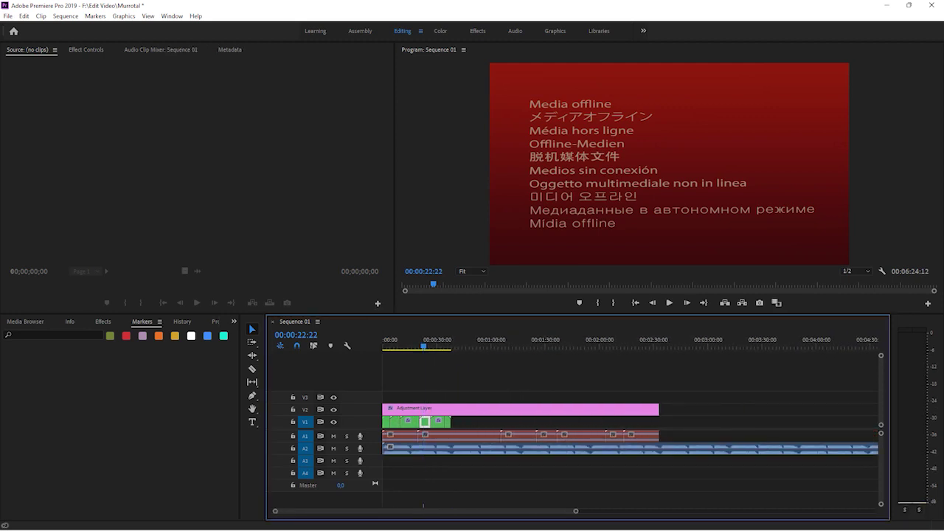
drag(498, 339, 444, 339)
key(Up)
key(Up)
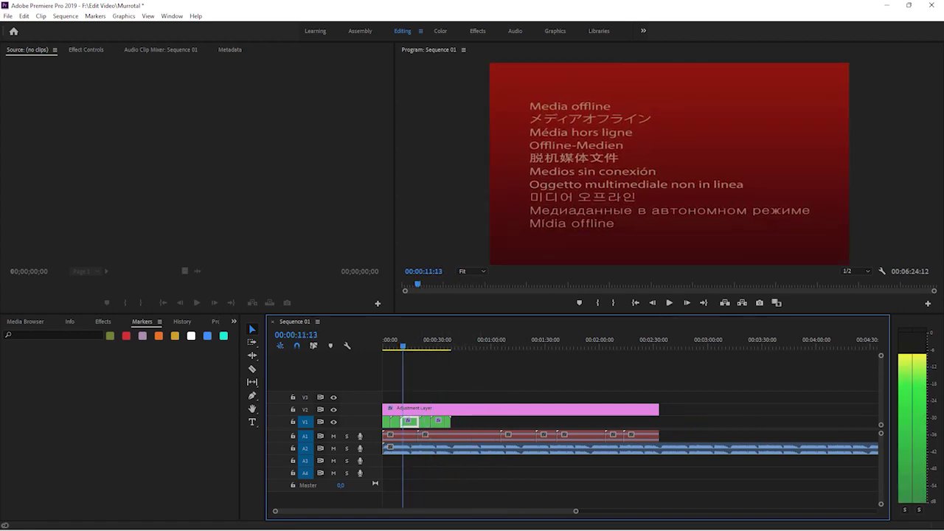
key(Down)
key(Down)
key(Down)
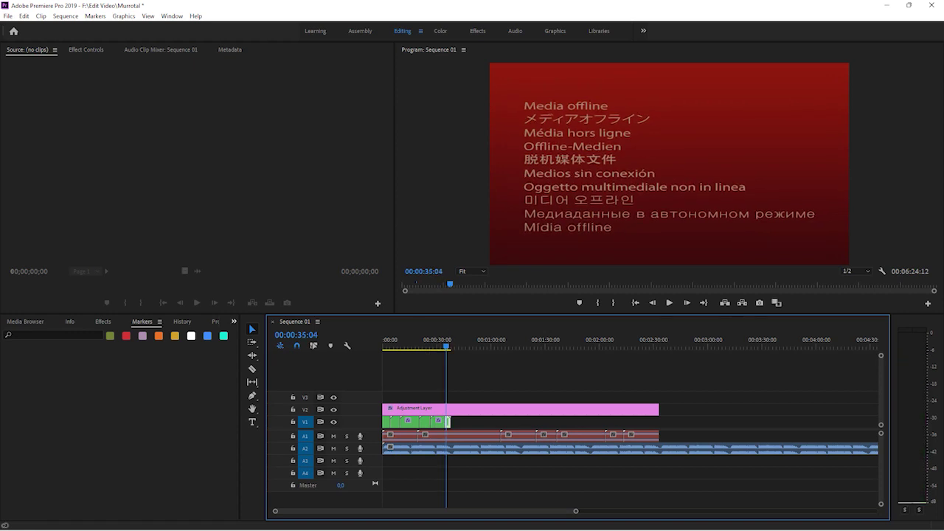
Step: Create a new sequence named Sequence 02 with the ARRI 1080p 30 preset
key(alt+f)
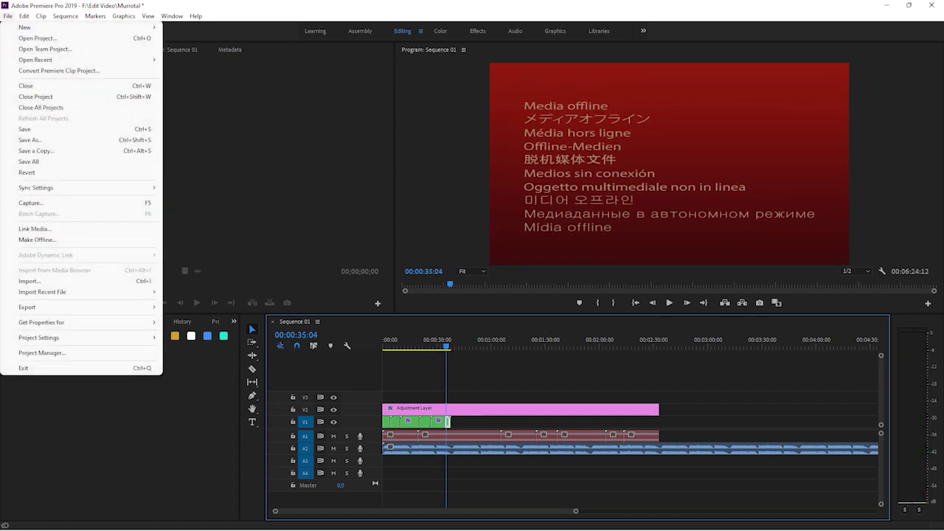
key(Down)
key(Right)
key(Down)
key(Down)
key(Down)
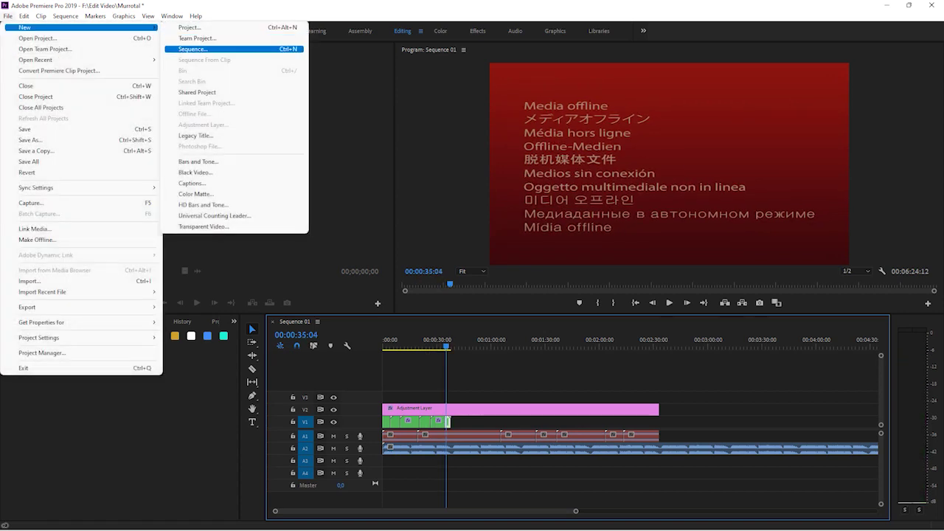
key(Return)
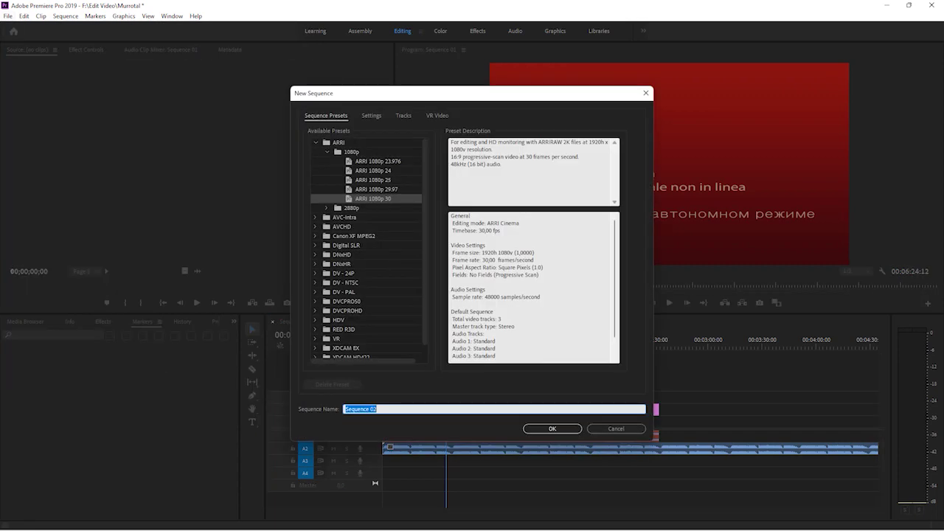
key(Return)
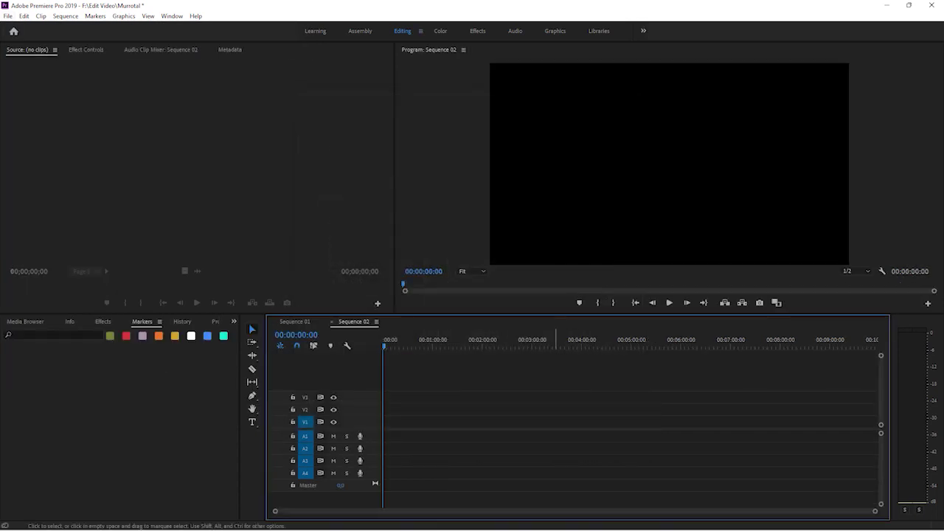
Step: Place the Al Quran Surah Ali Imran clip from the project at the start of V1 and A1, keeping the existing sequence settings
scroll(119, 321, down, 2)
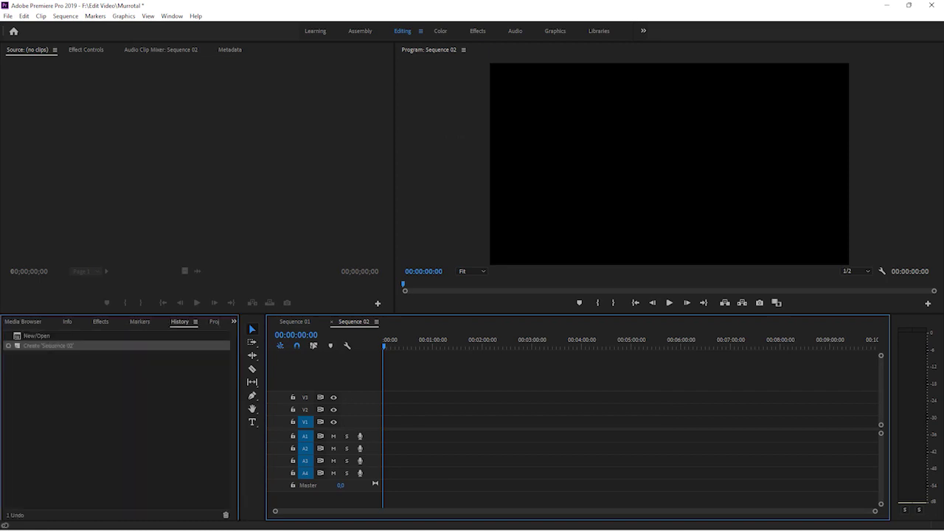
scroll(118, 428, up, 2)
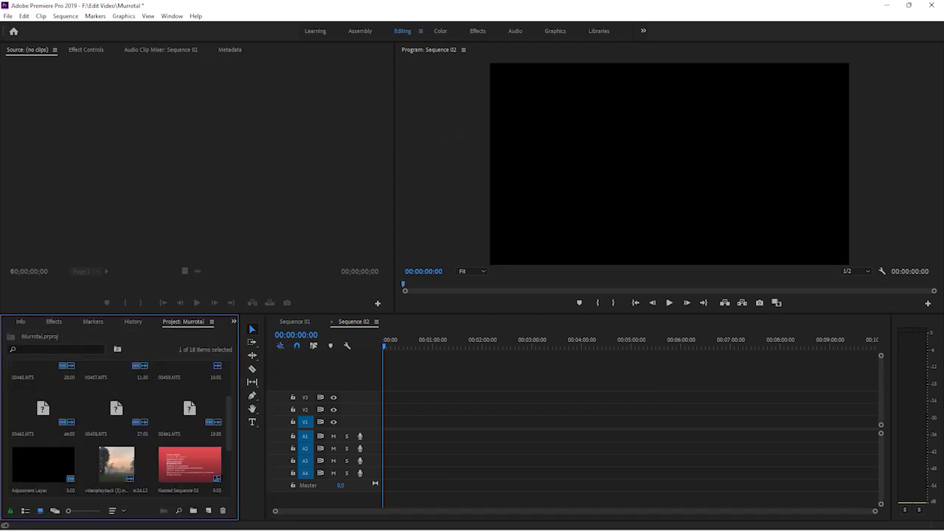
scroll(118, 427, down, 1)
scroll(118, 428, up, 1)
scroll(122, 429, up, 2)
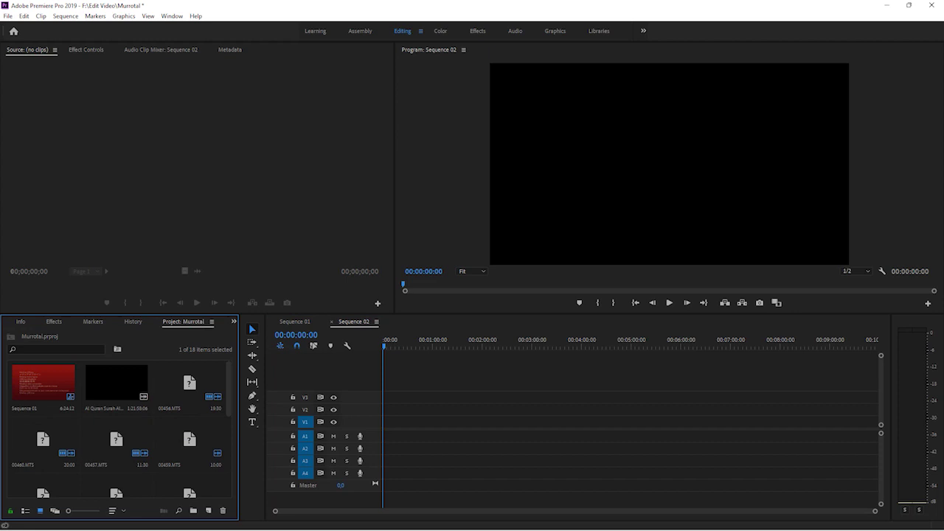
click(111, 387)
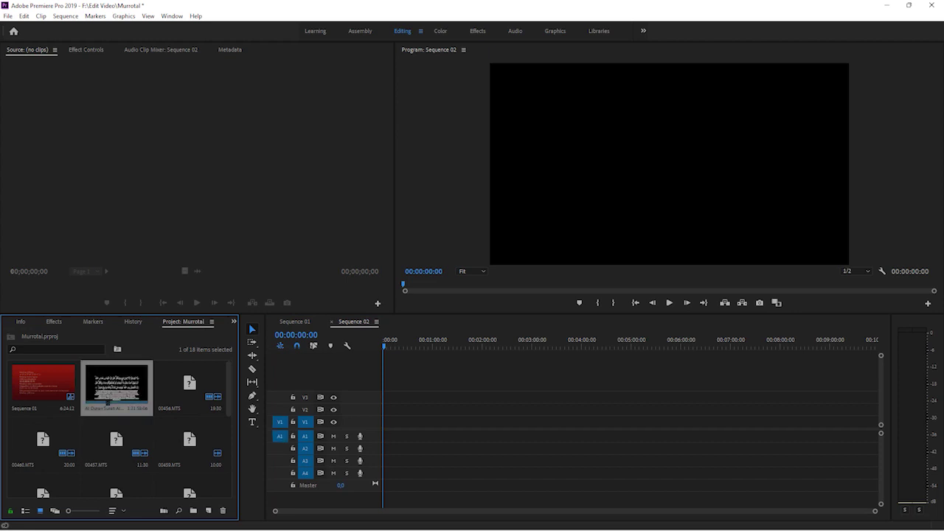
drag(110, 398, 398, 422)
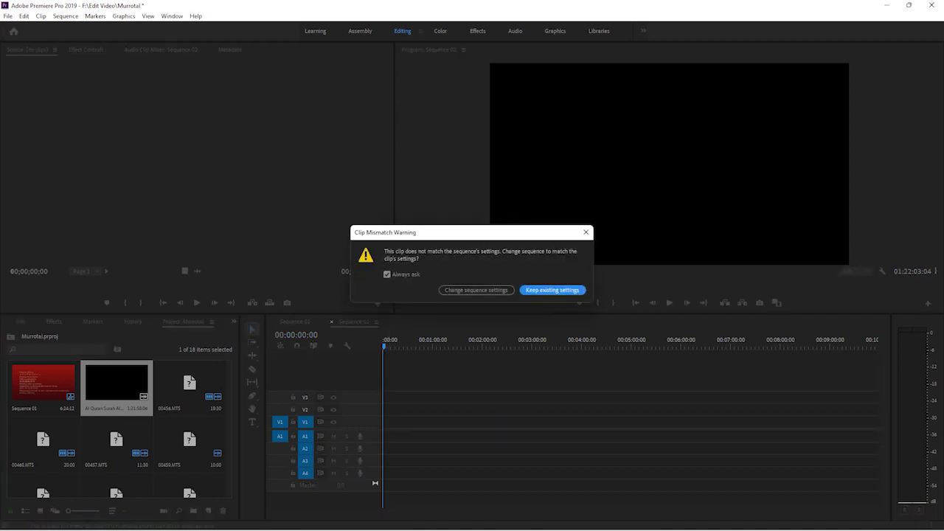
key(Return)
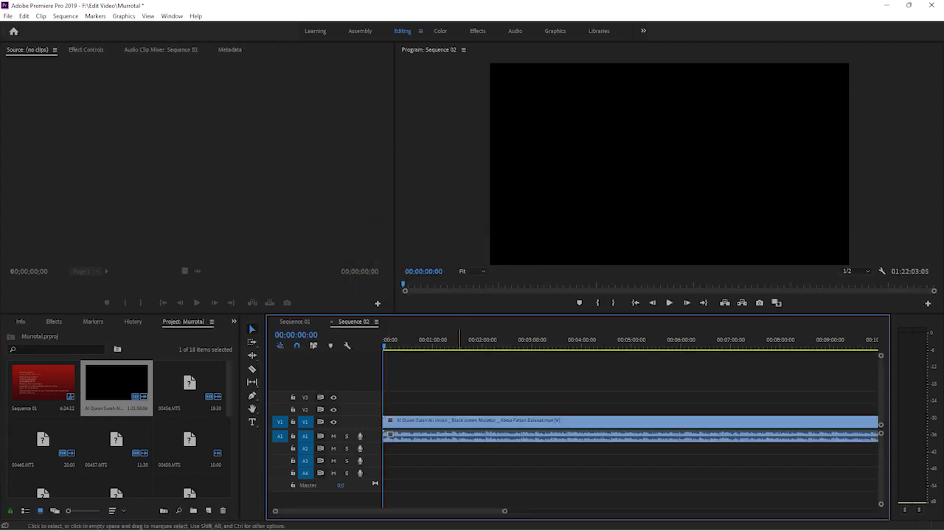
Step: Set the Al Quran Surah Ali Imran video clip's scale to 103 and its vertical position to 633
click(454, 339)
click(418, 340)
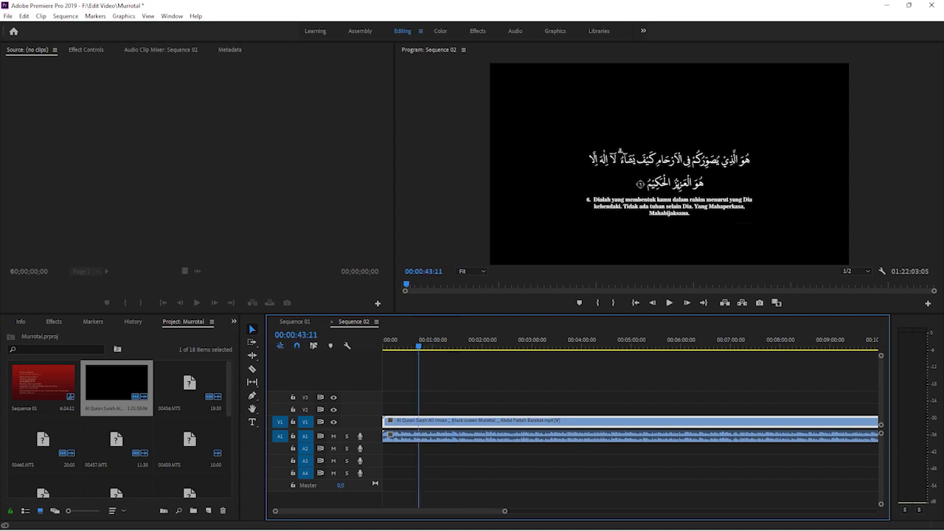
drag(403, 339, 424, 340)
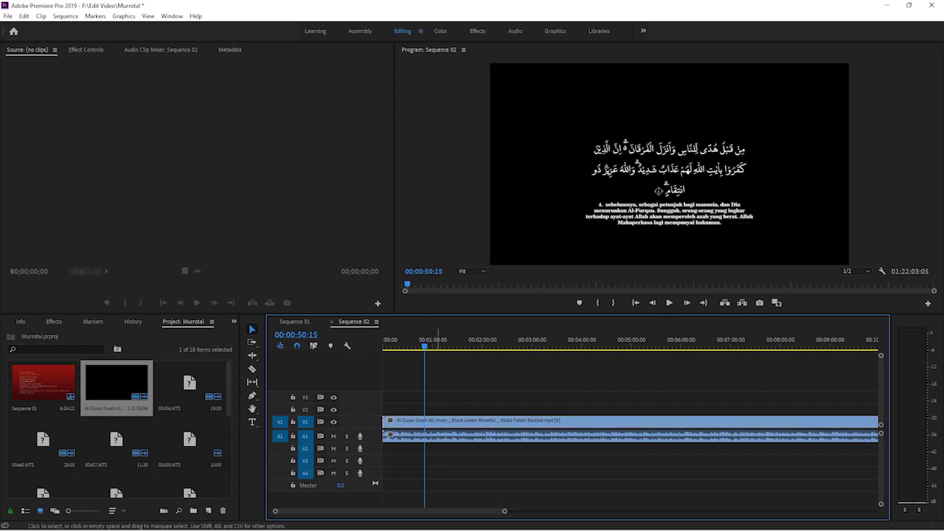
click(438, 421)
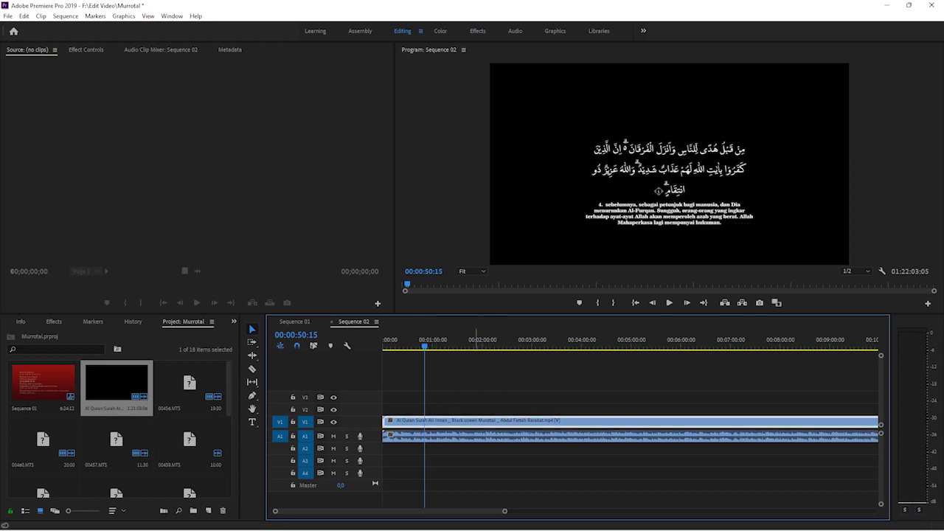
key(shift+5)
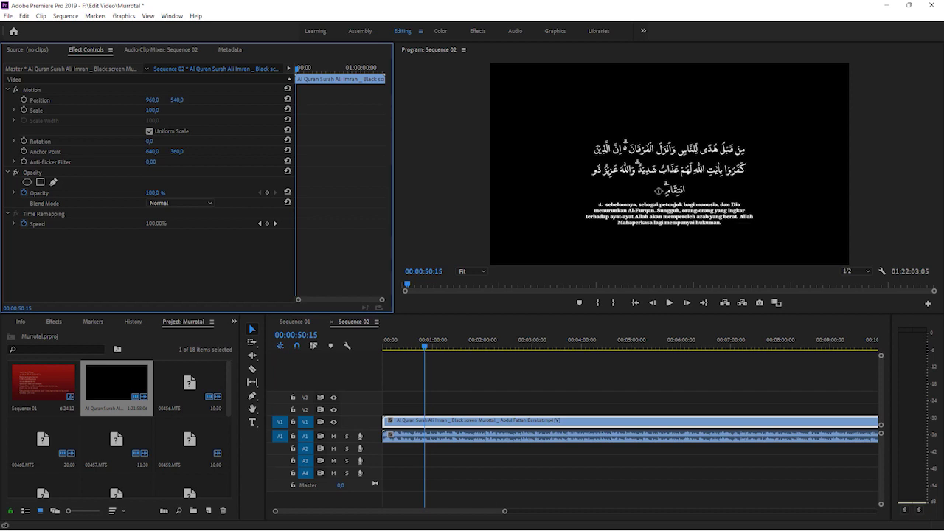
drag(152, 110, 180, 99)
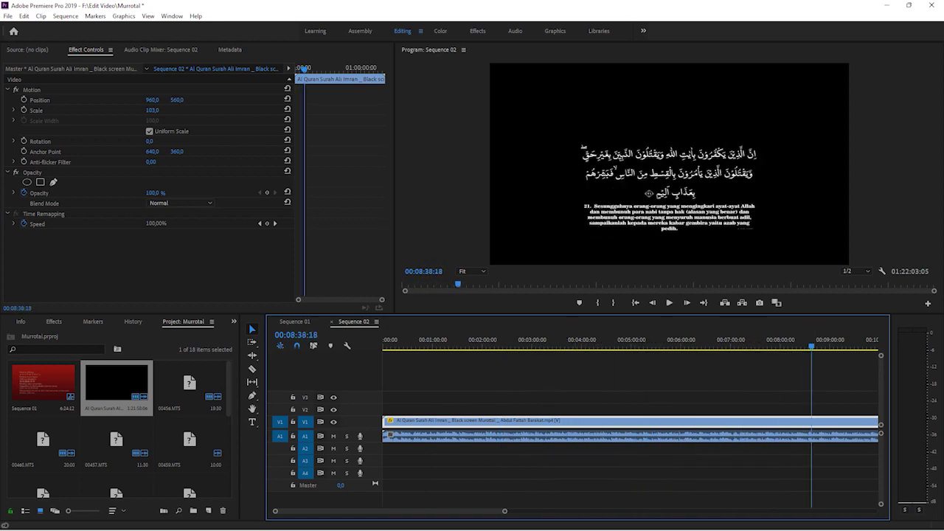
drag(176, 100, 230, 100)
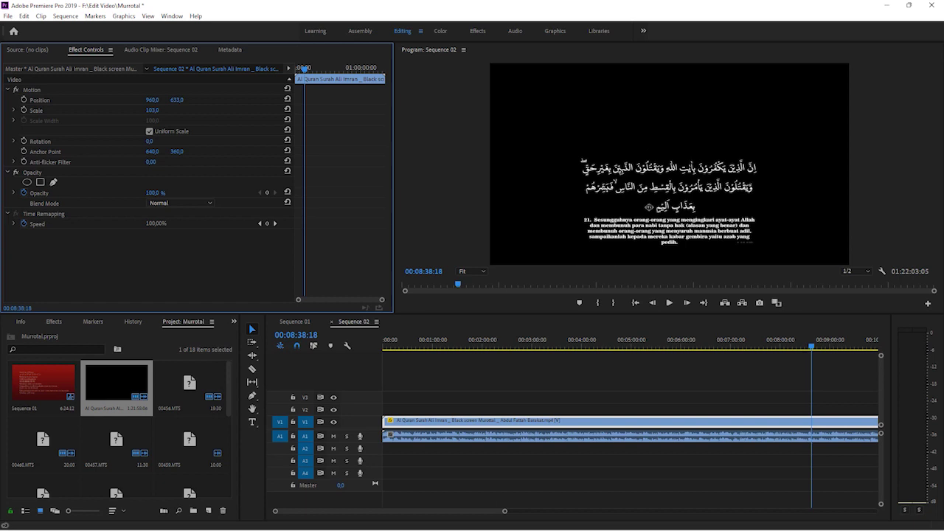
Step: Move the Al Quran Surah Ali Imran video clip up from V1 to V2 and deselect it
click(590, 383)
click(517, 422)
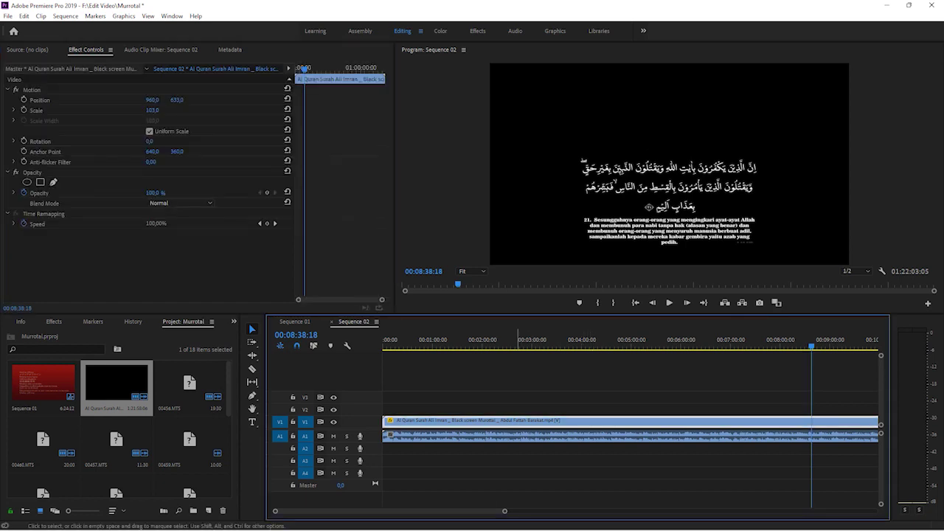
click(490, 340)
drag(457, 422, 457, 410)
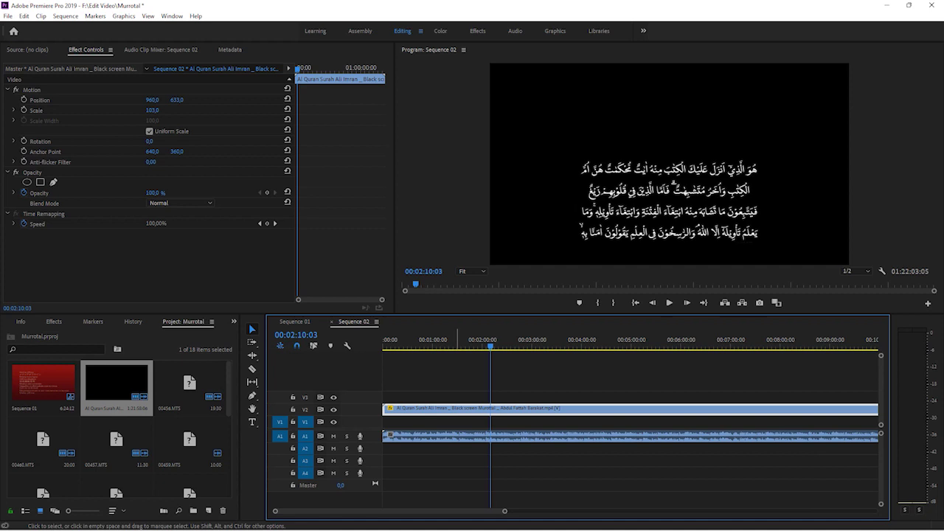
key(ctrl+shift+a)
Step: Switch to Chrome, search Google for "background masjid" in a new tab and browse the image results
mouse_move(413, 529)
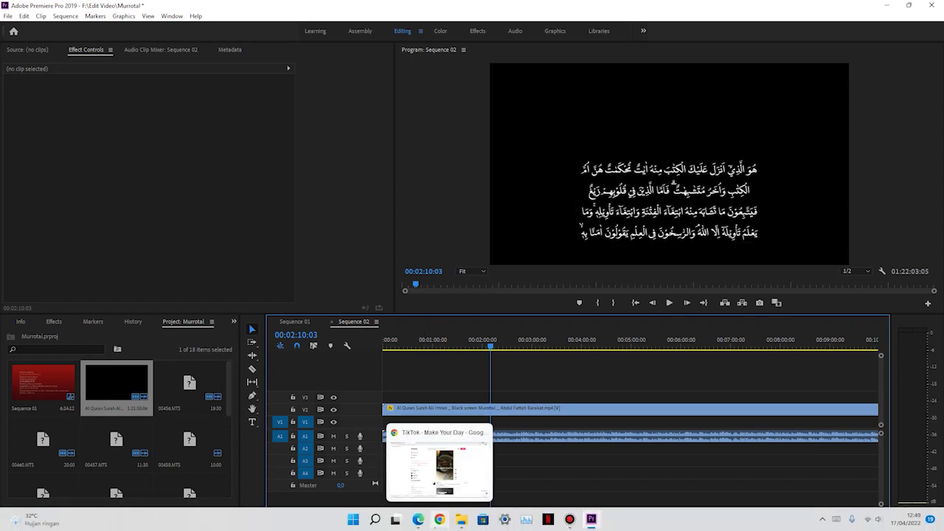
click(440, 519)
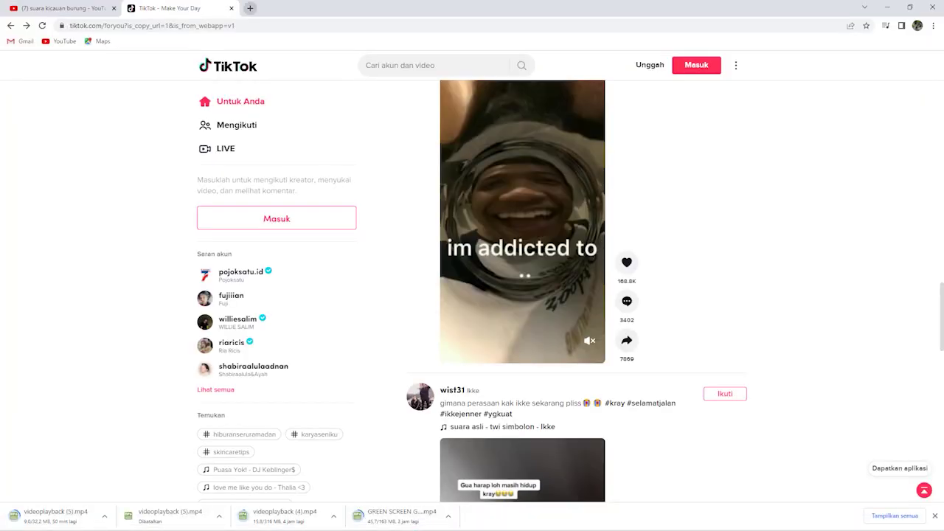
click(250, 8)
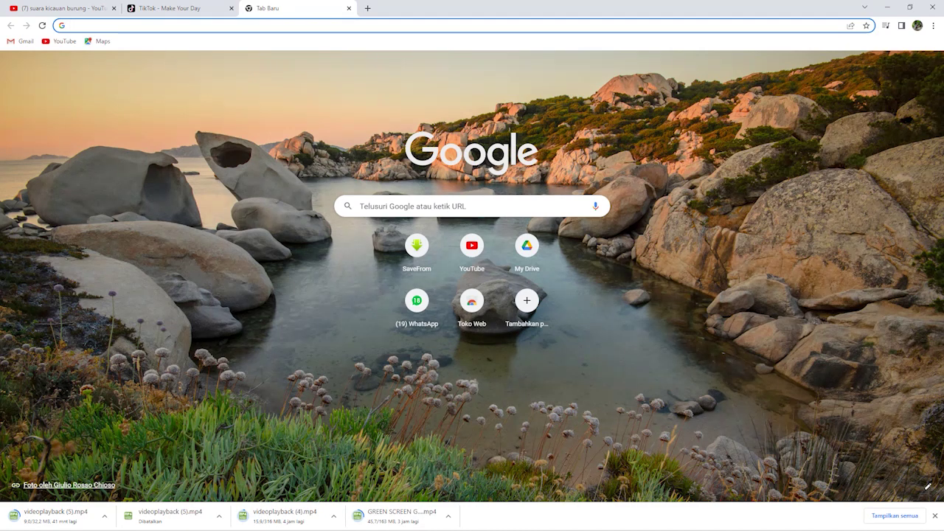
text(bac)
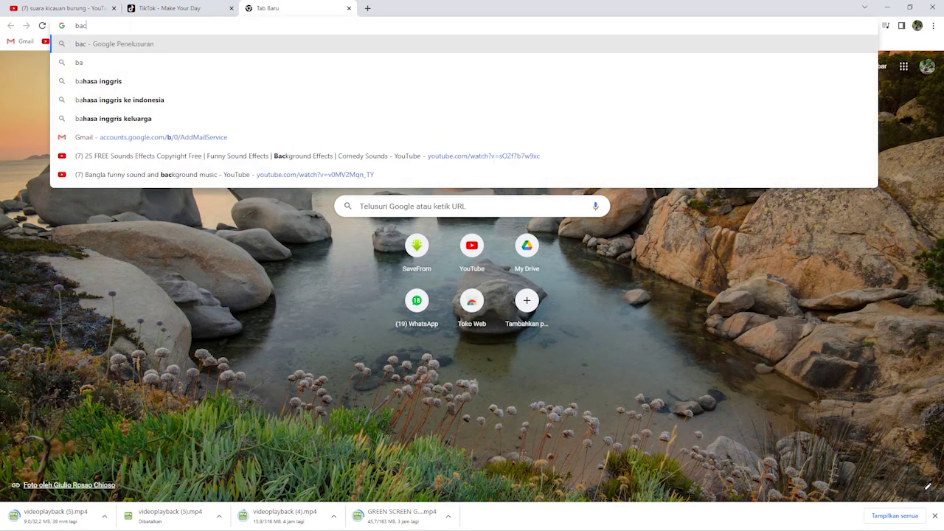
text(k)
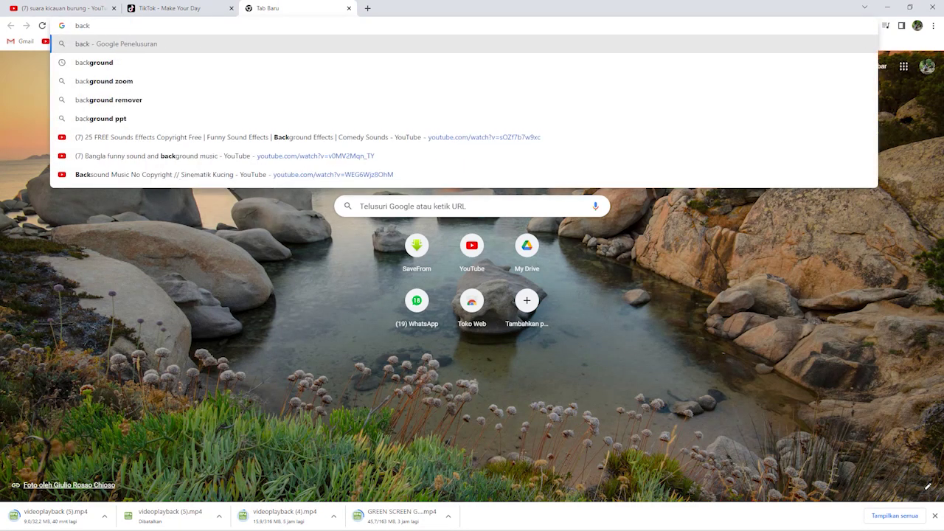
text(gr)
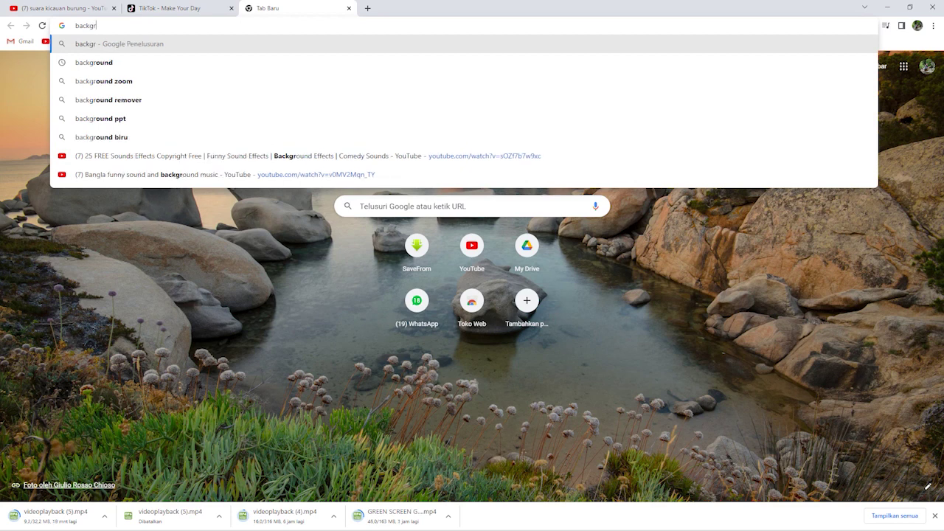
text(oun)
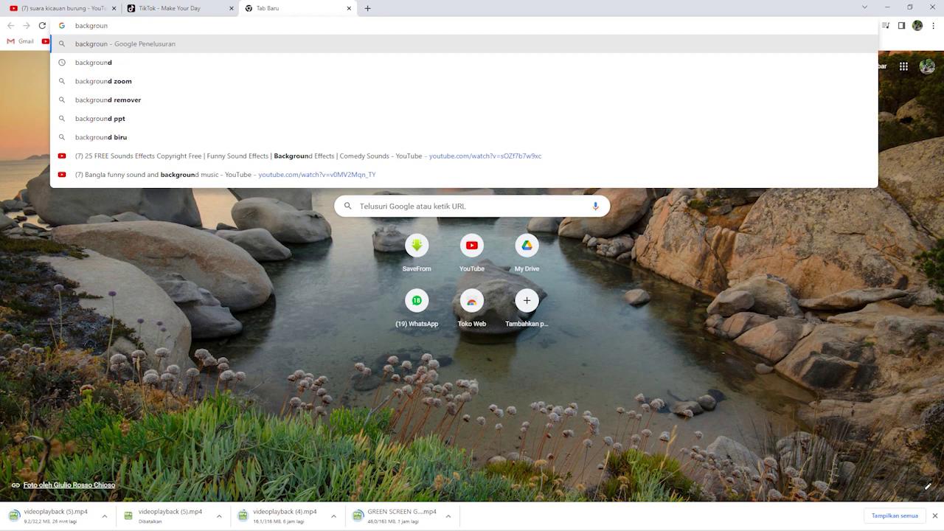
text(d mas)
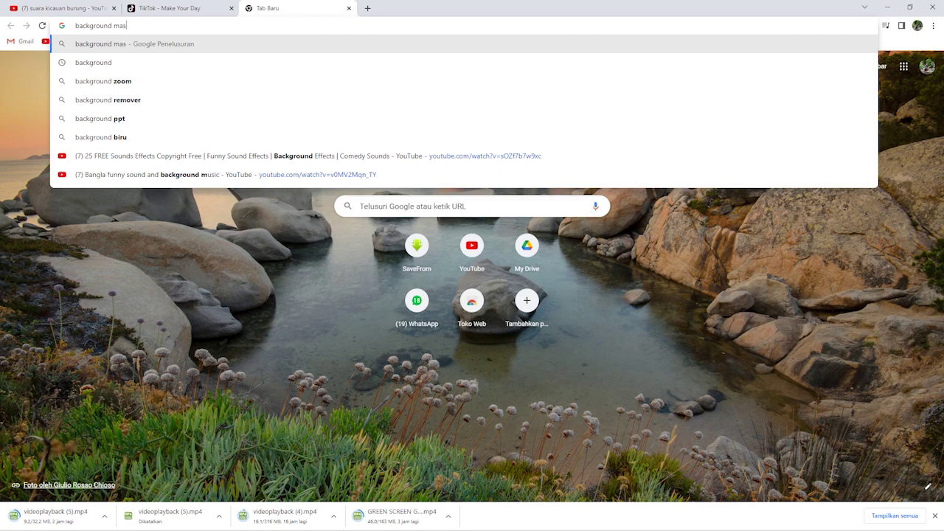
text(jid)
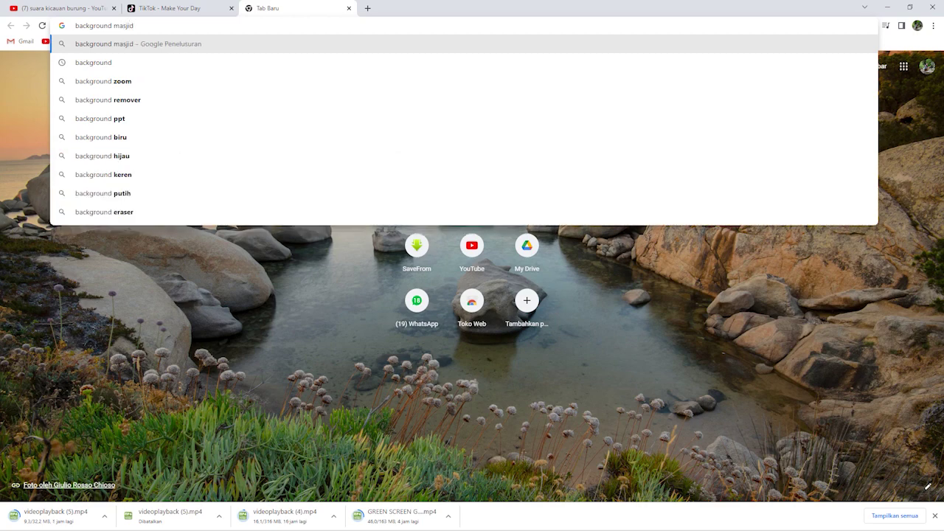
key(Return)
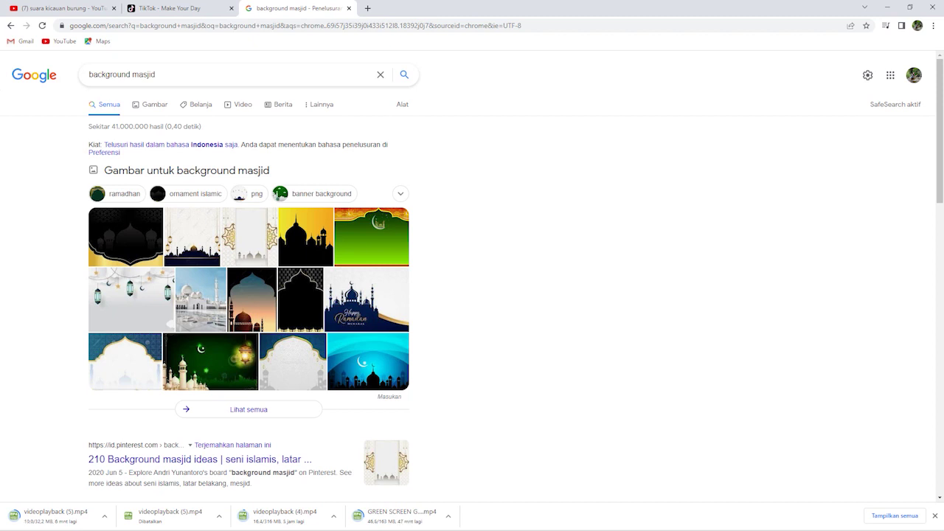
click(154, 104)
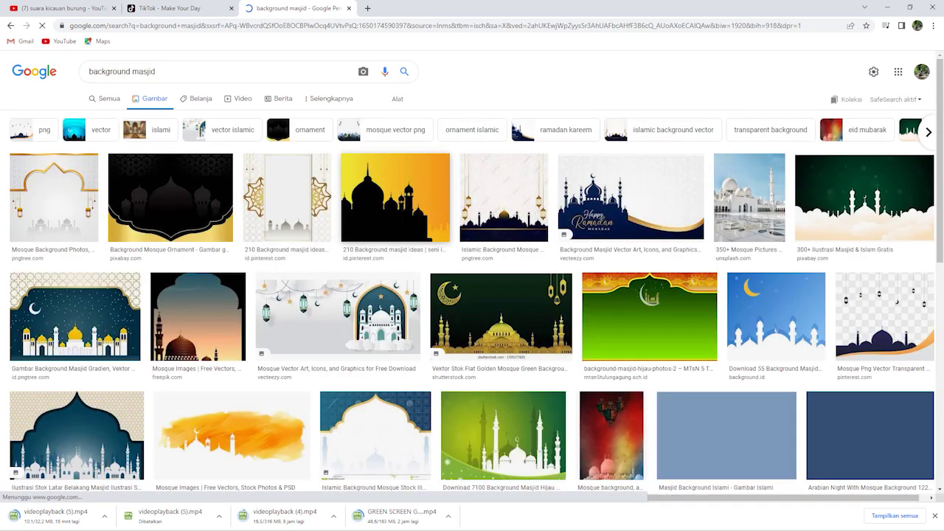
scroll(472, 288, down, 3)
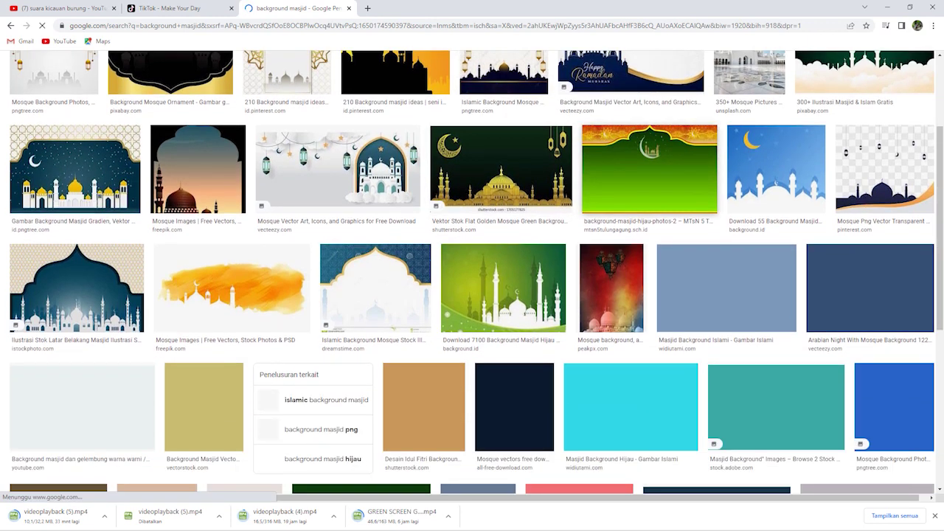
Step: Look through the "background masjid" image results and narrow them to the "islami" category
scroll(383, 191, down, 2)
scroll(384, 192, up, 5)
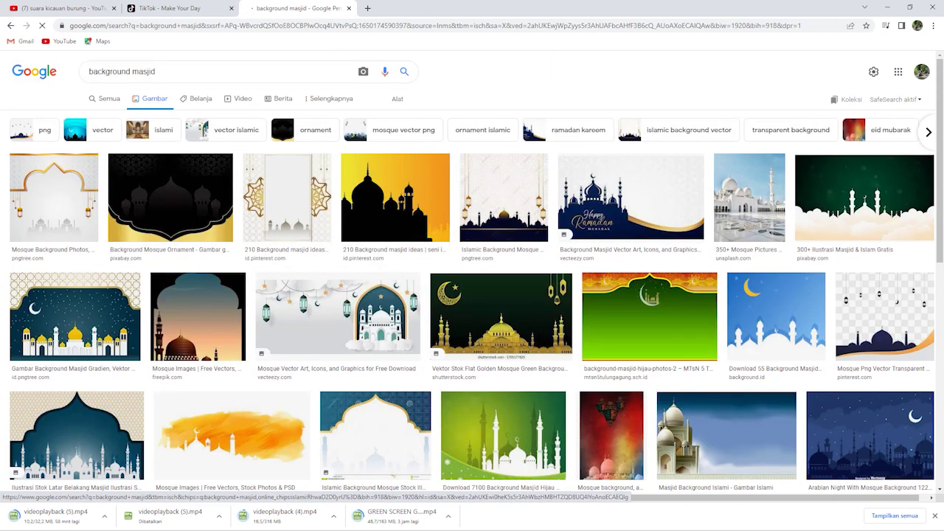
click(155, 129)
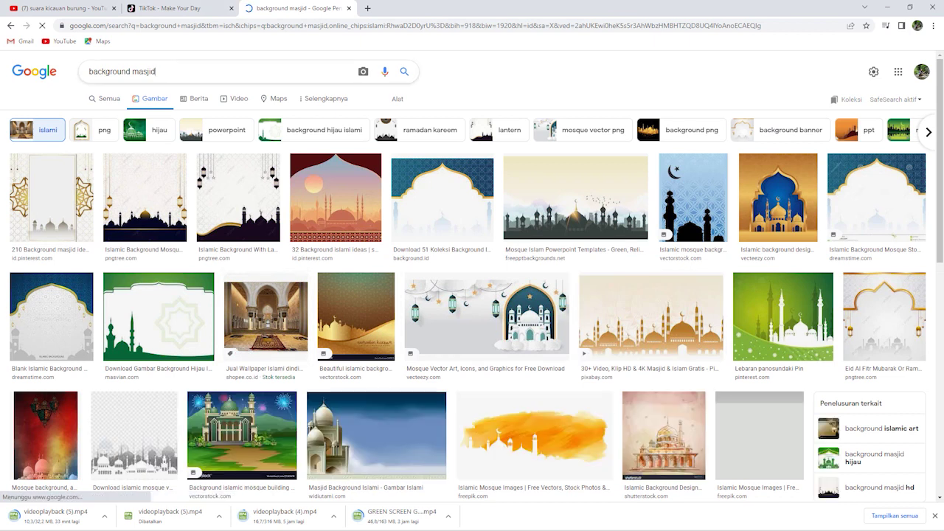
Step: Replace the search query with "gambar masjid hd" and run the image search
drag(156, 72, 116, 72)
key(shift+Left)
key(shift+Left)
key(shift+Left)
key(shift+Left)
key(shift+Left)
key(shift+Left)
key(shift+Left)
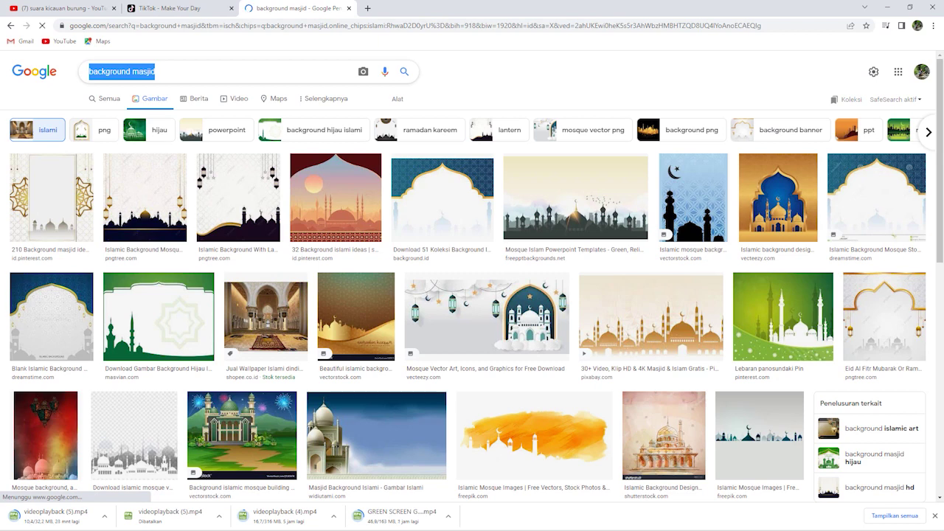
text(gambar )
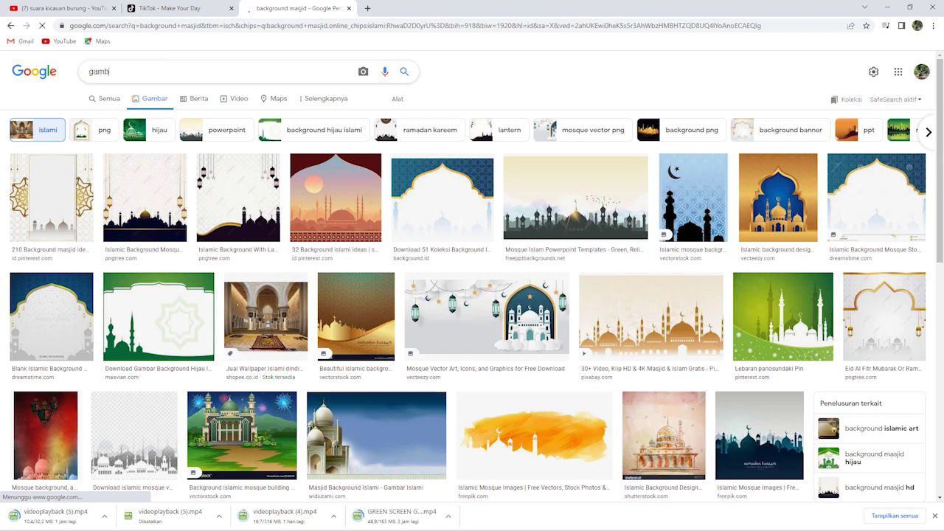
text(masjid hd)
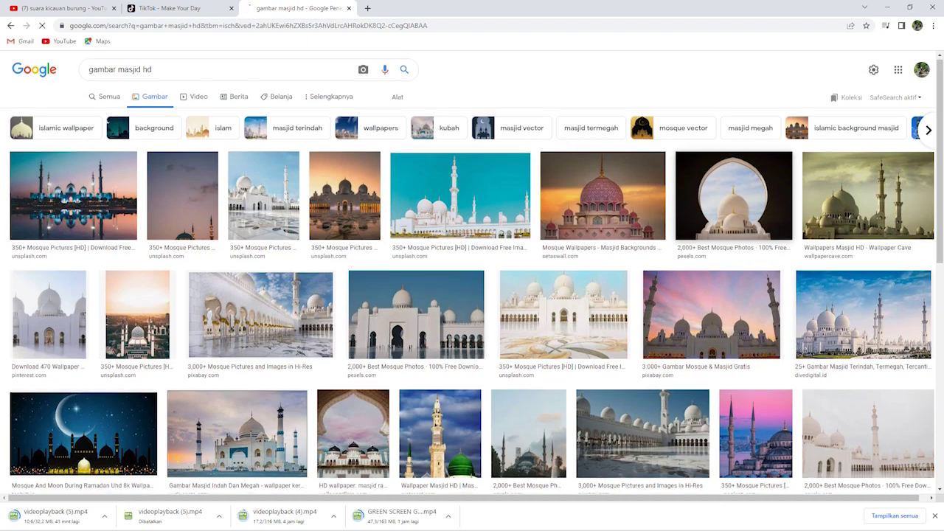
Step: Browse through the "gambar masjid hd" image results for a mosque picture suitable as the video background
scroll(460, 197, down, 3)
scroll(472, 273, down, 2)
scroll(472, 273, up, 3)
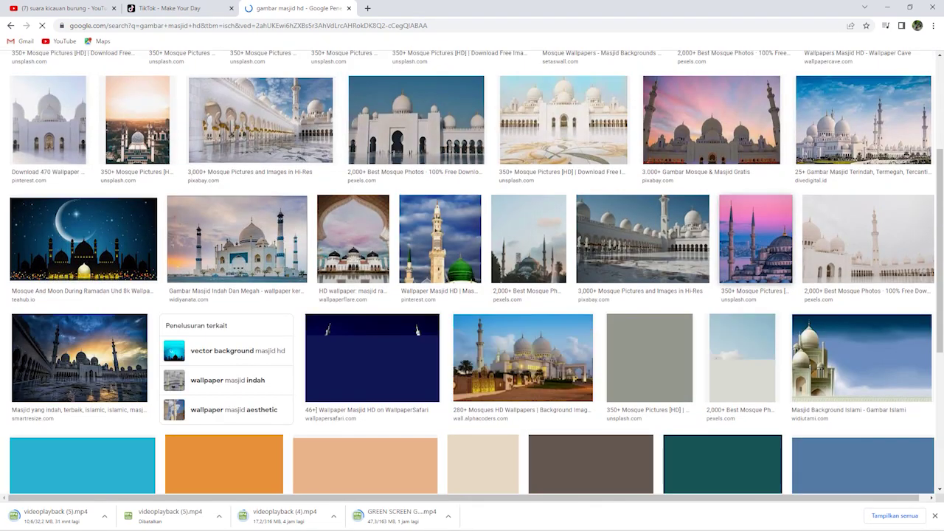
scroll(365, 332, down, 2)
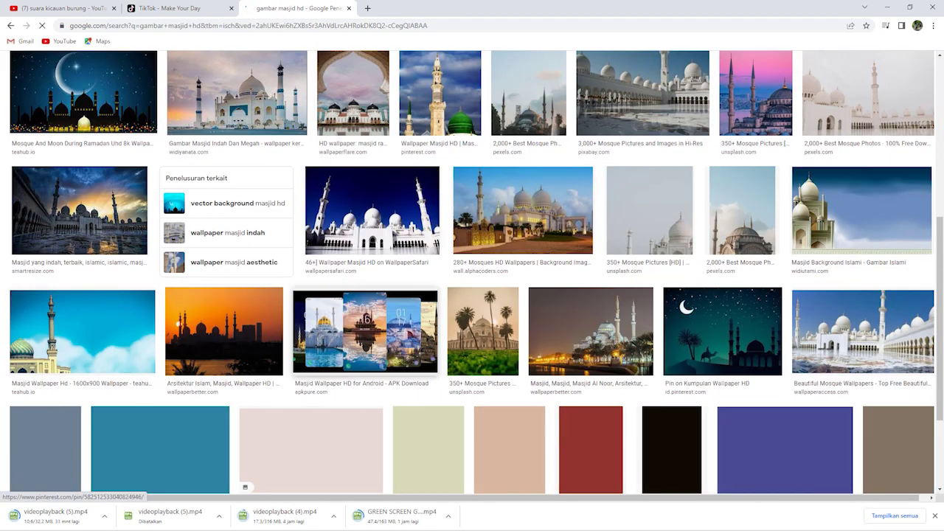
scroll(365, 332, down, 2)
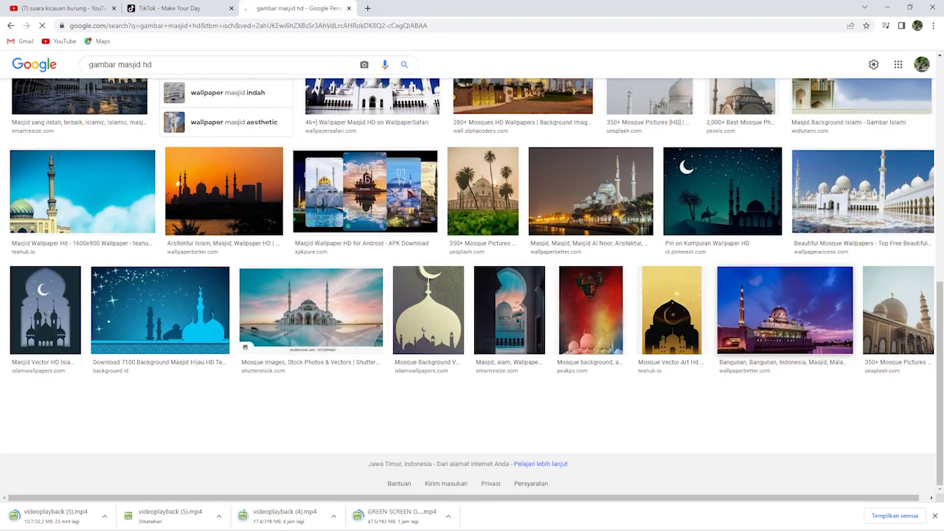
scroll(472, 286, down, 3)
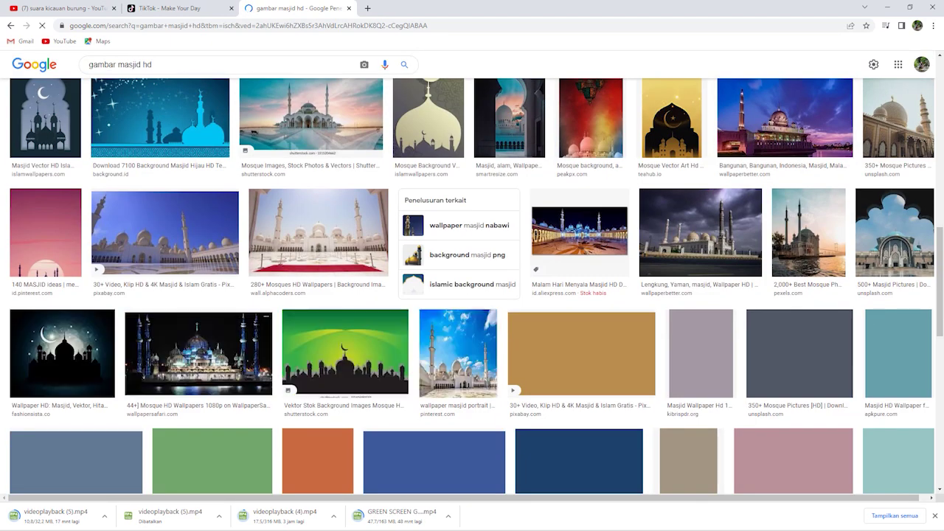
scroll(472, 286, down, 2)
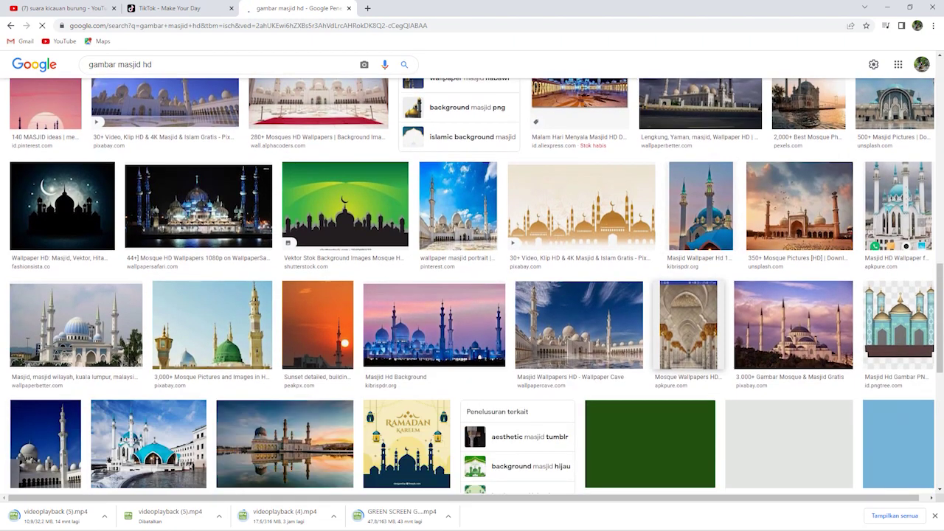
scroll(472, 286, down, 3)
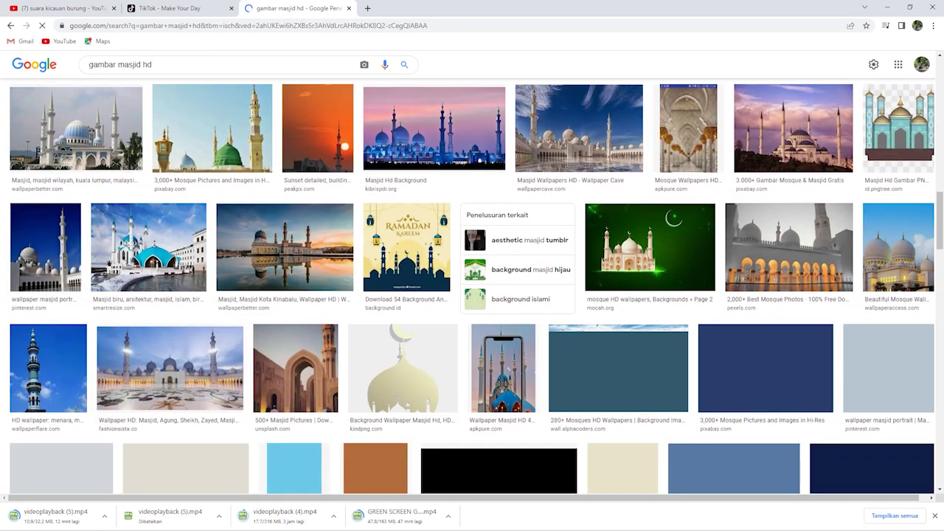
scroll(472, 286, down, 3)
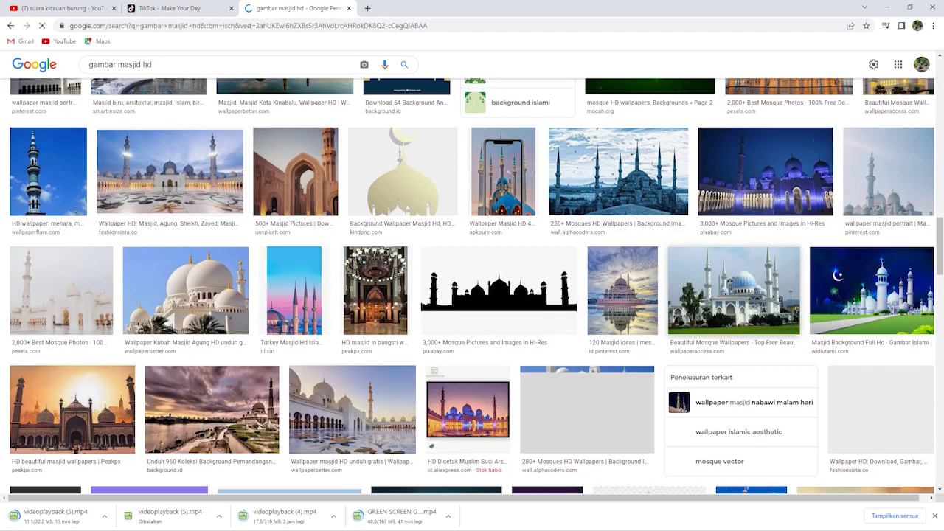
scroll(719, 314, down, 2)
scroll(719, 314, down, 3)
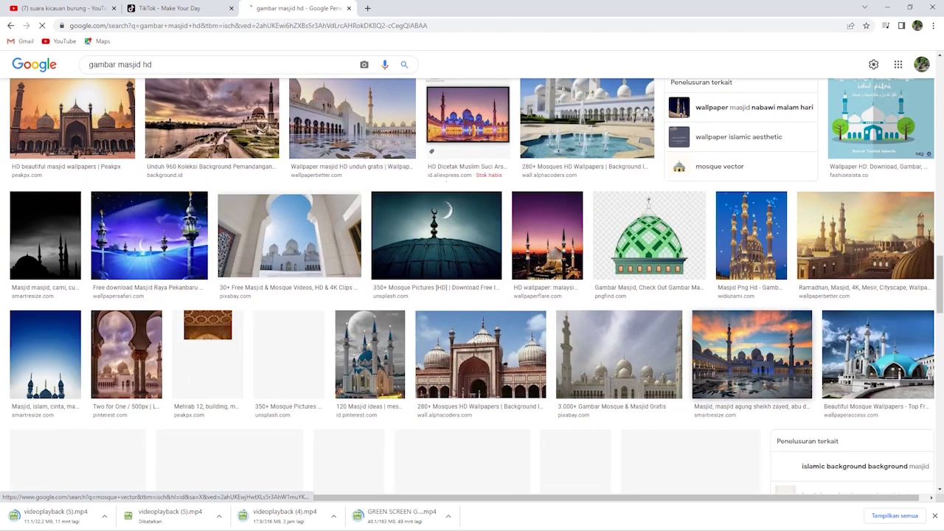
scroll(719, 313, down, 2)
scroll(719, 313, down, 1)
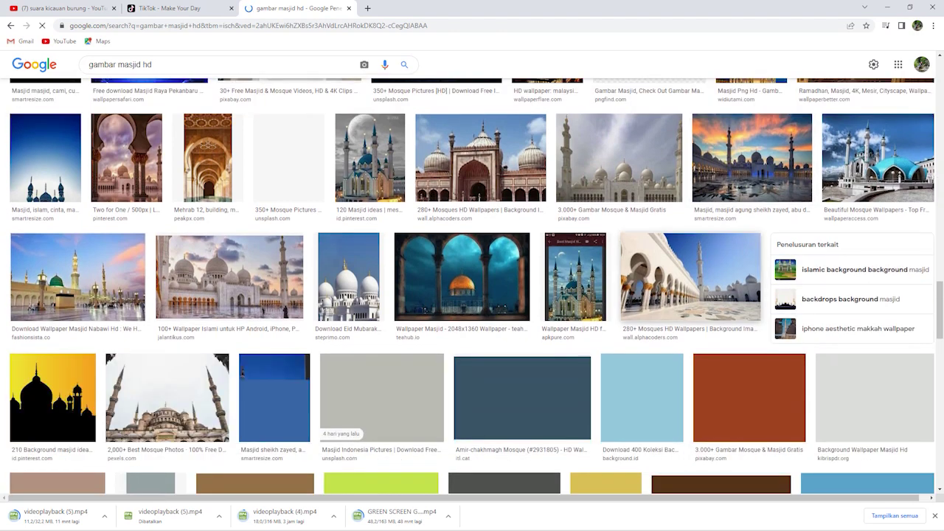
scroll(719, 313, down, 2)
scroll(472, 286, down, 4)
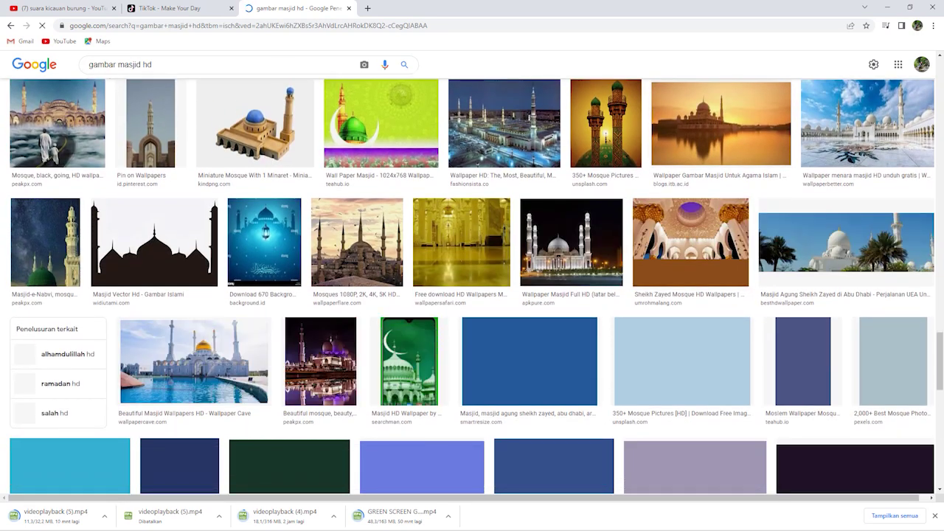
scroll(472, 287, down, 3)
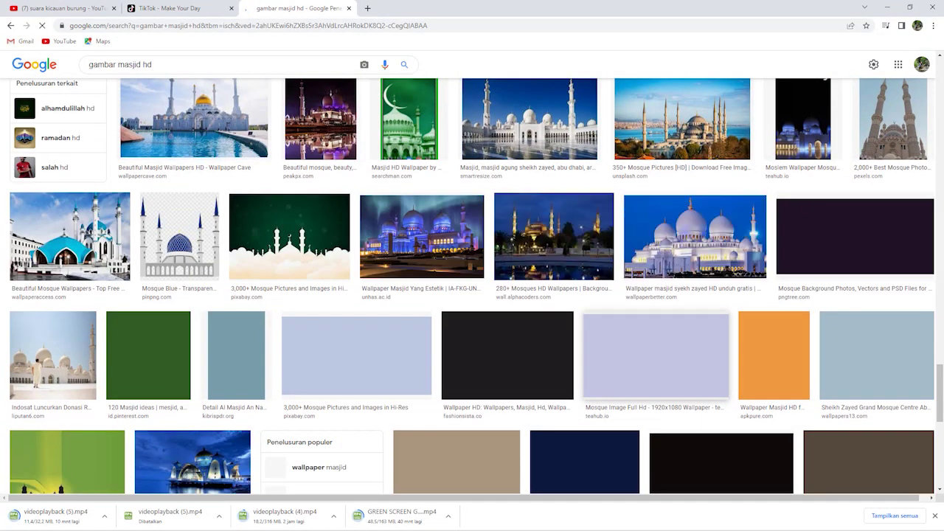
scroll(472, 286, down, 1)
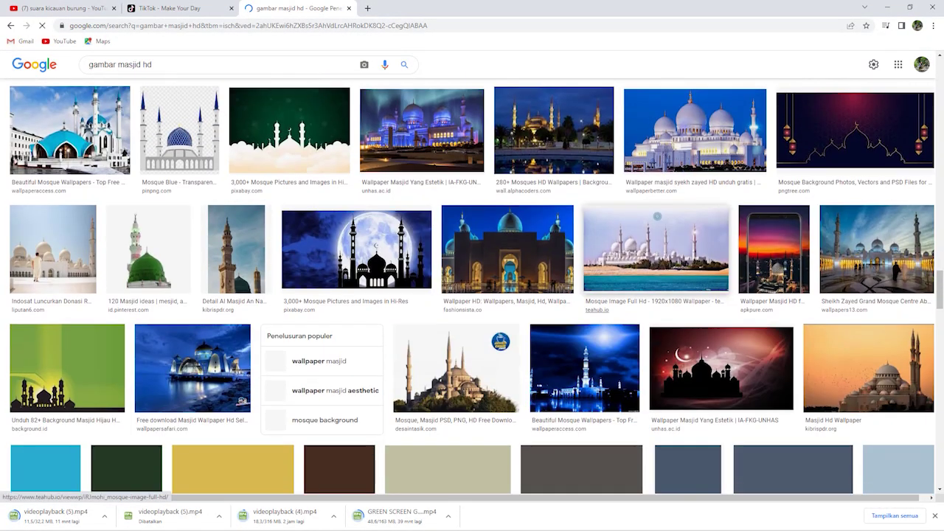
scroll(472, 286, down, 1)
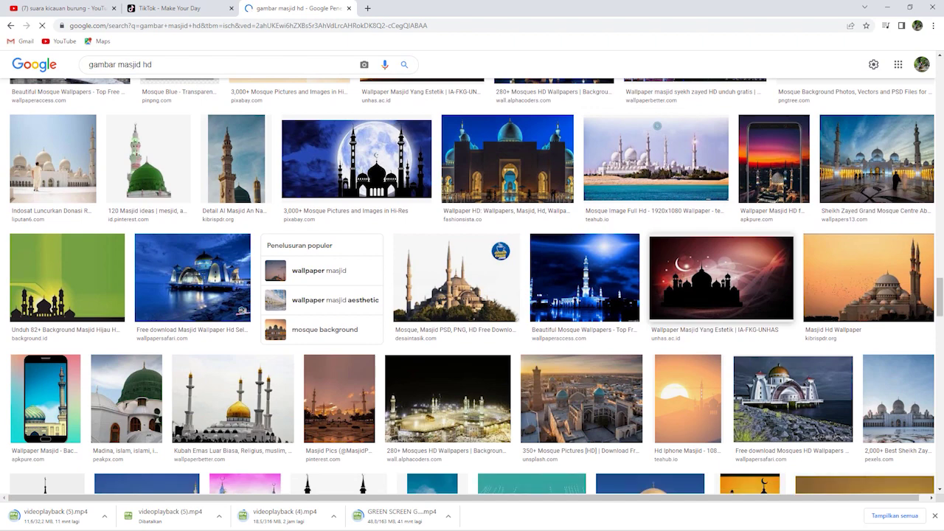
scroll(472, 286, down, 1)
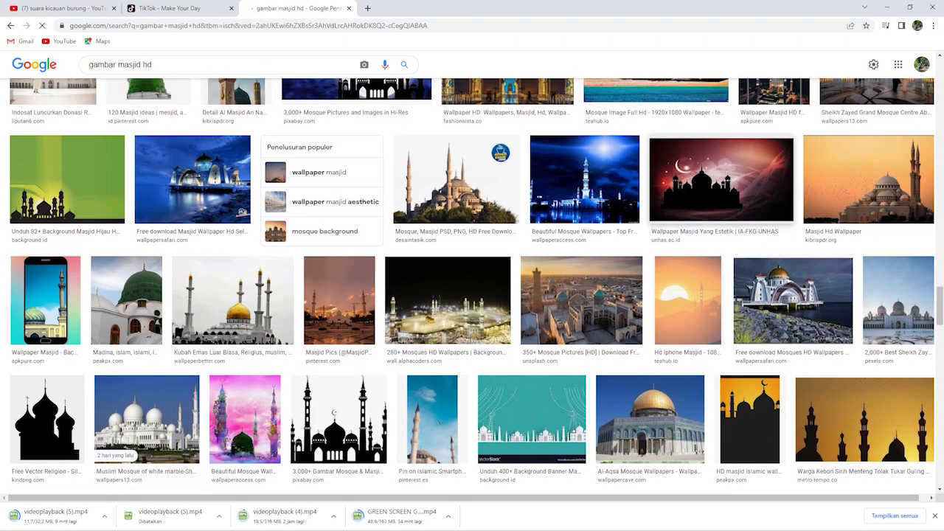
scroll(472, 286, down, 1)
scroll(472, 286, down, 2)
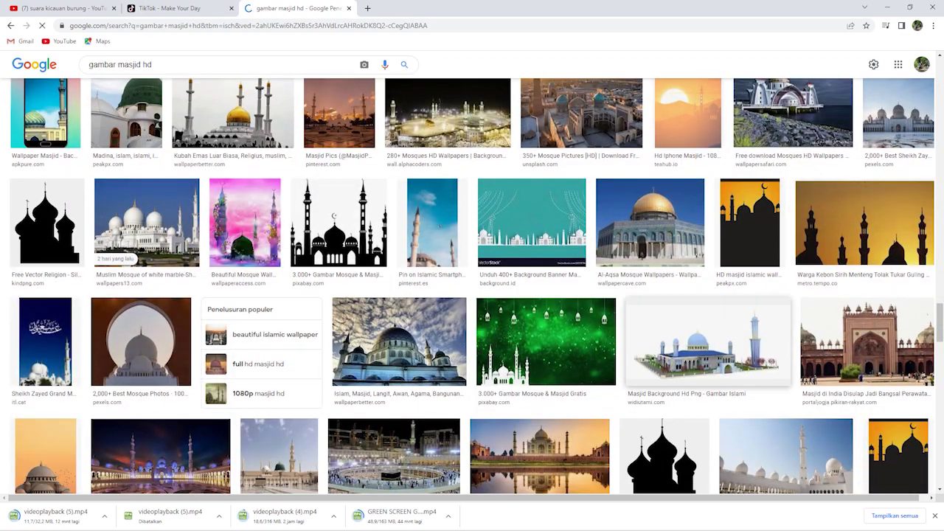
scroll(472, 286, down, 1)
scroll(472, 286, down, 1)
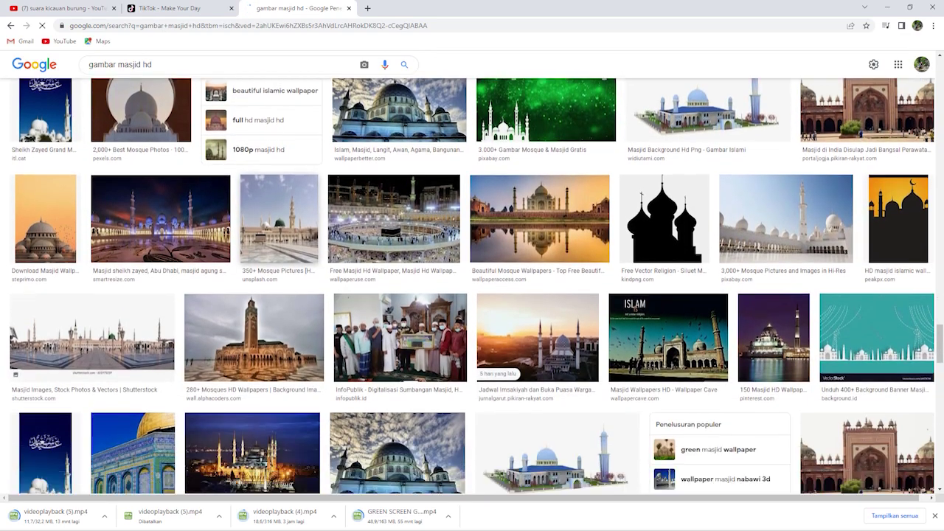
scroll(472, 286, down, 2)
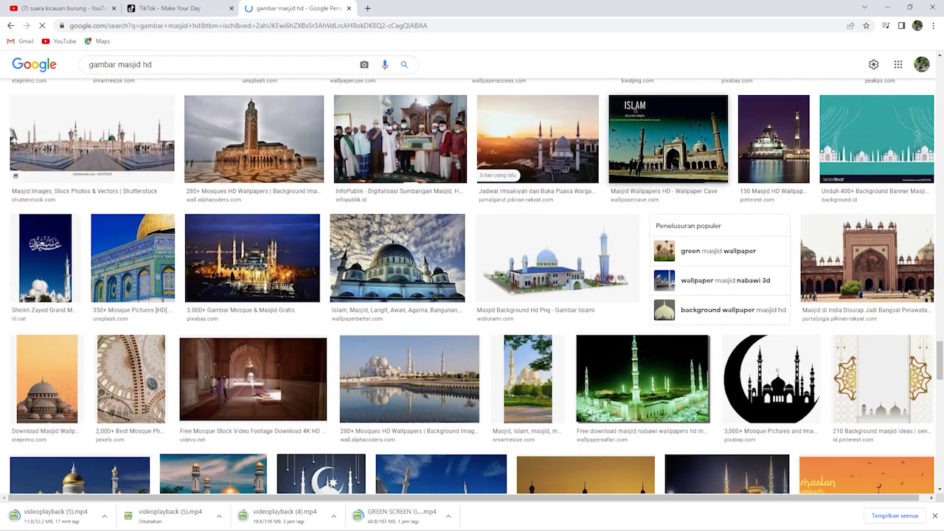
scroll(472, 286, down, 3)
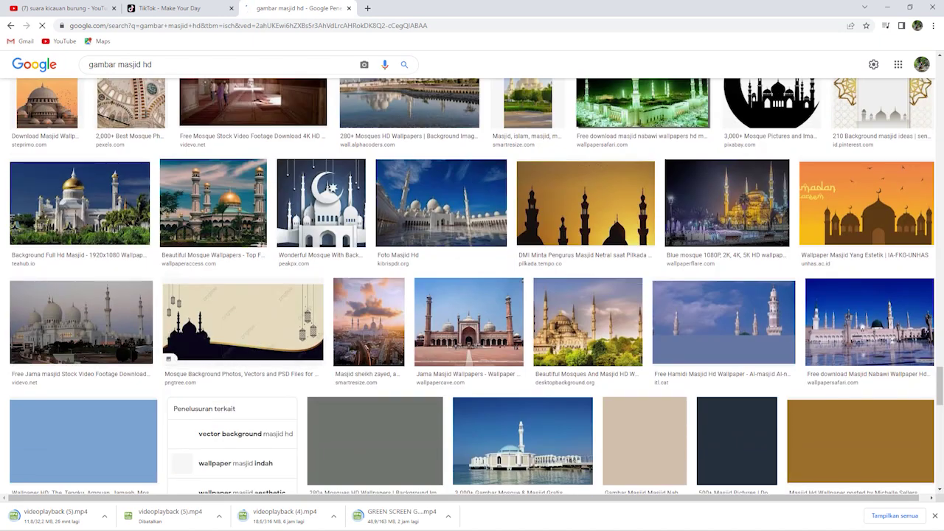
scroll(472, 286, down, 1)
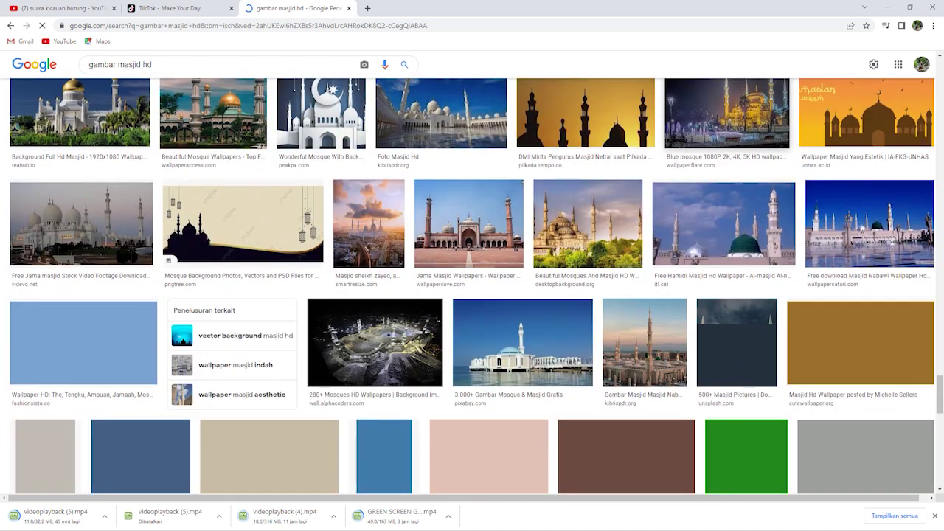
scroll(471, 286, down, 1)
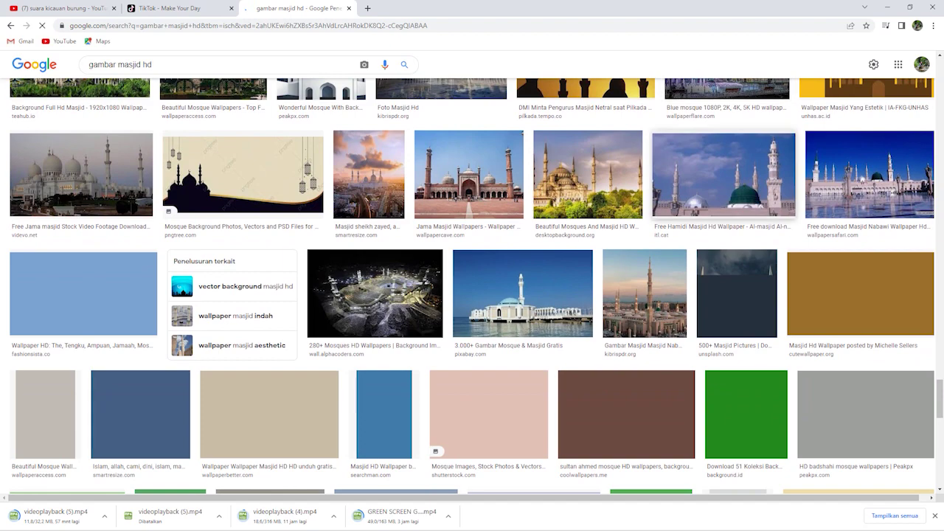
scroll(472, 287, down, 2)
scroll(472, 286, up, 3)
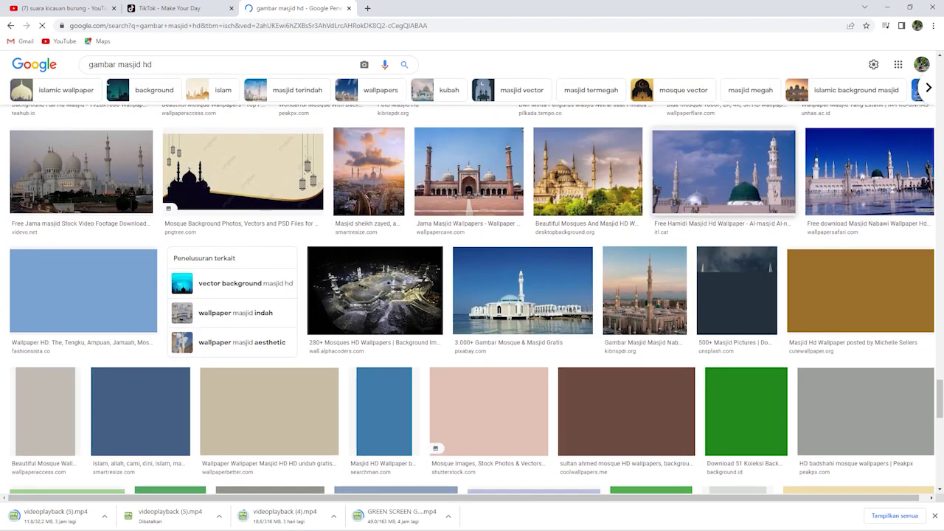
scroll(472, 286, down, 1)
scroll(471, 286, up, 2)
scroll(472, 286, down, 1)
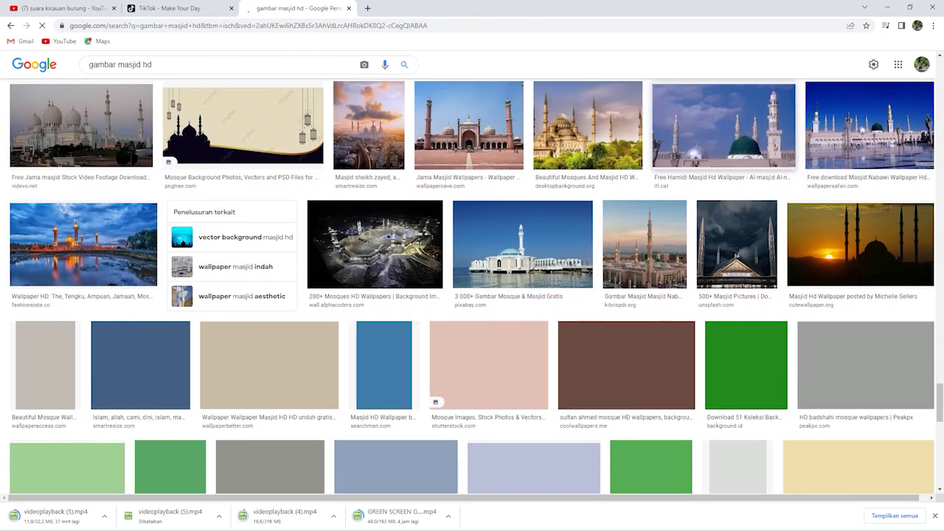
scroll(472, 286, down, 2)
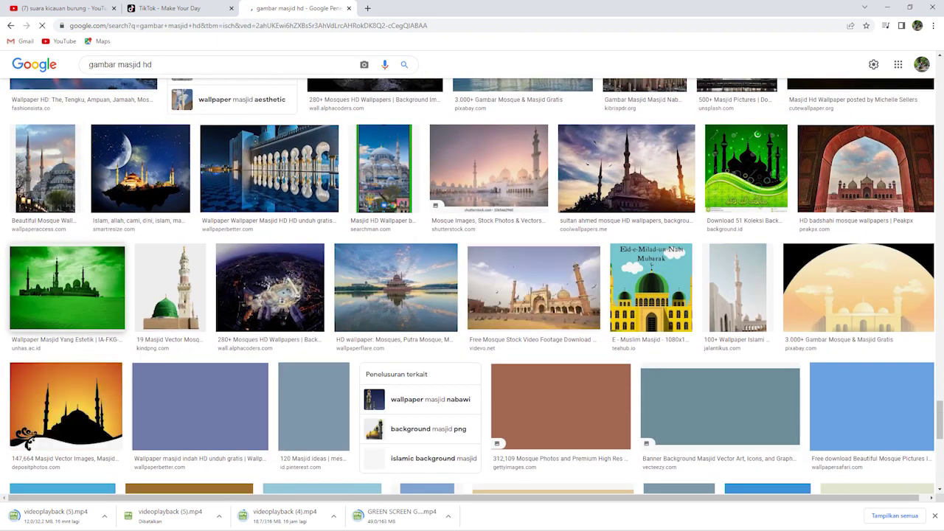
scroll(325, 309, down, 2)
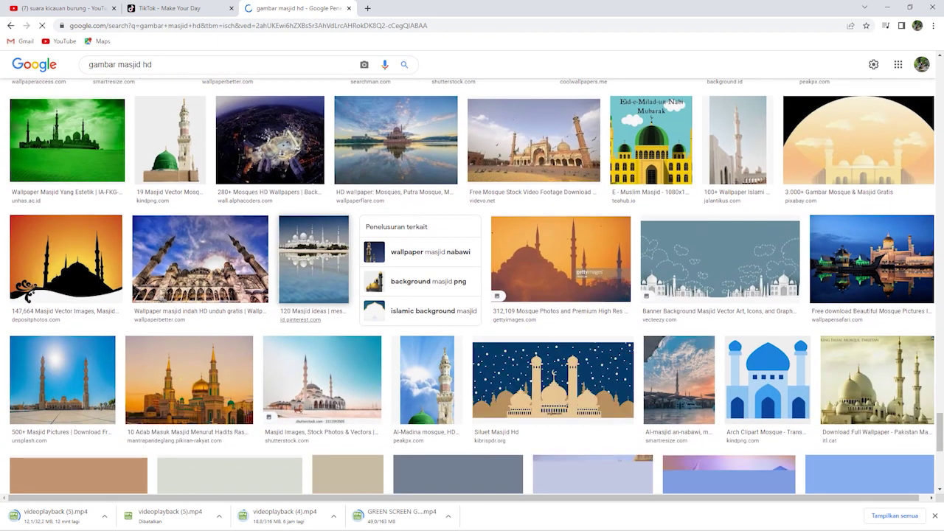
scroll(325, 310, down, 1)
scroll(325, 310, down, 1)
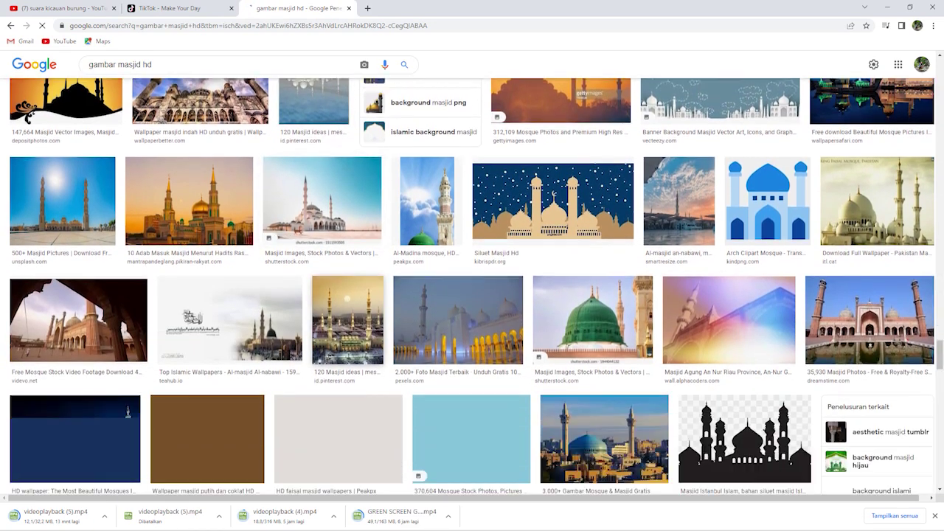
scroll(472, 288, down, 1)
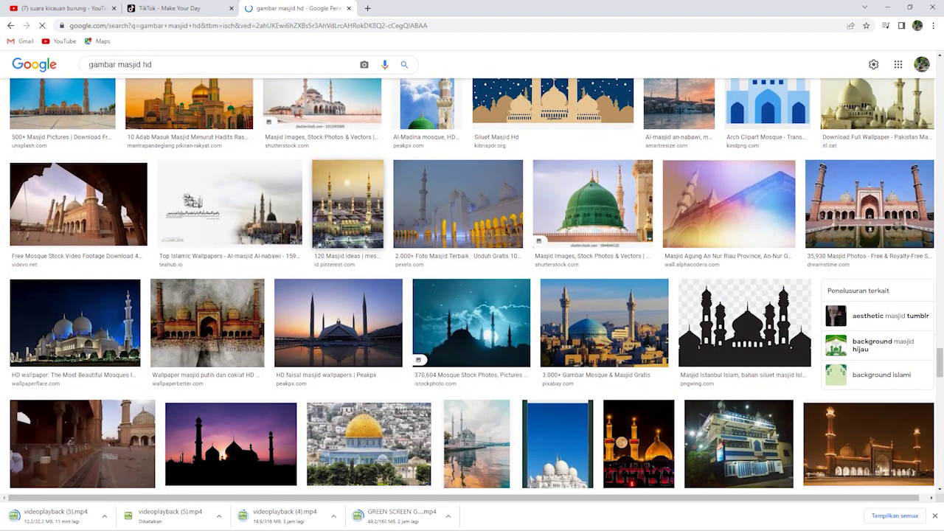
scroll(472, 287, down, 2)
scroll(369, 280, down, 1)
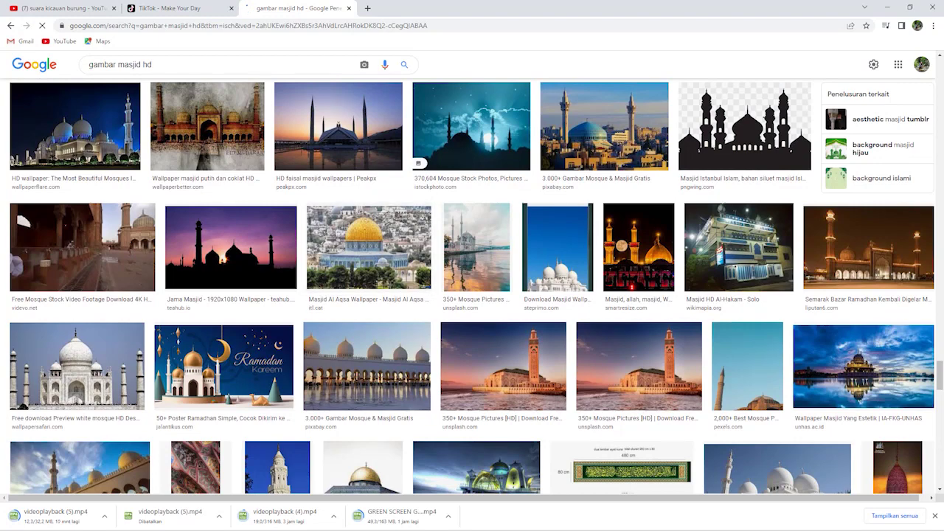
Step: Preview the Peakpx Faisal masjid wallpaper and the teahub.io Jama Masjid 1920x1080 wallpaper, and return to the YouTube bird-sound results
click(337, 125)
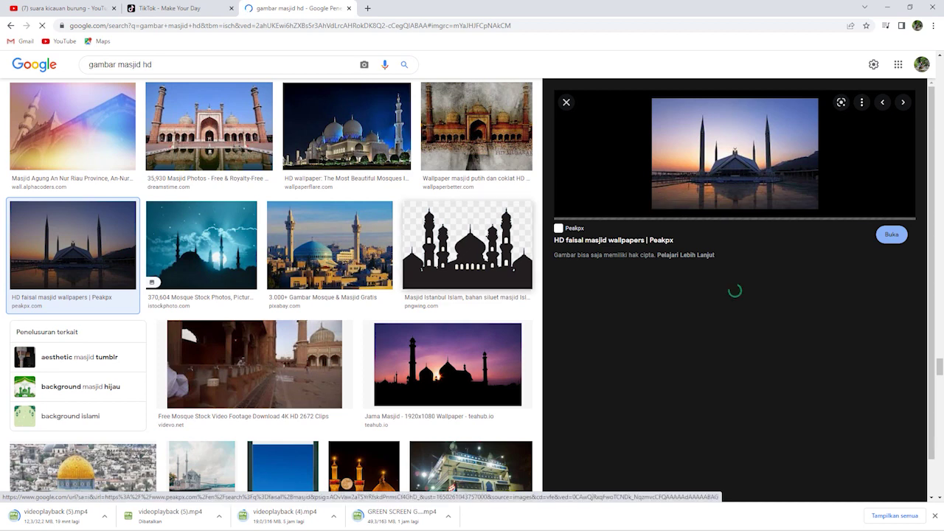
click(448, 364)
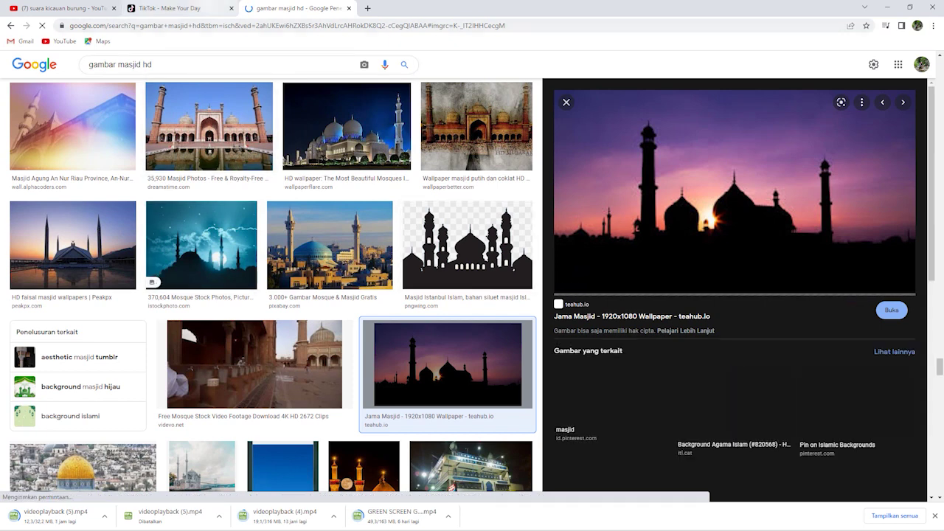
click(59, 8)
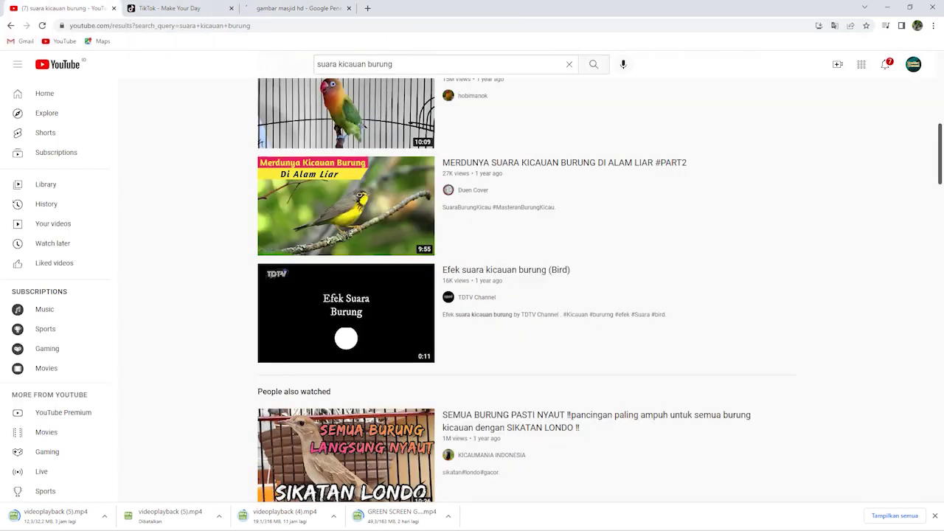
Step: Switch to TikTok and search for "cute animals"
click(177, 8)
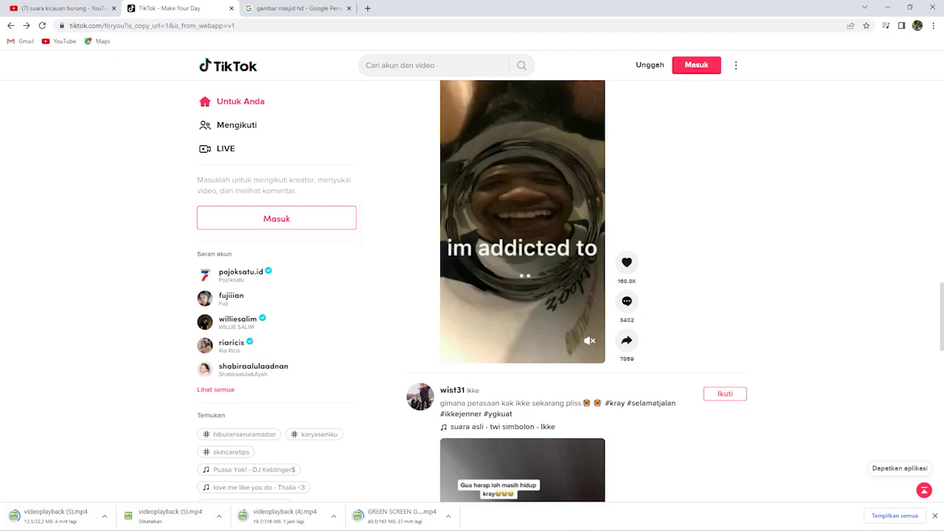
click(367, 65)
text(cute animals)
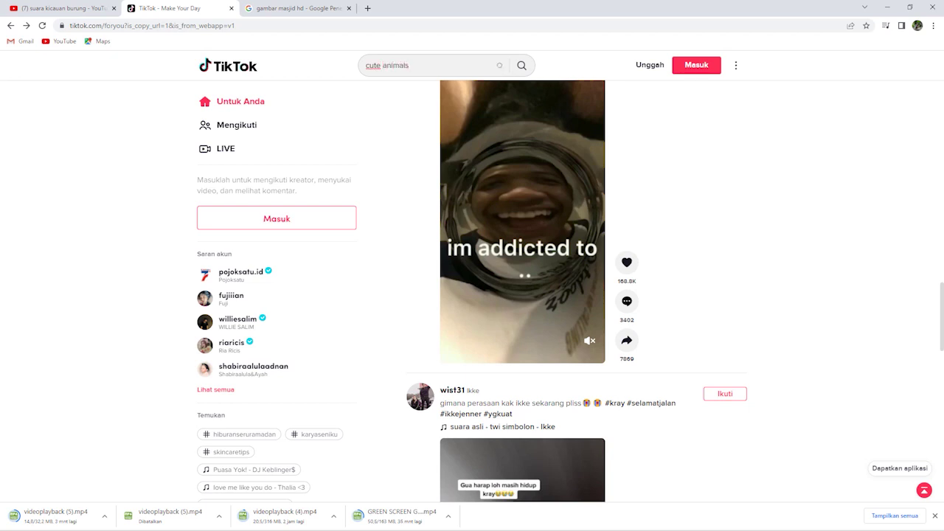
key(Return)
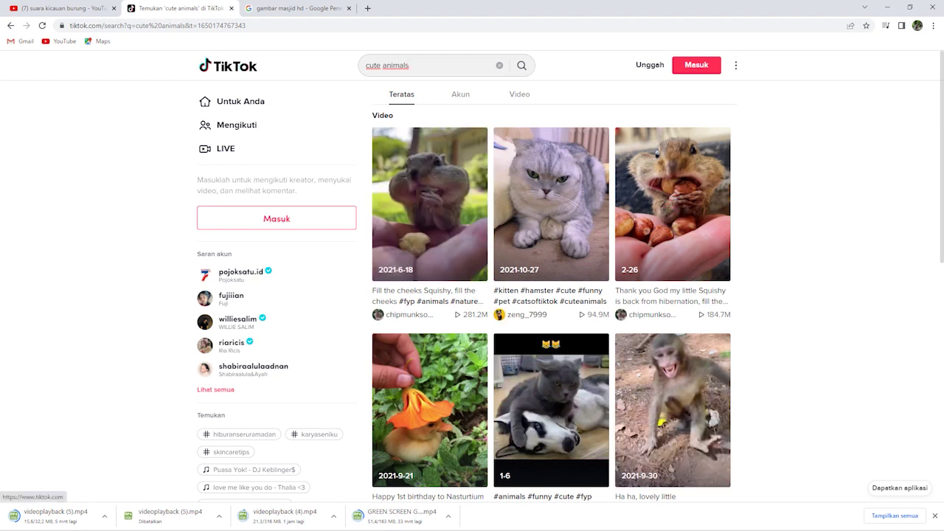
Step: Search Google for "tiktok downloader hd" in a new browser tab and open the TikMate downloader site
click(367, 8)
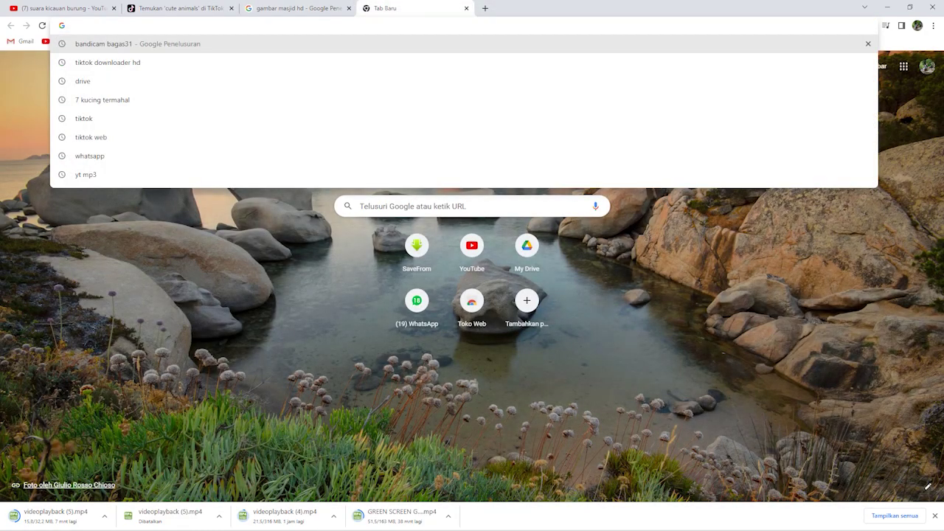
key(Down)
key(Return)
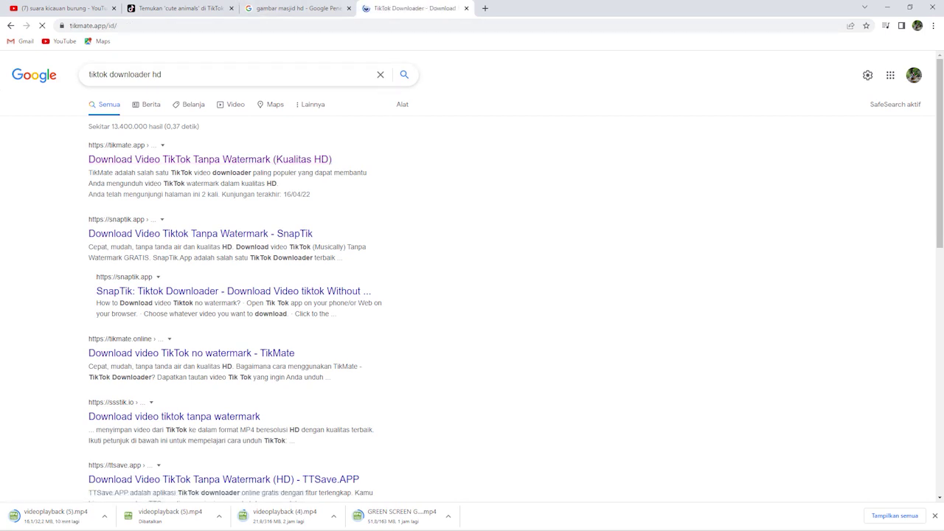
Step: Copy the link of the orange cat video captioned "Hungry?" from the TikTok "cute animals" results
key(ctrl+2)
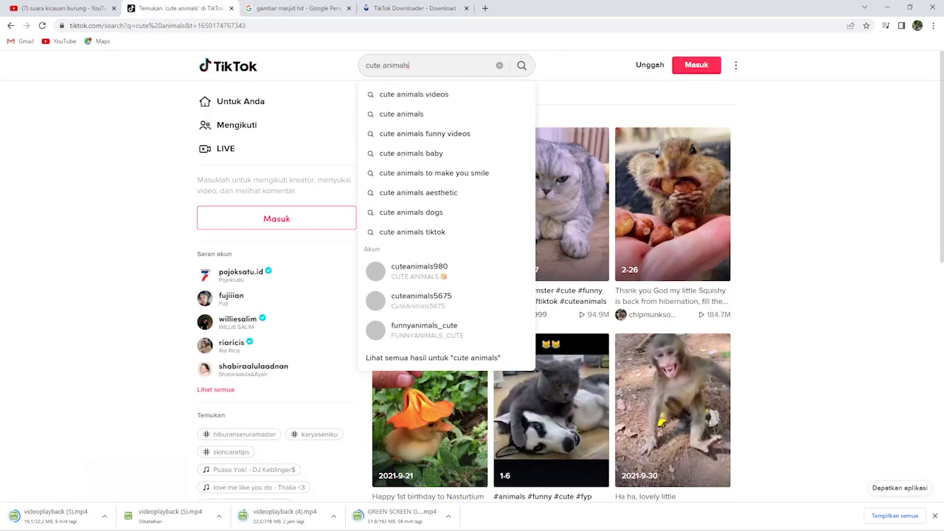
key(Escape)
scroll(550, 295, down, 3)
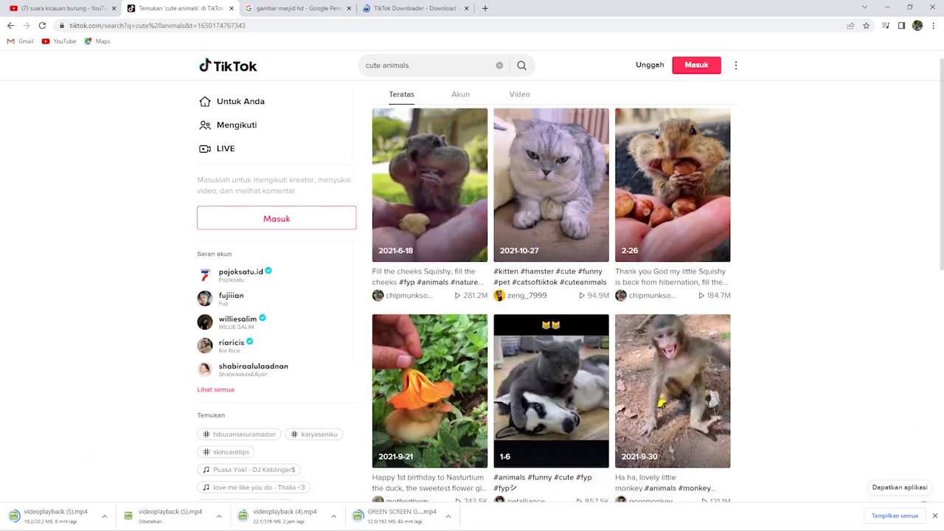
scroll(552, 221, down, 3)
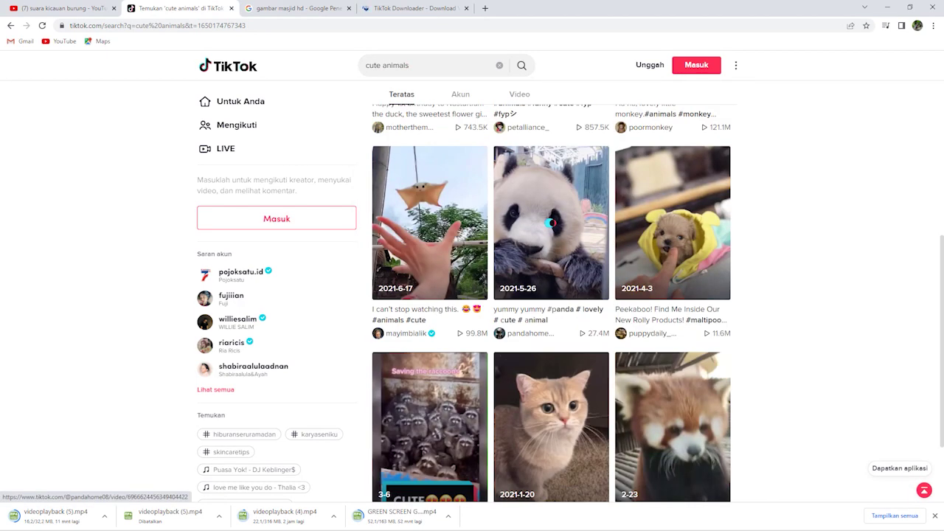
scroll(550, 223, down, 1)
scroll(672, 174, down, 1)
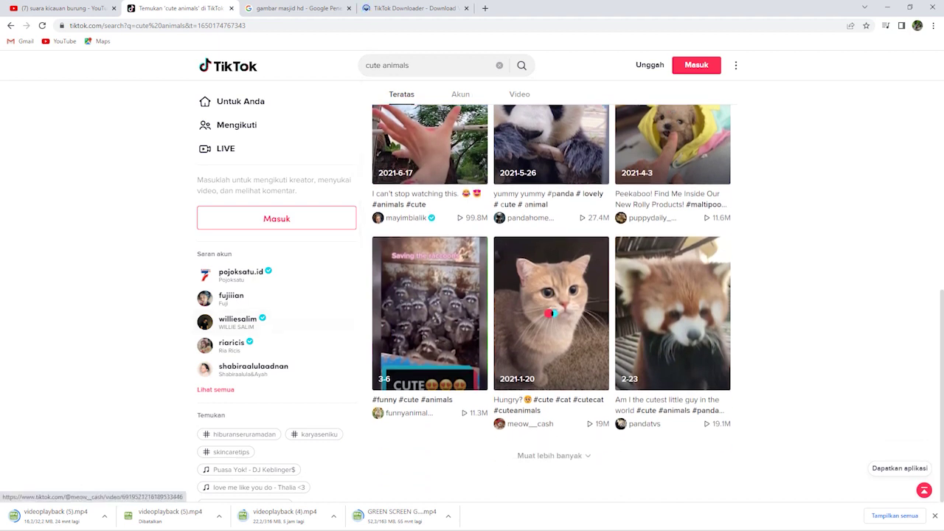
right_click(557, 302)
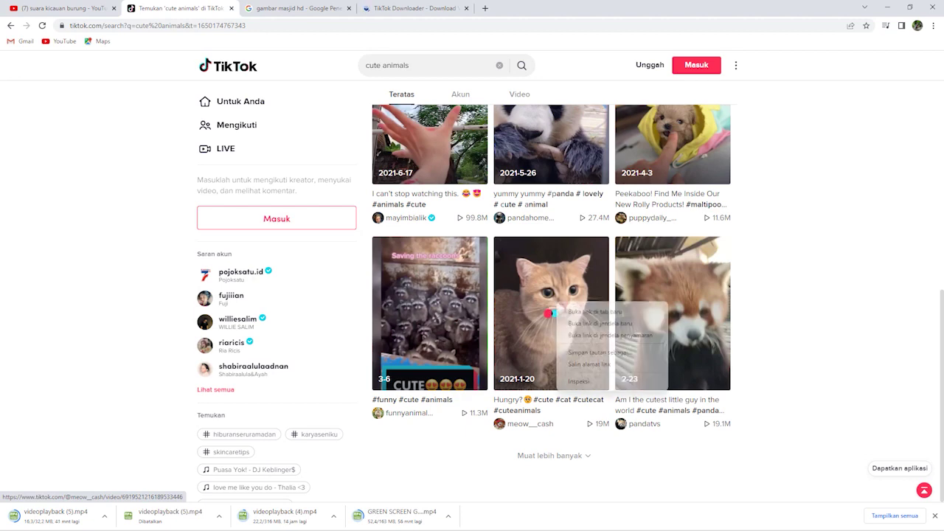
click(589, 364)
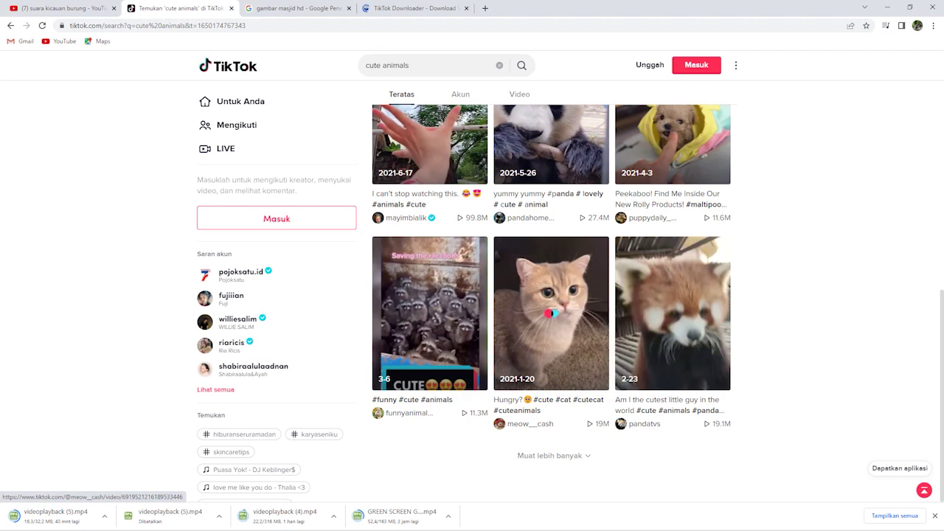
Step: Paste the copied cat video link into TikMate, fetch the video and download its HD version
click(413, 9)
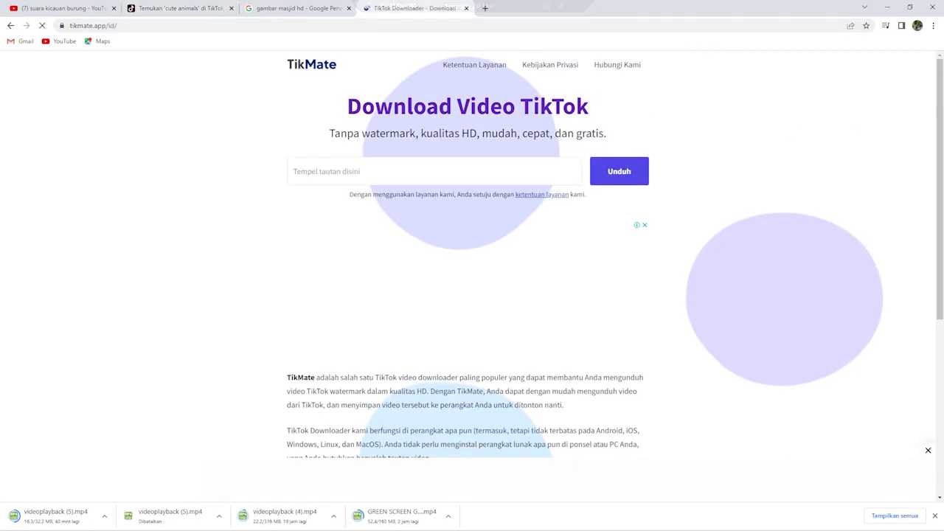
right_click(337, 172)
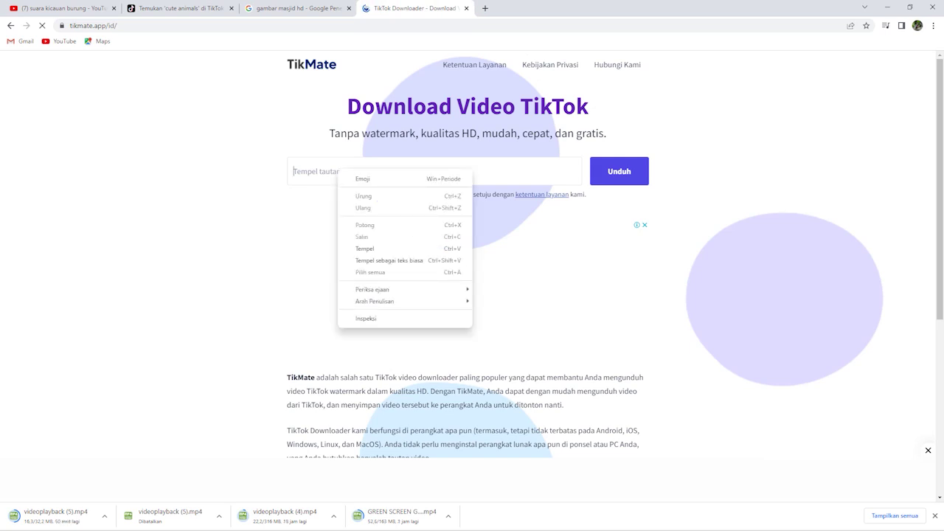
click(372, 249)
key(Return)
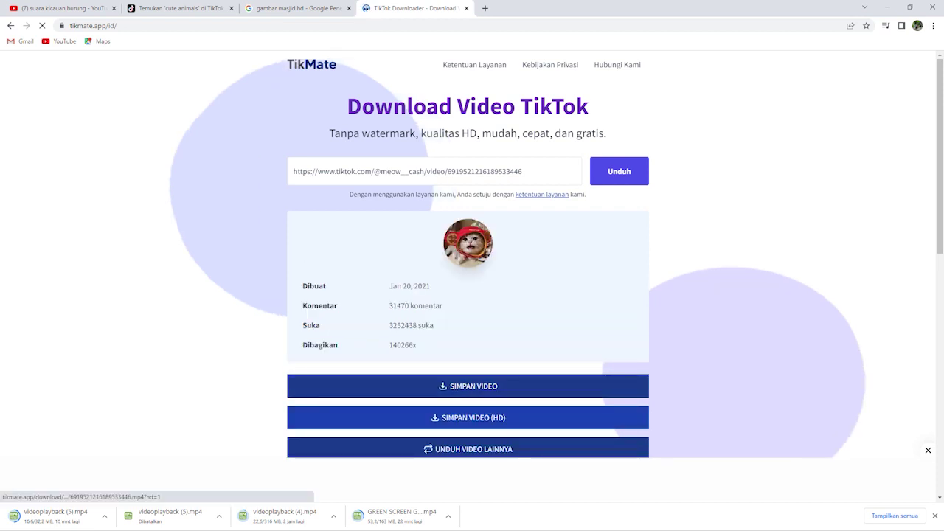
click(472, 418)
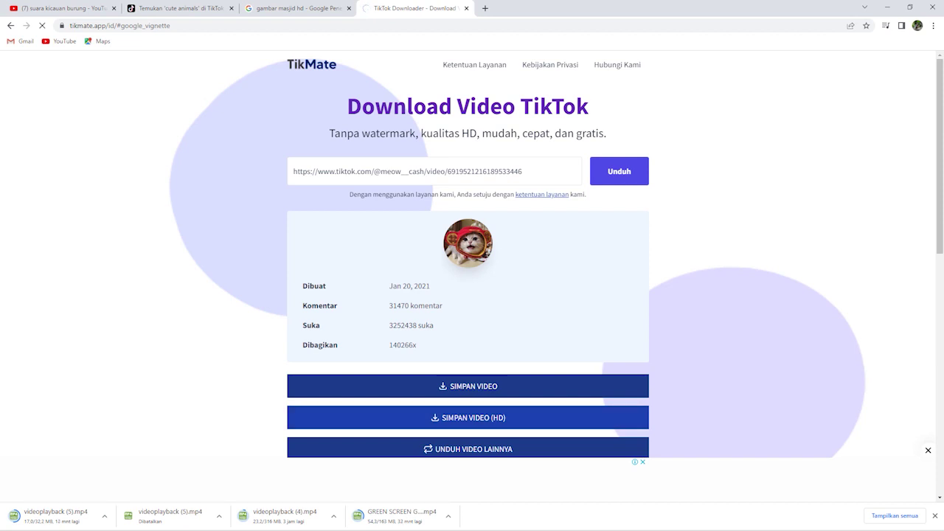
click(467, 417)
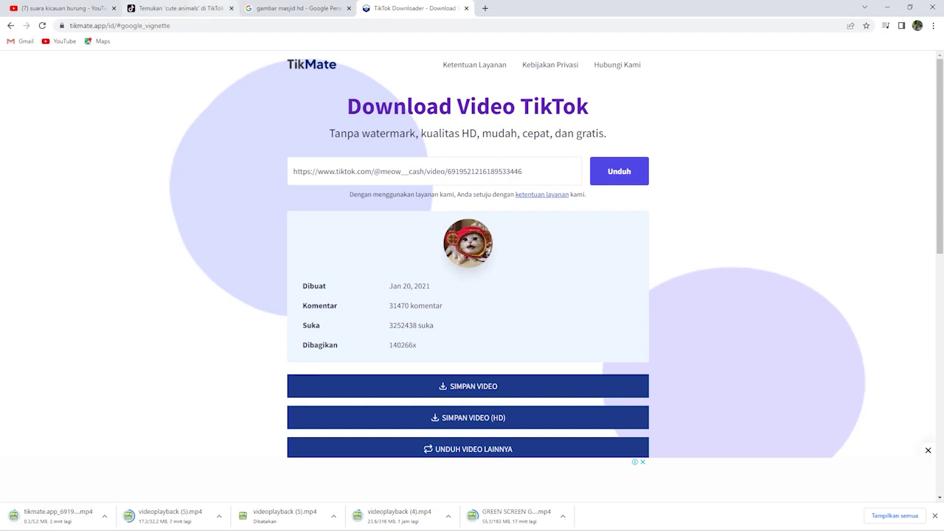
Step: Load more TikTok "cute animals" results and copy the link of the "Peekaboo!" puppy video
click(177, 8)
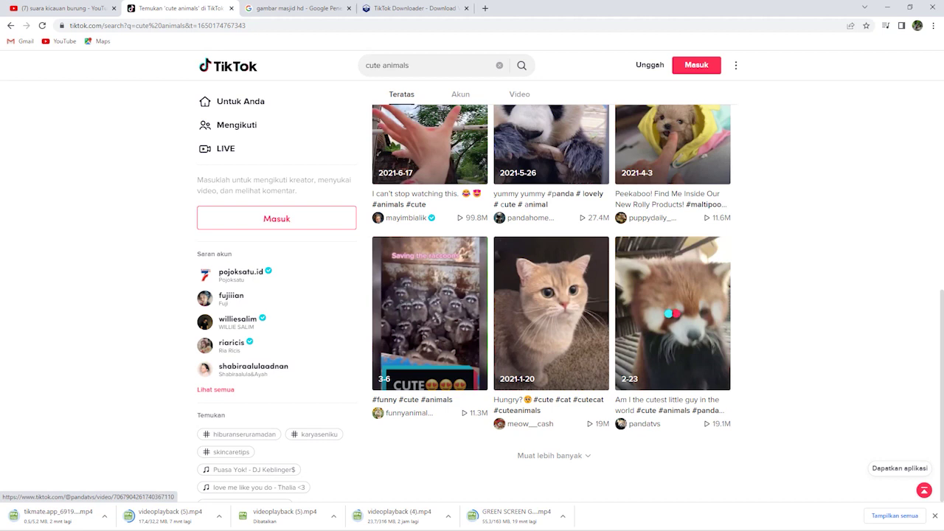
click(553, 455)
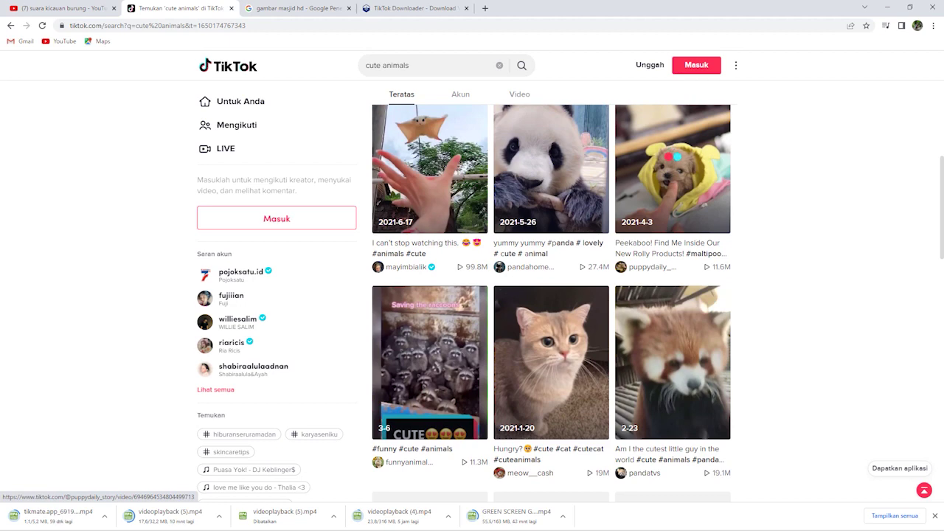
right_click(671, 176)
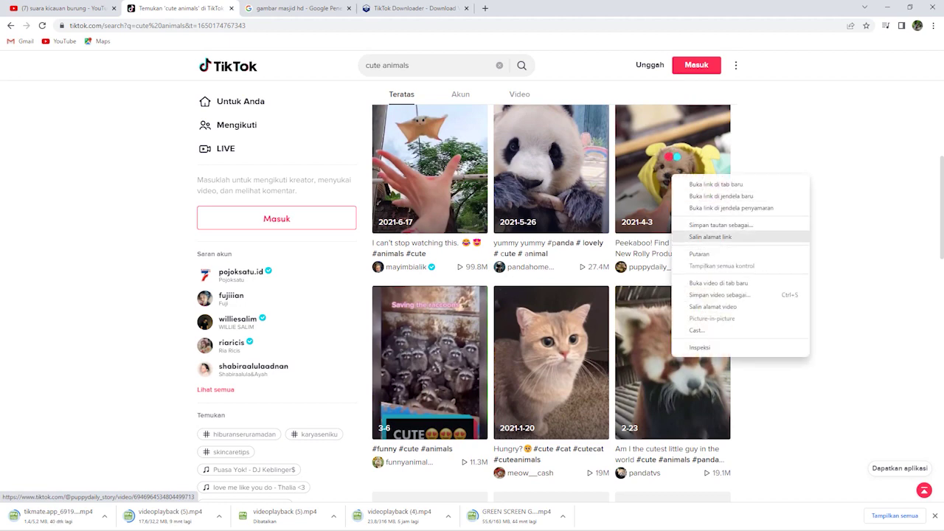
click(710, 237)
Step: Replace the link in TikMate with the copied puppy video link and download that video
click(413, 8)
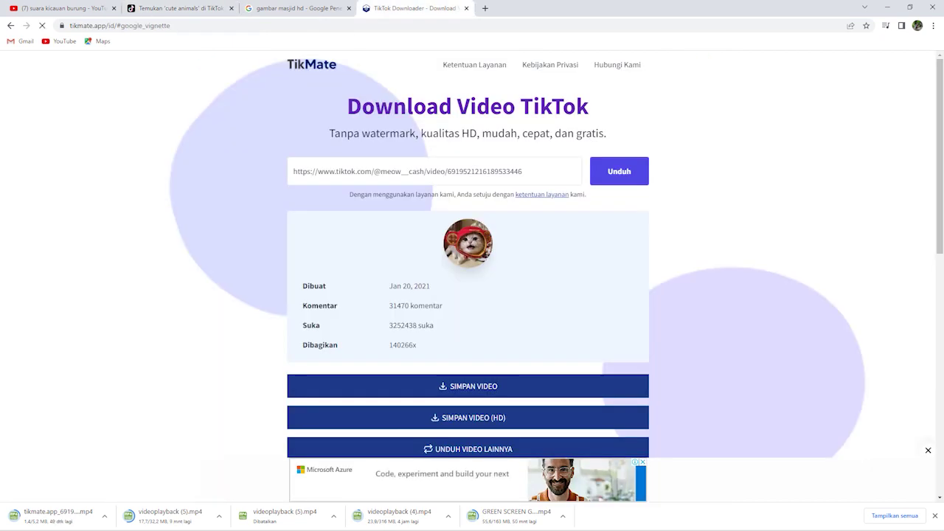
drag(522, 171, 293, 171)
right_click(316, 175)
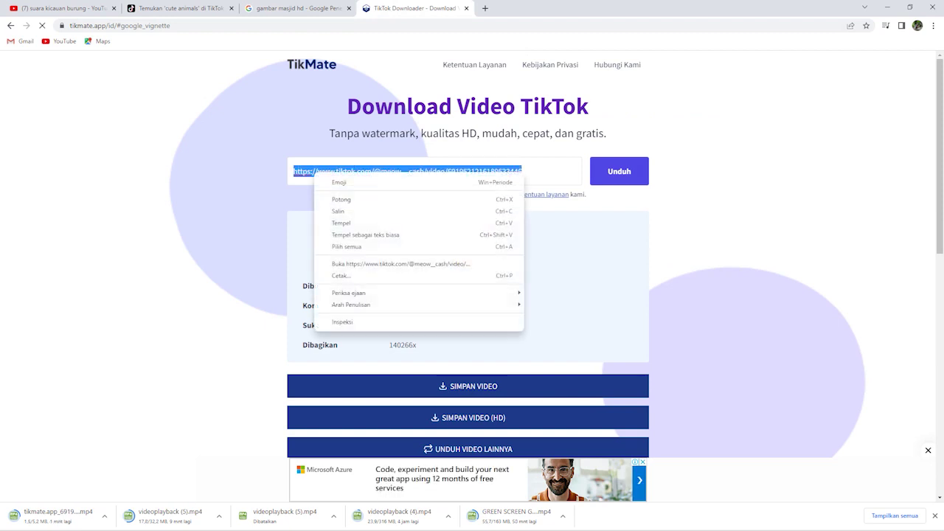
click(328, 211)
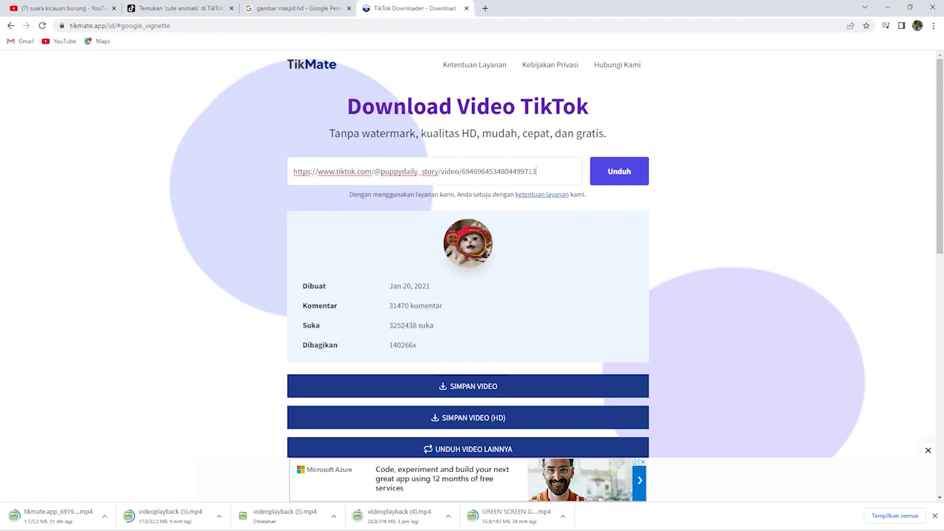
key(Return)
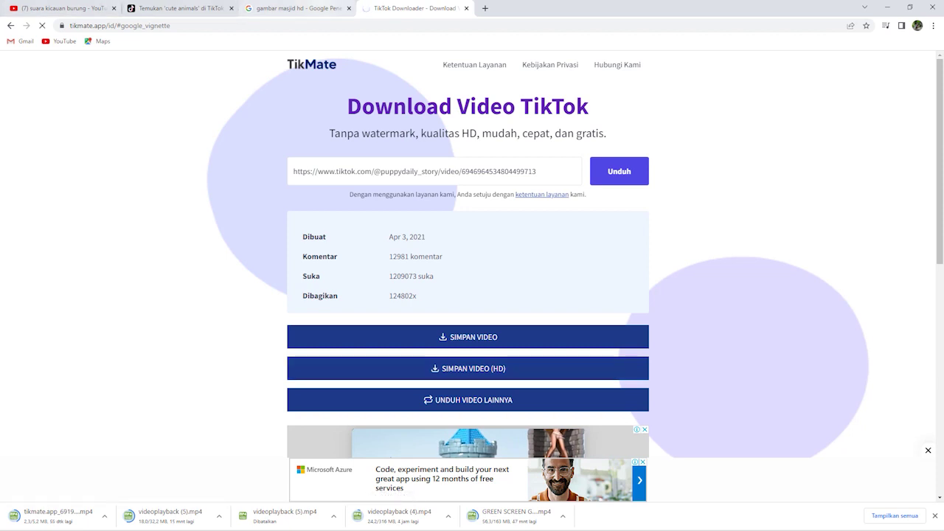
click(295, 8)
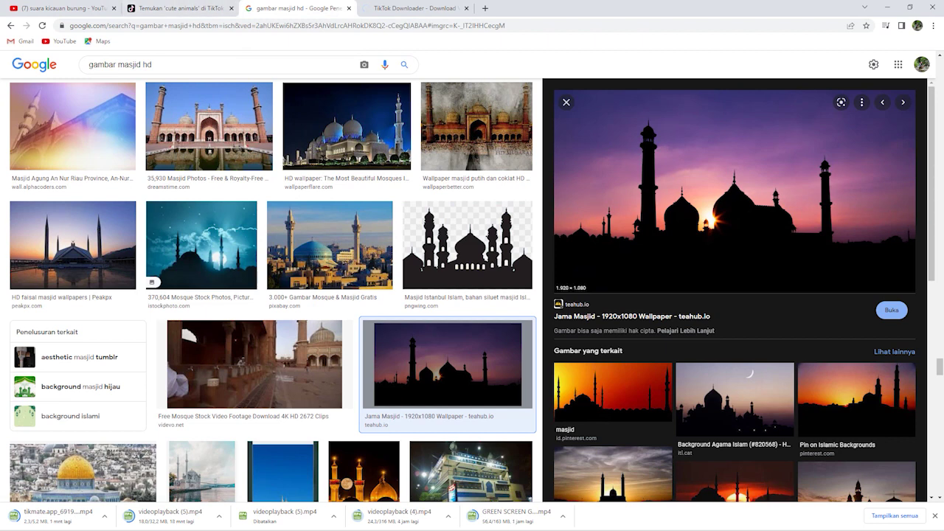
right_click(710, 171)
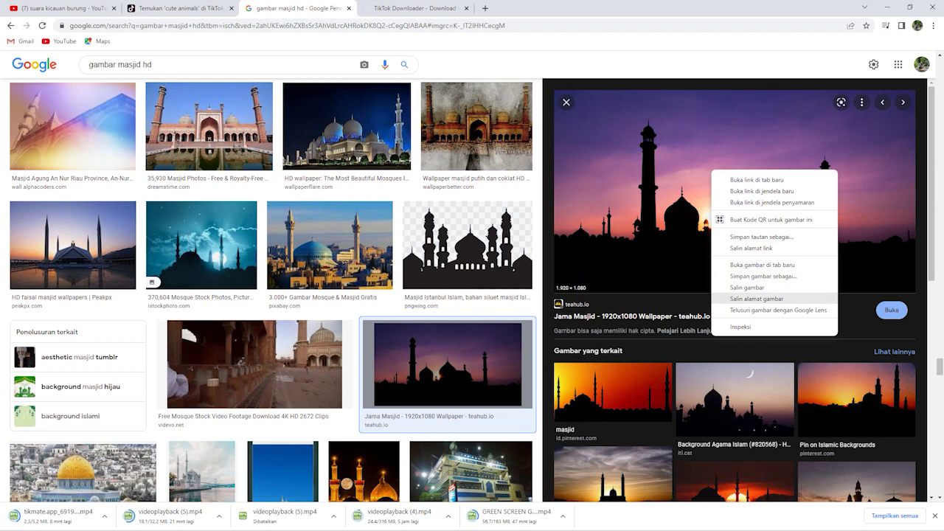
click(763, 275)
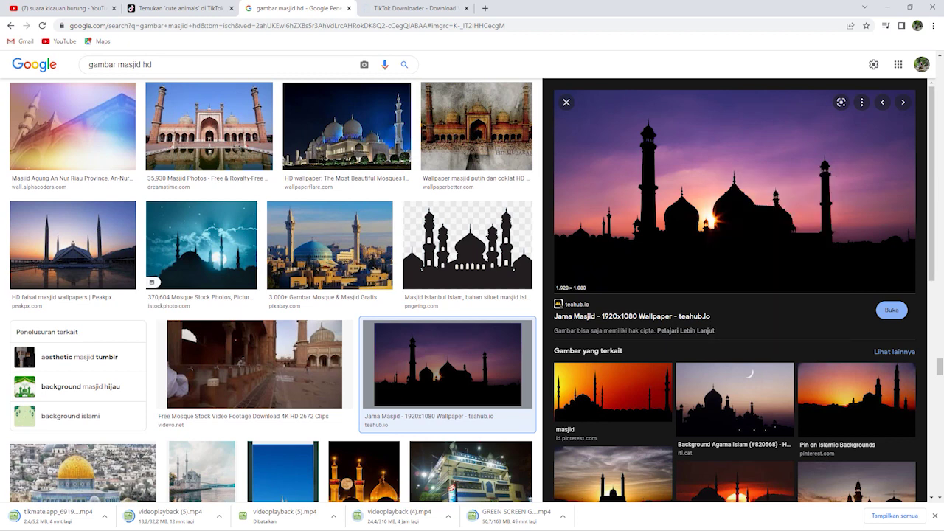
right_click(736, 218)
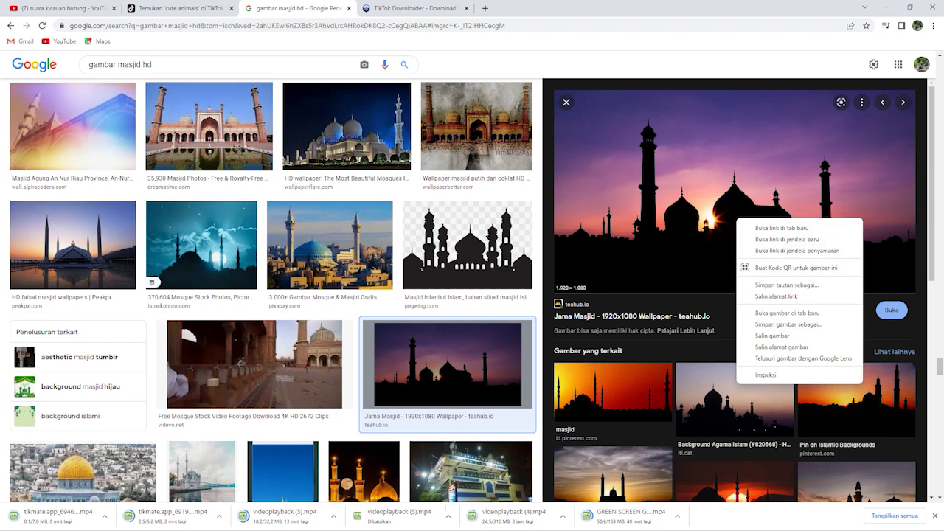
click(782, 324)
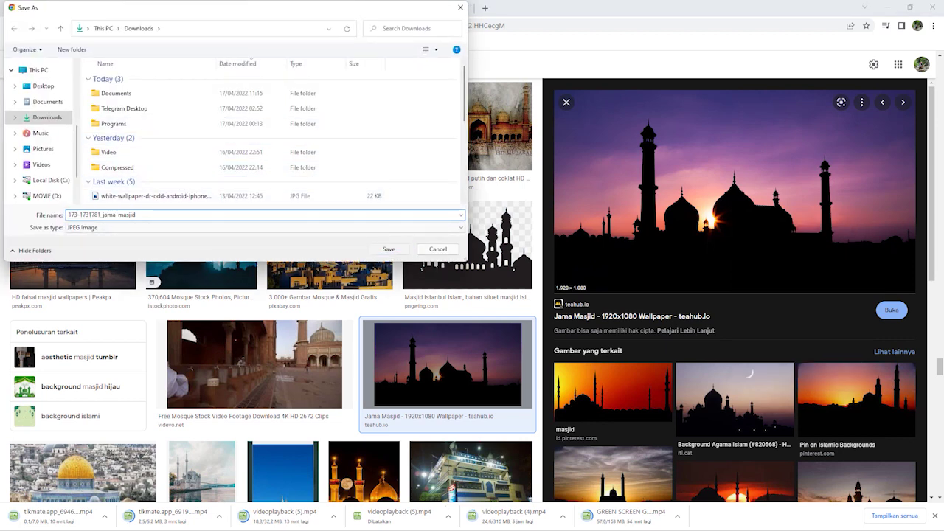
click(389, 248)
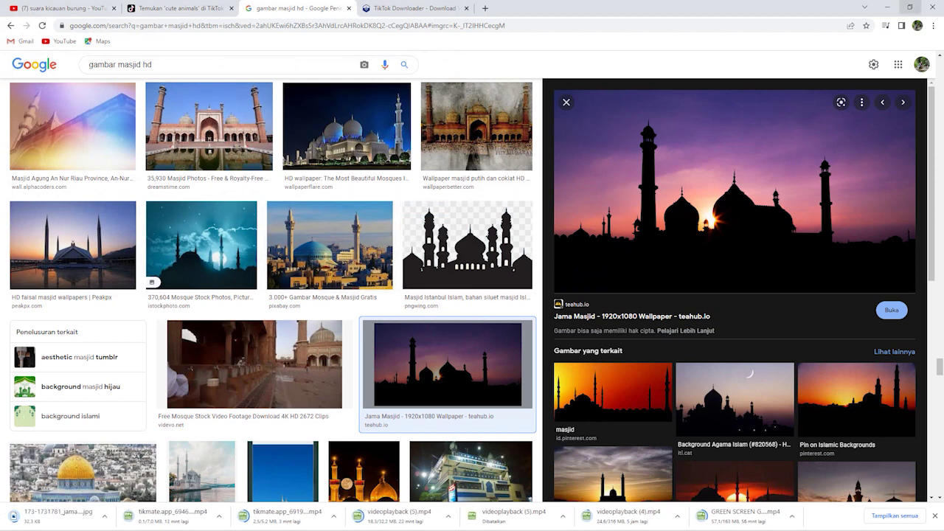
Step: Copy the link of the hedgehog video captioned "kirby's bath timeee" from the TikTok "cute animals" results
mouse_move(909, 7)
key(ctrl+shift+Tab)
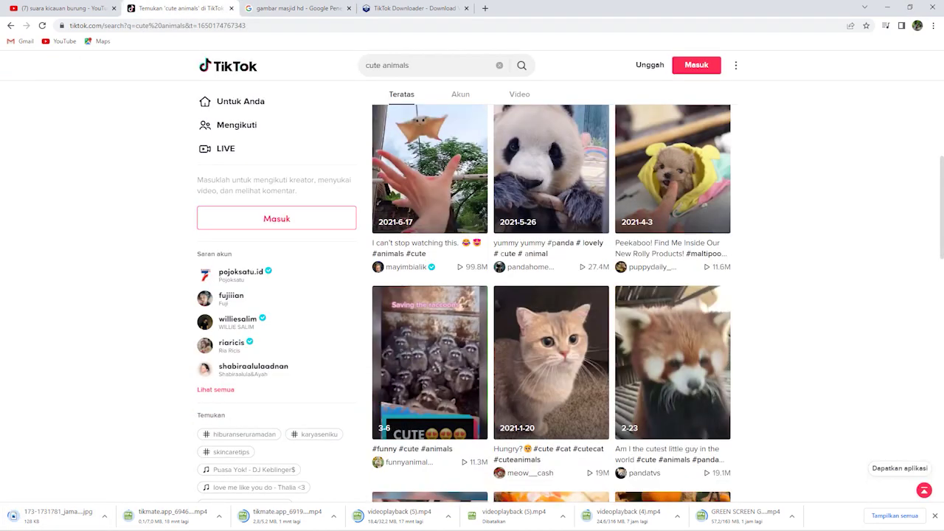
scroll(551, 295, down, 4)
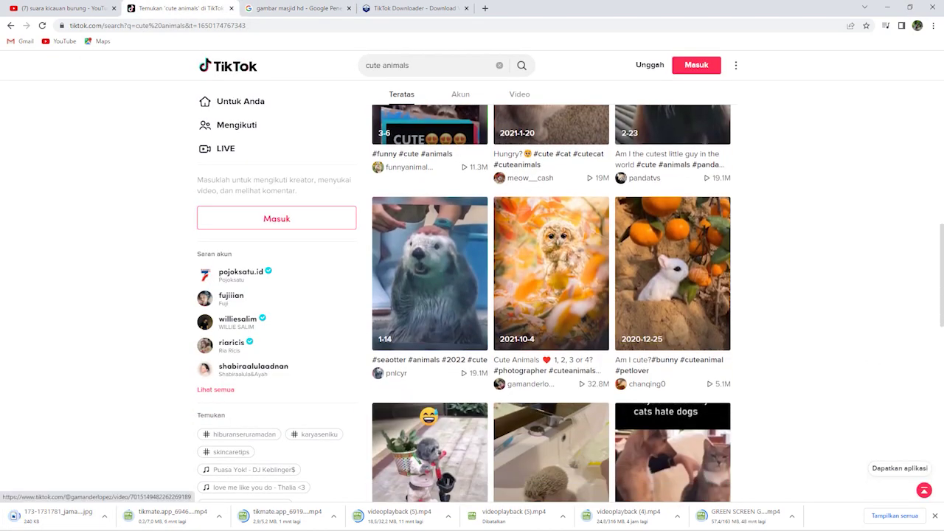
scroll(551, 295, down, 1)
scroll(551, 295, down, 1)
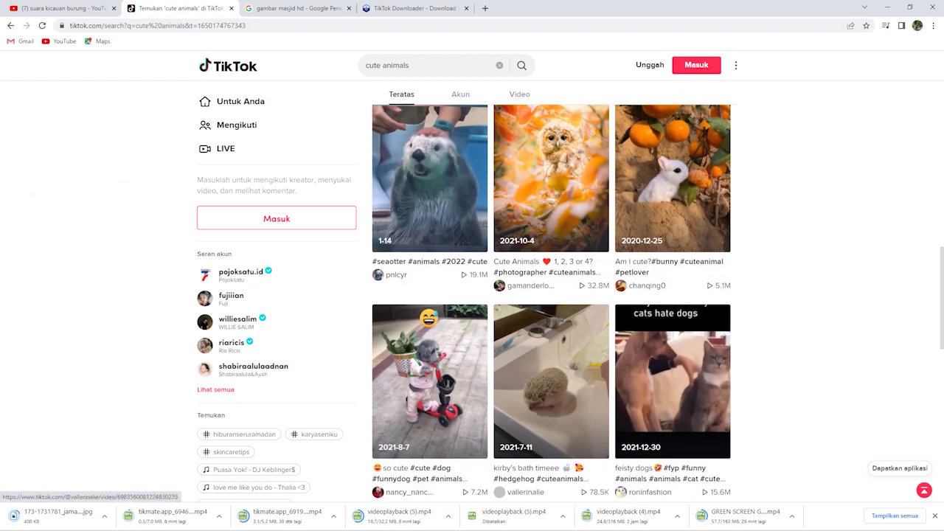
right_click(551, 382)
click(597, 285)
Step: Replace the link in TikMate with the copied hedgehog video link and fetch its download options
click(413, 8)
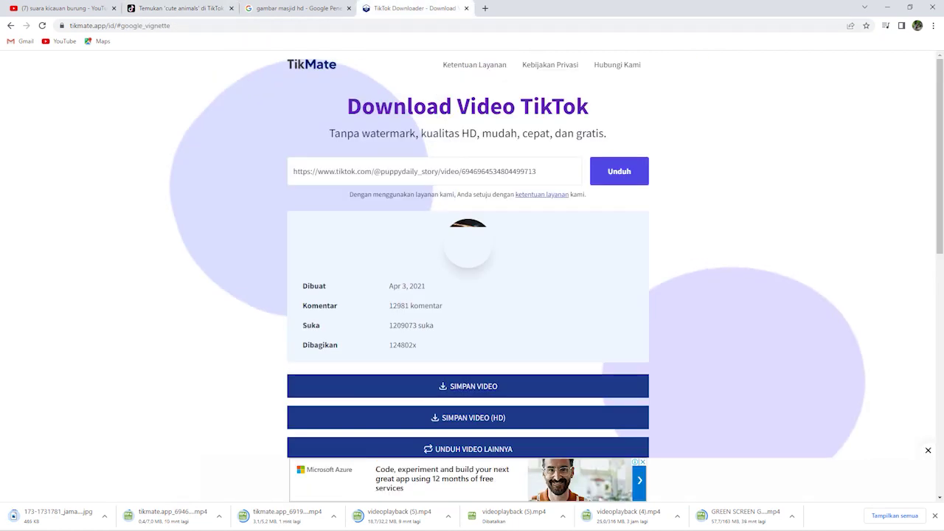
drag(538, 171, 293, 171)
right_click(345, 176)
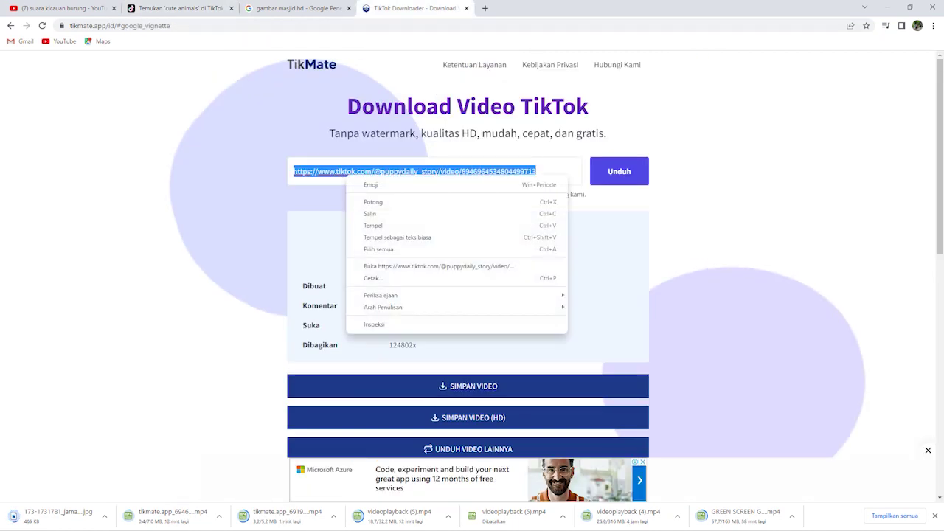
click(369, 226)
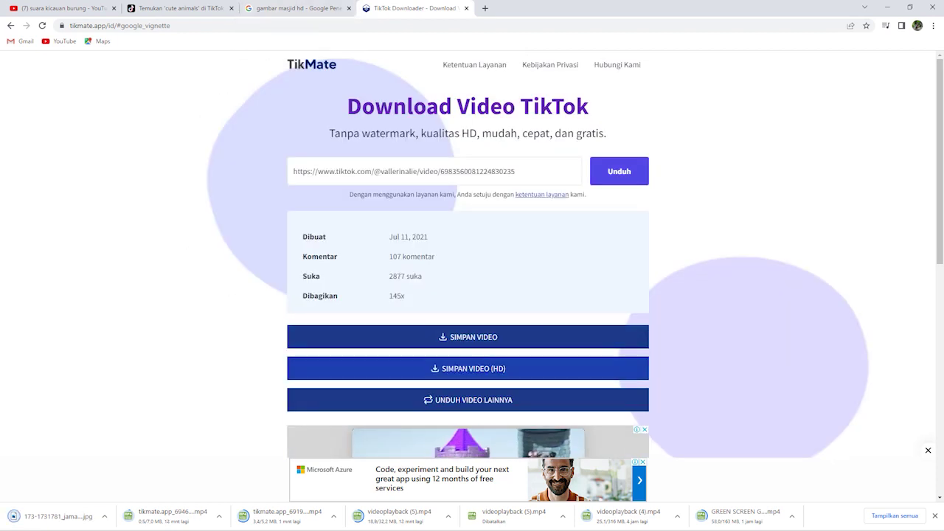
Step: Download the hedgehog video in HD from TikMate and close the mosque image search page
click(467, 368)
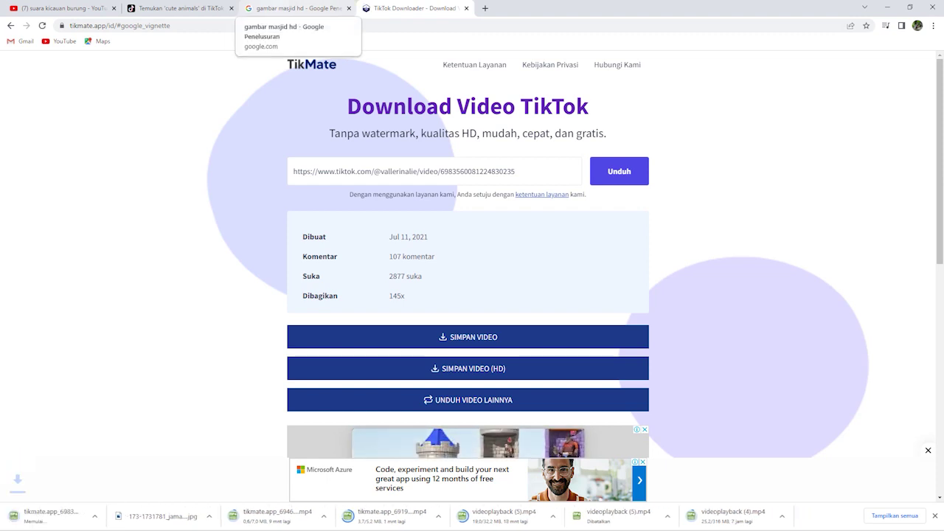
click(280, 8)
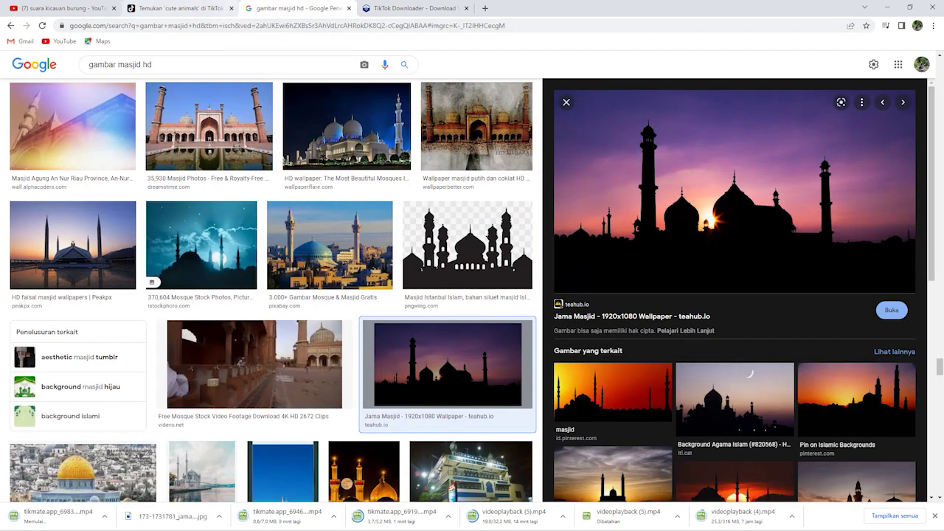
key(ctrl+w)
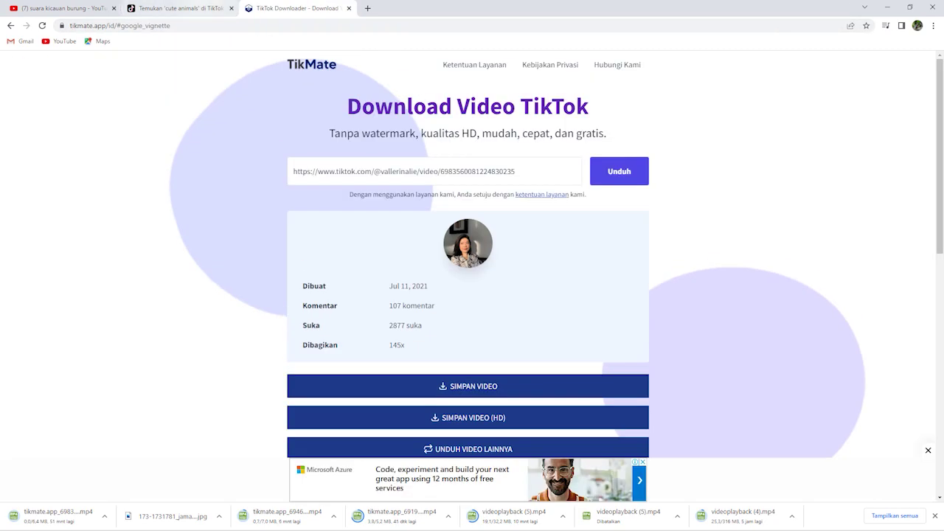
key(ctrl+shift+Tab)
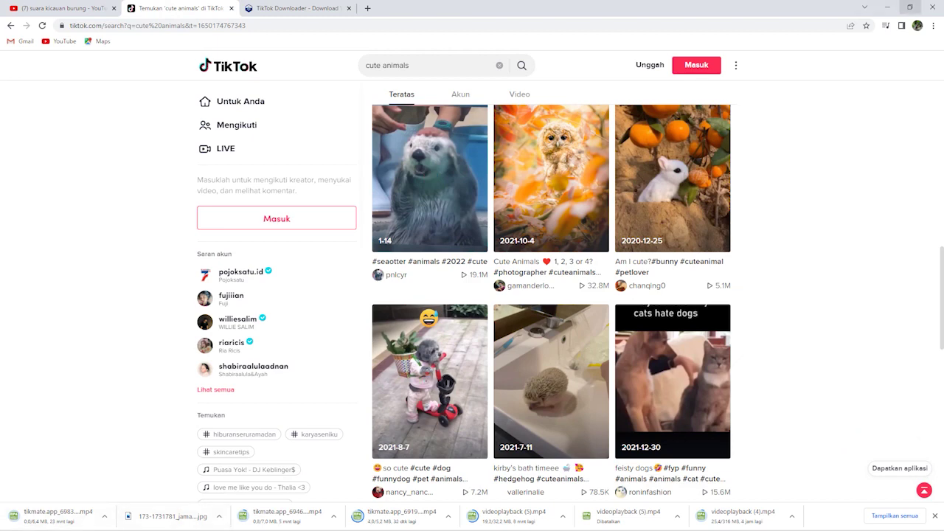
click(909, 7)
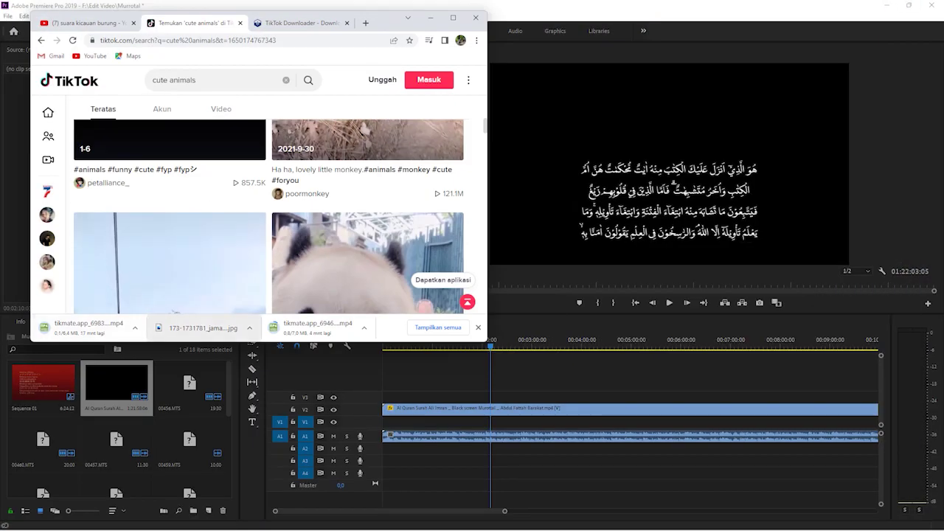
drag(176, 328, 384, 422)
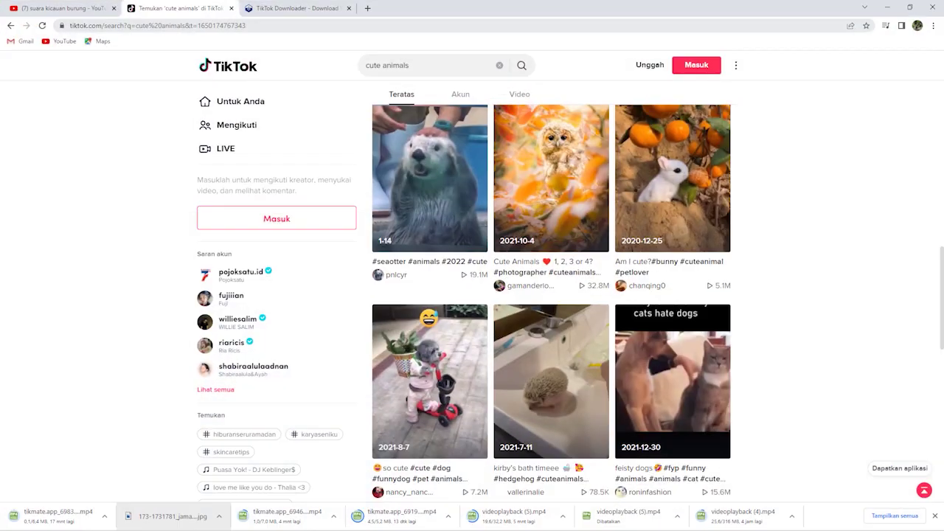
click(887, 8)
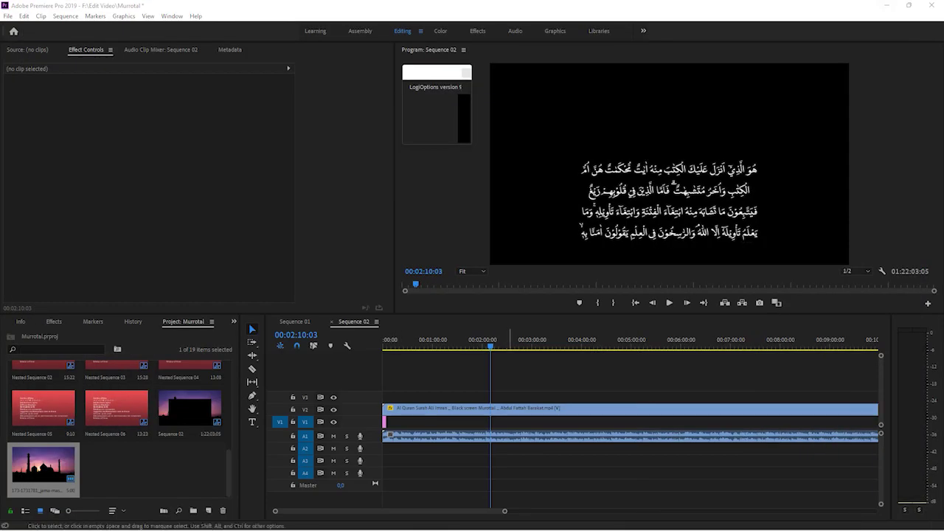
Step: Extend the mosque image on V1 to the end of the Al Quran clip and preview the frame at 00:37:26:26
drag(504, 511, 775, 511)
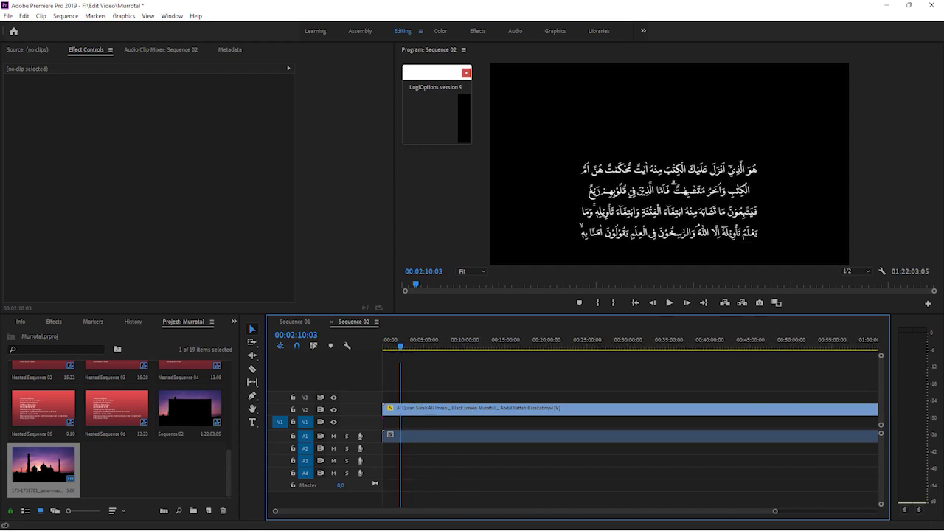
key(minus)
key(minus)
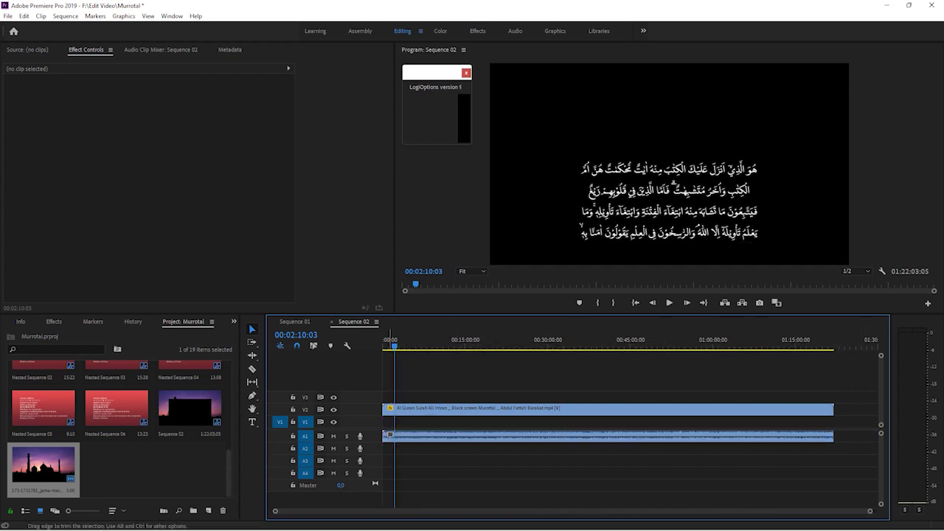
drag(388, 422, 833, 422)
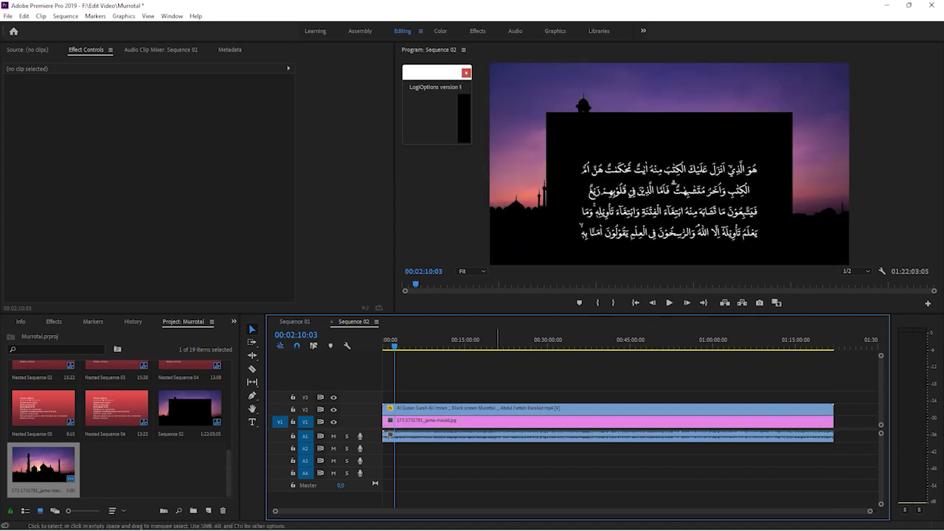
click(467, 339)
click(434, 339)
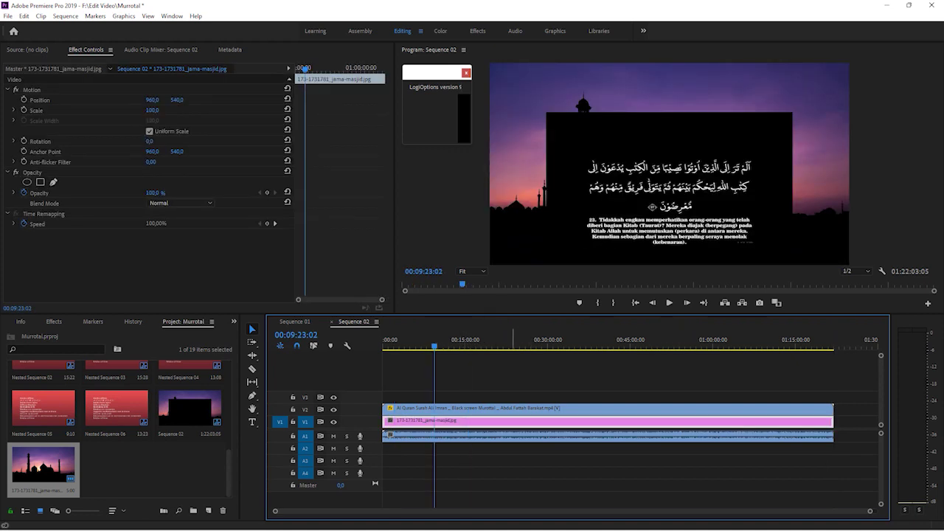
drag(434, 341, 589, 340)
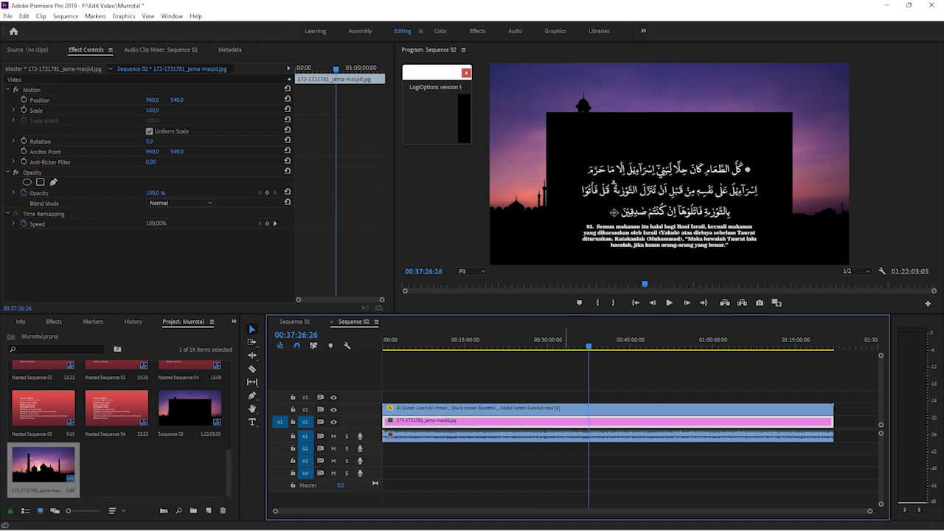
Step: Apply the Ultra Key effect to the Al Quran clip on V2 with black as the key color
click(458, 409)
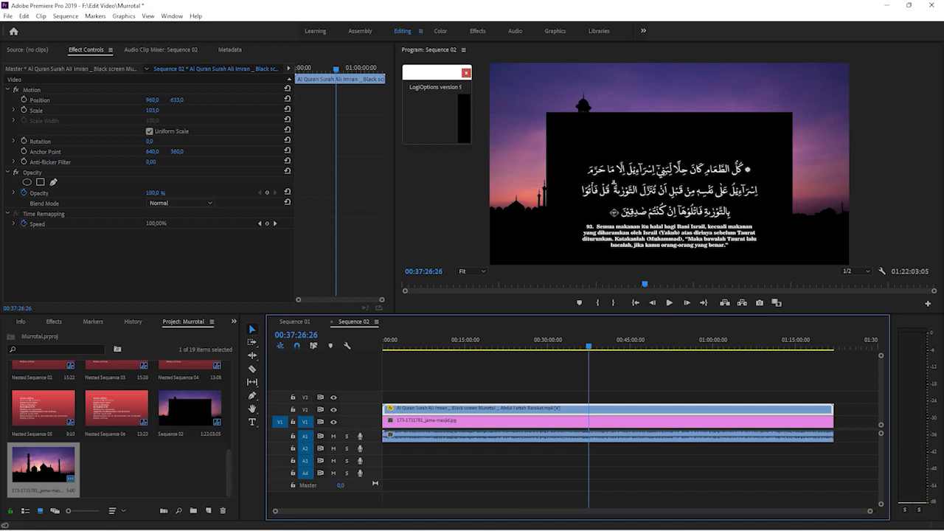
key(shift+7)
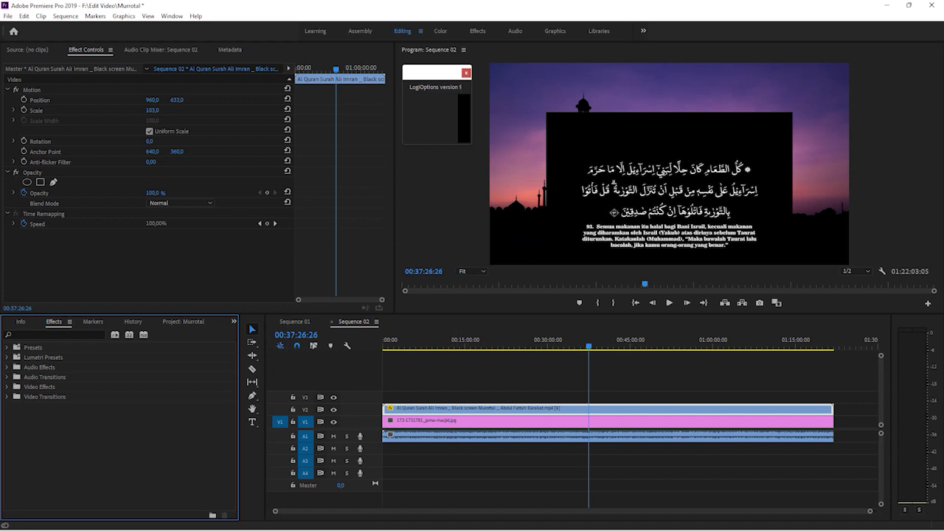
key(shift+f)
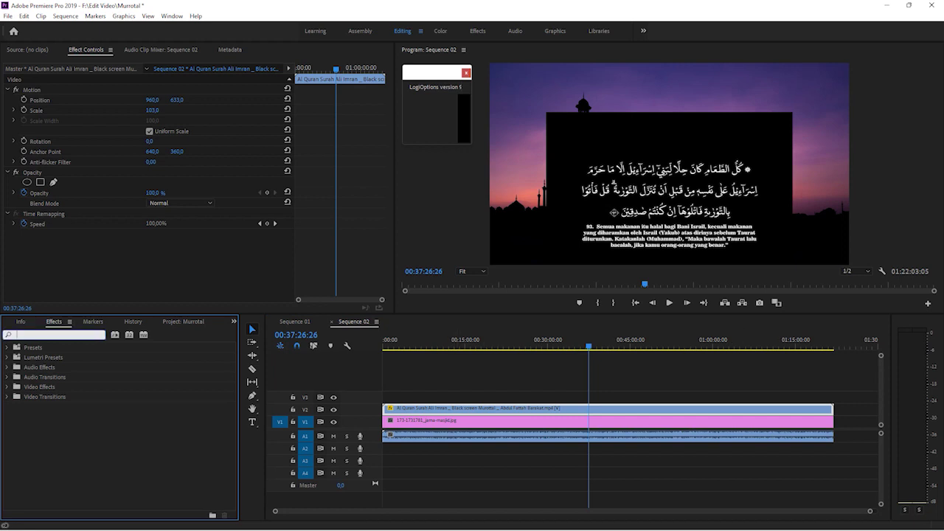
text(ultra)
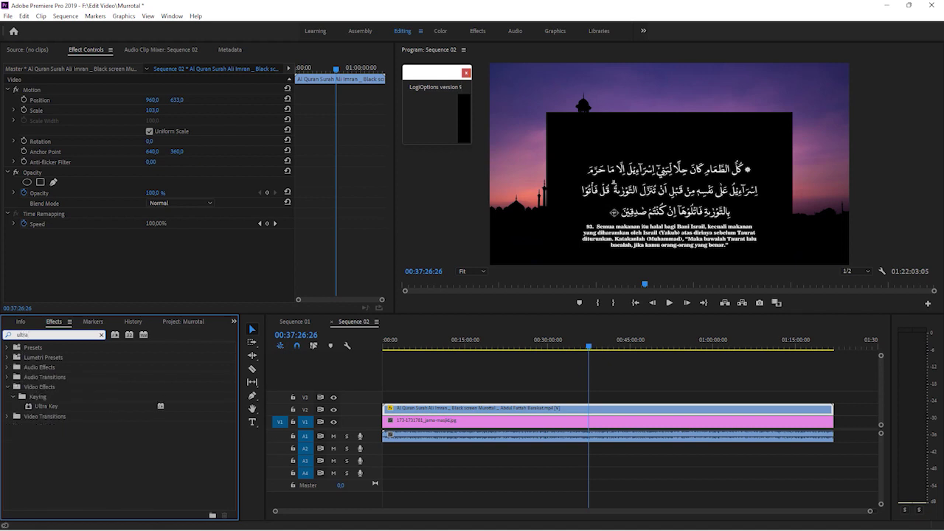
click(45, 405)
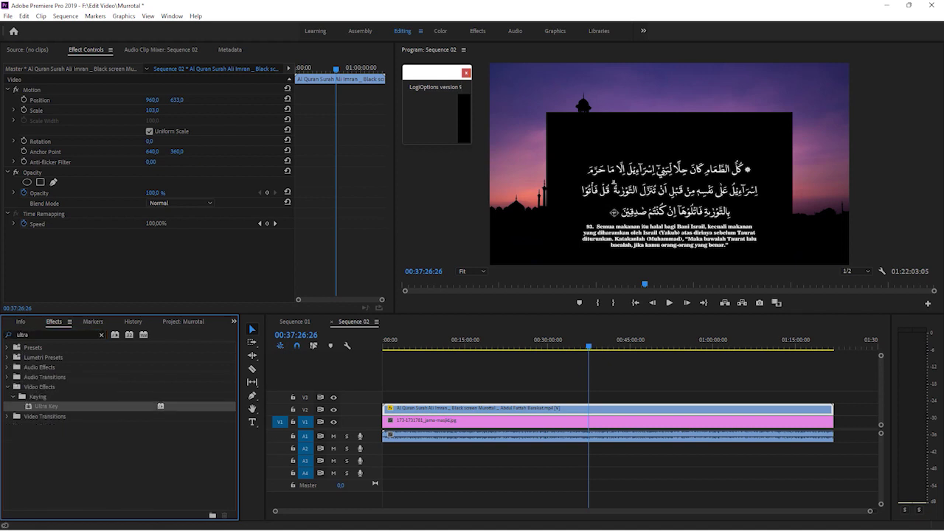
drag(46, 406, 515, 408)
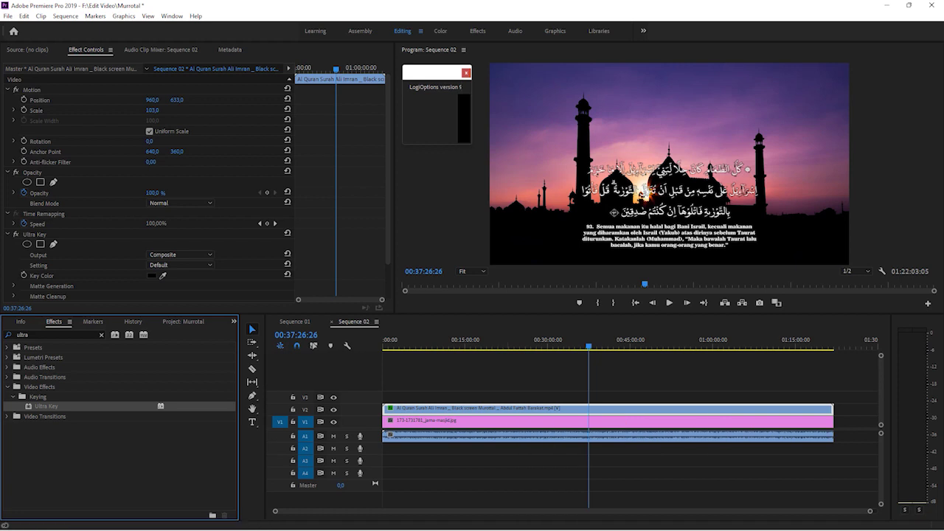
click(163, 275)
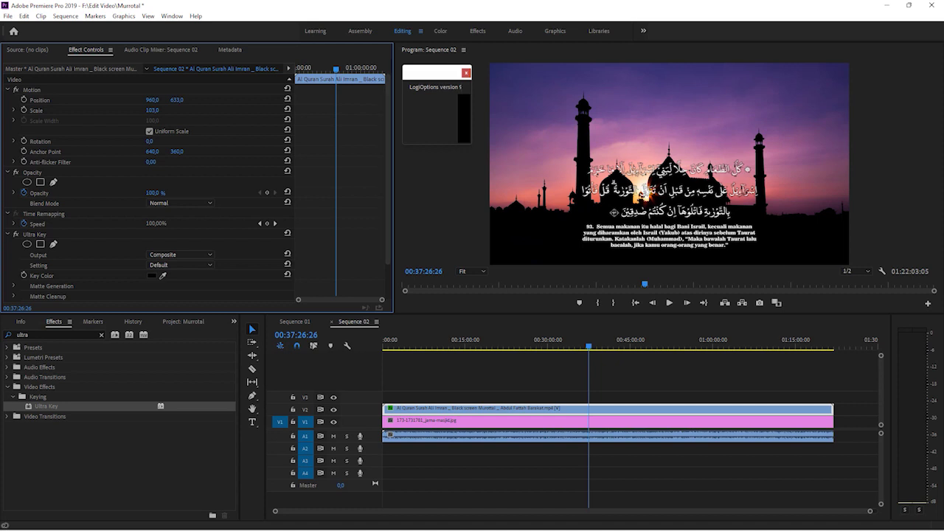
Step: Lower the Al Quran clip over the mosque image by setting its vertical position to 888 at 00:11:53:06
drag(501, 340, 448, 341)
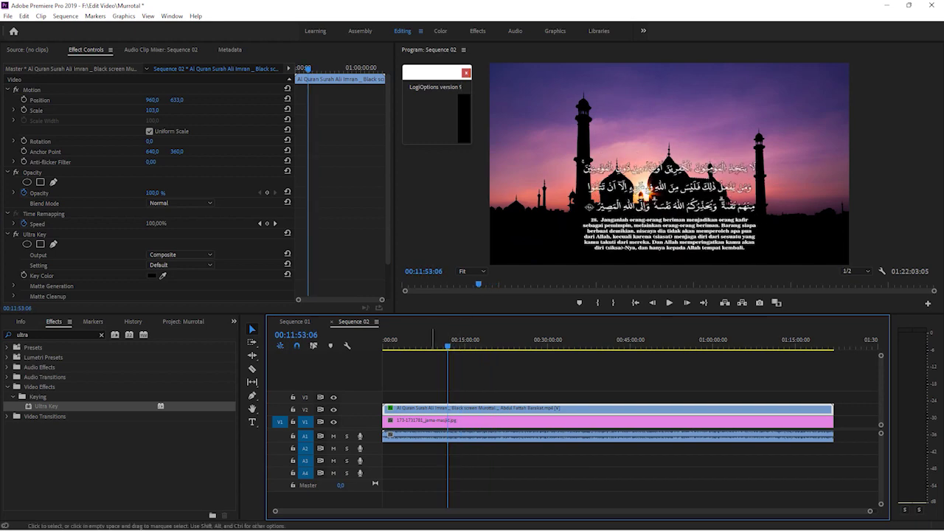
click(472, 421)
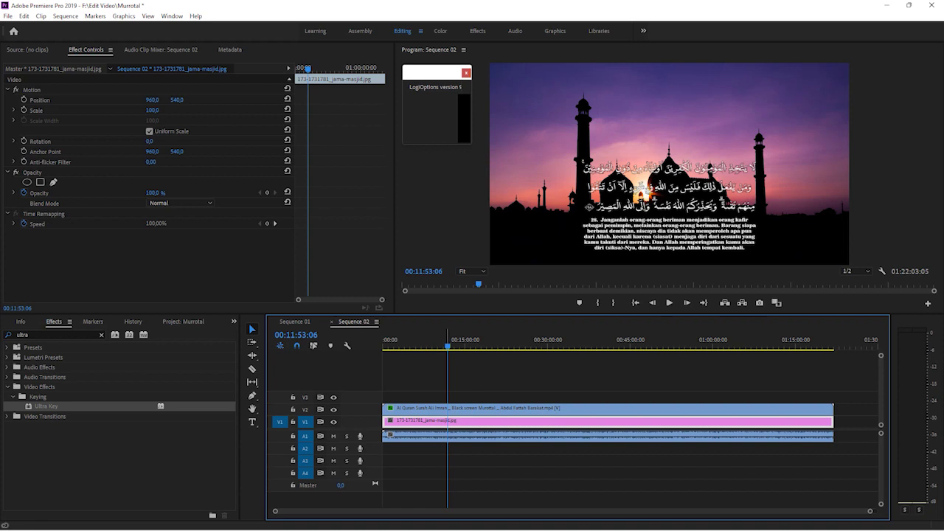
click(487, 409)
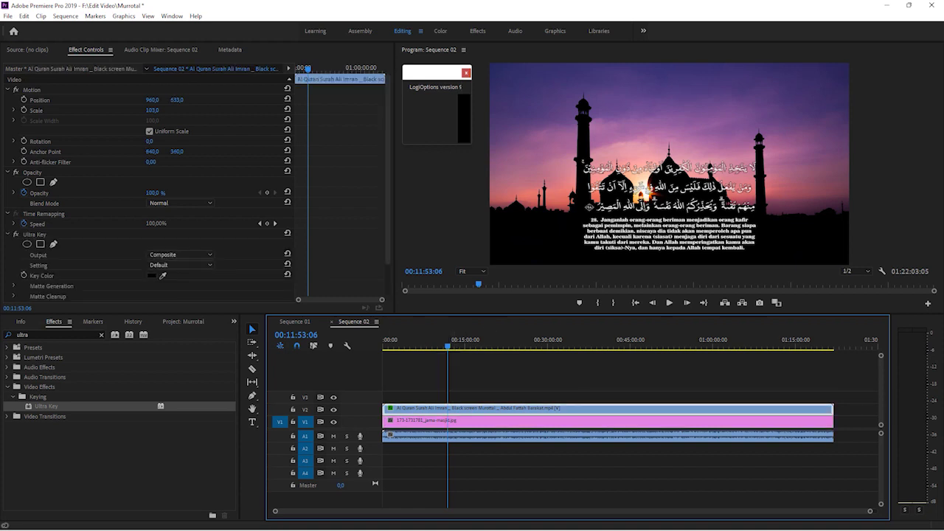
drag(177, 99, 365, 100)
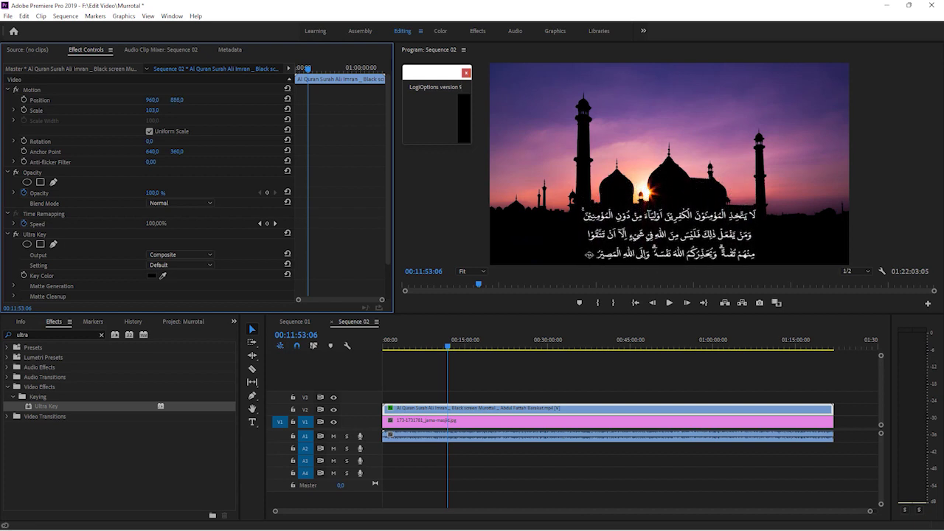
Step: Check a longer verse at 00:19:45:03 and set the Al Quran clip's vertical position to 769
mouse_move(448, 343)
mouse_down()
mouse_move(422, 345)
mouse_move(462, 345)
mouse_up()
mouse_move(517, 346)
mouse_down()
mouse_move(546, 346)
mouse_move(501, 346)
mouse_up()
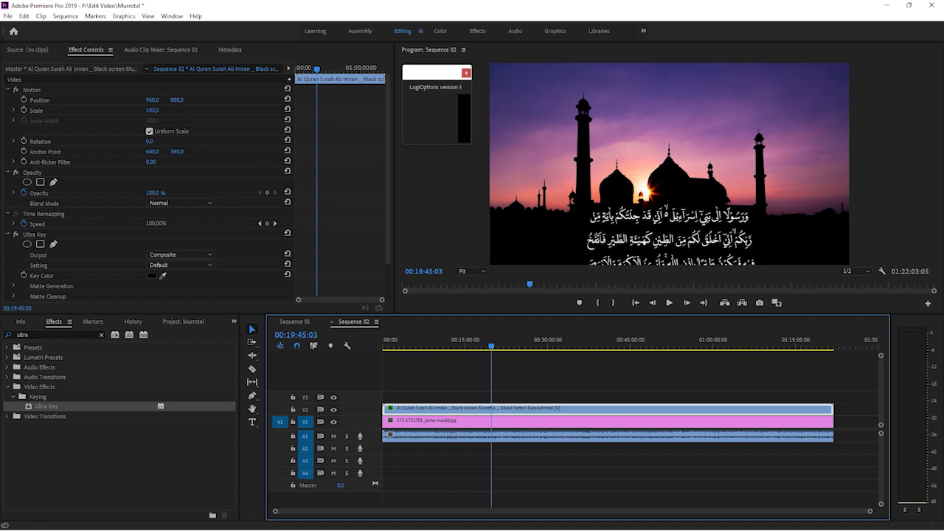
drag(176, 99, 155, 100)
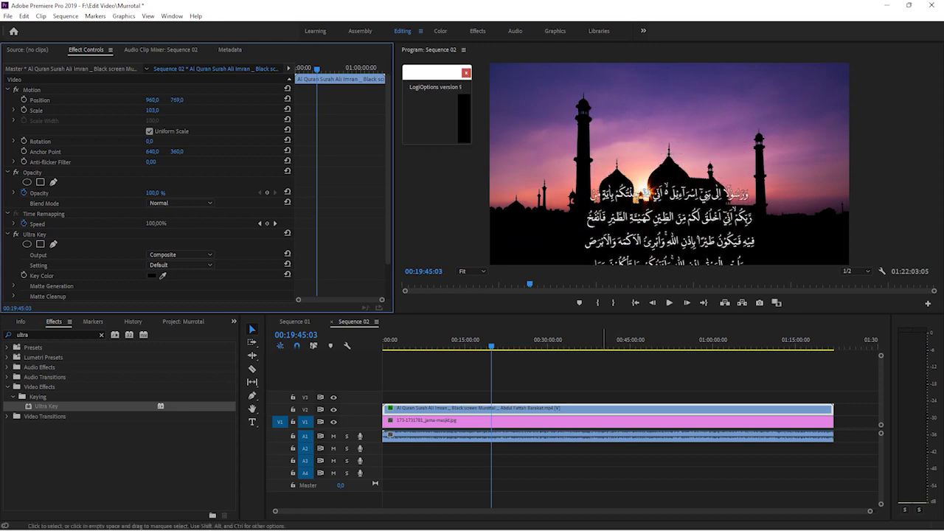
Step: Scale the Al Quran clip to 98 and set its vertical position to 676
right_click(601, 409)
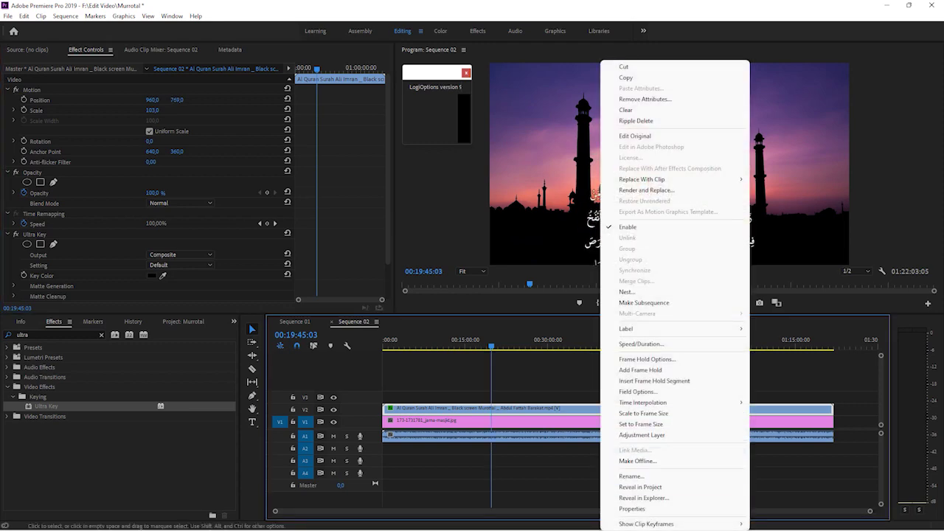
click(221, 148)
click(288, 98)
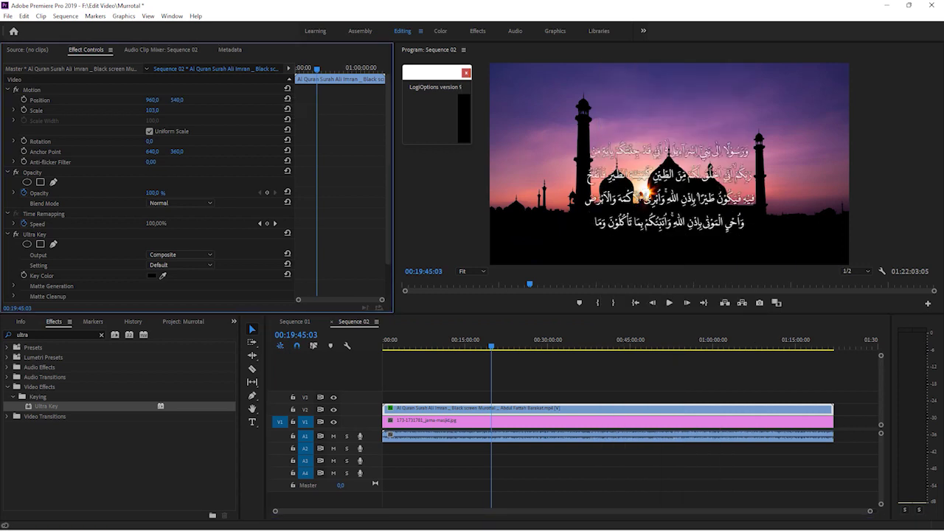
drag(152, 110, 148, 110)
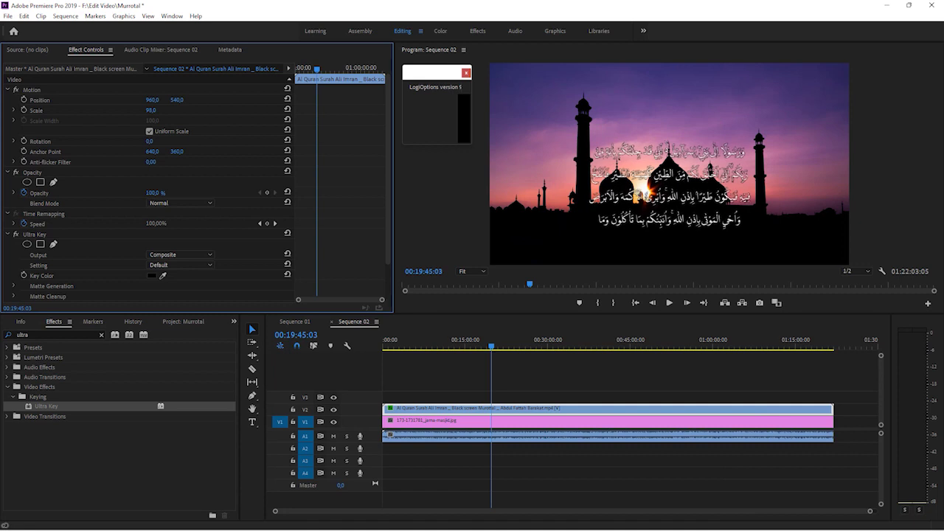
drag(177, 100, 186, 99)
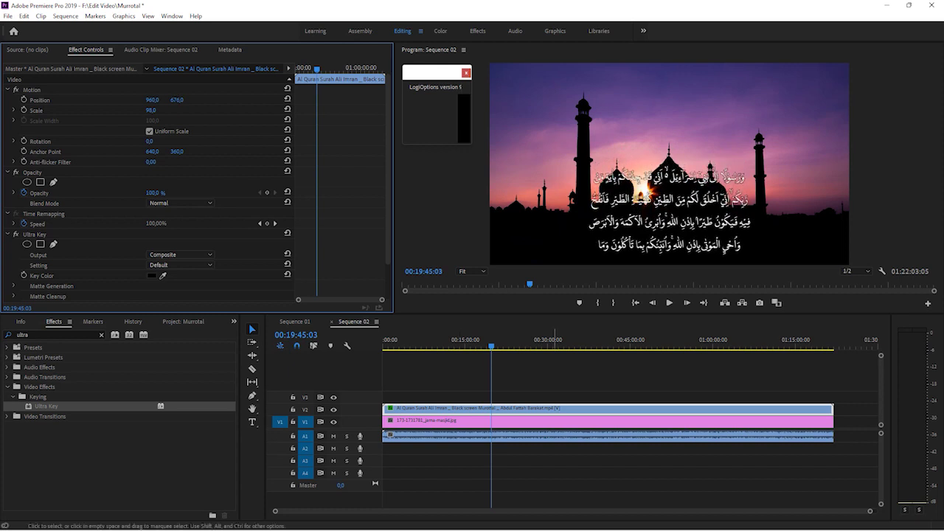
Step: Scale the mosque image on V1 to 101 and set its vertical position to 396
click(604, 421)
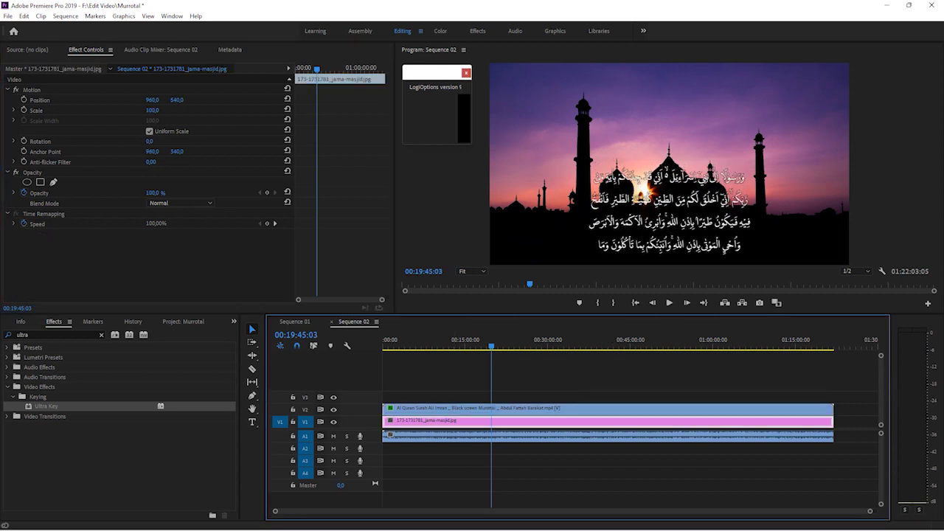
drag(152, 110, 283, 99)
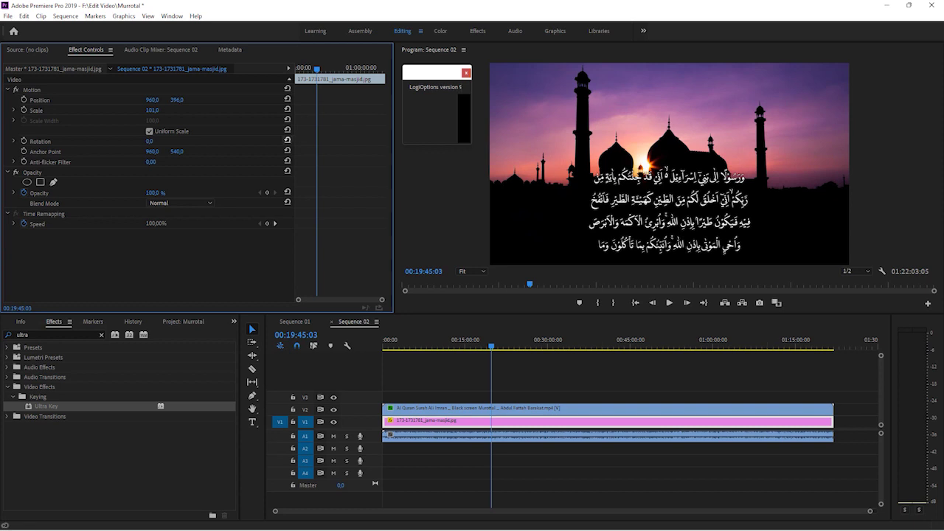
Step: Set the Al Quran clip's vertical position to 713 and check the verse layout at 00:28:25:07
click(467, 409)
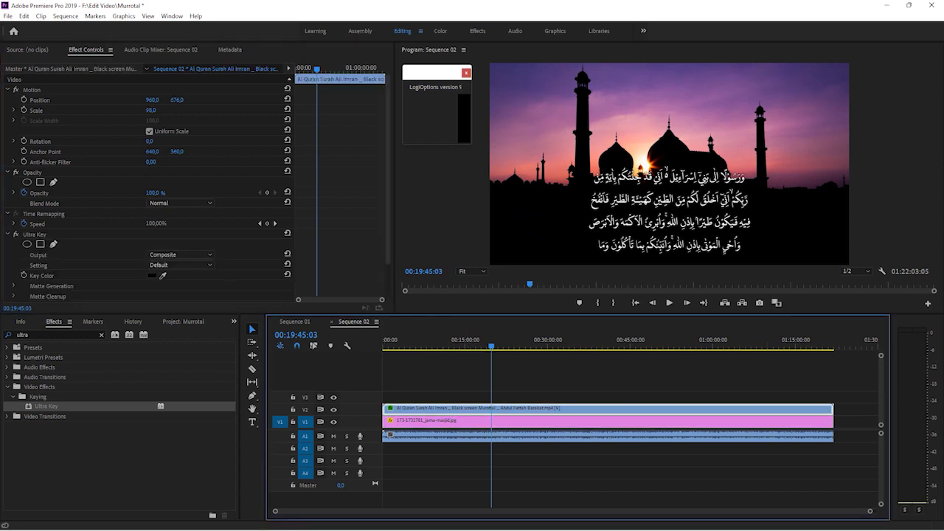
drag(176, 100, 203, 100)
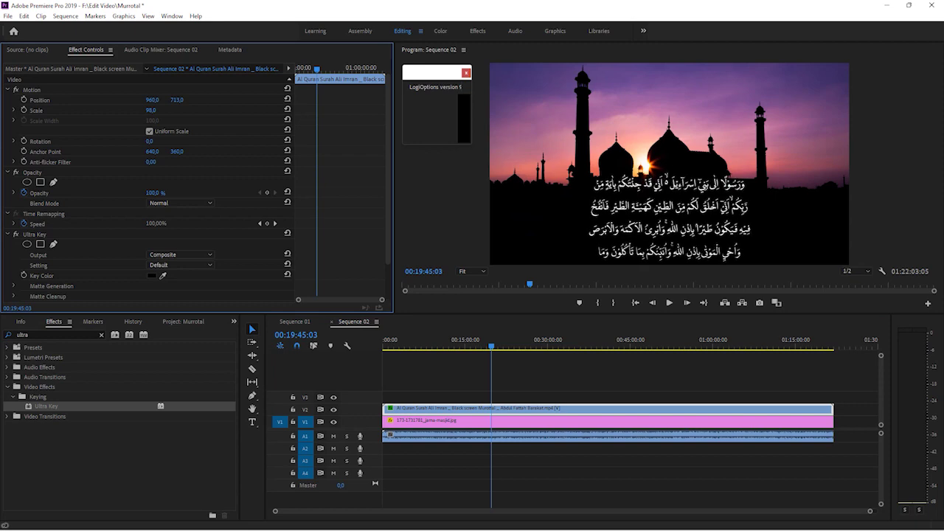
drag(481, 340, 538, 340)
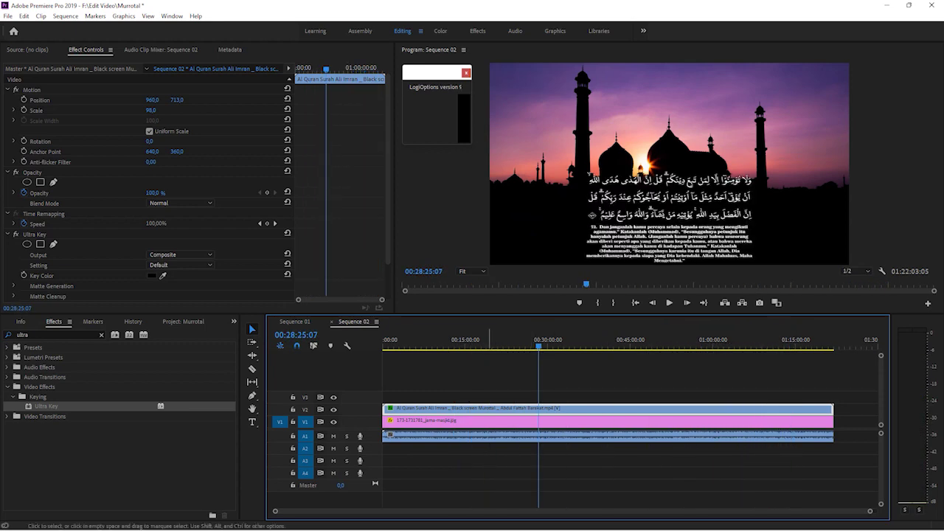
click(487, 376)
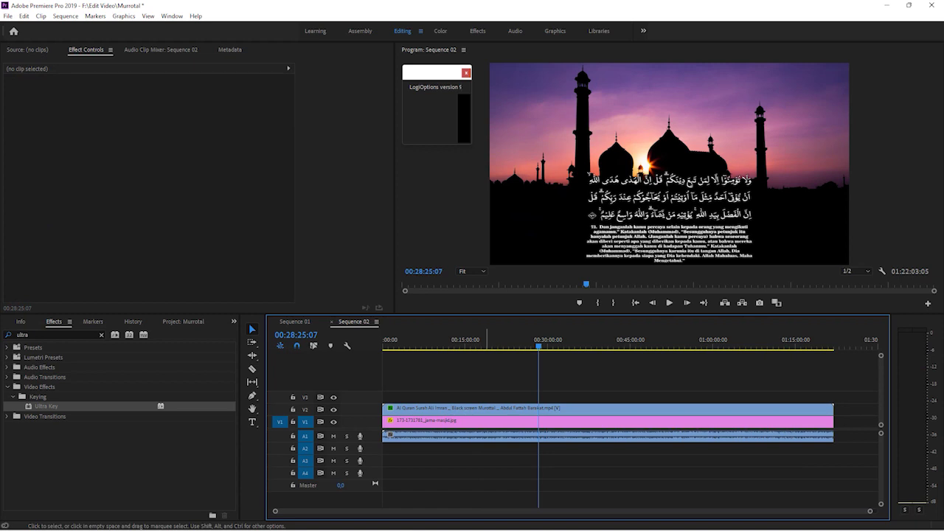
Step: Switch to Chrome, show all downloads and cancel the unfinished GREEN SCREEN GRATIS Murottal Surat Ali Imron download
mouse_move(472, 528)
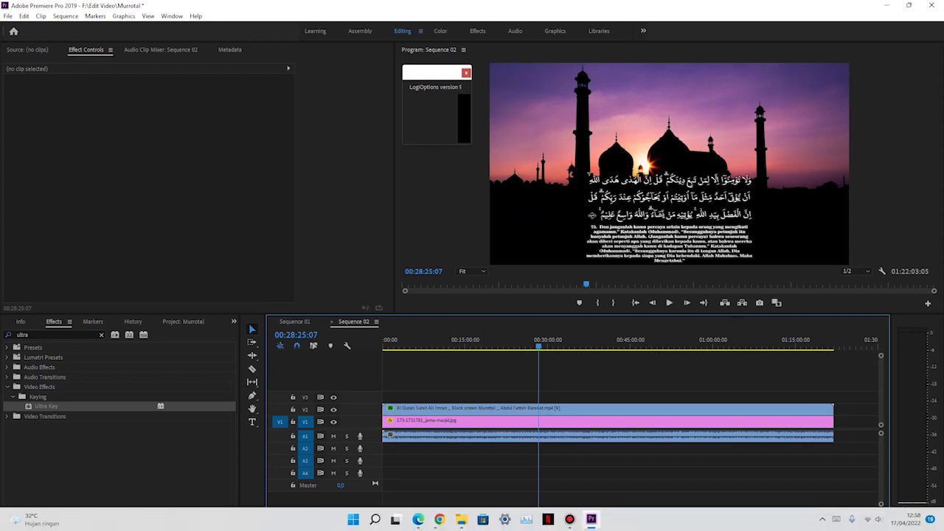
click(440, 519)
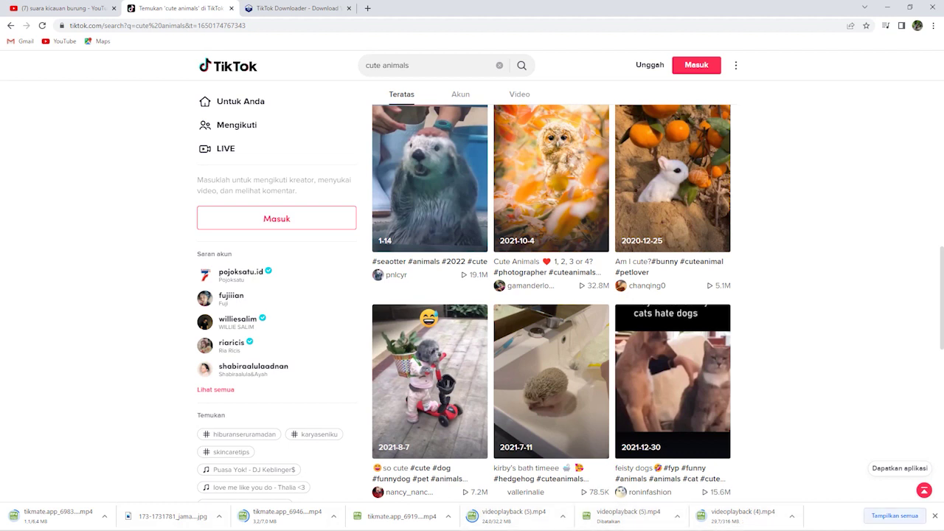
click(894, 515)
scroll(472, 295, down, 3)
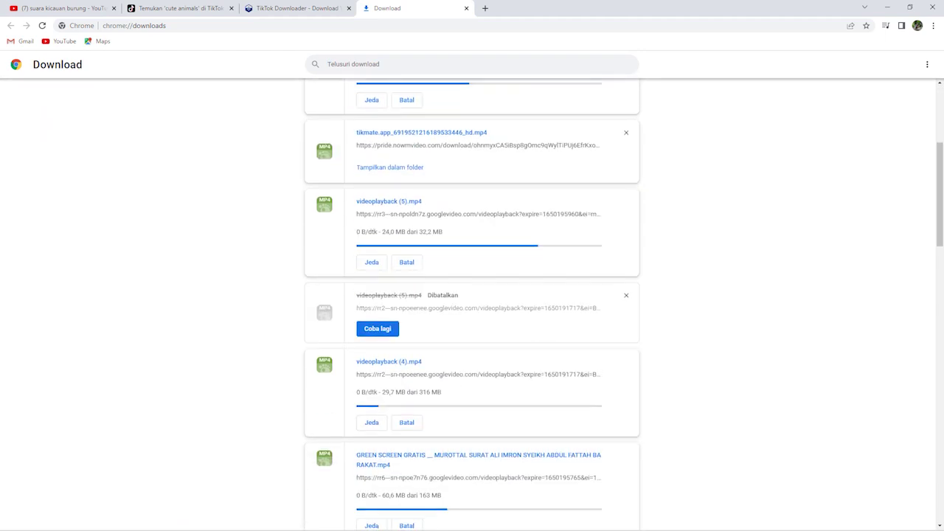
scroll(327, 64, down, 3)
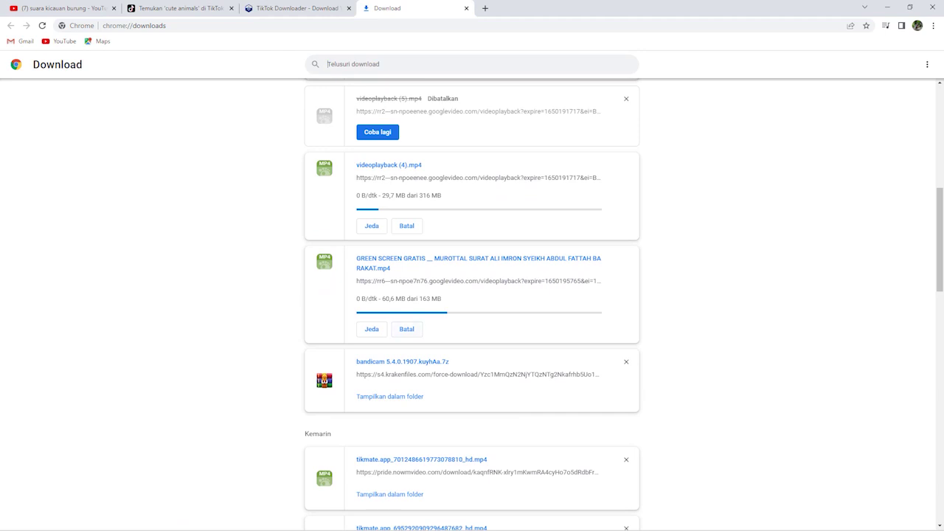
click(407, 329)
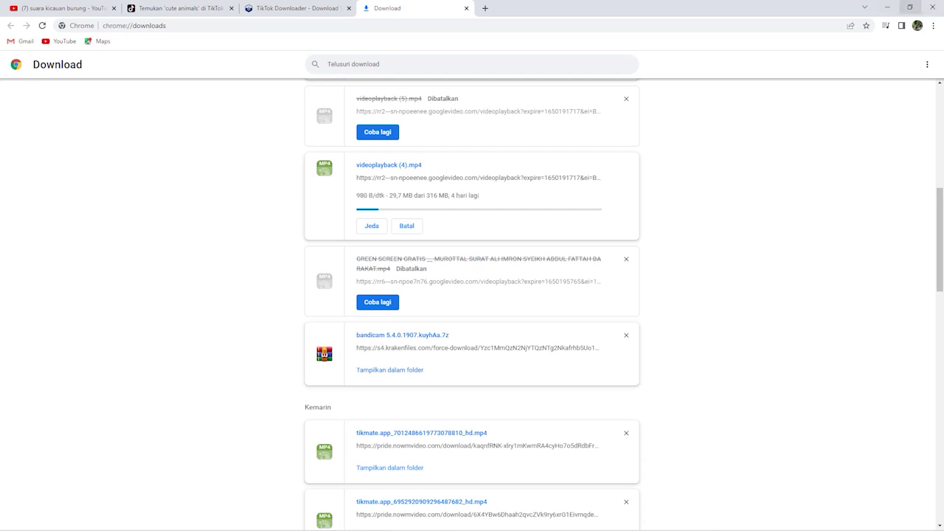
Step: Check the progress of the remaining videoplayback downloads in Chrome's download list
click(887, 6)
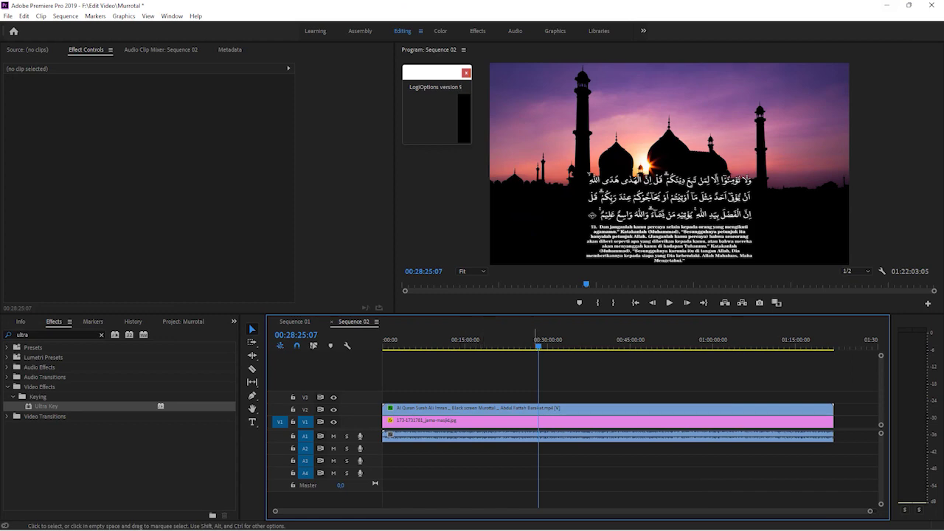
click(887, 5)
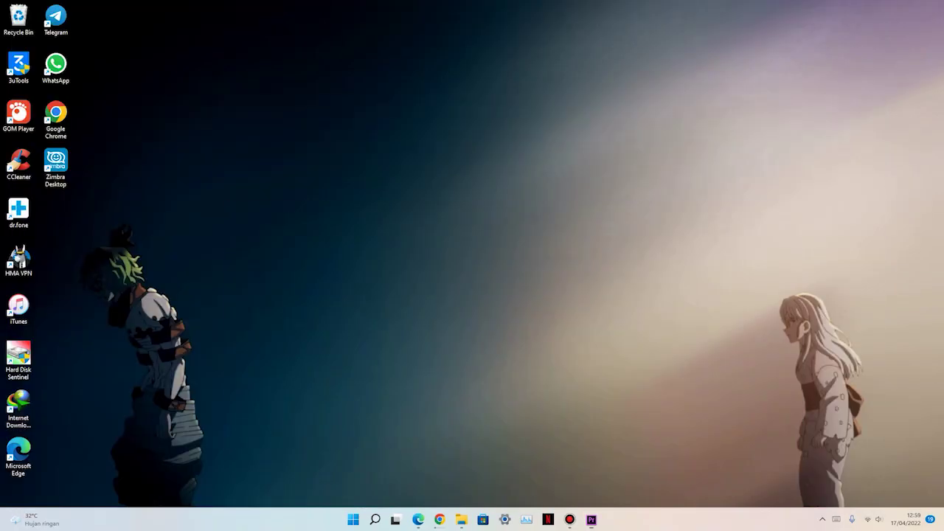
click(440, 519)
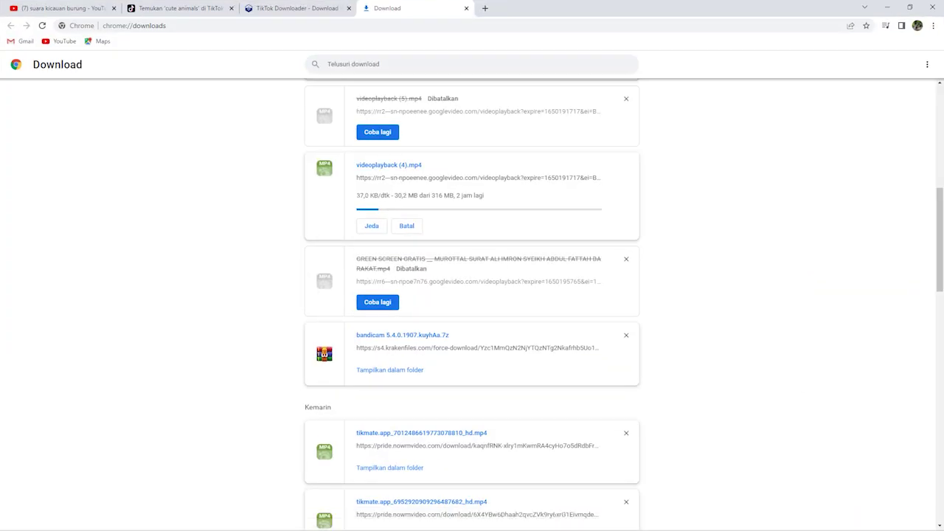
scroll(472, 302, up, 3)
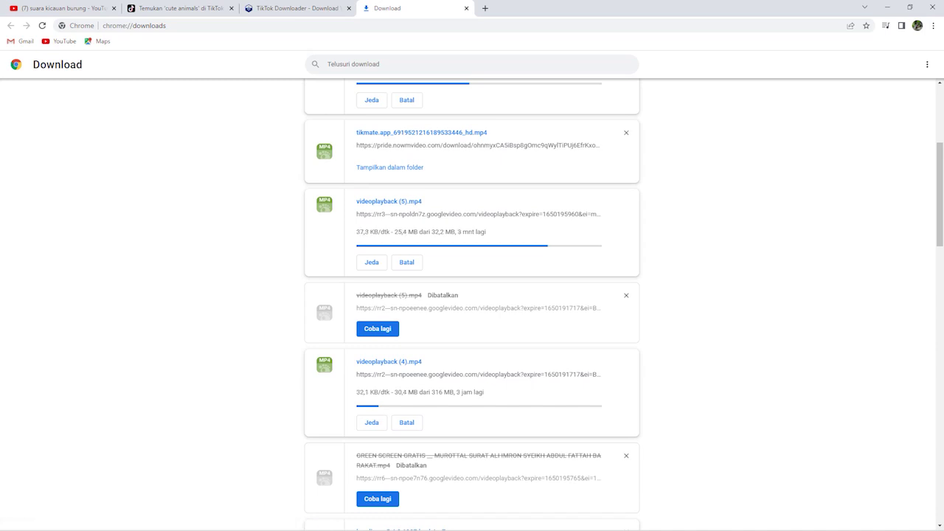
scroll(472, 303, up, 2)
scroll(472, 302, down, 3)
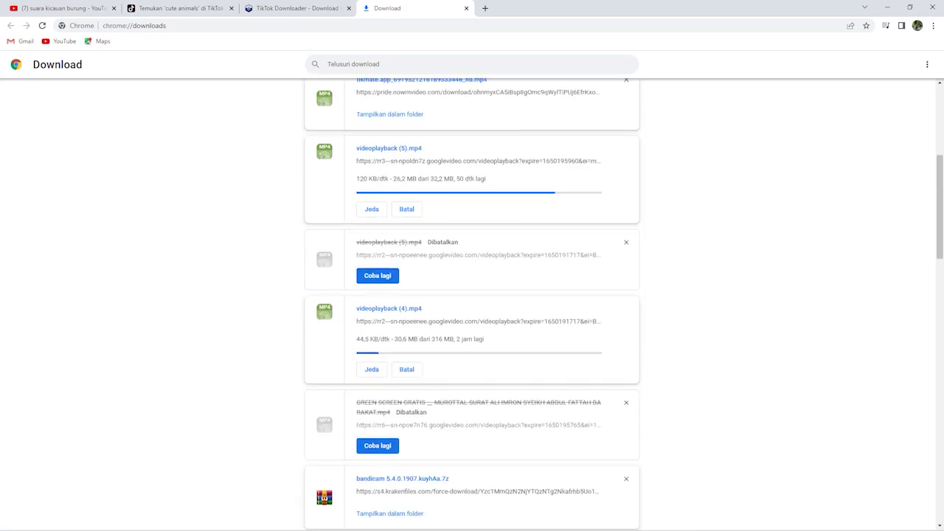
scroll(472, 302, down, 2)
scroll(472, 302, up, 1)
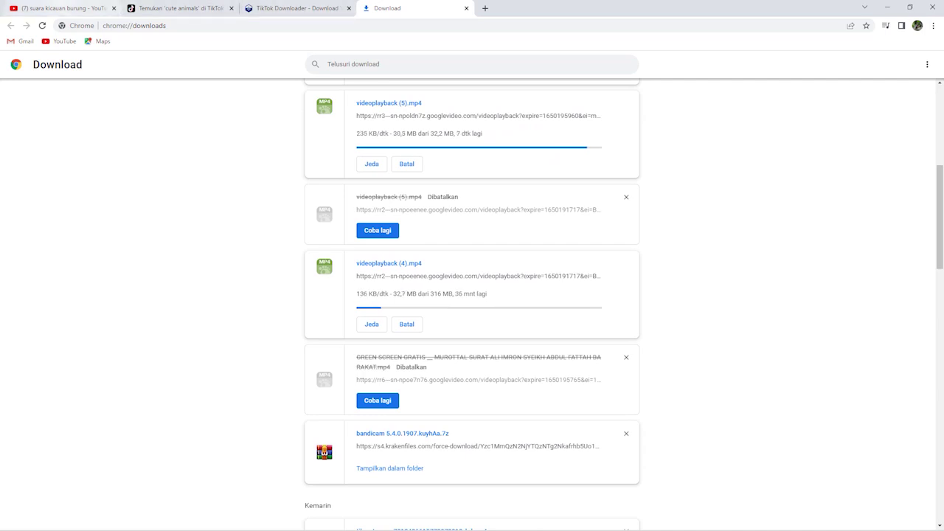
Step: Look over the YouTube results for bird sounds and recheck the most recent entries in the download list
click(56, 8)
scroll(346, 295, up, 3)
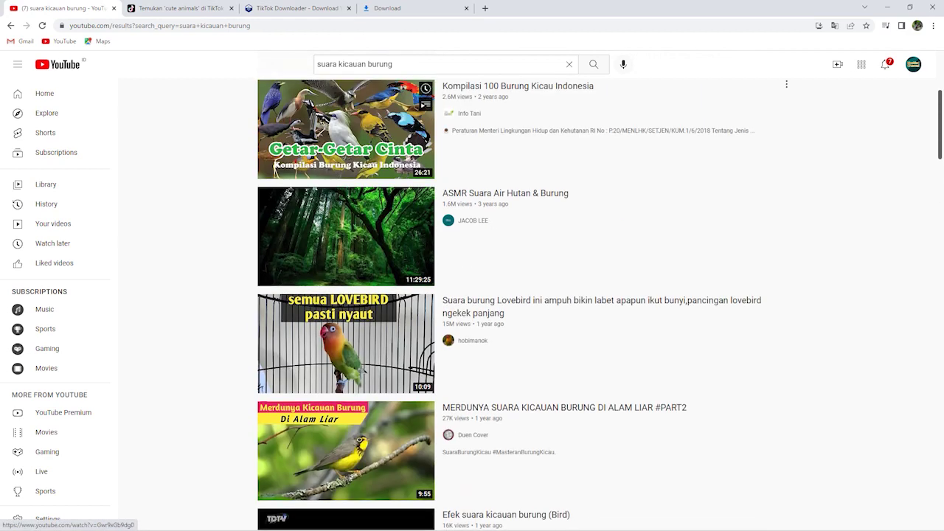
scroll(346, 295, down, 4)
click(409, 8)
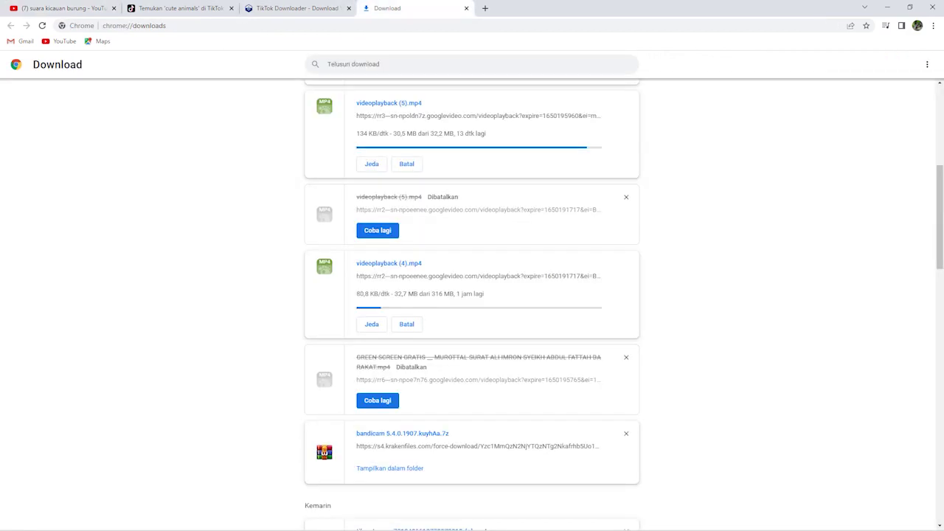
scroll(472, 295, up, 5)
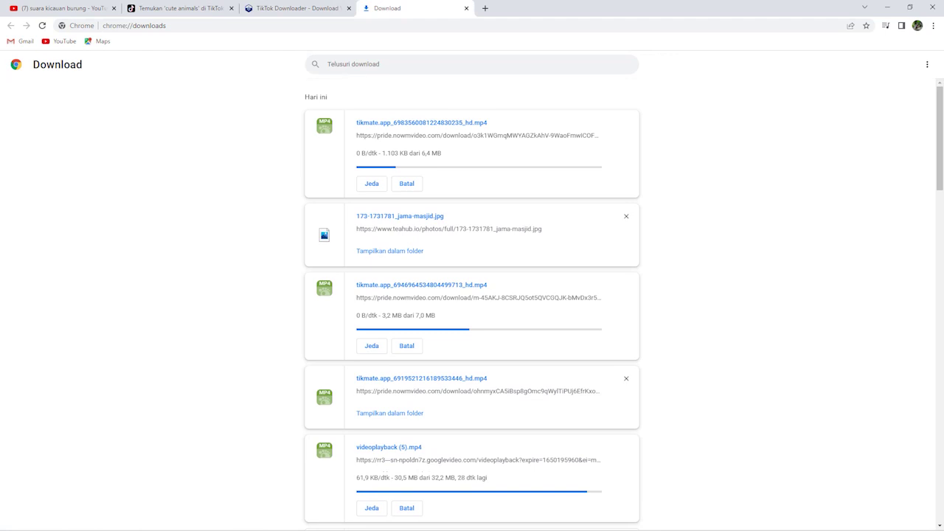
Step: Look further down TikTok's cute animals results and view the save options for the hedgehog video in TikMate
click(177, 9)
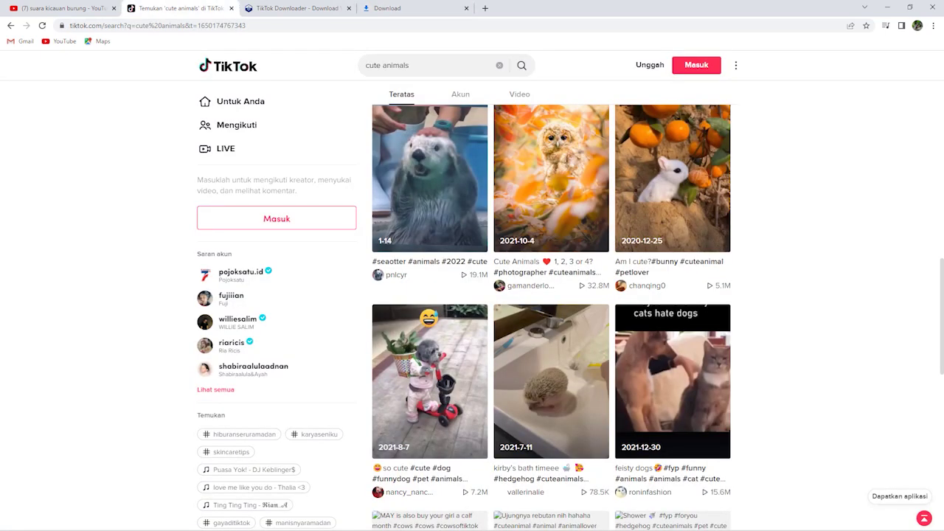
scroll(664, 295, down, 2)
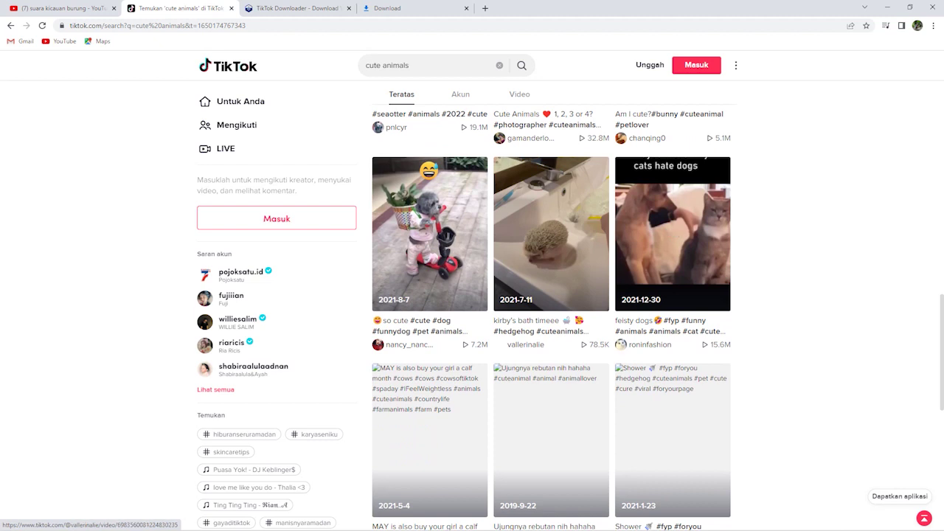
scroll(550, 295, down, 2)
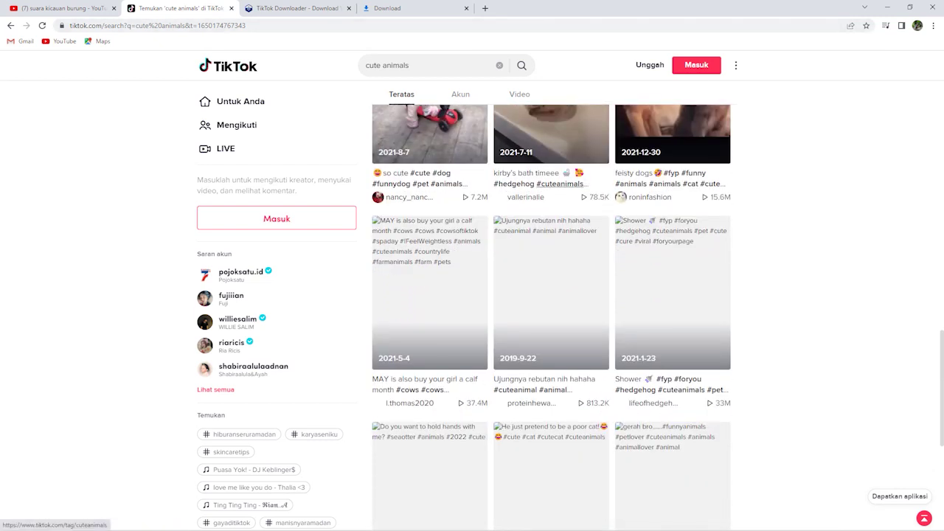
scroll(551, 295, down, 3)
click(293, 8)
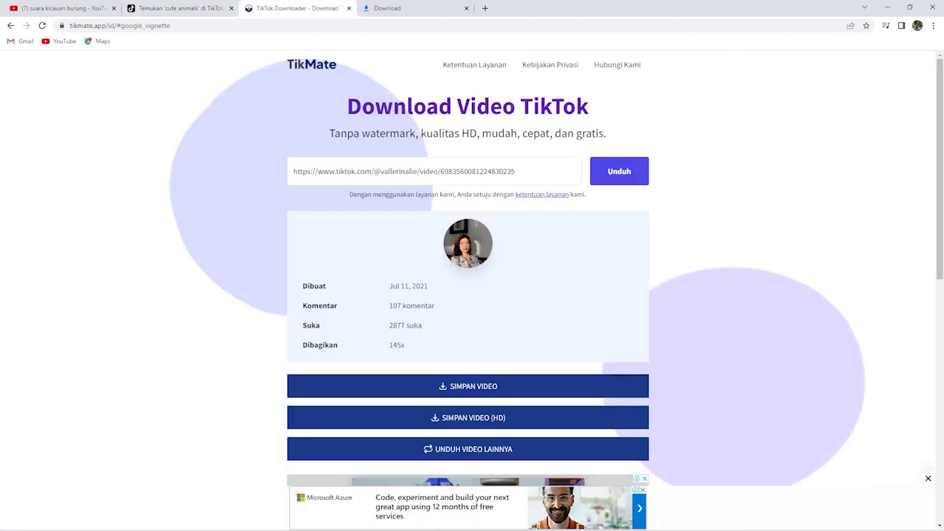
scroll(472, 280, down, 2)
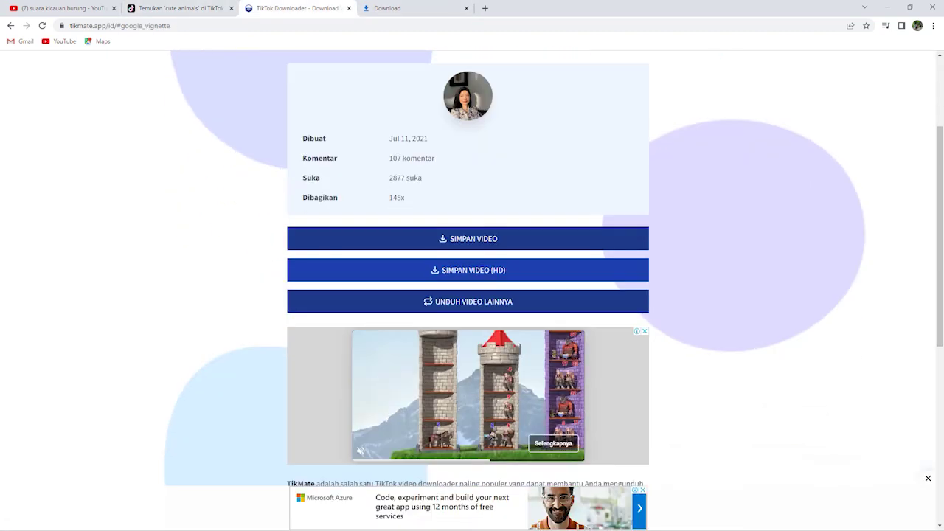
scroll(472, 281, up, 2)
Step: Look back through TikTok's cute animals results up to the first row, and recheck the TikMate page and download list
click(179, 9)
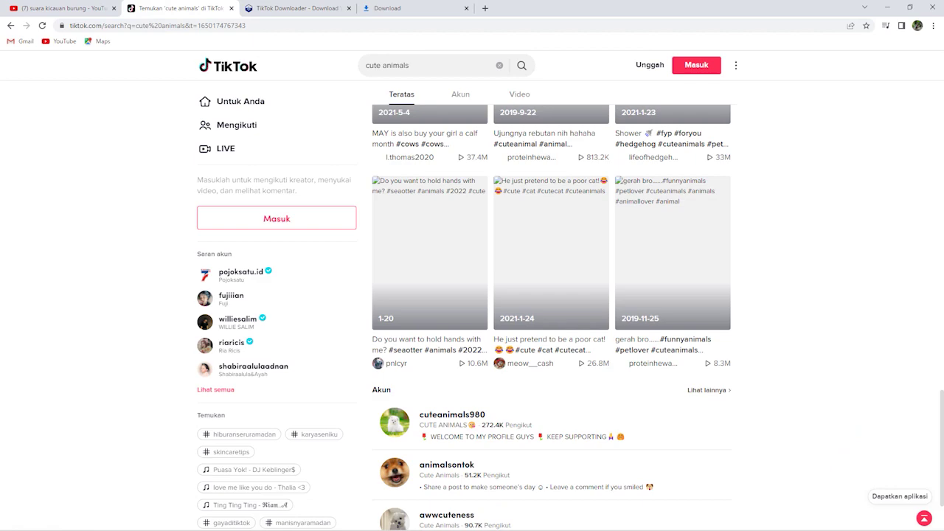
scroll(551, 295, up, 5)
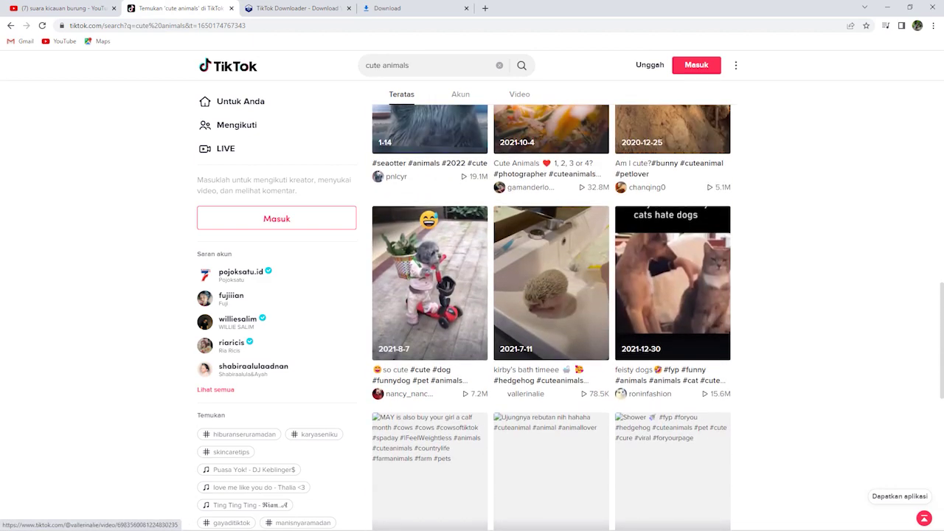
scroll(551, 295, up, 2)
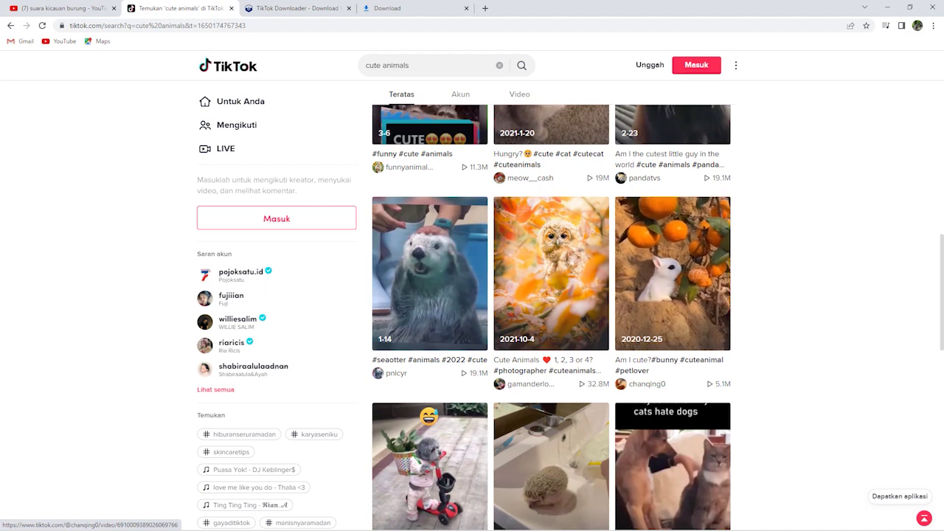
scroll(672, 272, up, 2)
scroll(673, 273, up, 2)
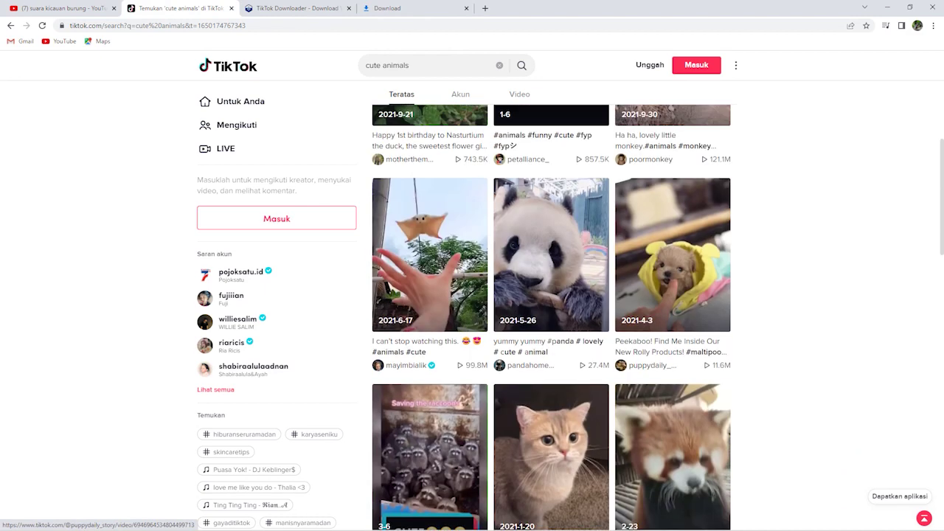
scroll(672, 273, up, 2)
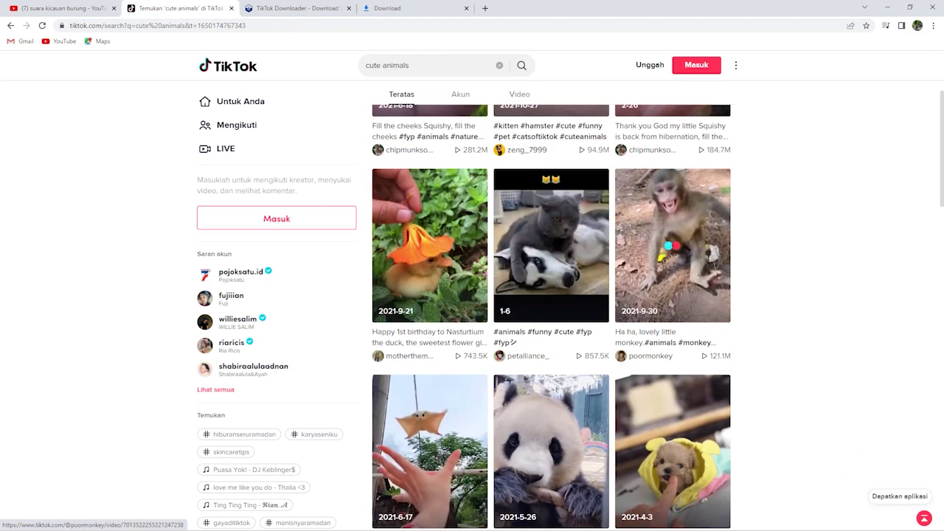
scroll(673, 246, up, 2)
scroll(551, 295, up, 1)
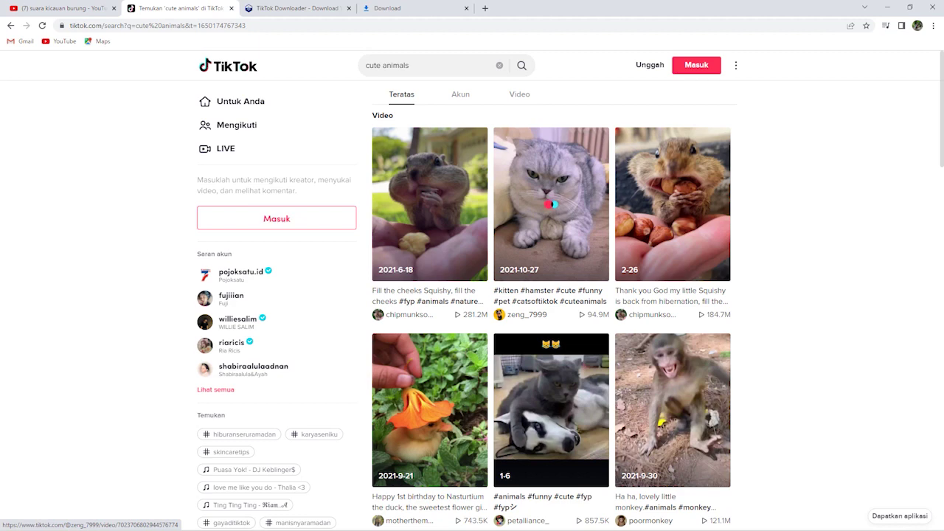
scroll(430, 310, down, 1)
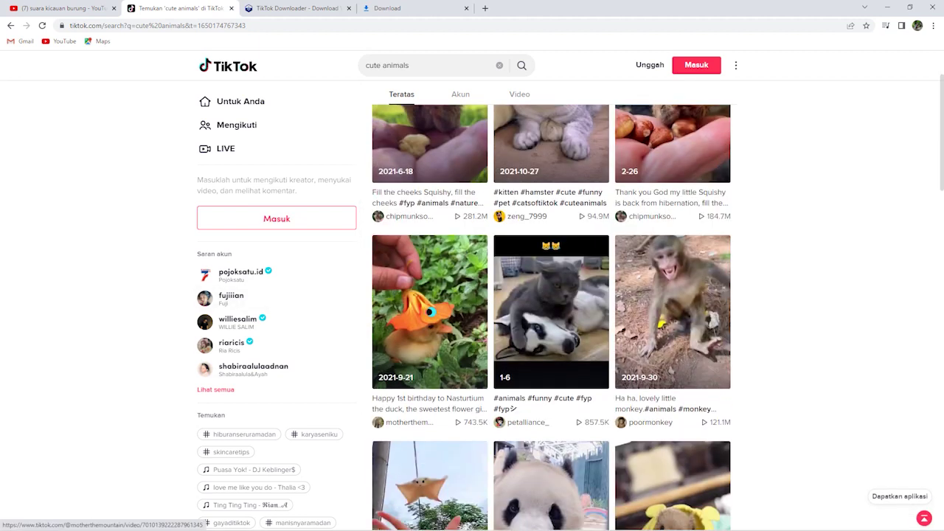
click(295, 8)
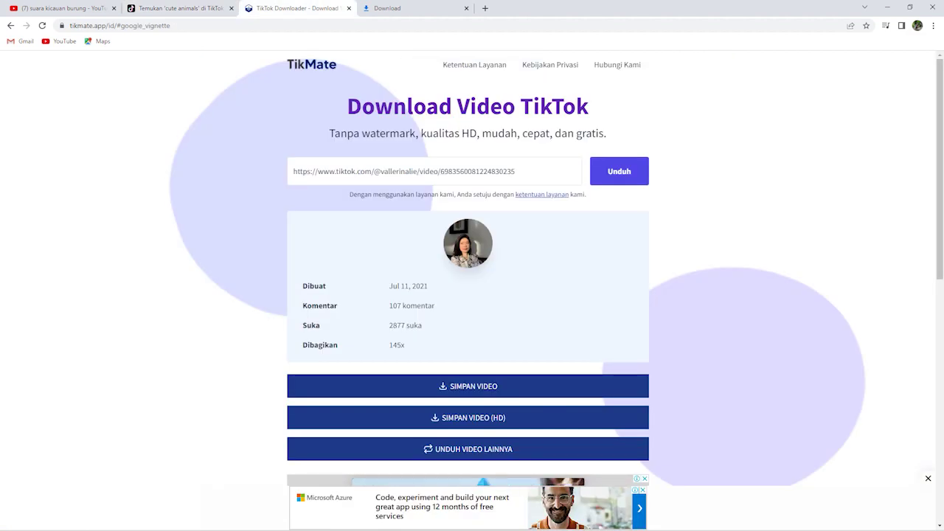
click(398, 8)
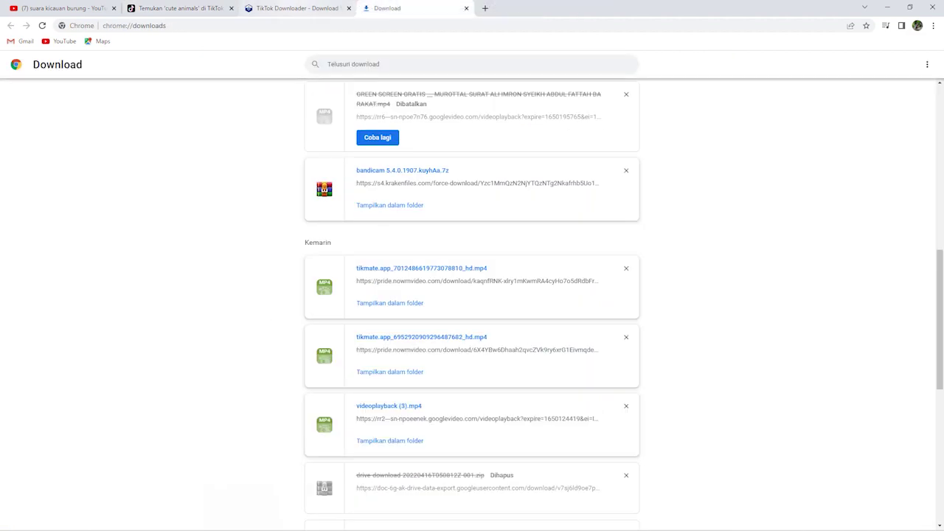
click(295, 8)
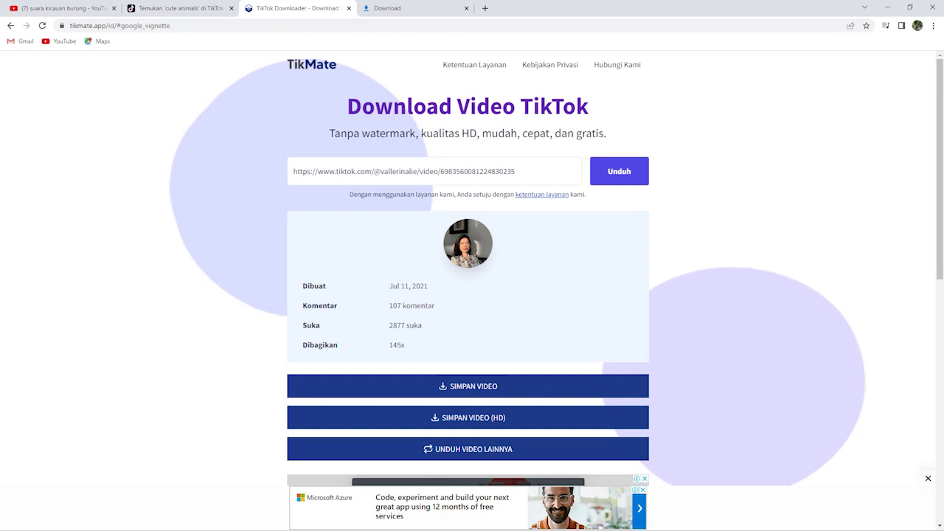
Step: Minimize the browser, return to Premiere Pro and close the LogiOptions window covering the program monitor
click(887, 6)
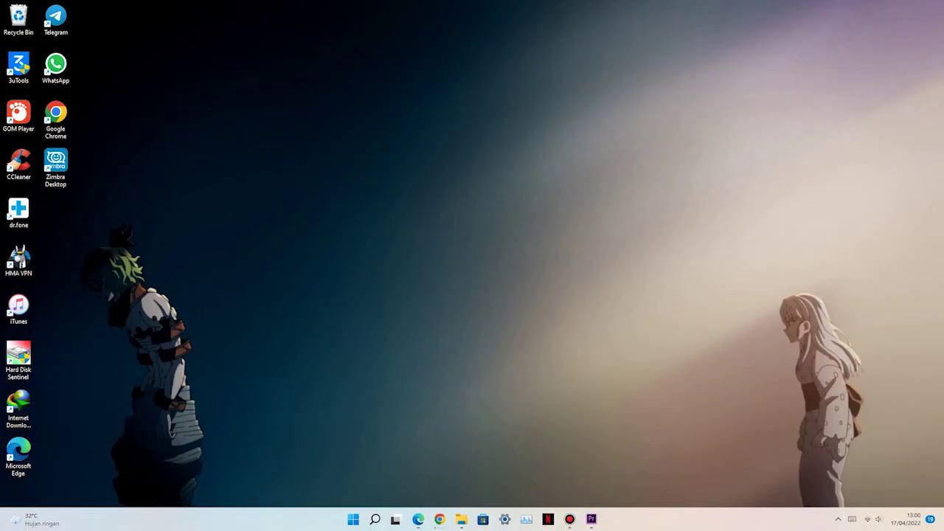
click(590, 519)
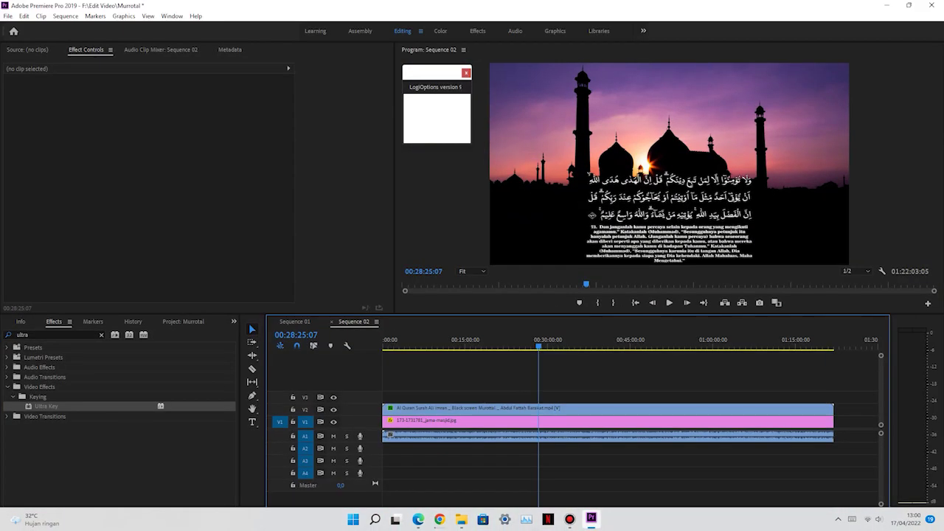
click(466, 72)
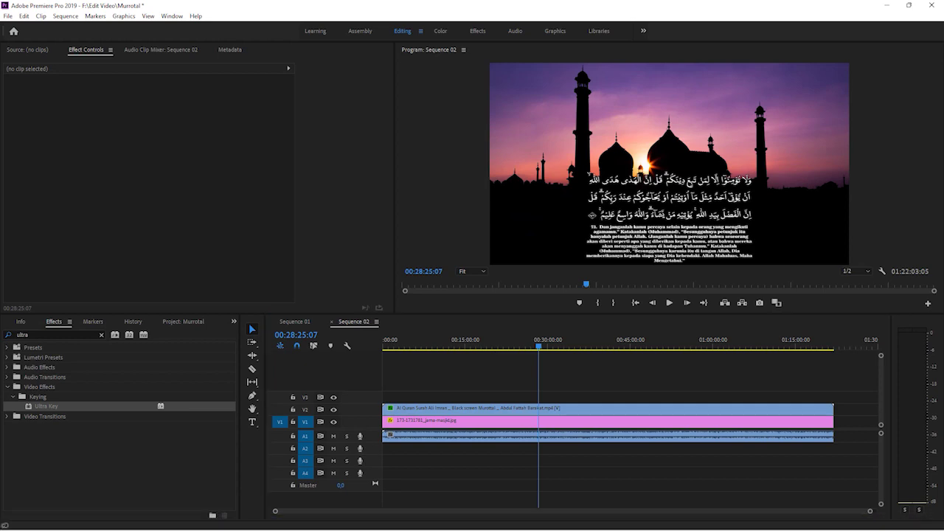
Step: Play Sequence 02 from the start to check the opening verse over the mosque image, and deselect the clips
drag(467, 340, 383, 340)
click(669, 302)
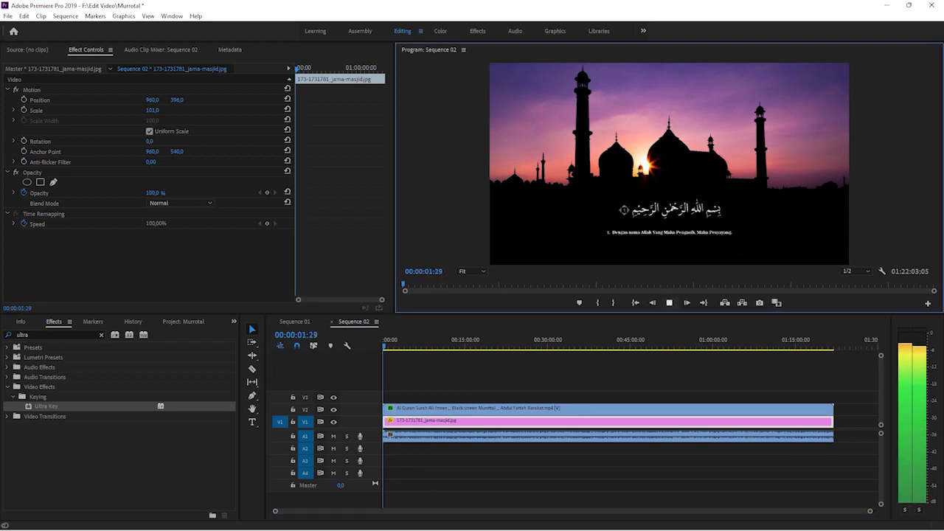
key(space)
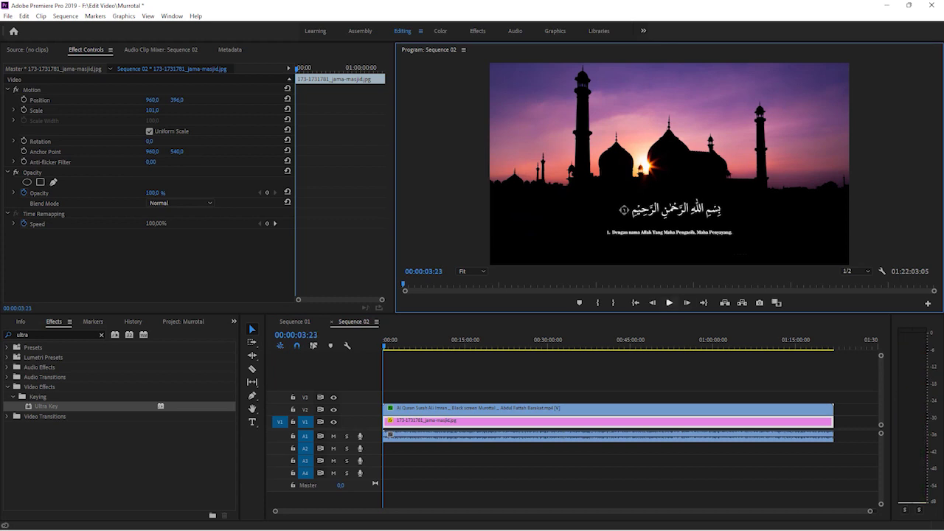
click(414, 332)
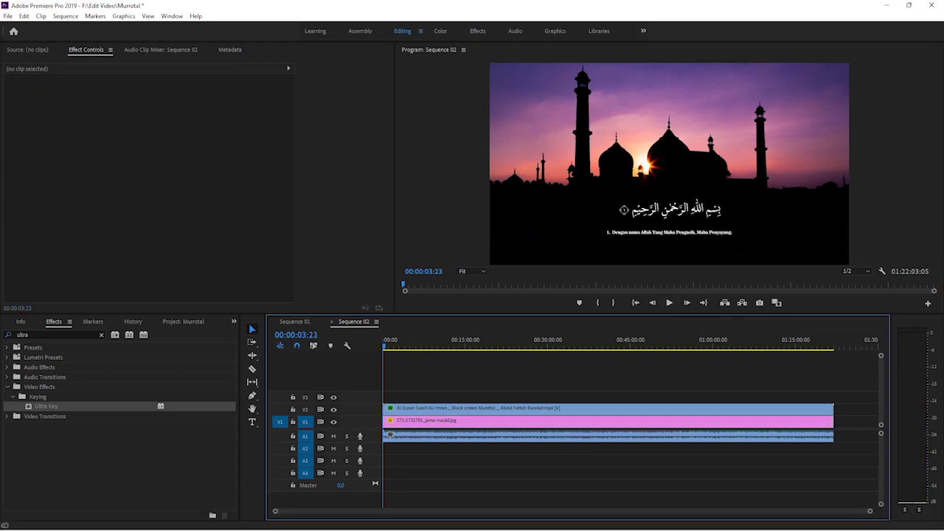
Step: Open the recent project F:\Edit Video\Otomotive
click(7, 15)
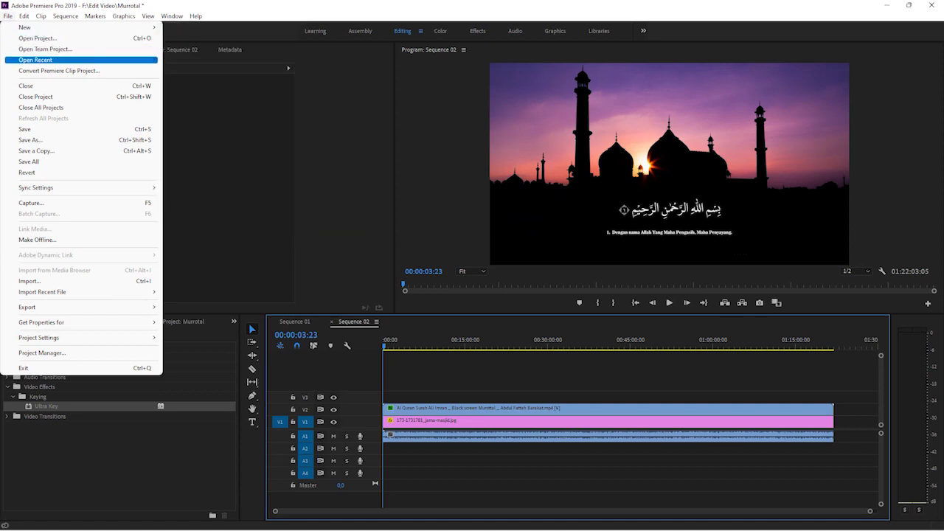
key(Right)
key(Down)
key(Down)
key(Down)
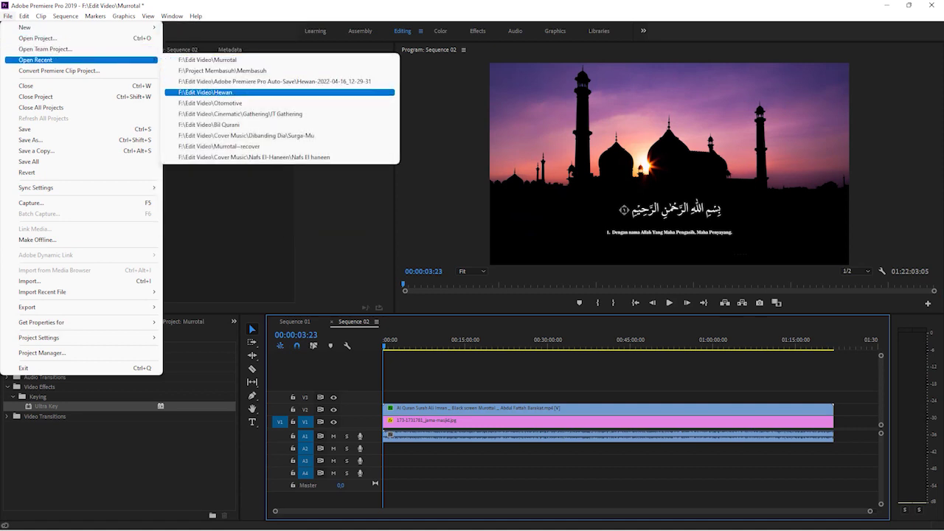
key(Down)
key(Return)
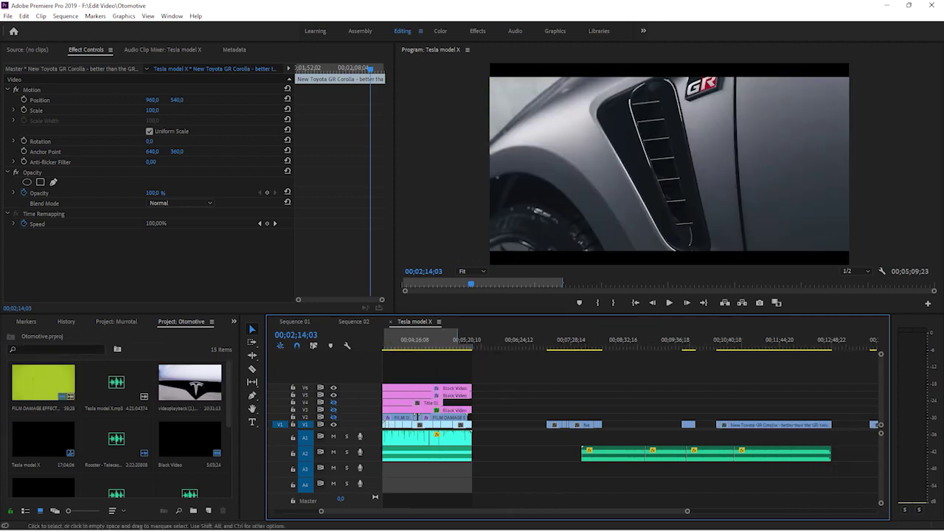
Step: Scrub through the Tesla model X sequence and step back through its edit points to examine the car footage
scroll(630, 421, down, 1)
scroll(630, 420, up, 12)
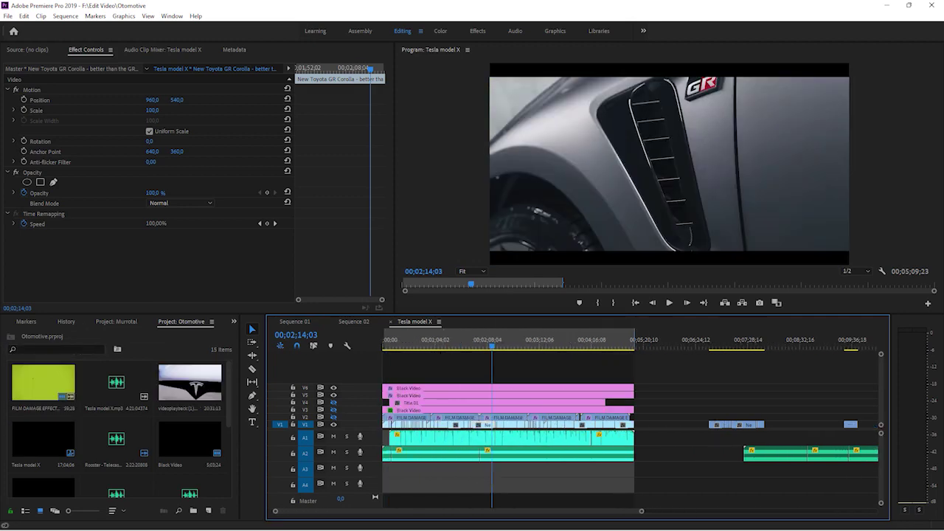
drag(492, 345, 578, 345)
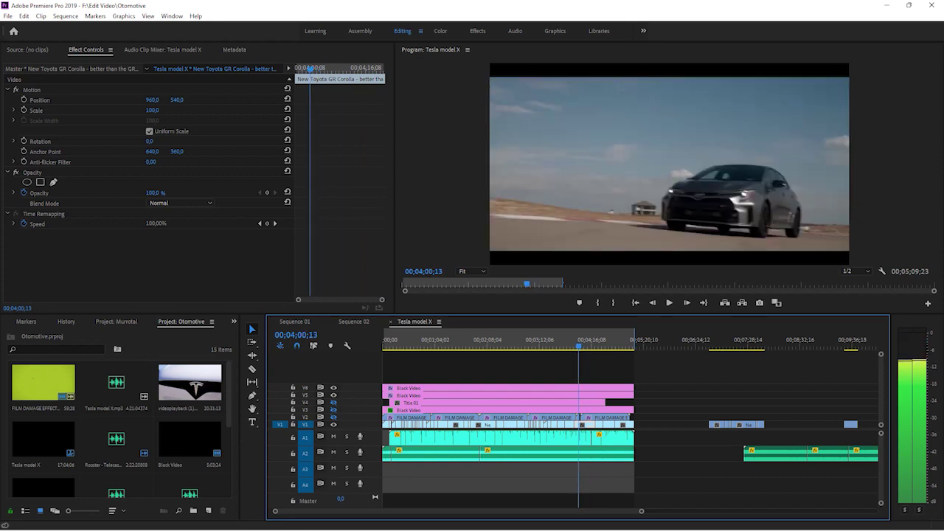
key(Up)
key(Up)
key(Up)
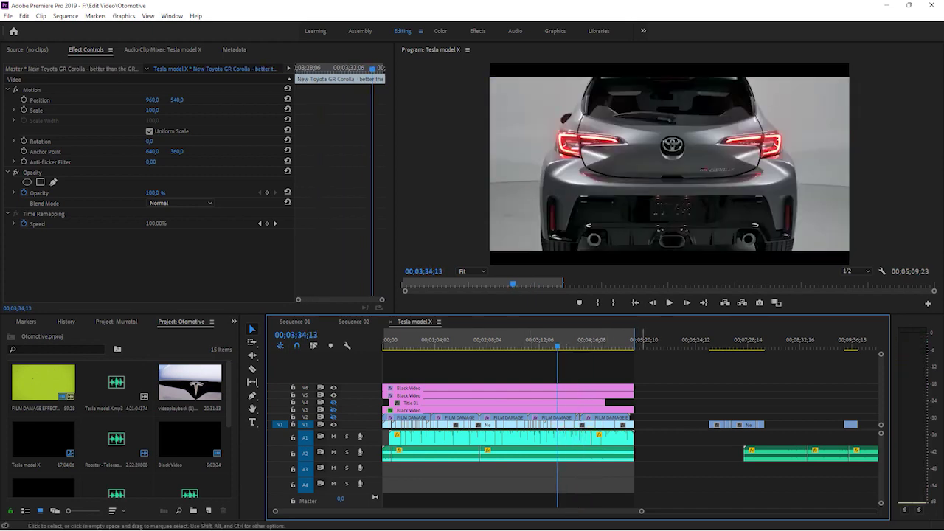
Step: Extend the short film damage clip on V2 to close the gap before the following overlay clip, and deselect everything
key(equal)
key(equal)
key(equal)
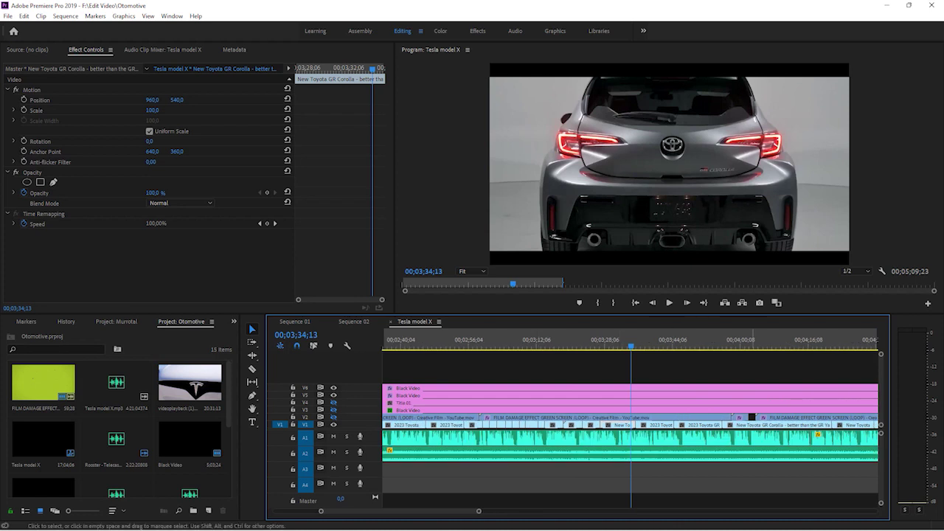
drag(748, 418, 756, 417)
click(660, 340)
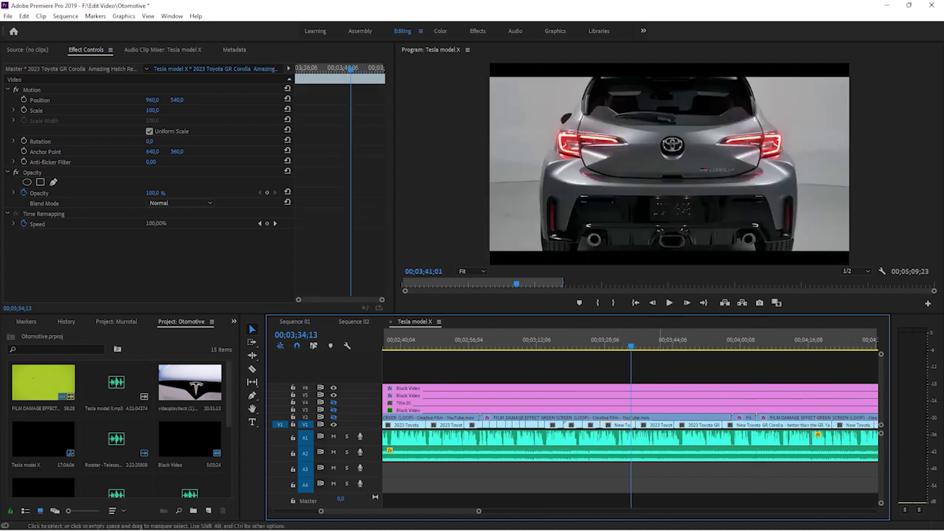
key(Down)
key(minus)
key(minus)
key(minus)
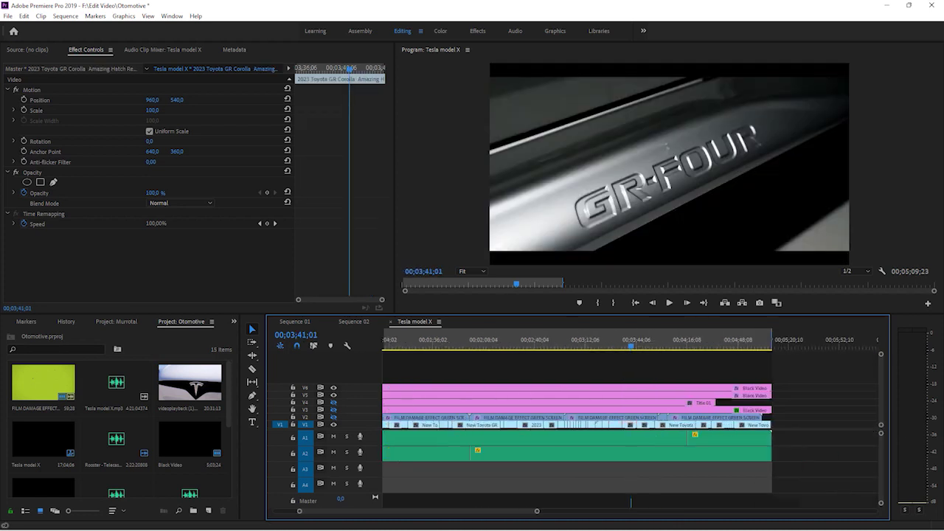
click(645, 369)
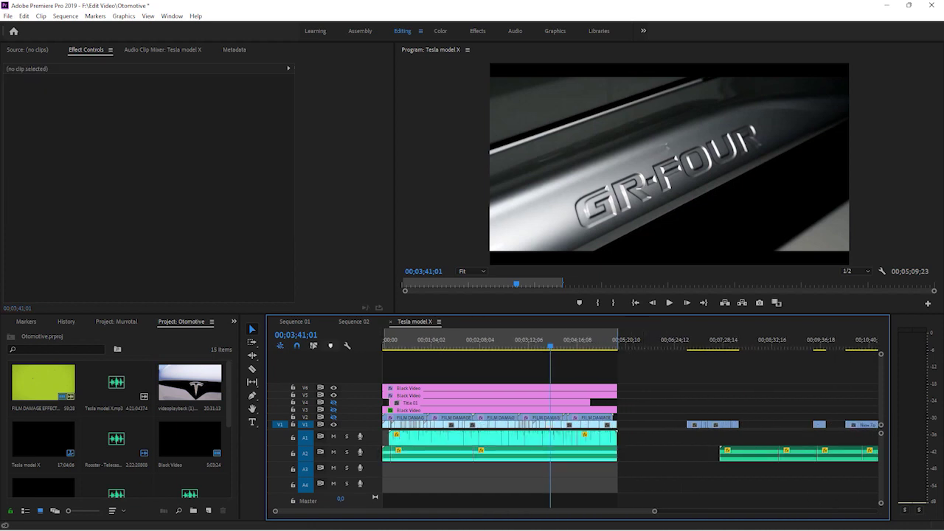
Step: Step back and forth through the Tesla model X edit points to examine the car shots in the first half
click(474, 340)
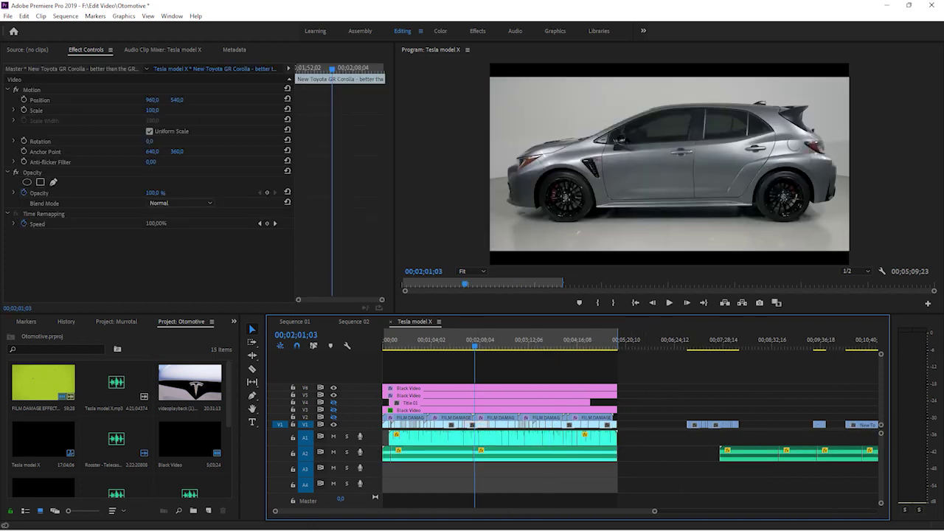
key(Down)
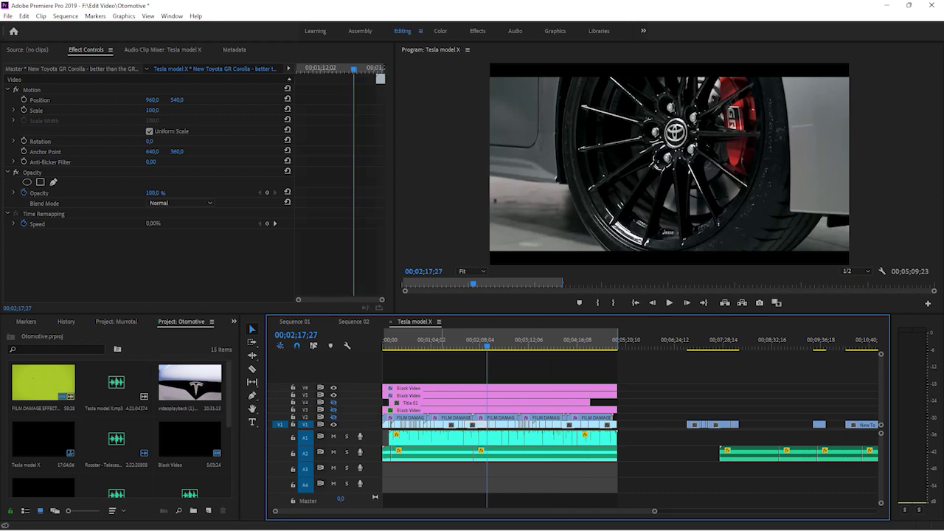
key(Up)
key(Up)
key(Up)
key(Up)
key(Up)
key(Down)
key(Down)
key(Down)
key(Down)
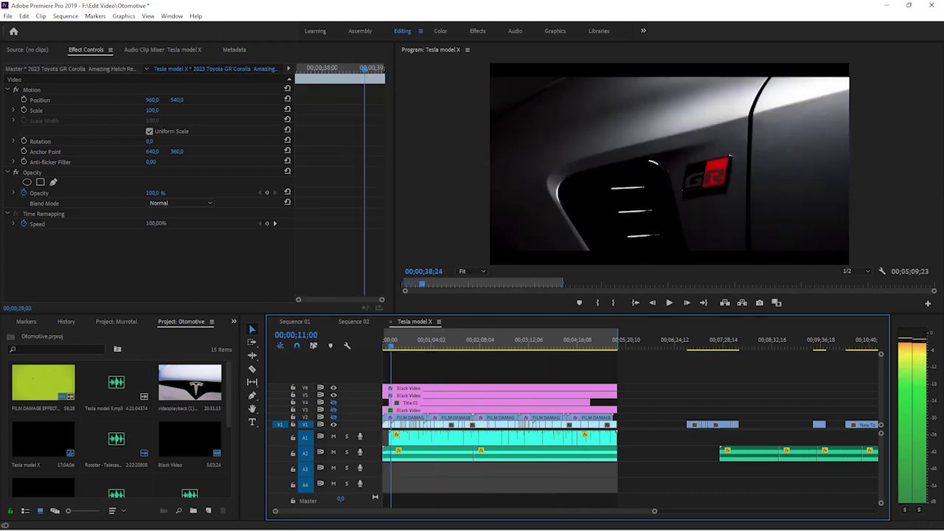
key(Down)
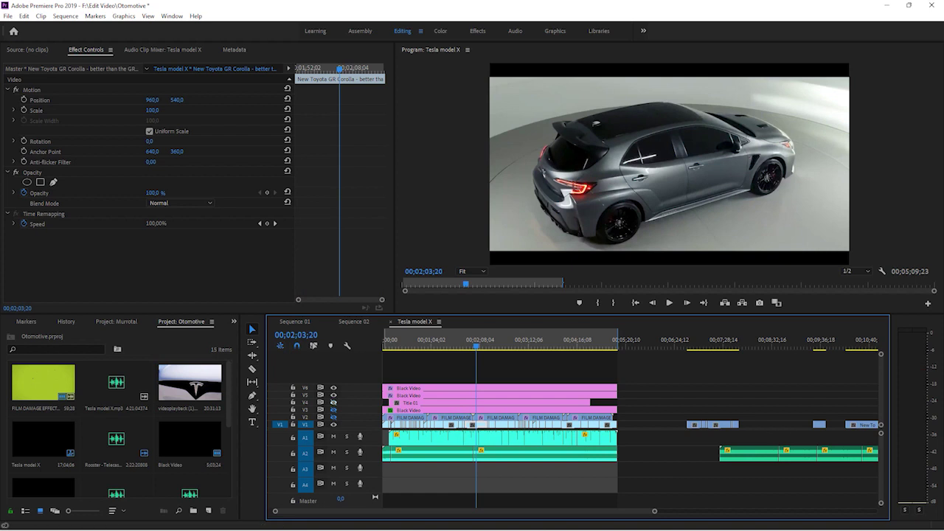
Step: Turn on the visibility of the V4 title track and the V3 and V2 overlay tracks, and check earlier shots
click(333, 402)
click(333, 417)
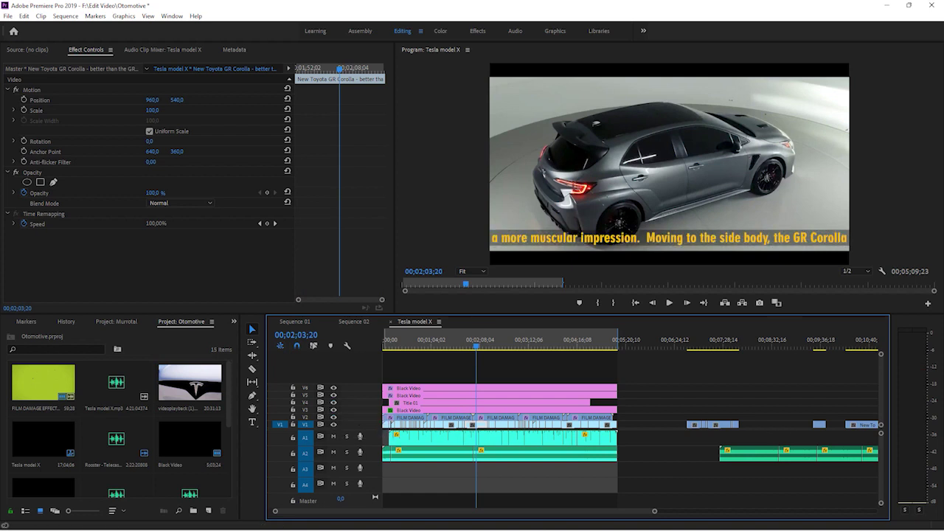
key(Up)
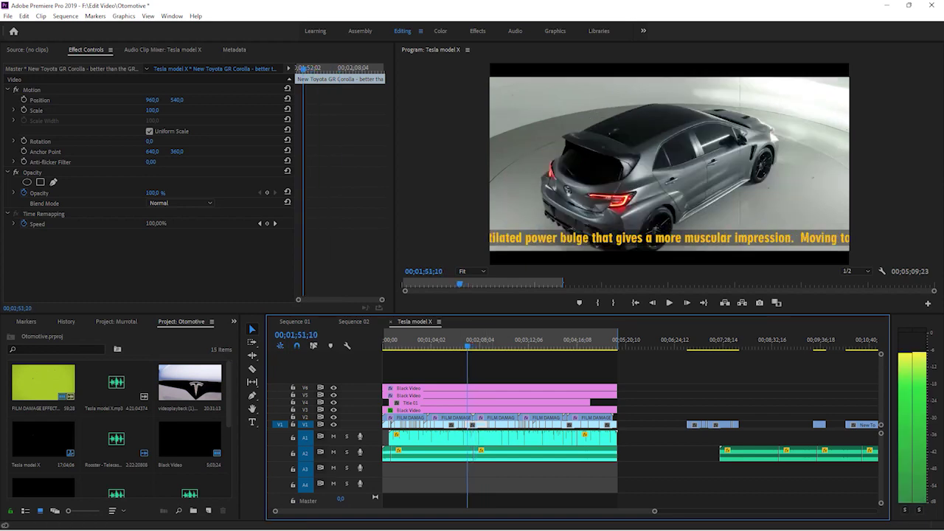
key(Up)
key(Up)
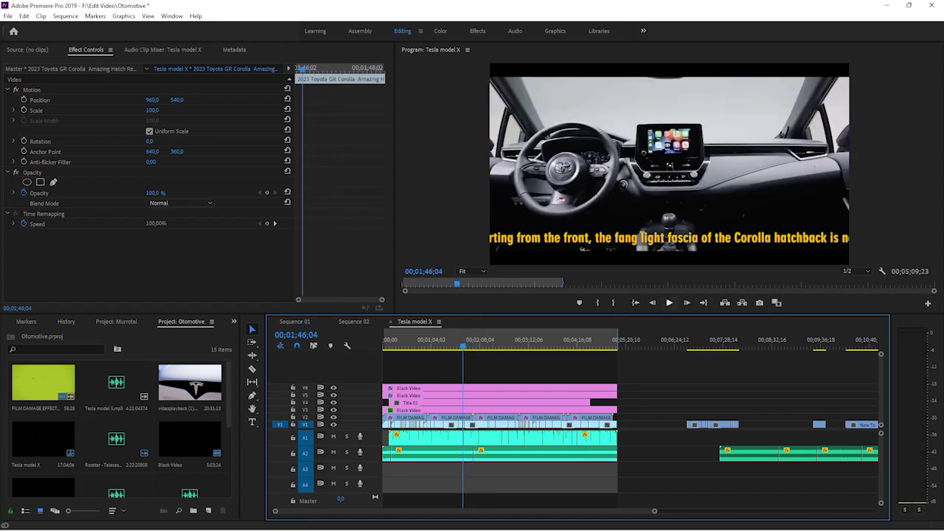
Step: Play the Tesla model X sequence to check the scrolling title over the car footage, moving on to 00;02;41;25
key(space)
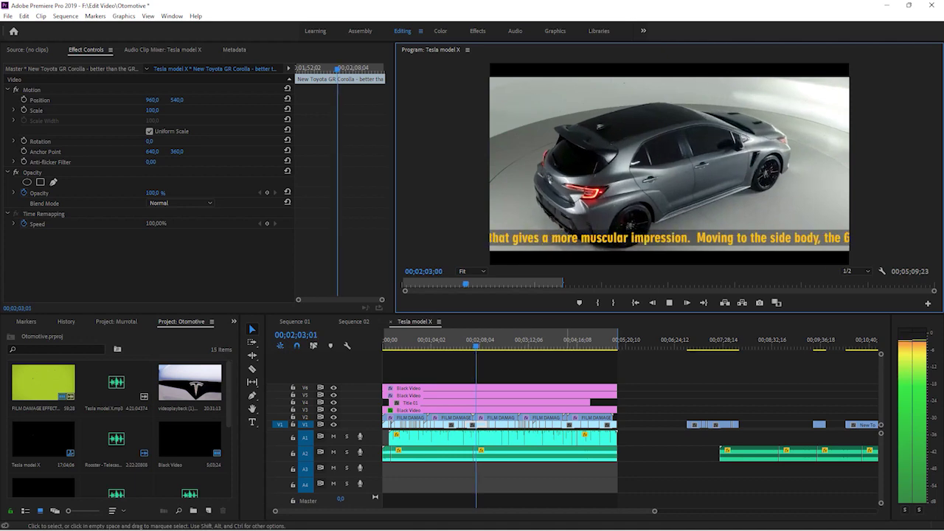
click(567, 436)
click(596, 436)
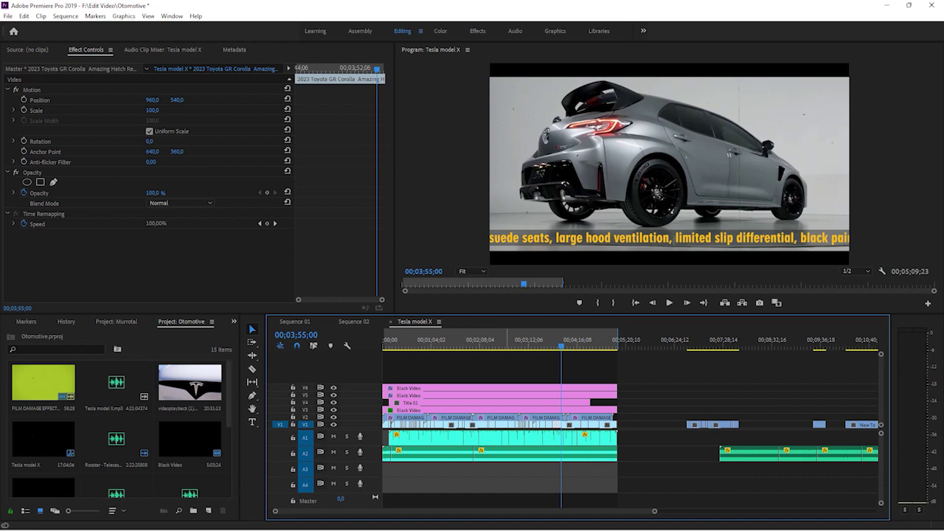
click(506, 339)
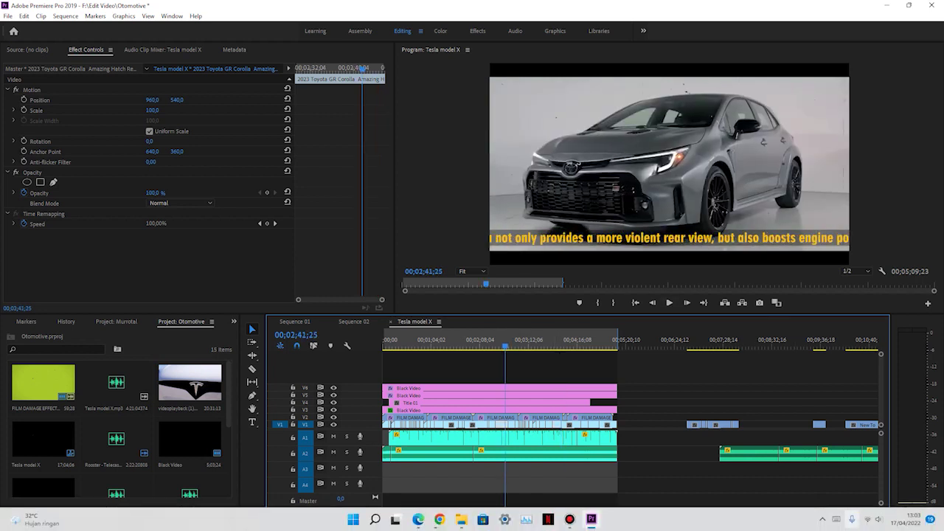
Step: Switch the Windows sound output to Speakers (HK Onyx Studio 3)
click(873, 520)
key(super+a)
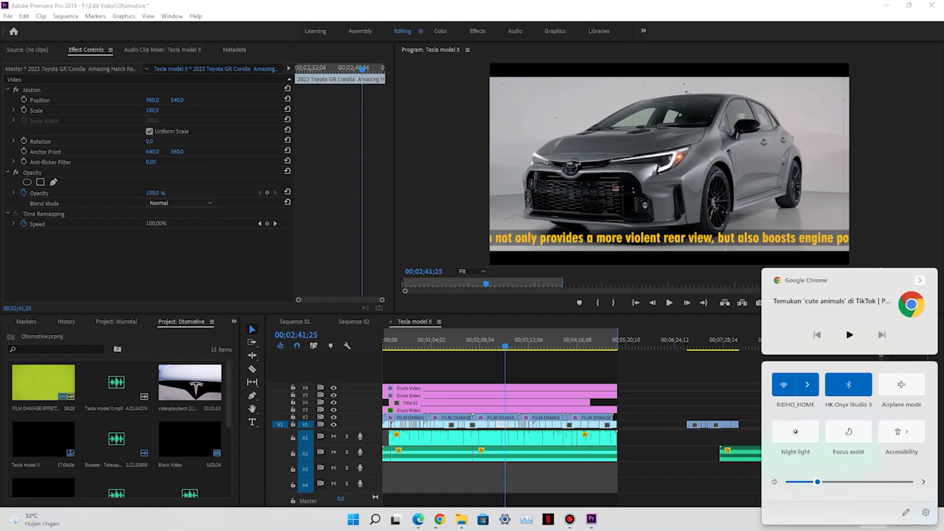
click(923, 482)
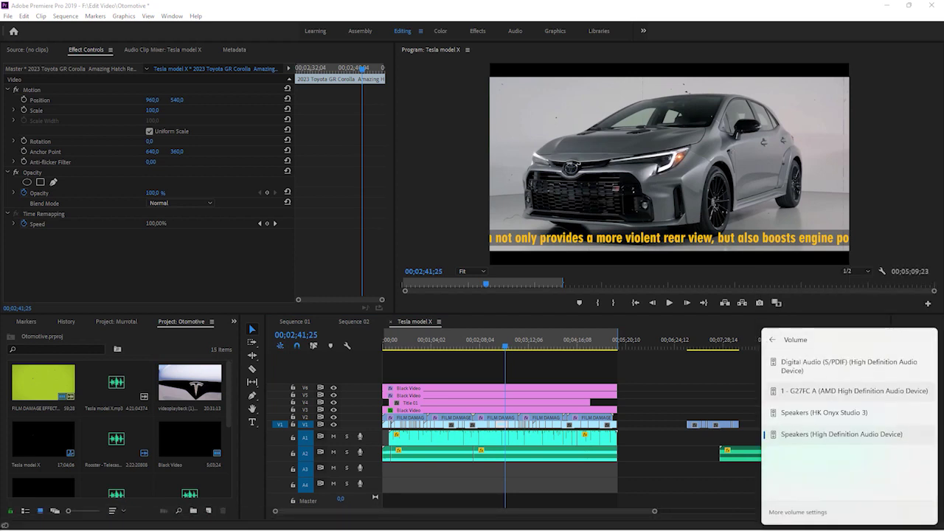
click(848, 412)
click(635, 337)
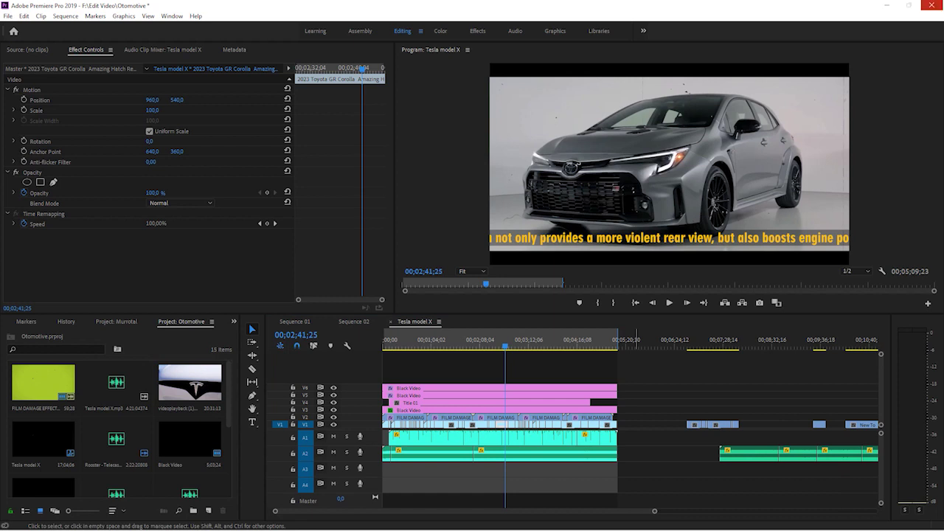
Step: Play the sequence from 00;02;30;25 to test its sound, checking the system volume settings along the way
drag(505, 340, 483, 340)
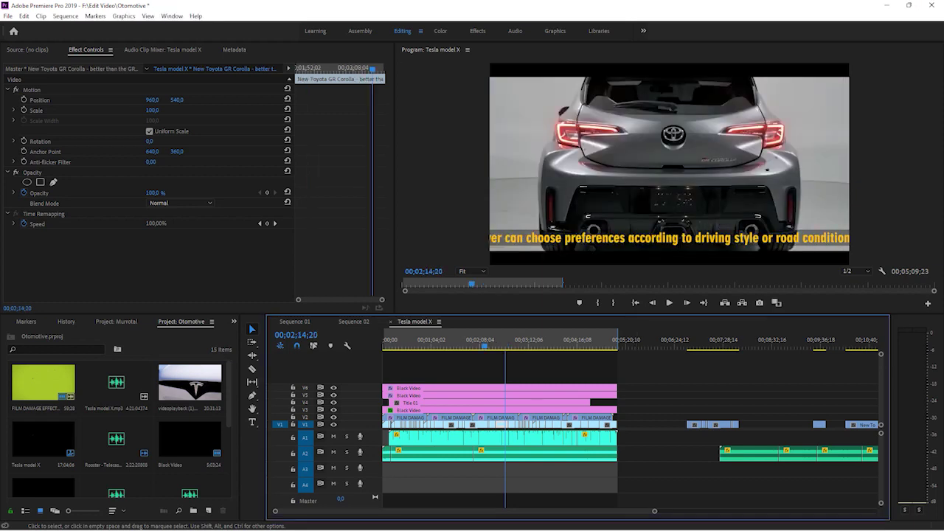
key(Down)
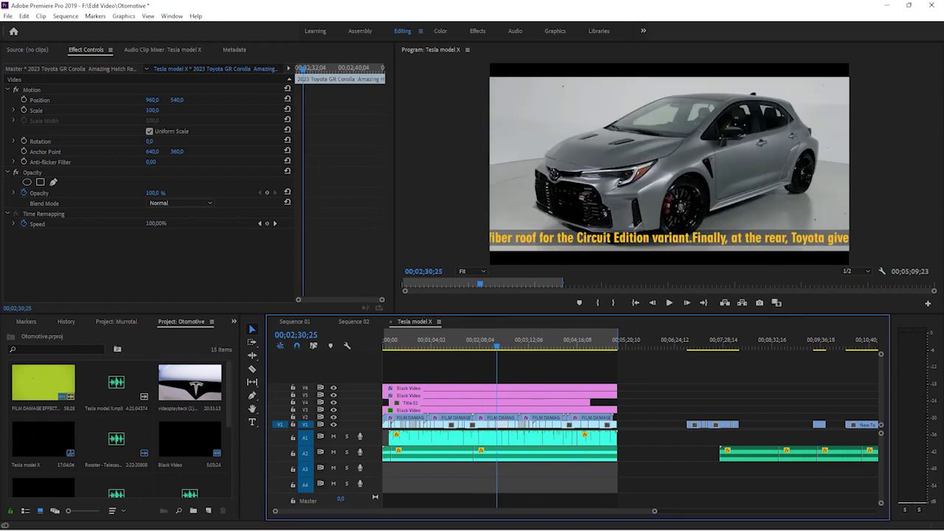
click(669, 302)
click(669, 303)
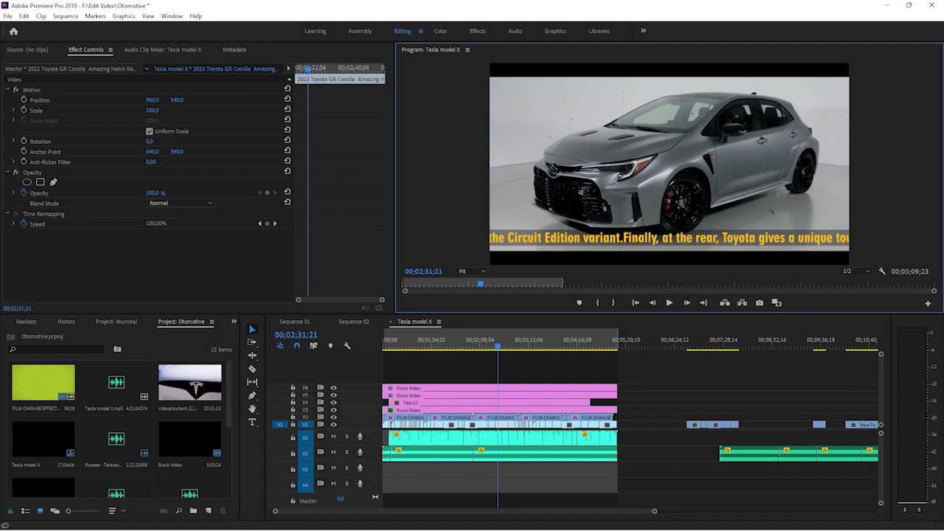
click(874, 518)
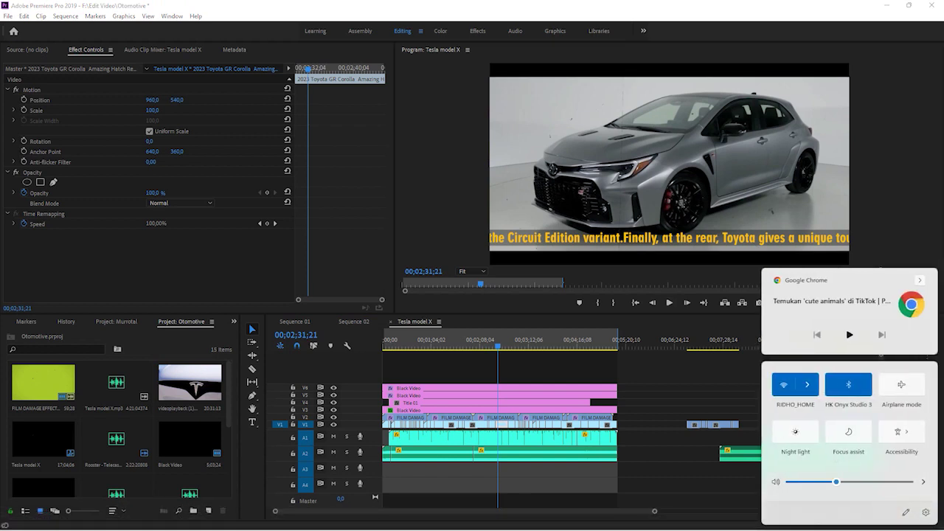
key(Escape)
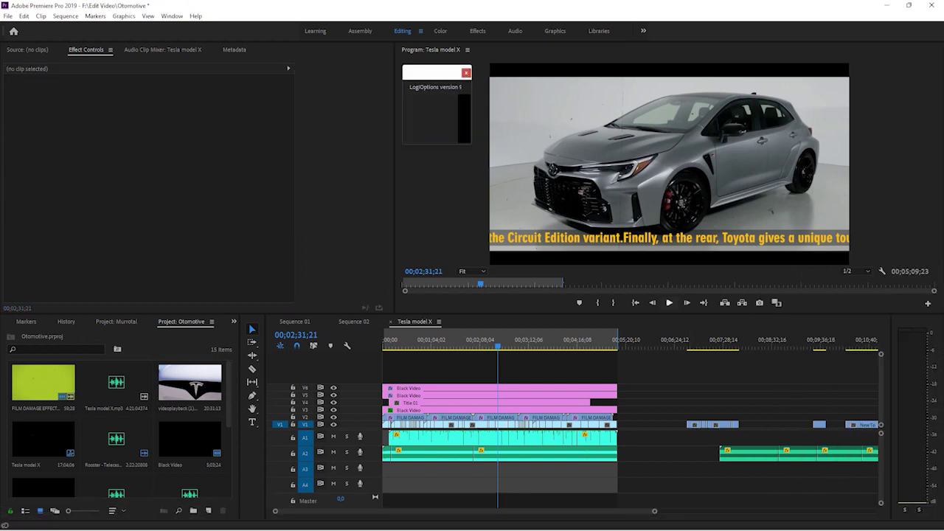
click(669, 302)
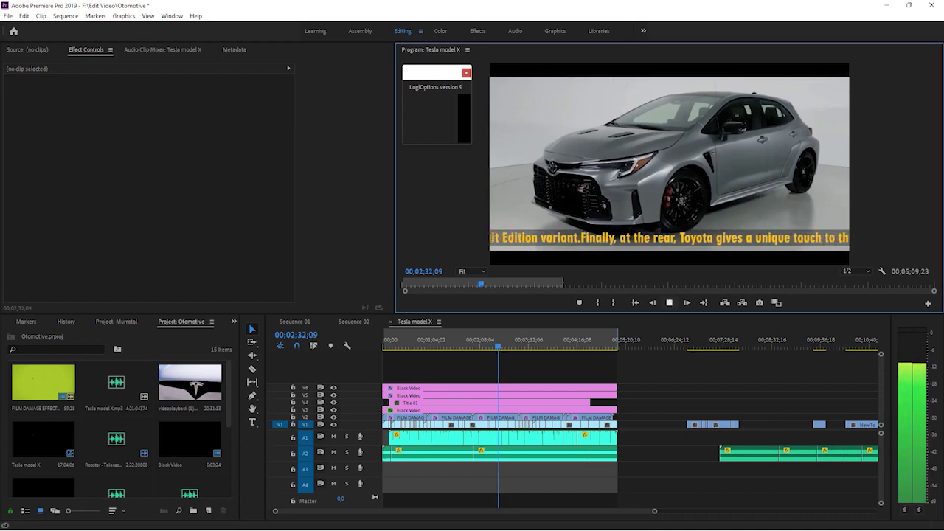
Step: Raise the system volume while the Tesla model X sequence plays, and recheck the volume level
key(super+a)
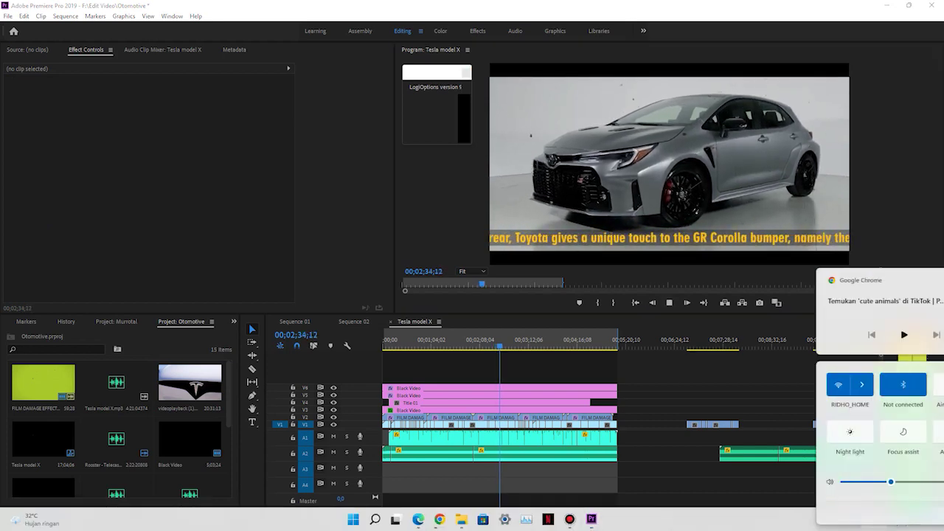
key(XF86AudioRaiseVolume)
key(XF86AudioRaiseVolume)
key(XF86AudioRaiseVolume)
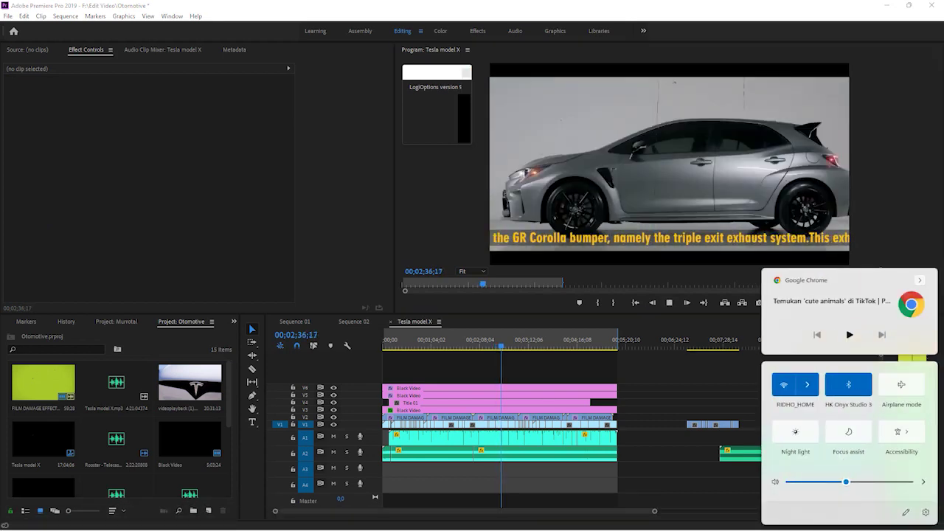
key(XF86AudioRaiseVolume)
key(XF86AudioRaiseVolume)
key(XF86AudioRaiseVolume)
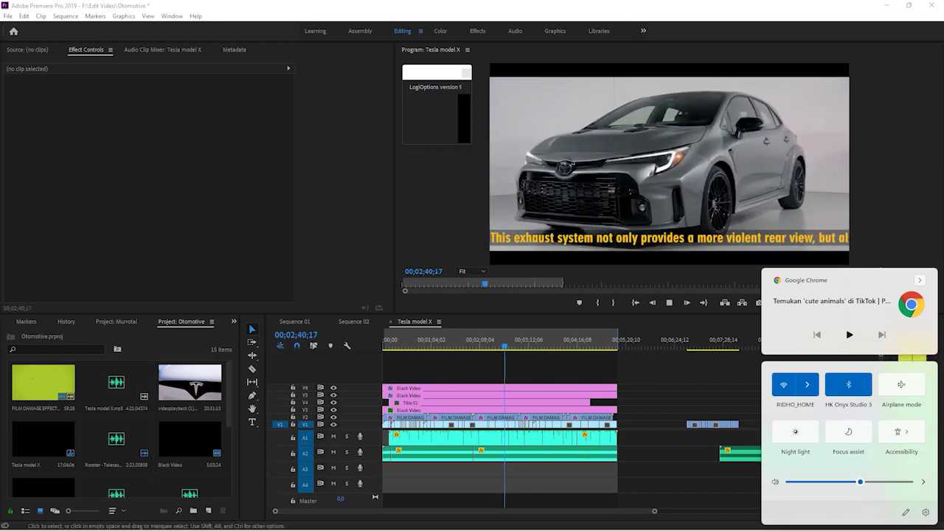
key(Escape)
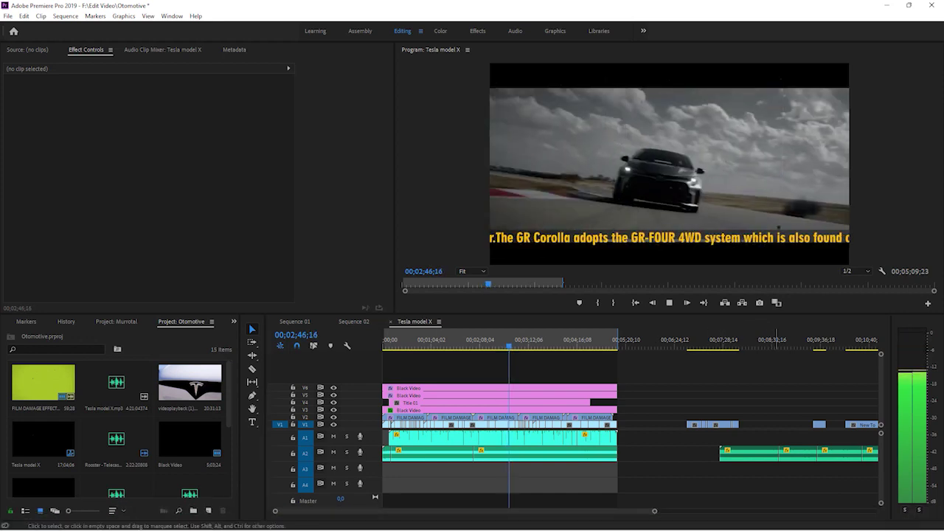
click(866, 519)
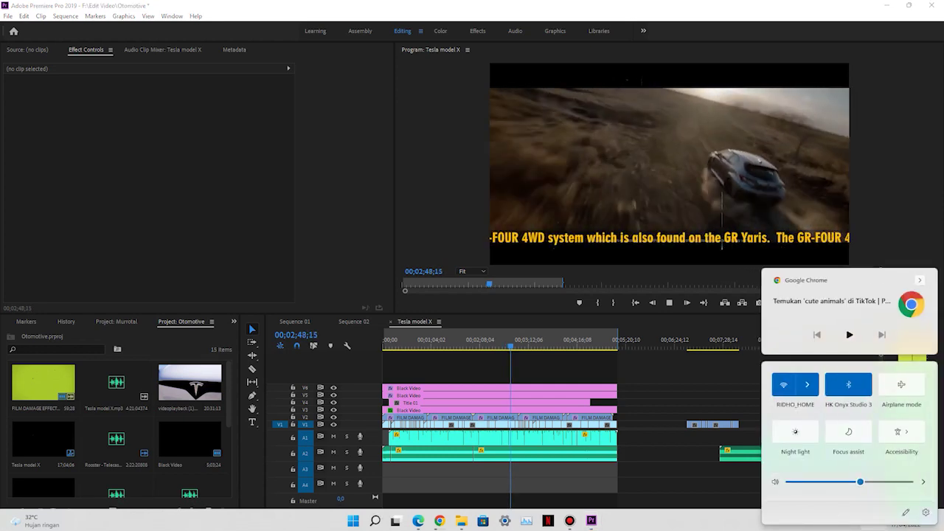
key(Escape)
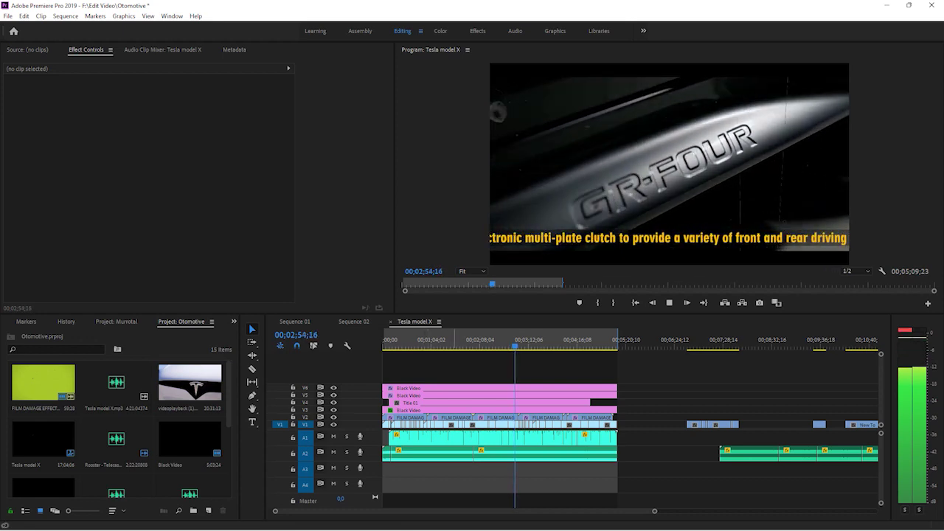
Step: Move the Tesla model X sequence to 00;04;36;14 and select the Black Video clip on track V6
click(460, 341)
click(592, 340)
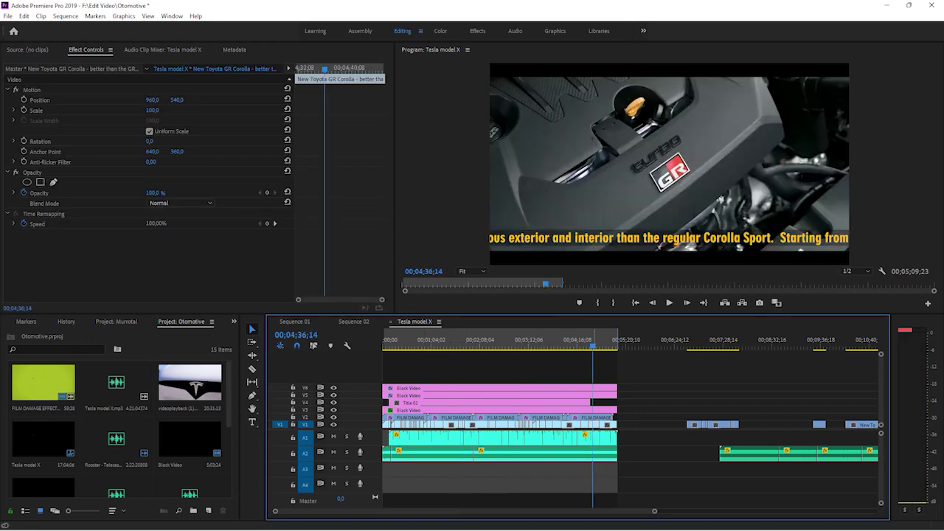
click(514, 388)
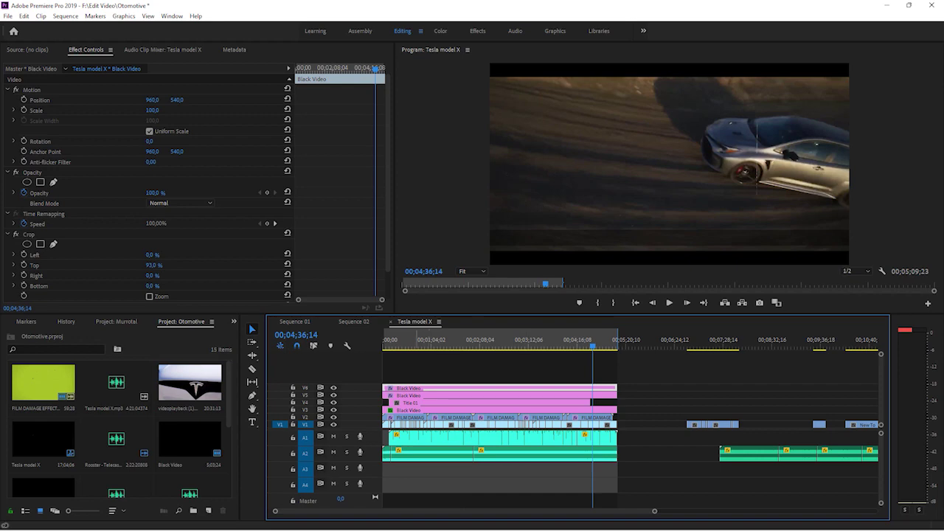
Step: Go to 00;00;41;12, enlarge the timeline and expand the video tracks to inspect the clip thumbnails from the sequence start
click(415, 340)
key(equal)
key(equal)
key(equal)
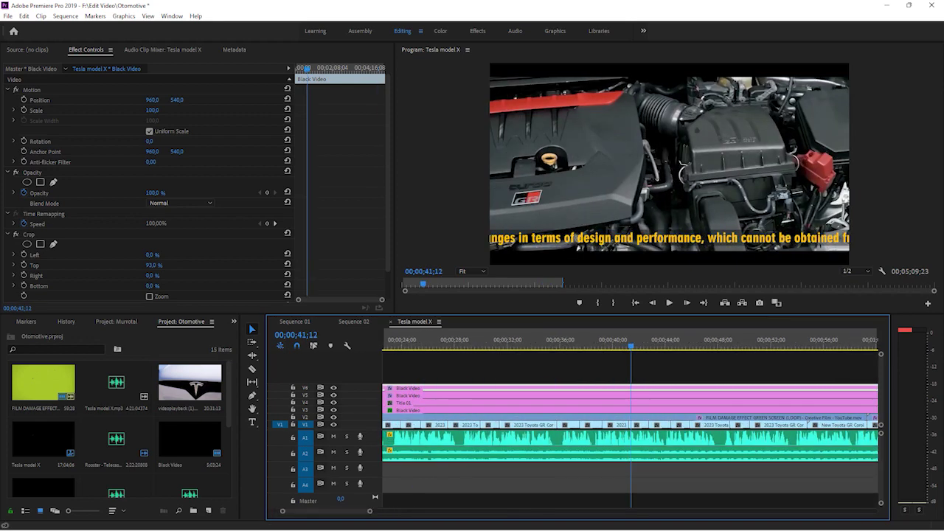
key(ctrl+equal)
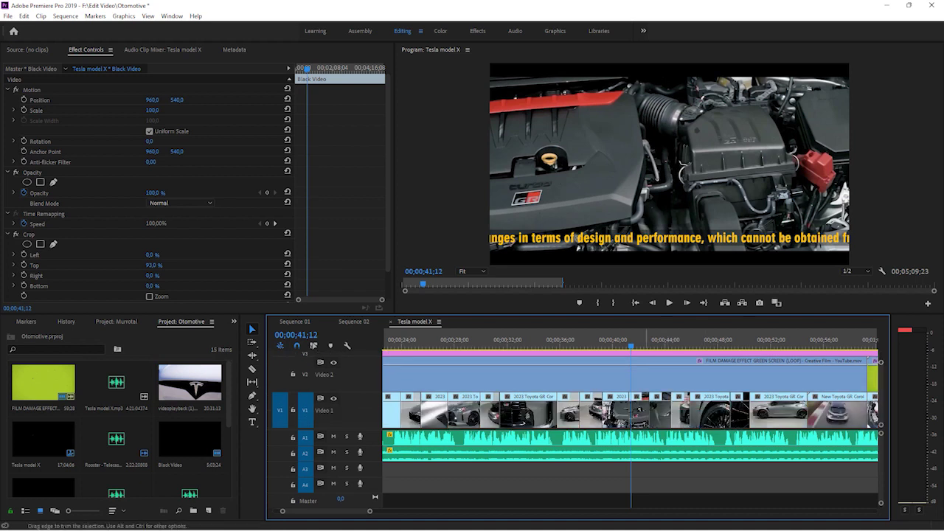
scroll(630, 413, up, 2)
scroll(630, 413, up, 4)
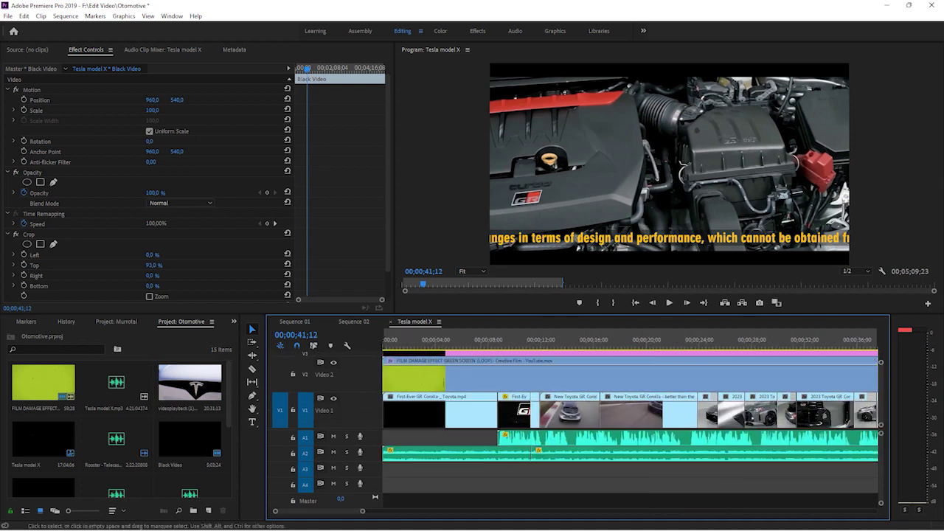
Step: Play the Tesla model X sequence from its beginning, stop at 00;00;30;07 and look along the following clips
key(Home)
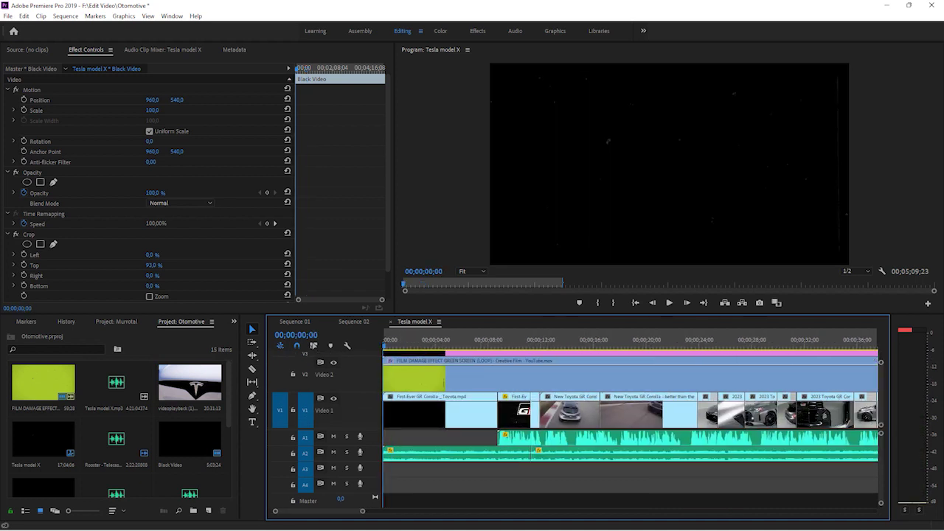
mouse_move(362, 511)
mouse_down()
mouse_move(399, 511)
mouse_move(377, 511)
mouse_up()
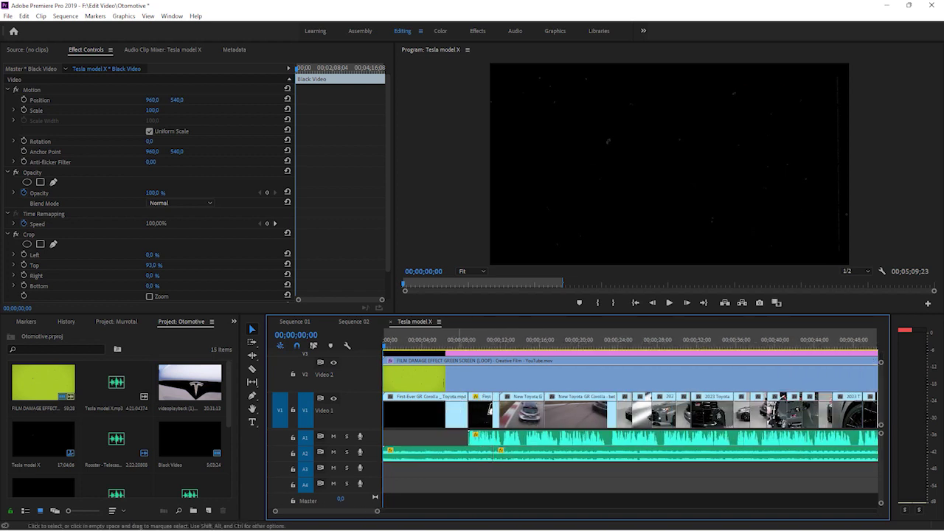
click(668, 303)
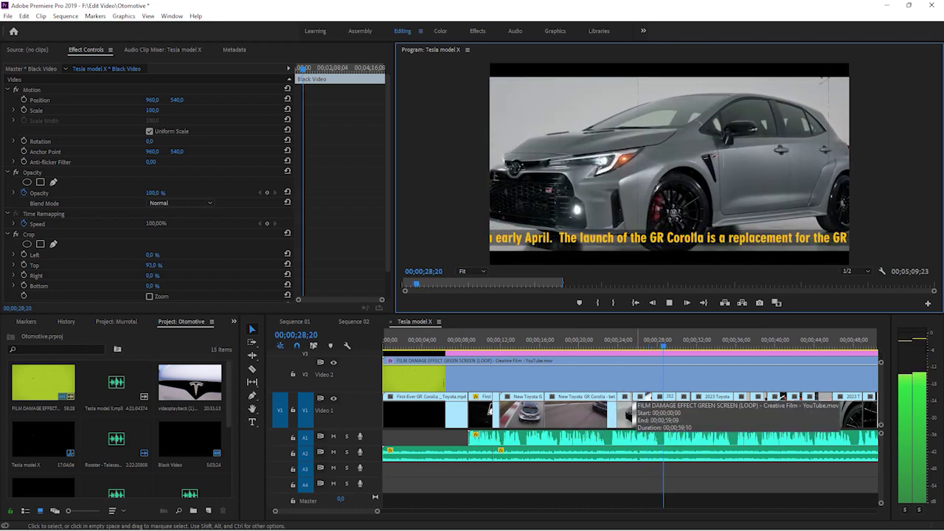
click(669, 303)
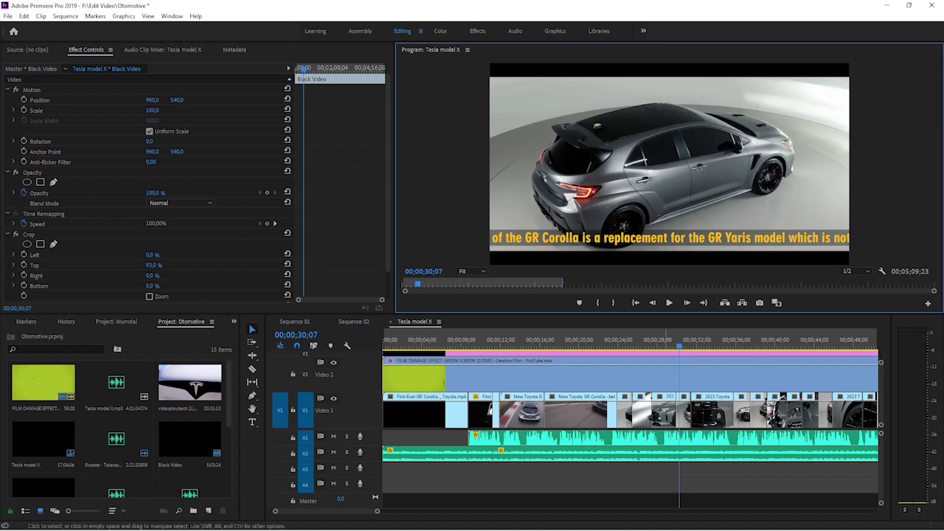
scroll(630, 413, right, 5)
scroll(631, 413, right, 2)
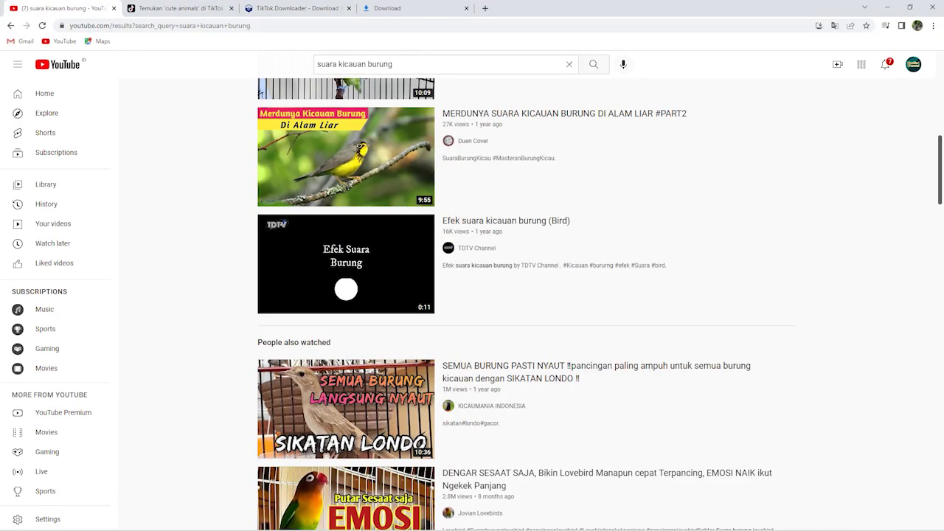
Step: Switch to YouTube in the browser, search for "toyota raize 2022" and filter the results to Creative Commons
click(568, 64)
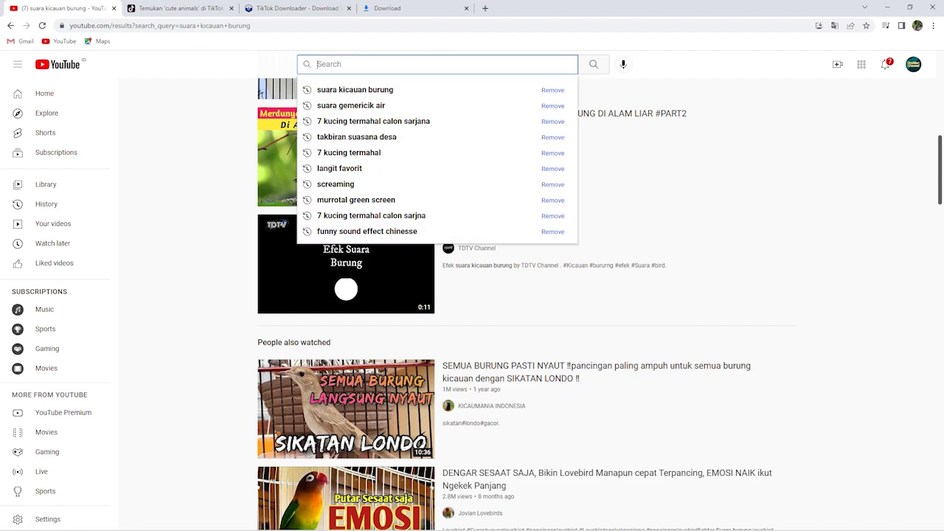
text(toyota)
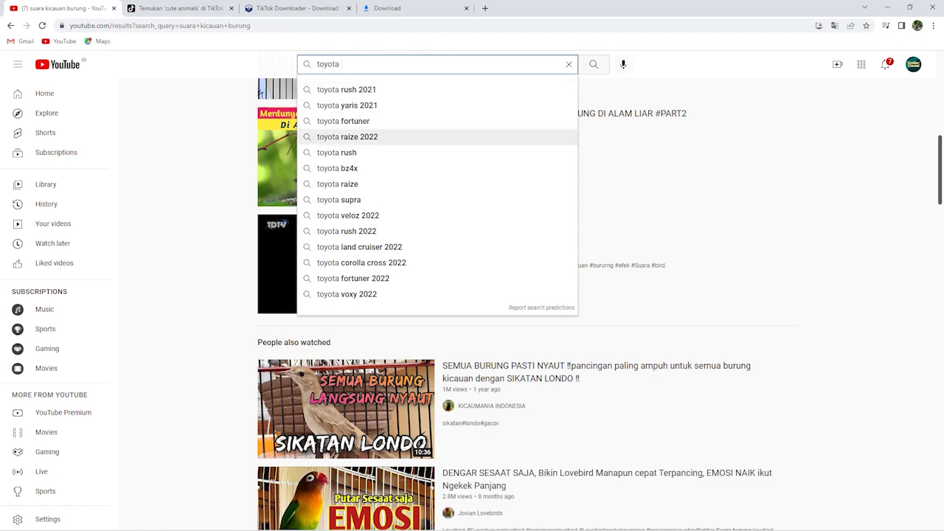
click(348, 137)
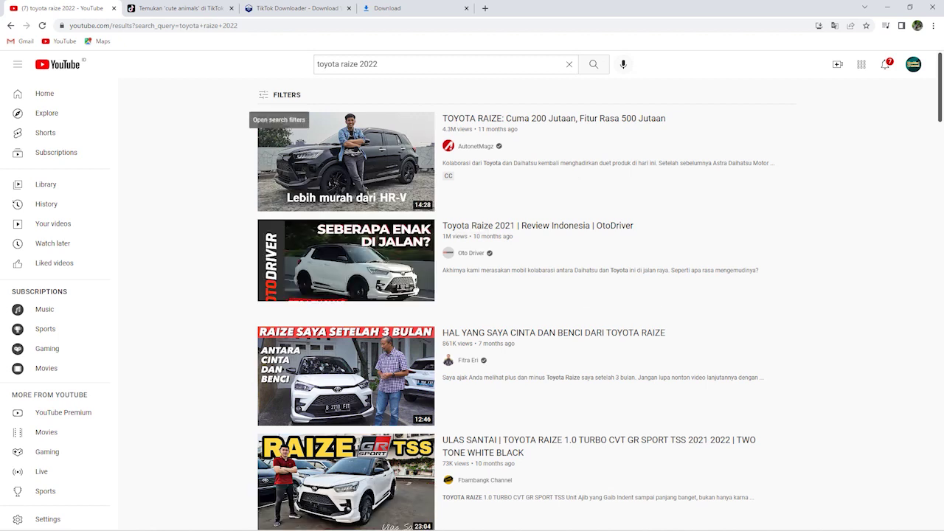
click(281, 95)
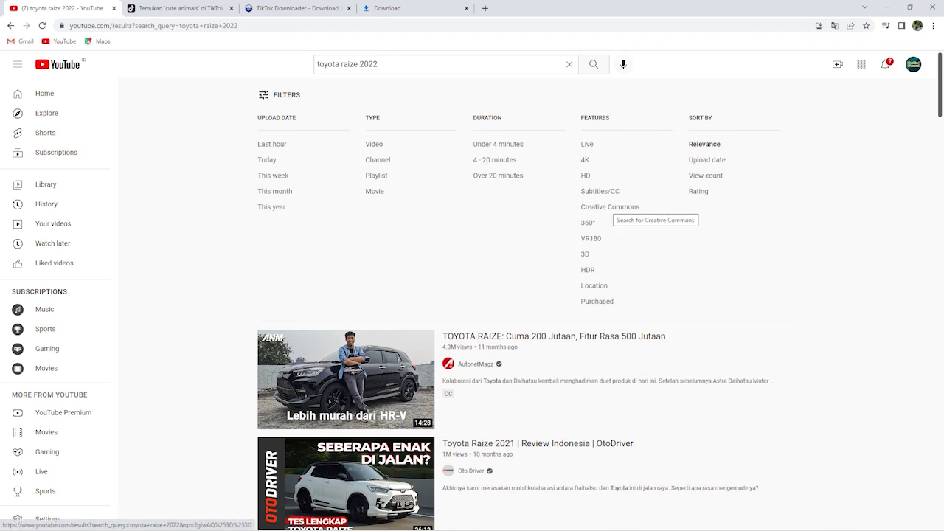
click(610, 207)
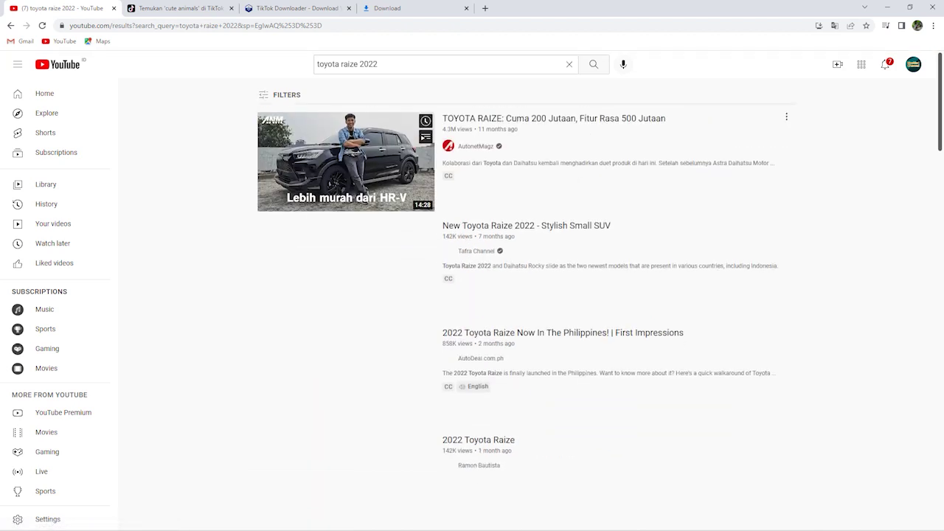
Step: Look through the Creative Commons results for the Toyota Raize and recheck the applied search filter
scroll(516, 295, down, 2)
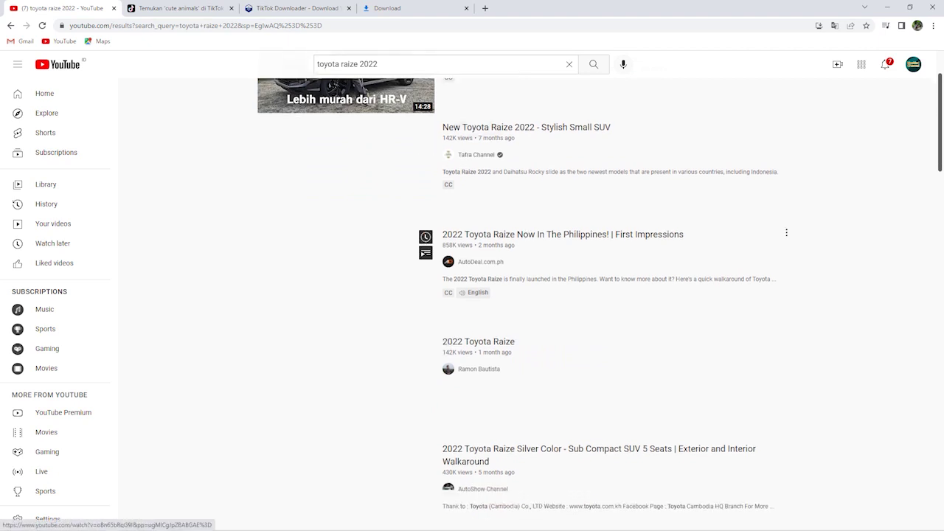
scroll(332, 184, up, 2)
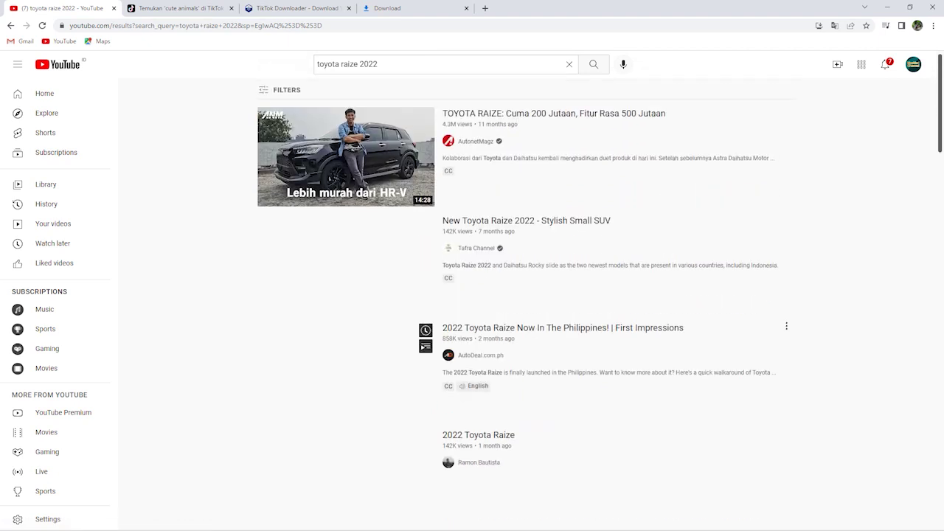
click(280, 95)
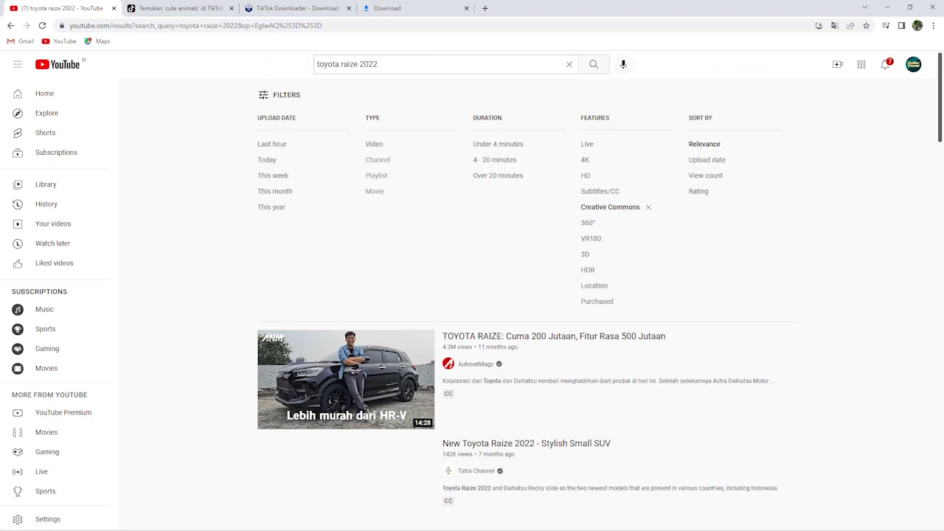
click(281, 94)
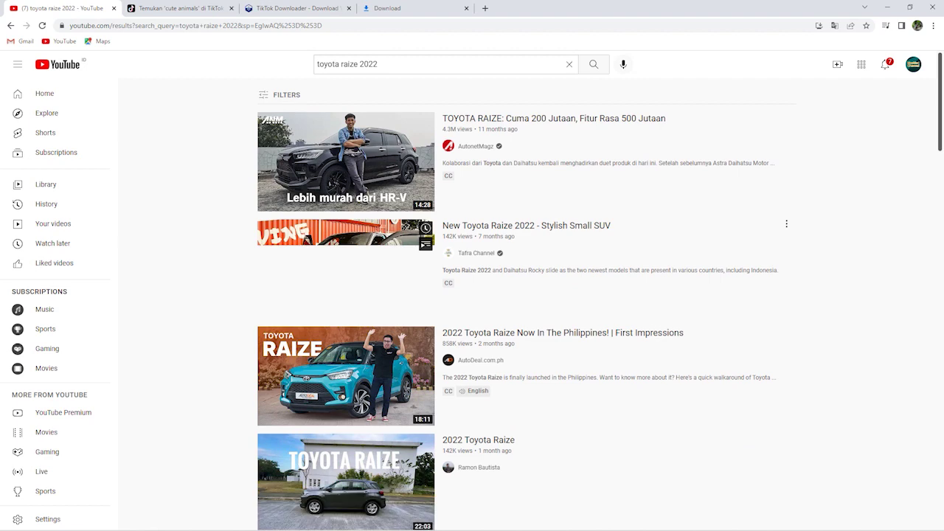
scroll(346, 148, down, 5)
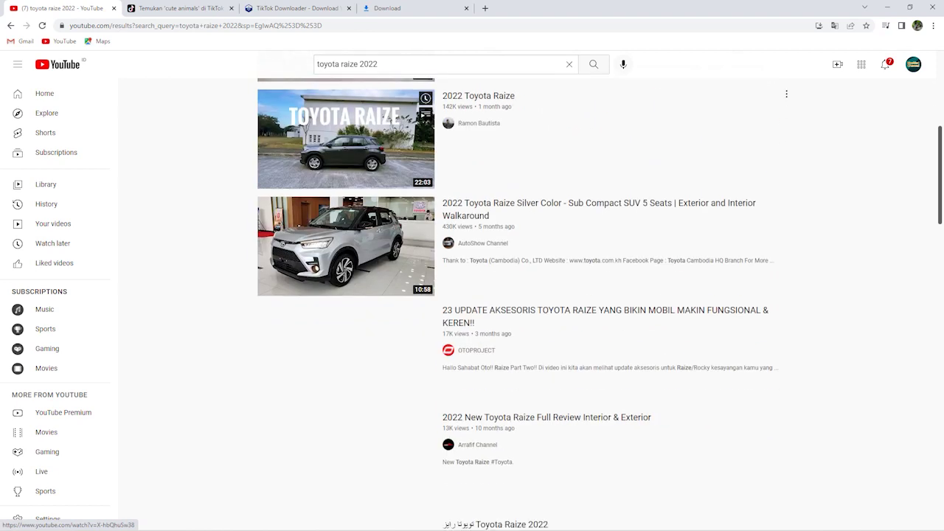
scroll(346, 221, down, 2)
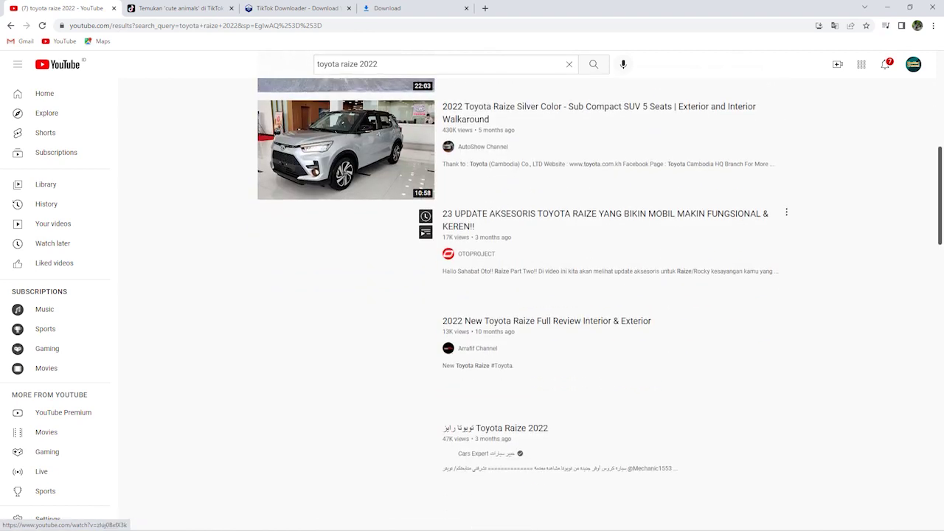
scroll(346, 221, up, 2)
scroll(347, 244, up, 5)
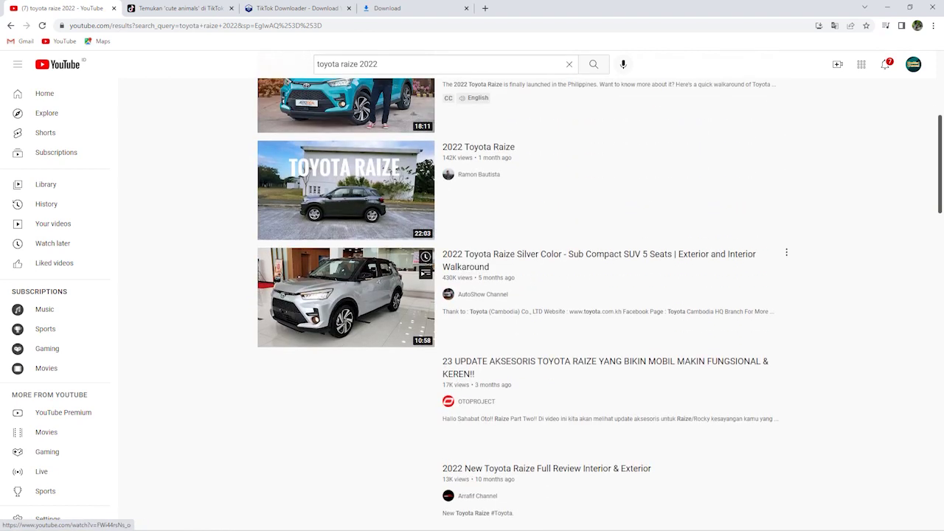
click(282, 95)
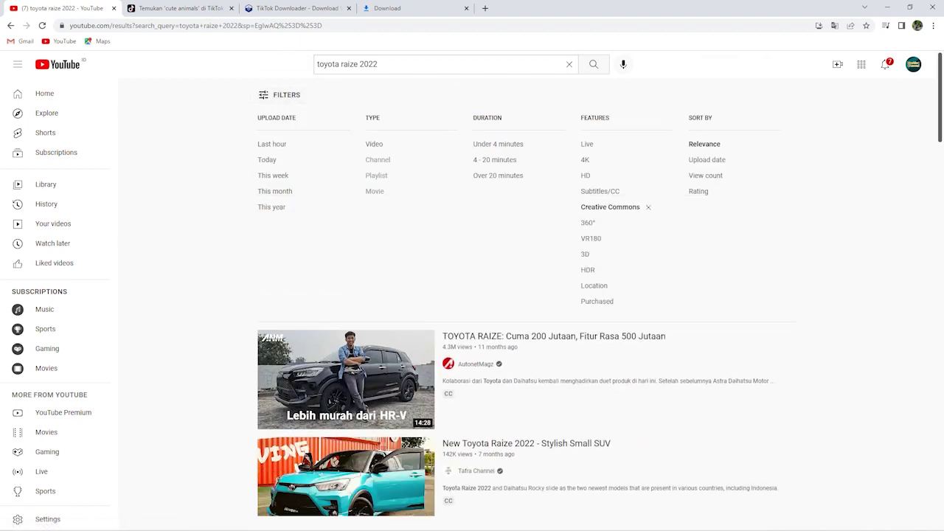
click(282, 95)
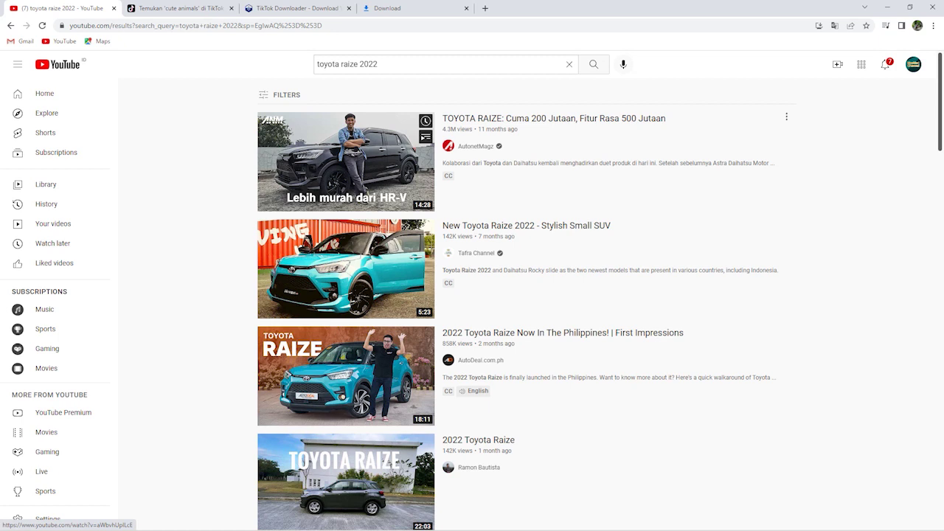
Step: Open the video "New Toyota Raize 2022 - Stylish Small SUV" and expand its description to examine the music credits
click(333, 244)
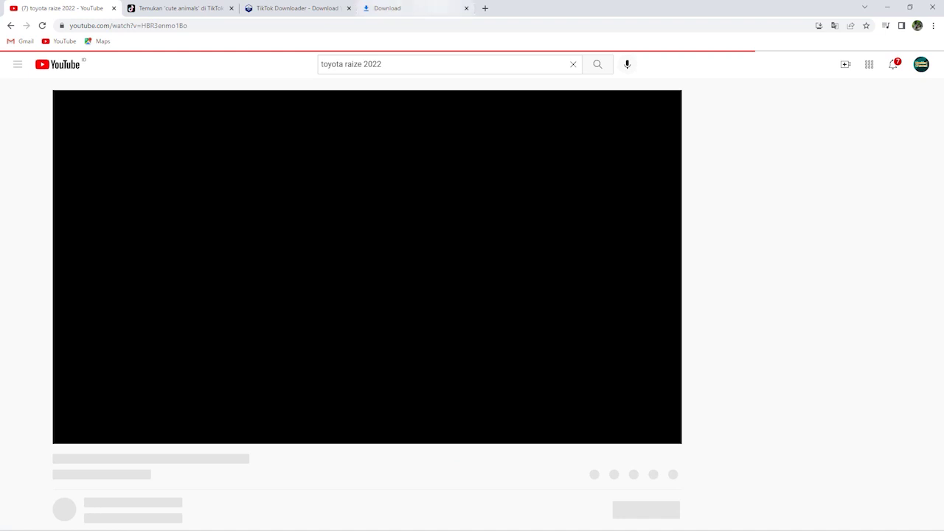
mouse_move(413, 5)
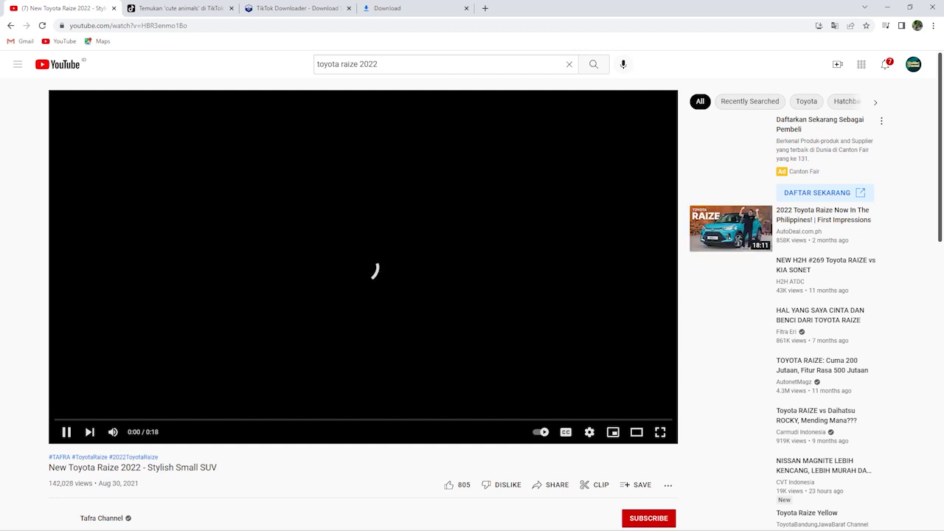
scroll(371, 255, down, 4)
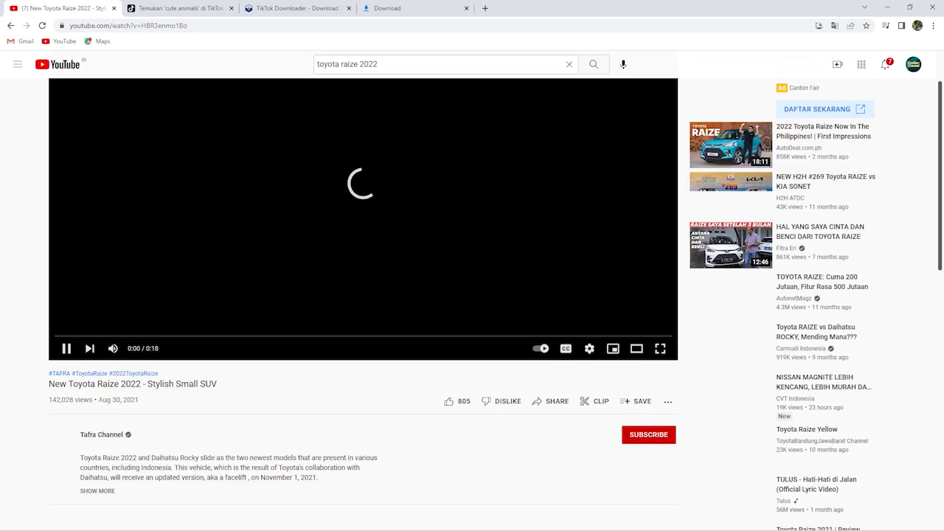
scroll(462, 305, up, 3)
scroll(462, 305, down, 2)
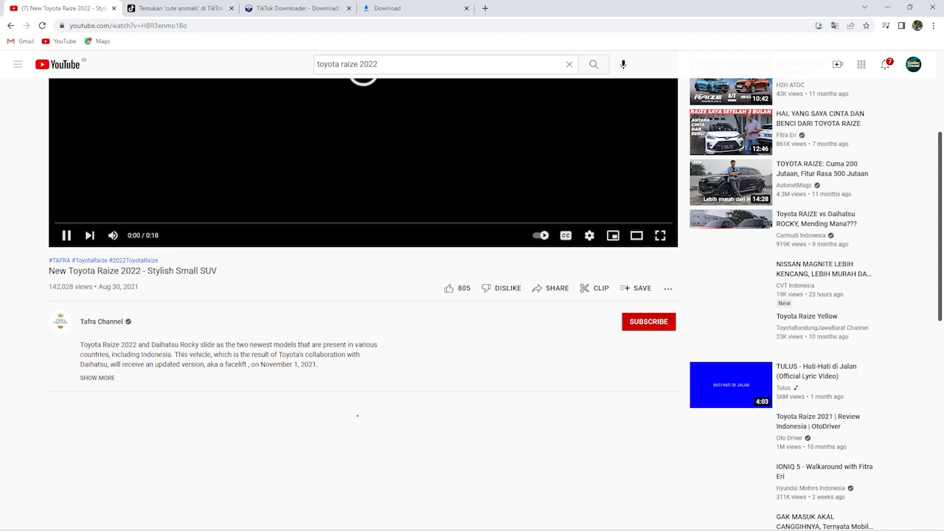
scroll(361, 295, down, 10)
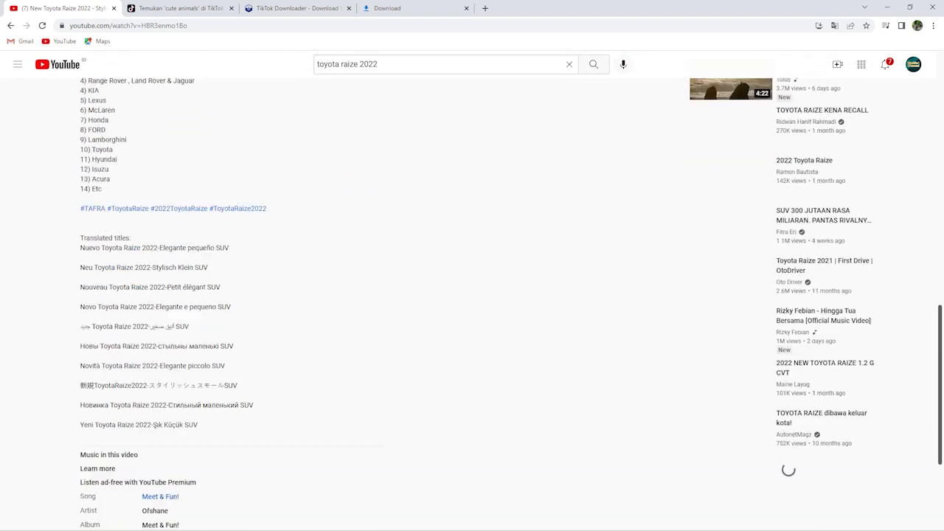
scroll(472, 295, down, 1)
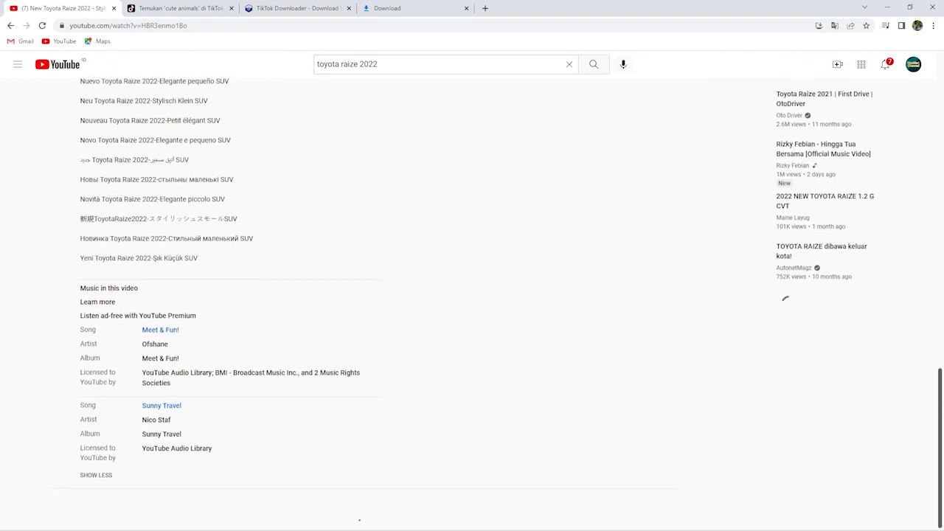
Step: Review the video's description text, music licensing details and comments, ending back at the player
scroll(472, 295, up, 5)
scroll(472, 294, up, 2)
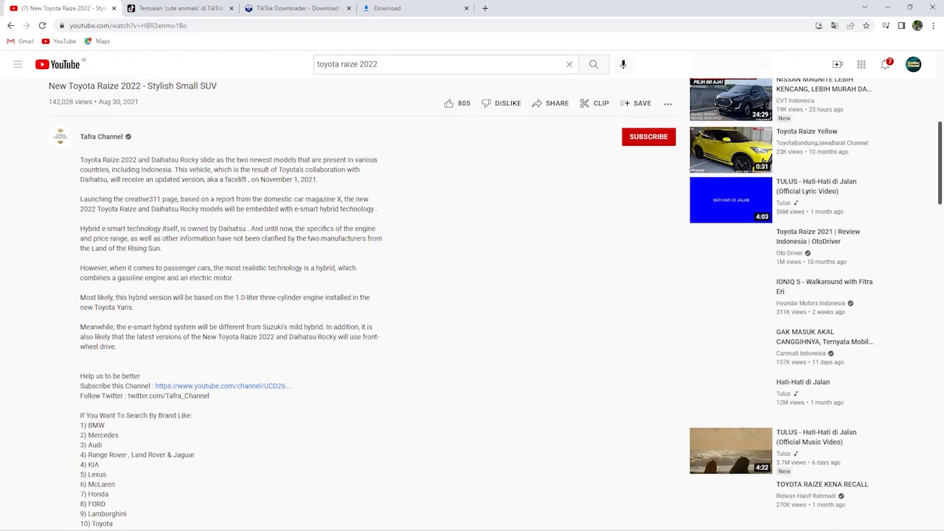
scroll(472, 295, down, 8)
scroll(472, 295, down, 2)
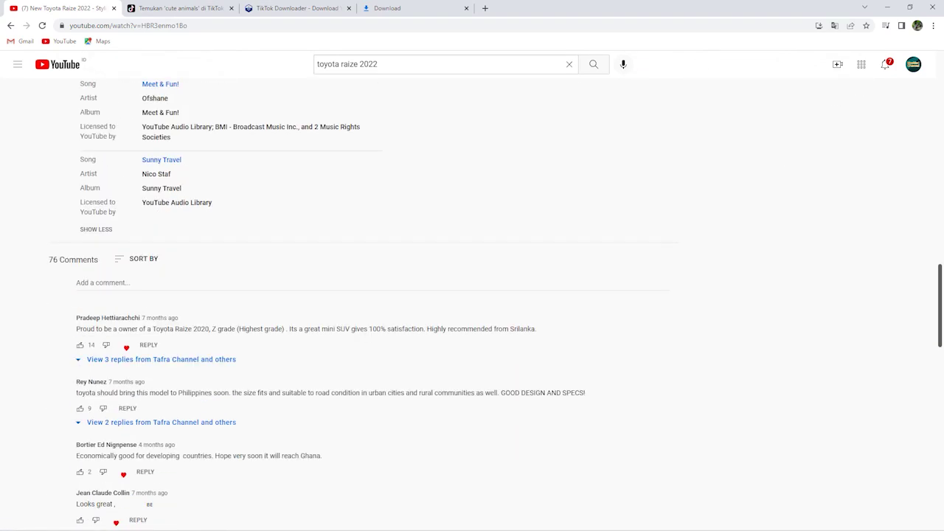
scroll(472, 295, up, 2)
scroll(788, 298, up, 15)
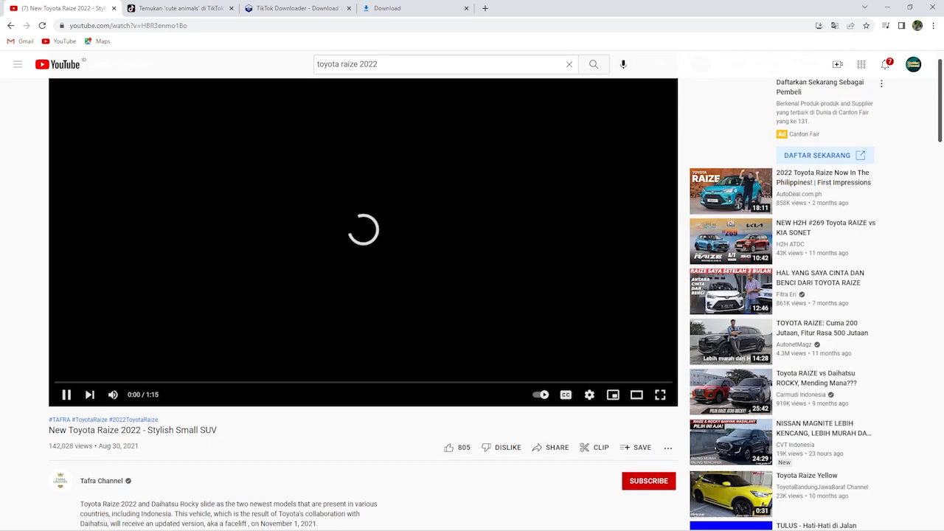
Step: Return to the filtered search results and open the video titled "2022 Toyota Raize"
key(alt+Left)
scroll(347, 302, down, 3)
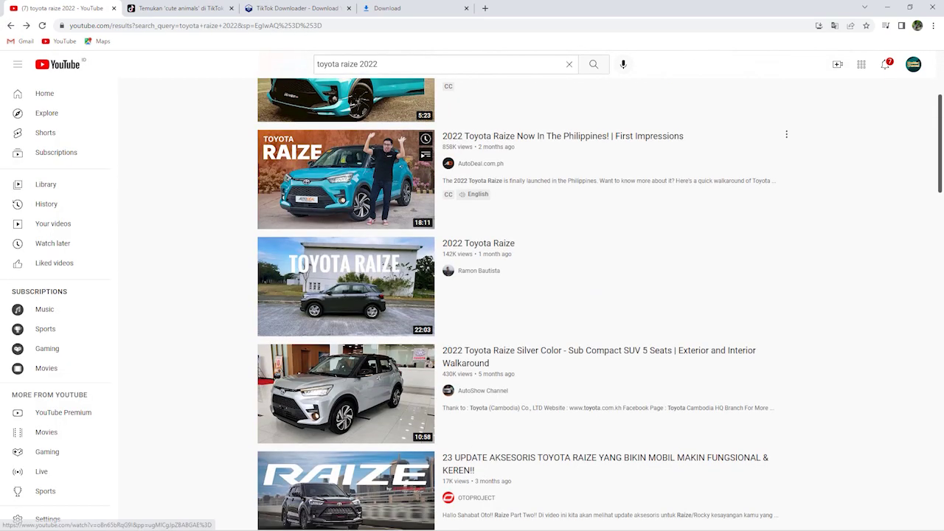
click(347, 288)
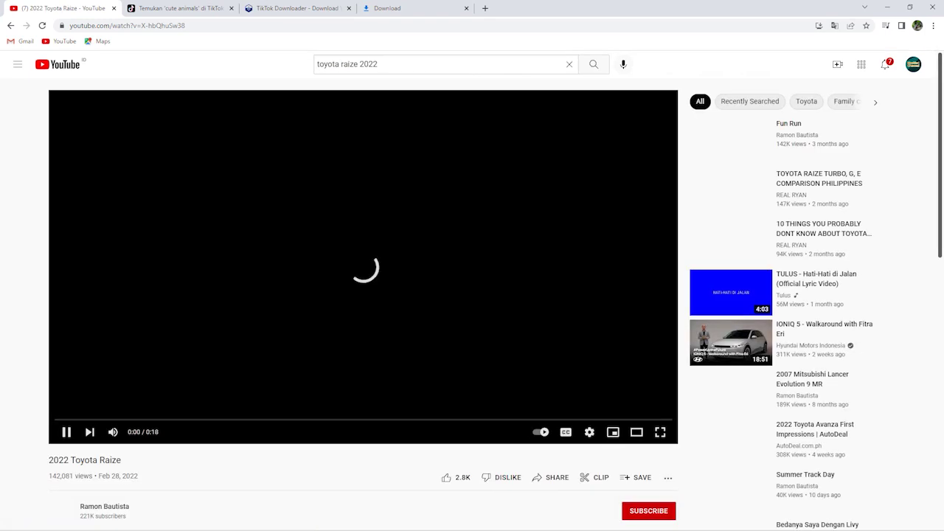
Step: Examine the description of the "2022 Toyota Raize" video and highlight its Creative Commons Attribution license (reuse allowed) line
scroll(472, 295, down, 4)
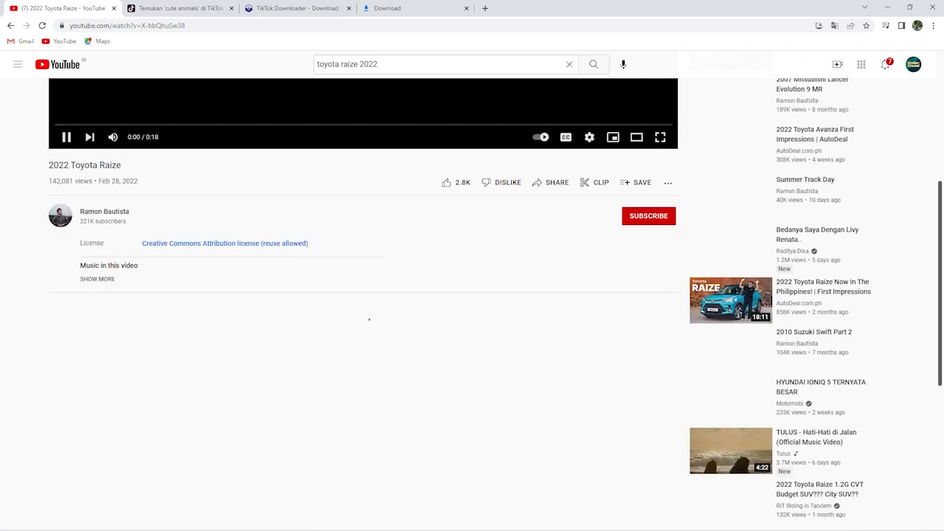
scroll(375, 226, up, 4)
scroll(375, 226, up, 1)
scroll(371, 148, down, 2)
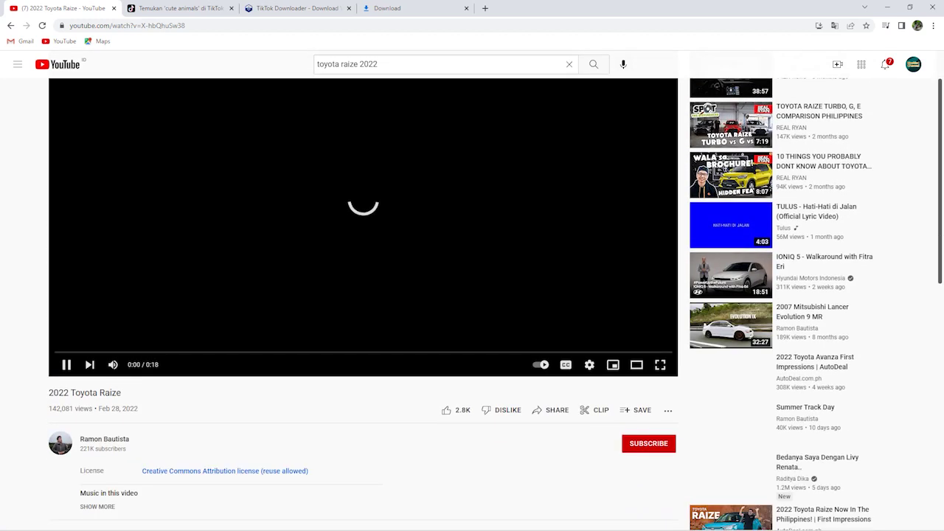
mouse_move(142, 391)
mouse_down()
mouse_move(284, 391)
mouse_move(295, 411)
mouse_move(149, 391)
mouse_move(313, 391)
mouse_move(141, 391)
mouse_up()
click(142, 391)
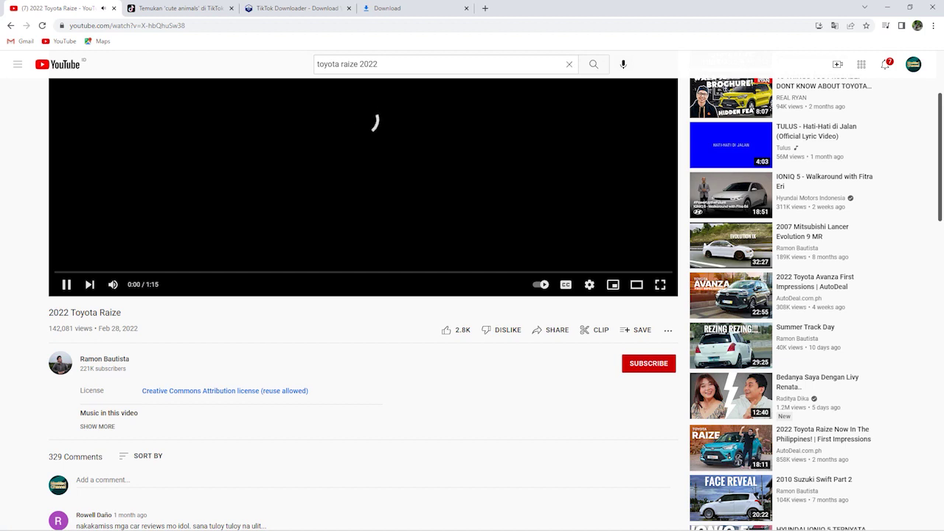
drag(141, 391, 308, 391)
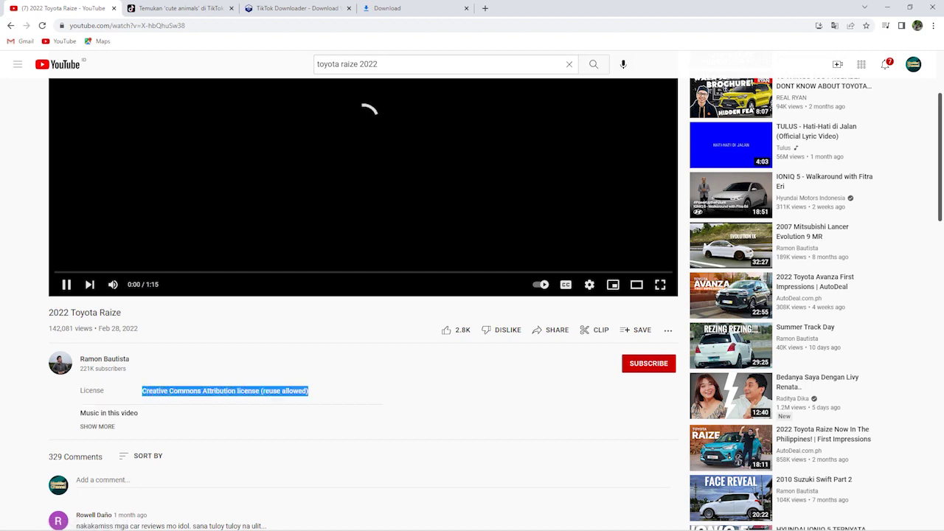
click(274, 398)
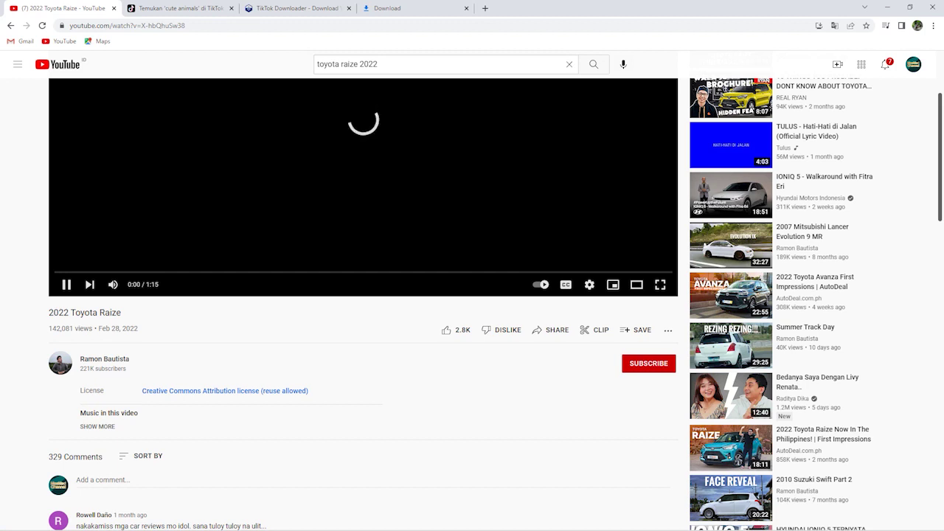
drag(148, 391, 204, 391)
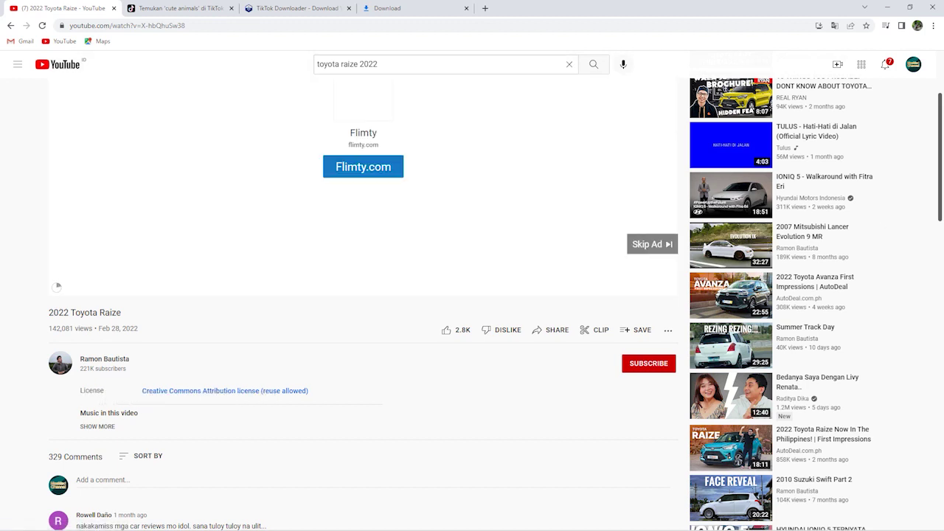
Step: Skip the ad, preview the first seconds of the "2022 Toyota Raize" video, pause it and revisit its license details
click(651, 244)
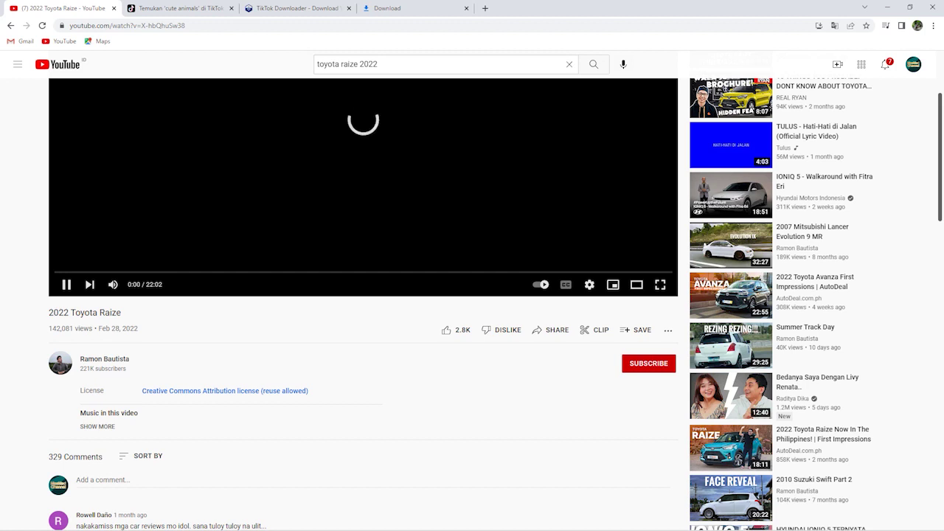
scroll(356, 268, up, 2)
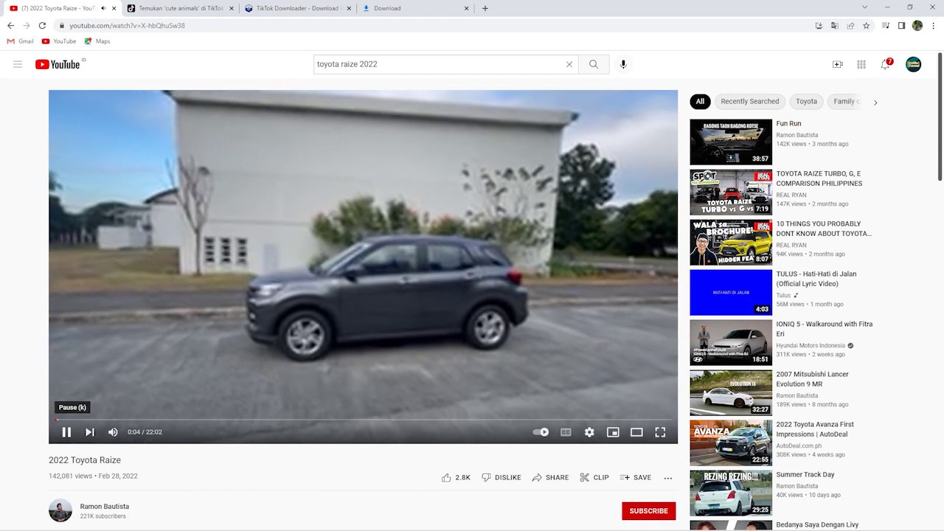
click(66, 433)
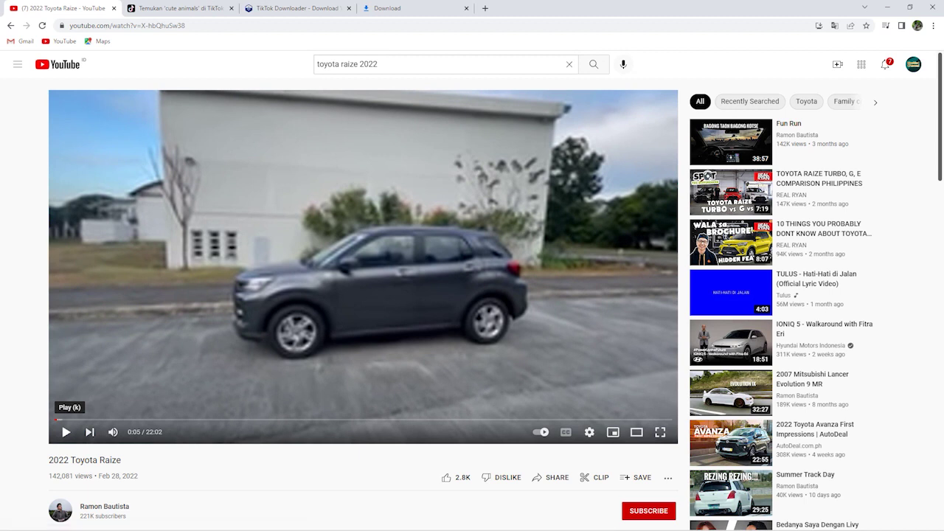
click(66, 431)
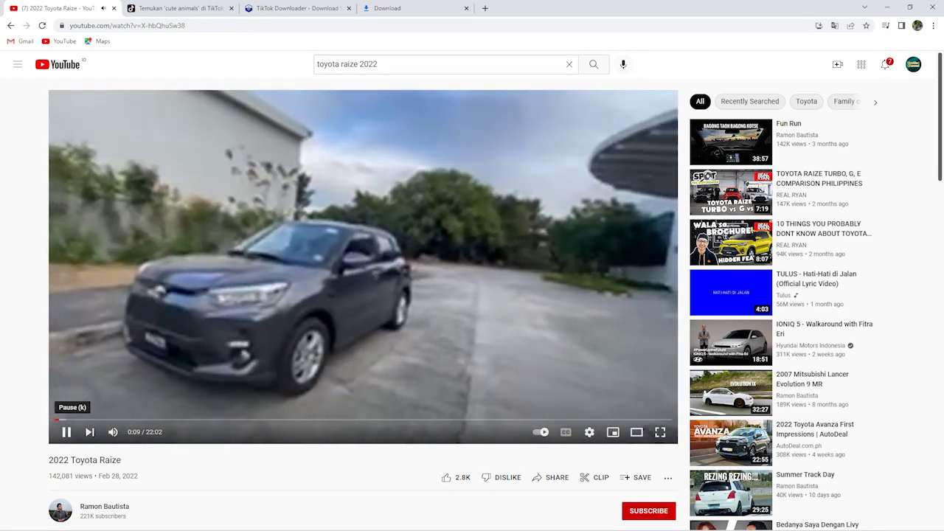
click(65, 432)
scroll(362, 265, down, 1)
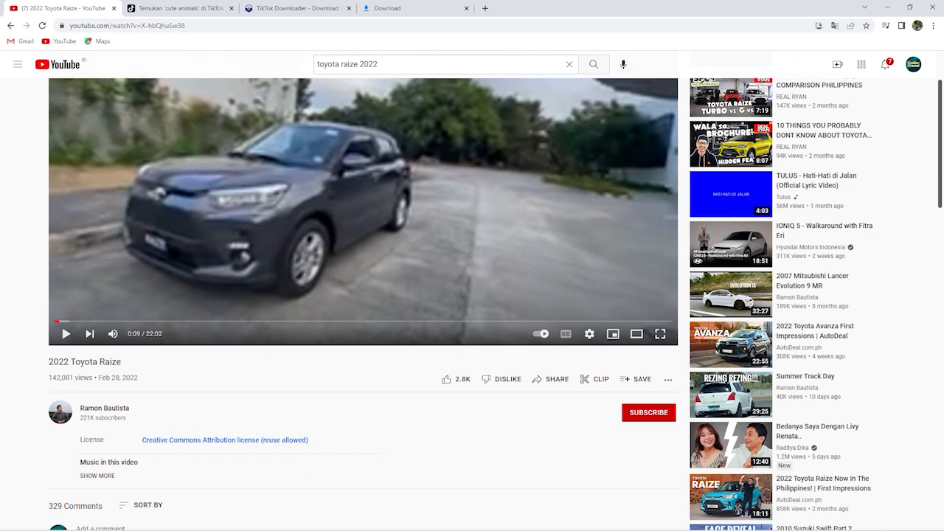
scroll(363, 295, down, 2)
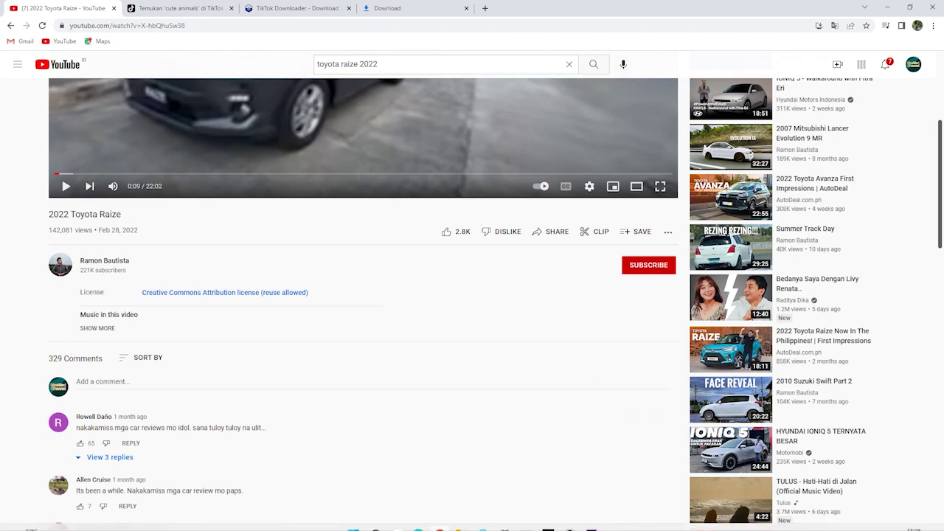
Step: Switch to Premiere Pro, inspect the background music clip on track A2 of the Tesla model X sequence, and return to the browser
mouse_move(442, 528)
click(591, 519)
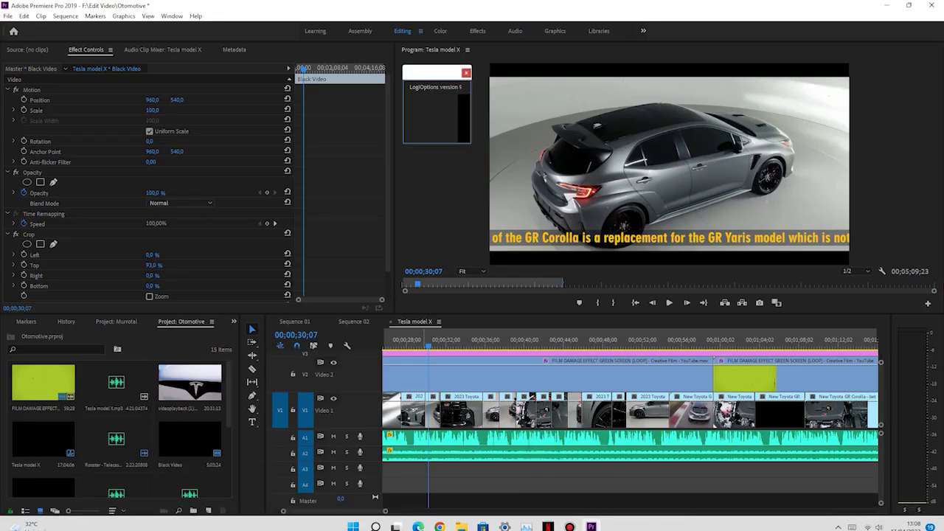
click(430, 340)
click(413, 454)
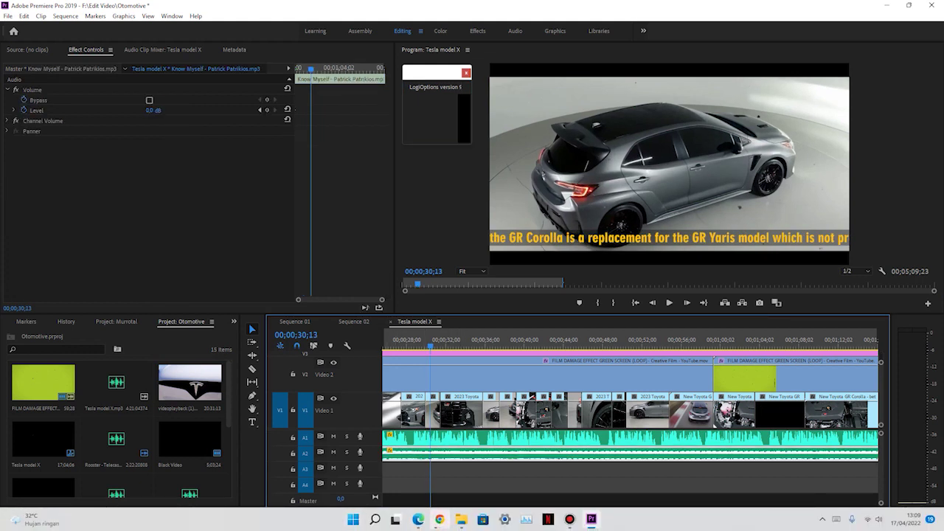
click(886, 5)
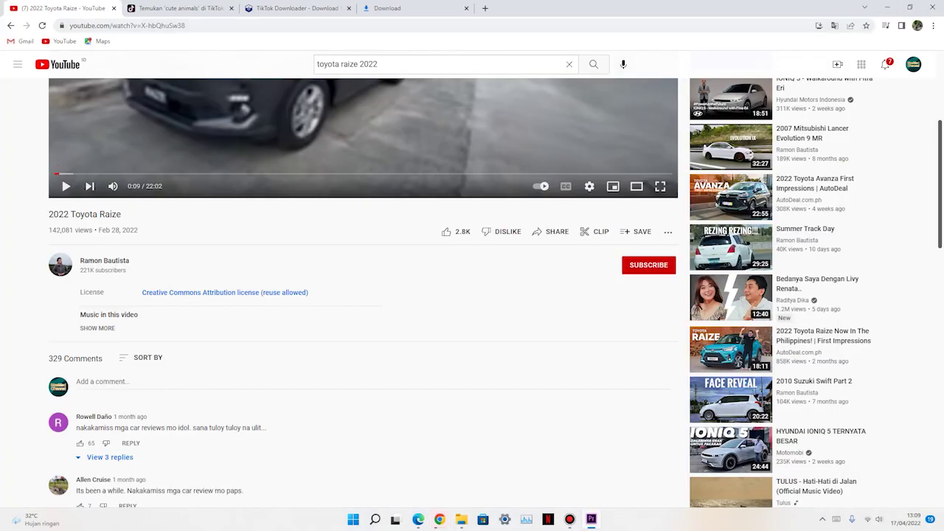
Step: Search YouTube for "backsound no copyright"
scroll(495, 292, up, 3)
click(569, 64)
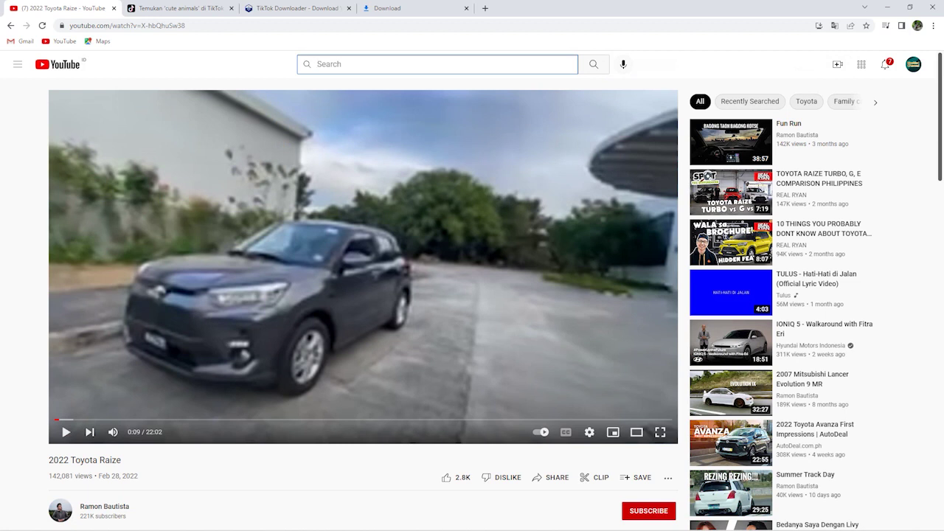
text(backsound no copyright)
key(Return)
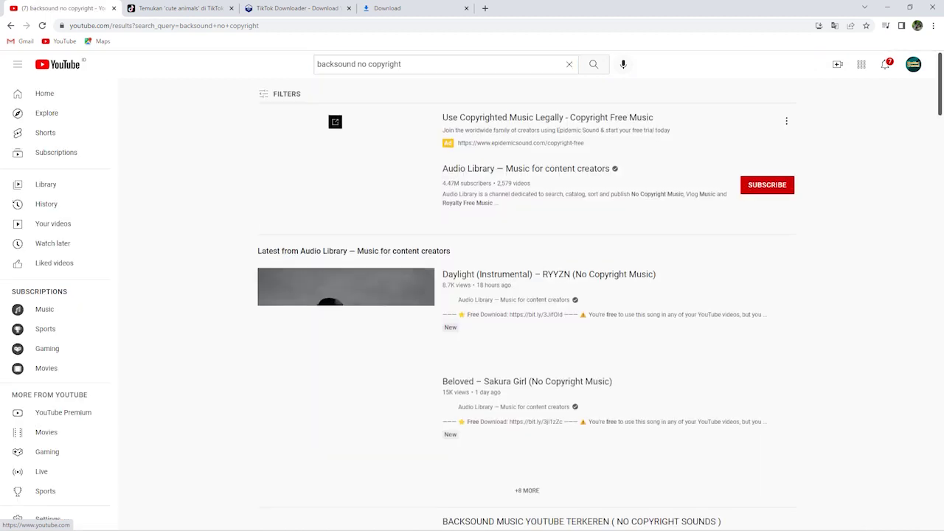
Step: Look through the no-copyright music results, and open YouTube Studio for the signed-in channel
scroll(472, 295, down, 2)
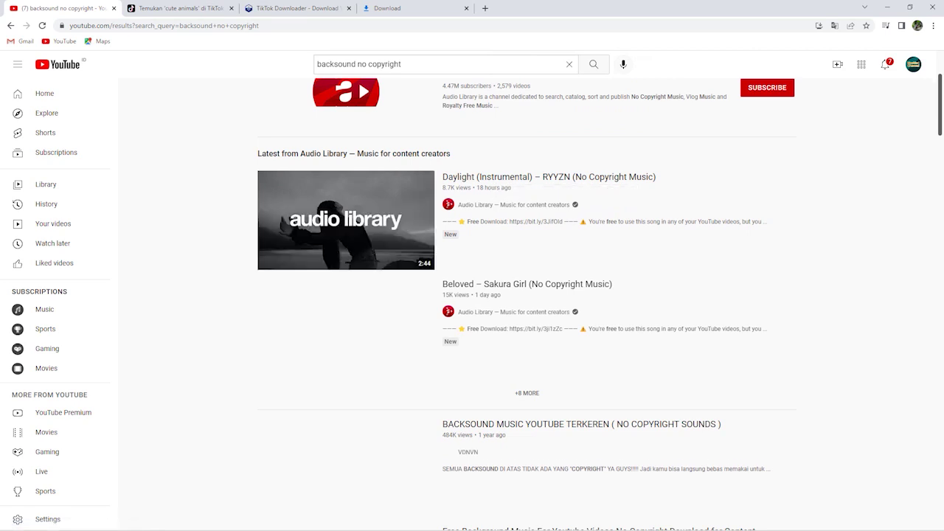
scroll(527, 303, down, 3)
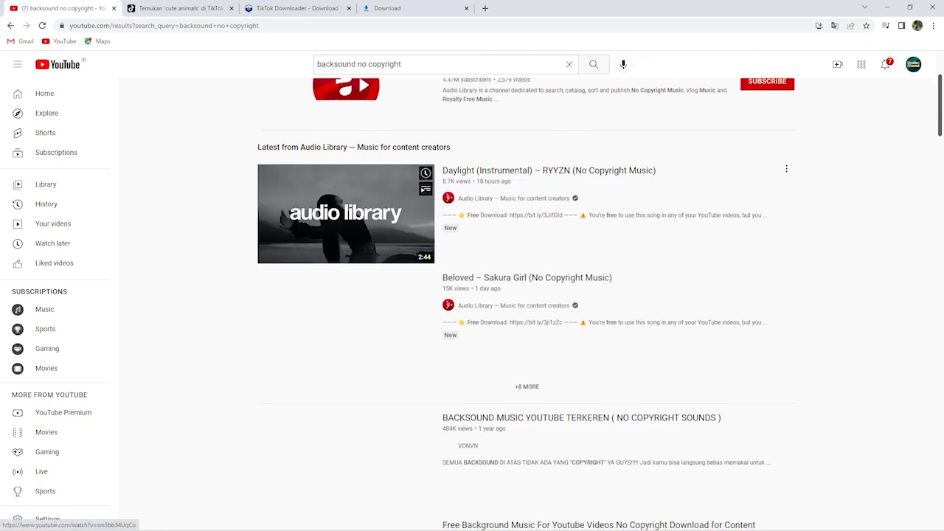
scroll(346, 170, up, 2)
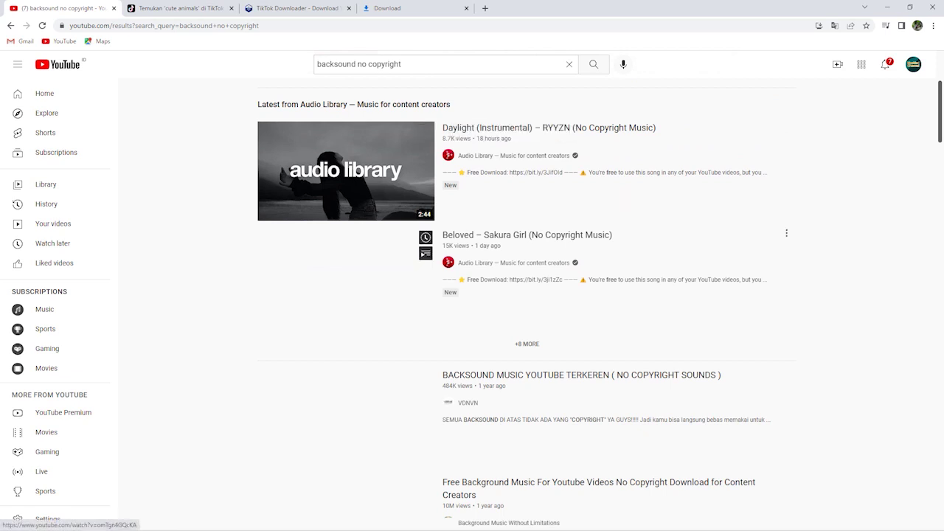
scroll(368, 239, down, 1)
scroll(368, 221, down, 1)
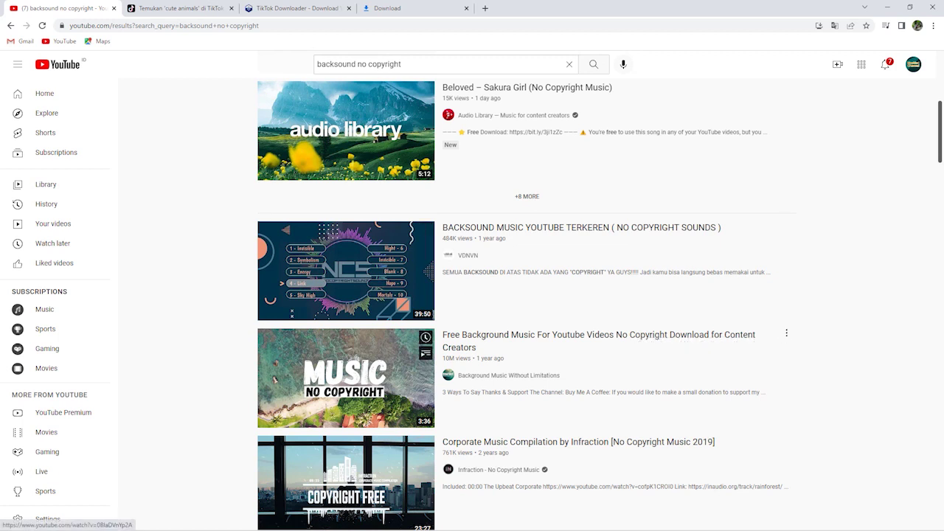
scroll(517, 350, down, 3)
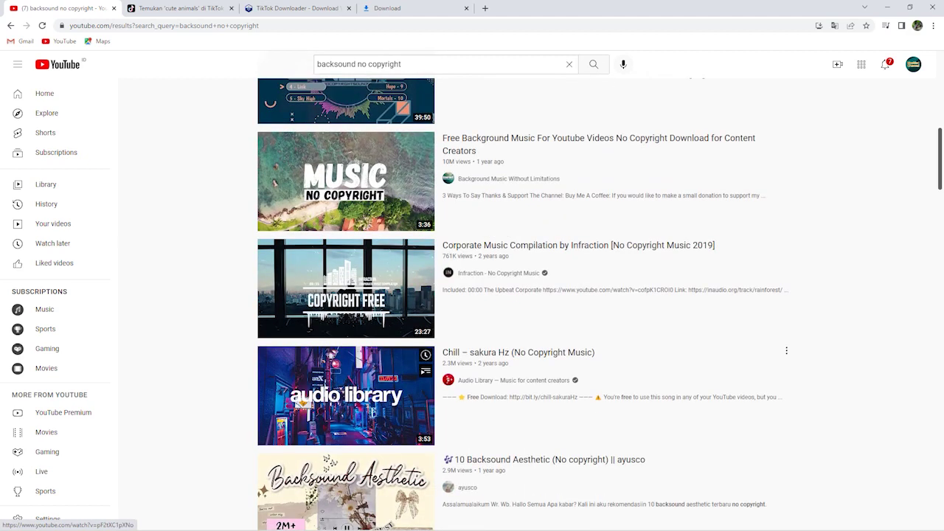
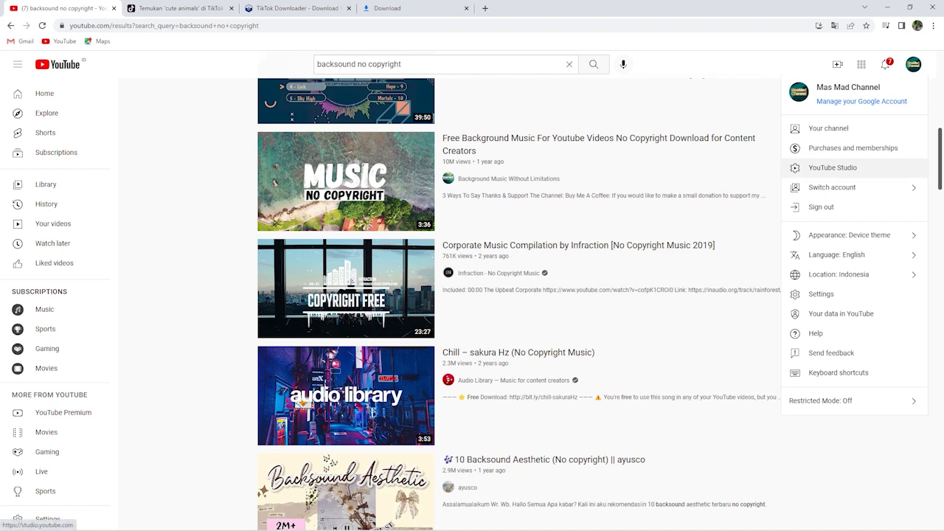
click(833, 167)
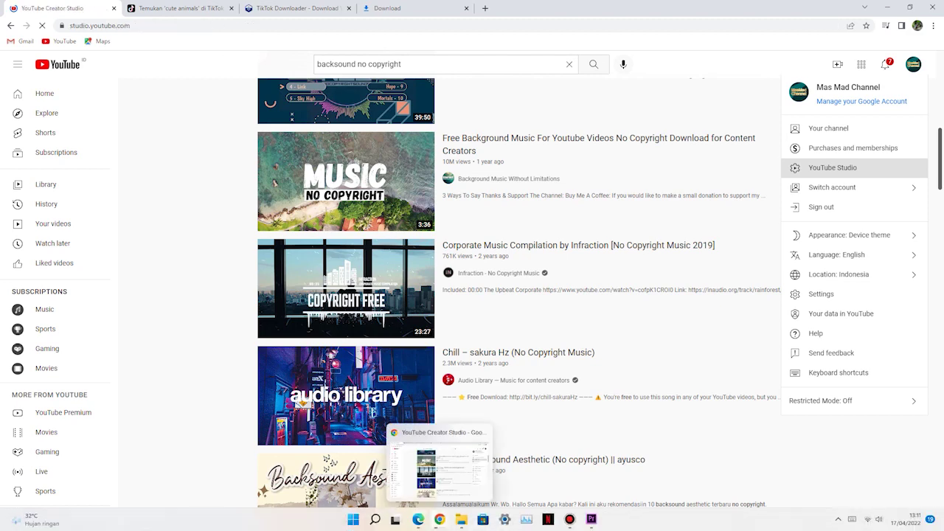
Step: Review the browser's download list and resume the two failed tikmate.app video downloads from today
click(409, 8)
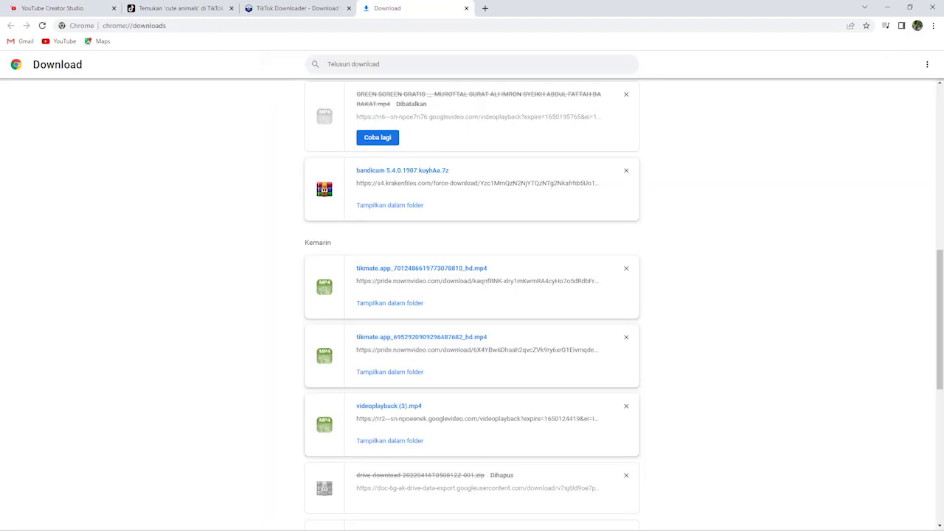
scroll(472, 303, up, 7)
scroll(471, 302, down, 1)
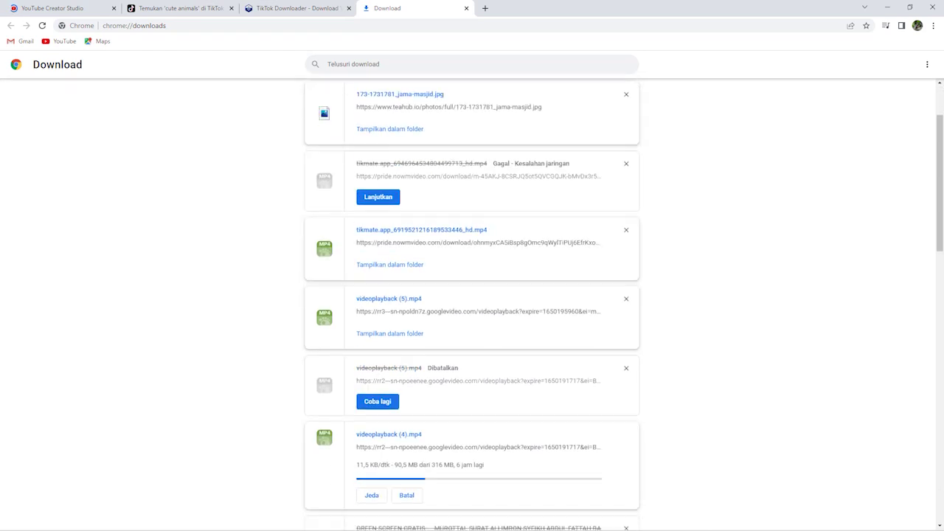
scroll(471, 302, down, 2)
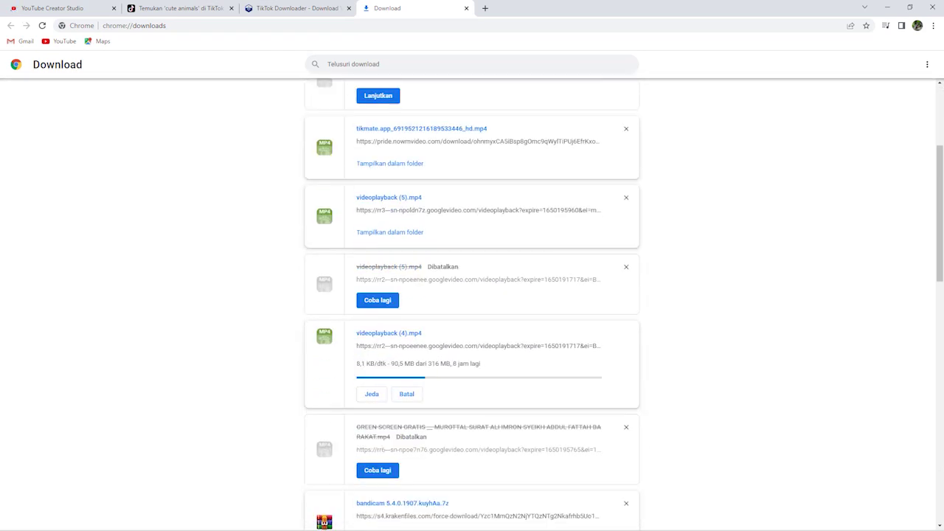
scroll(472, 303, up, 4)
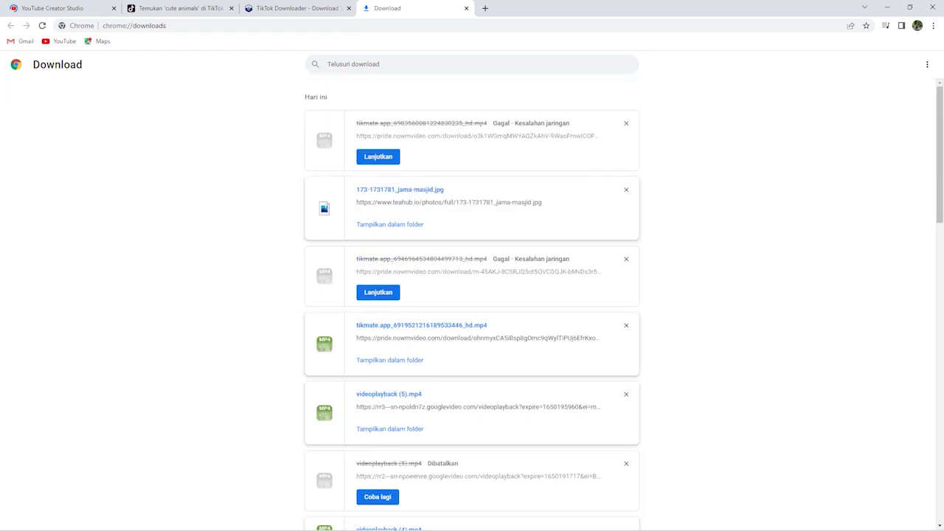
scroll(472, 302, down, 1)
scroll(472, 302, up, 1)
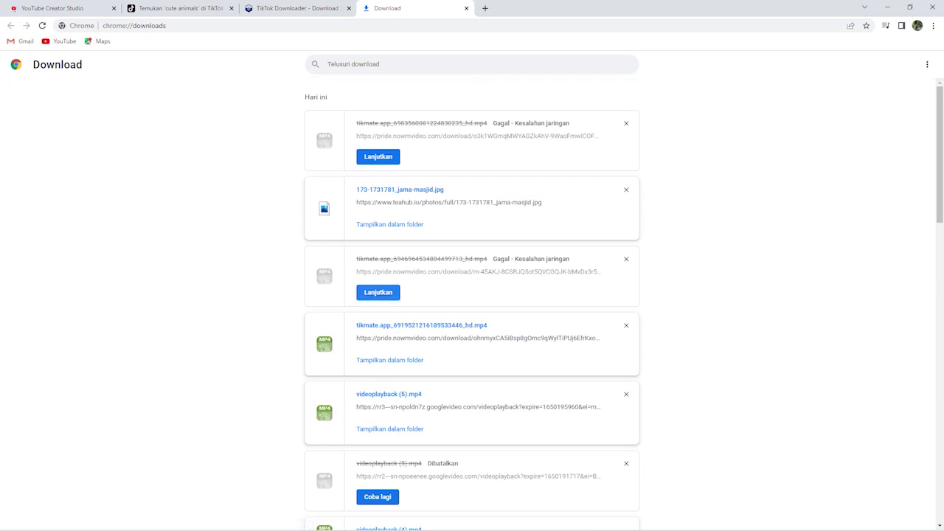
click(387, 292)
click(378, 157)
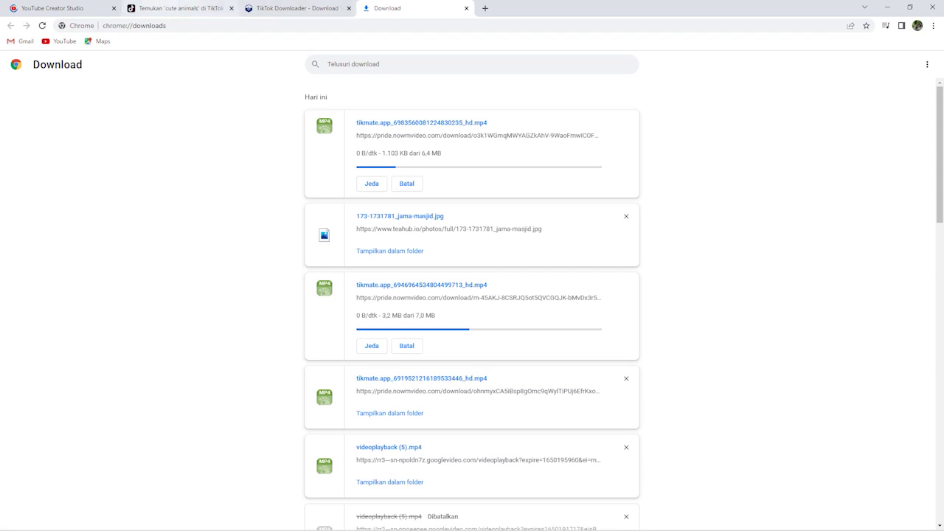
Step: Check the YouTube Studio page, return to the download list and restore the browser to a smaller window
click(67, 8)
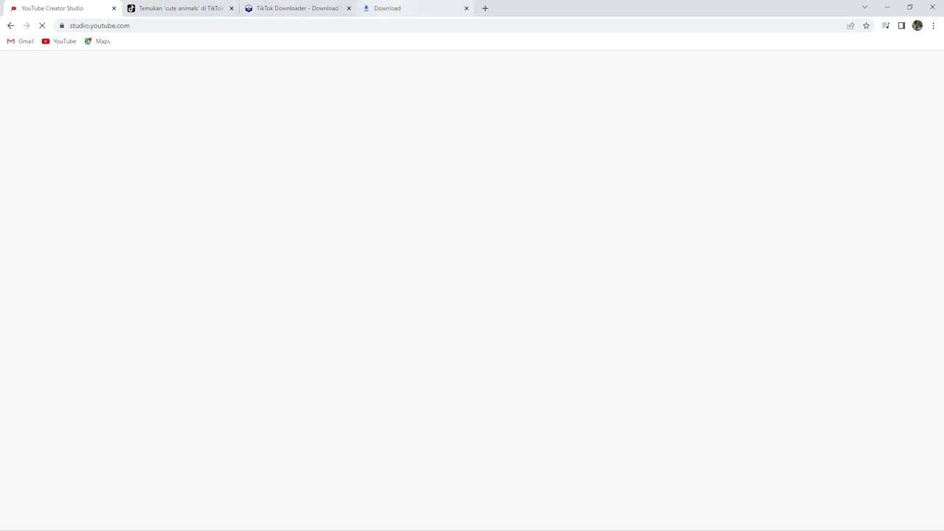
click(413, 8)
scroll(472, 295, down, 5)
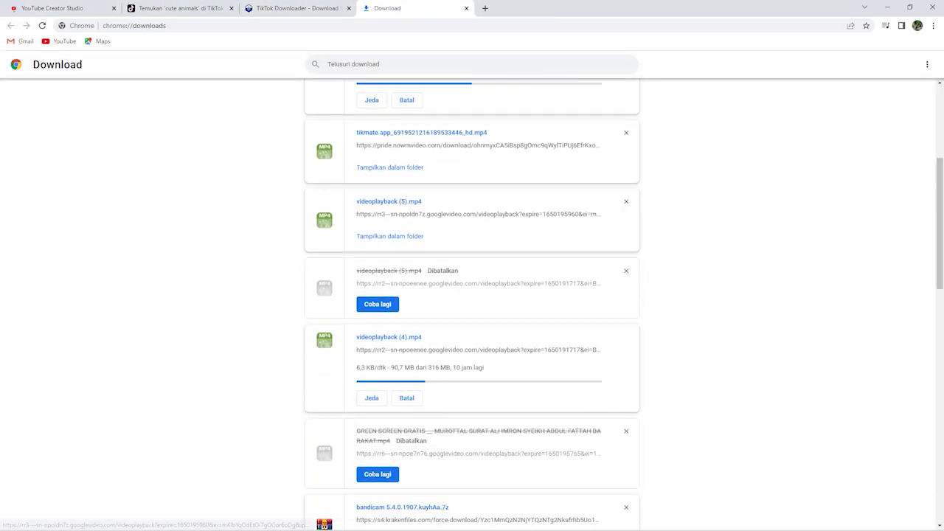
click(910, 7)
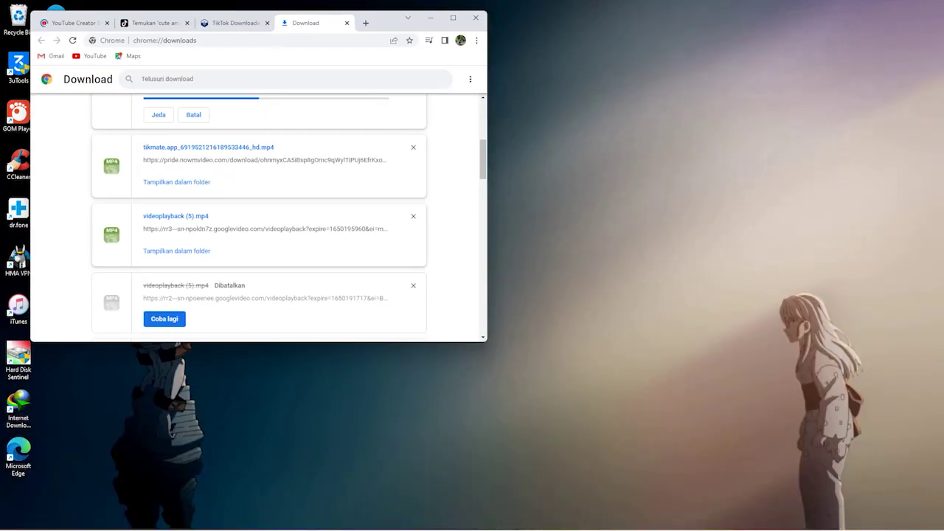
Step: Switch to Premiere Pro and briefly play the Murrotal project's Sequence 02, stopping after a few seconds
click(591, 519)
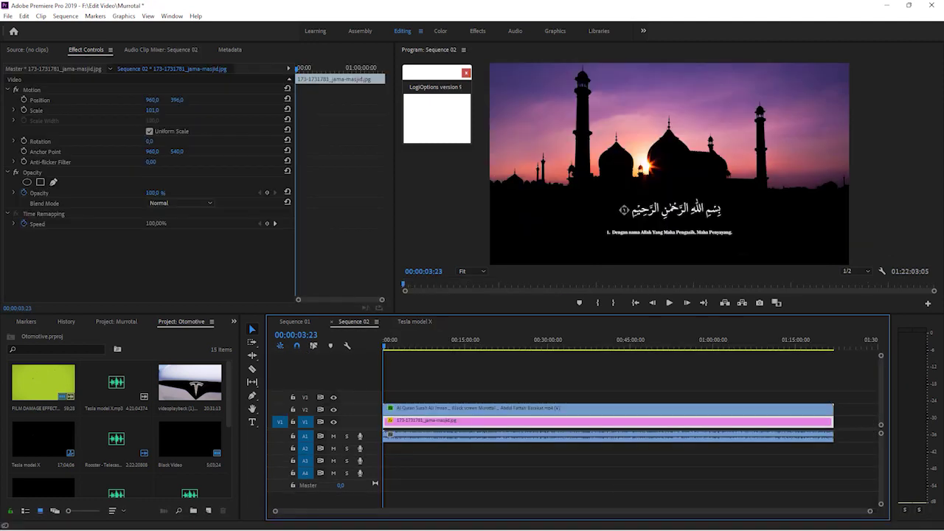
click(394, 436)
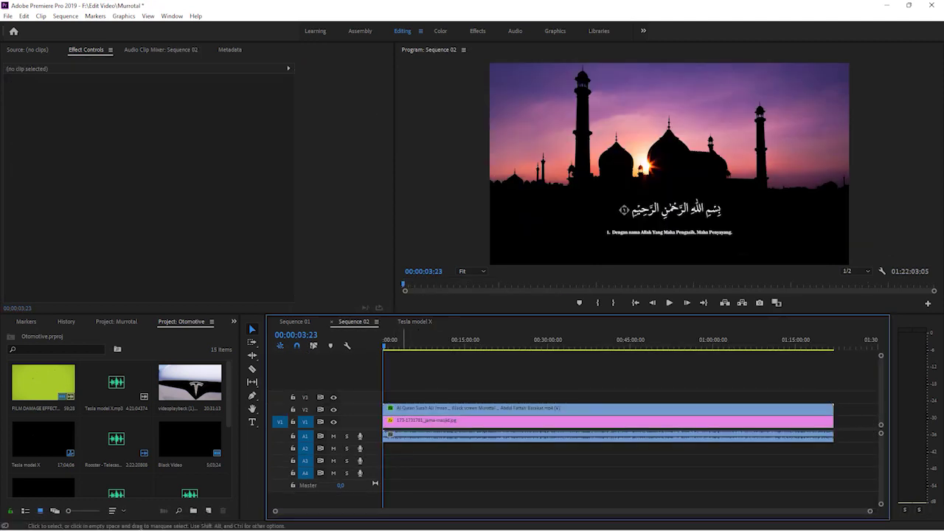
click(438, 376)
click(669, 303)
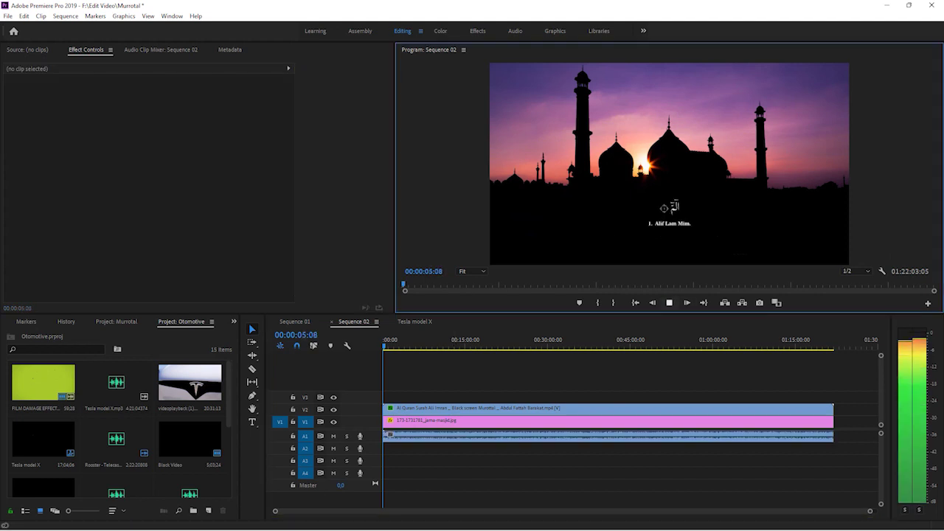
click(669, 302)
Step: Switch back to Chrome and examine the videoplayback entries in the download list
mouse_move(472, 526)
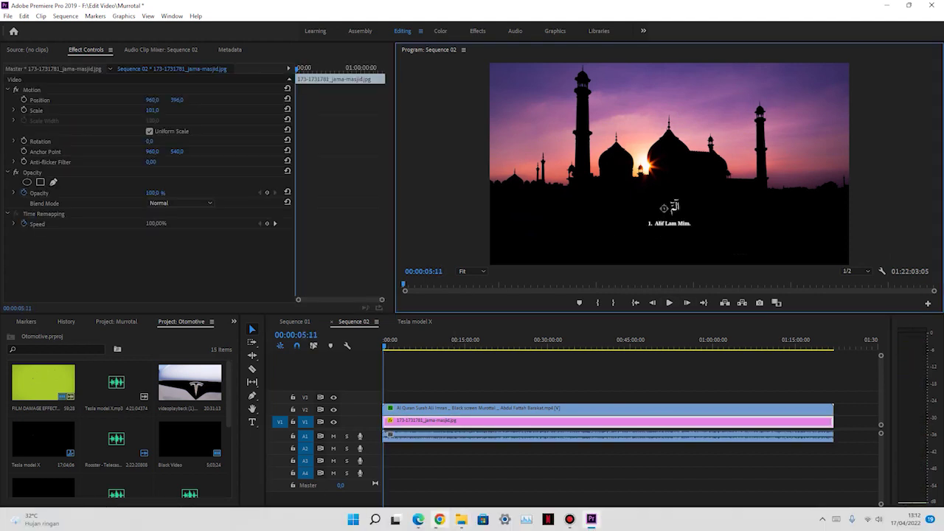
click(440, 519)
scroll(258, 217, down, 5)
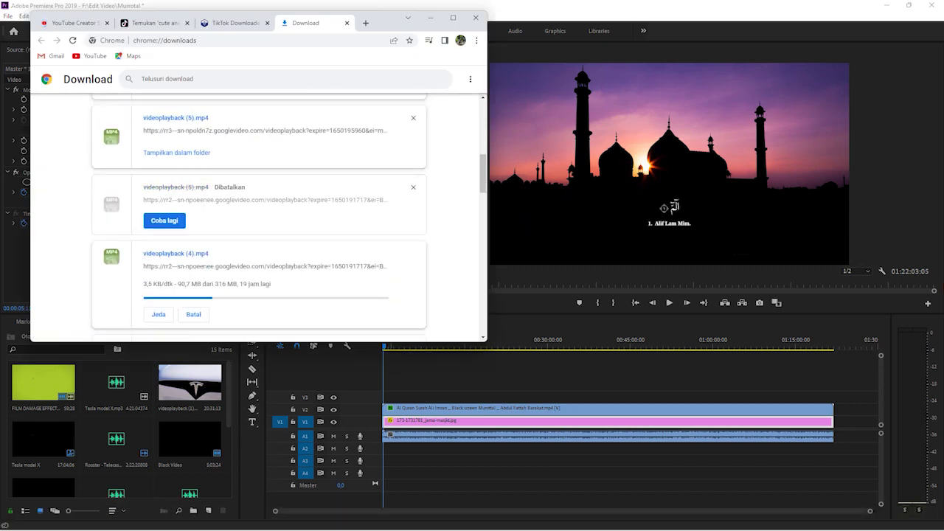
Step: Import the downloaded videoplayback (5).mp4 into Sequence 02 and place it with its audio on V1 and A1, past the end of the existing clips
drag(177, 127, 398, 397)
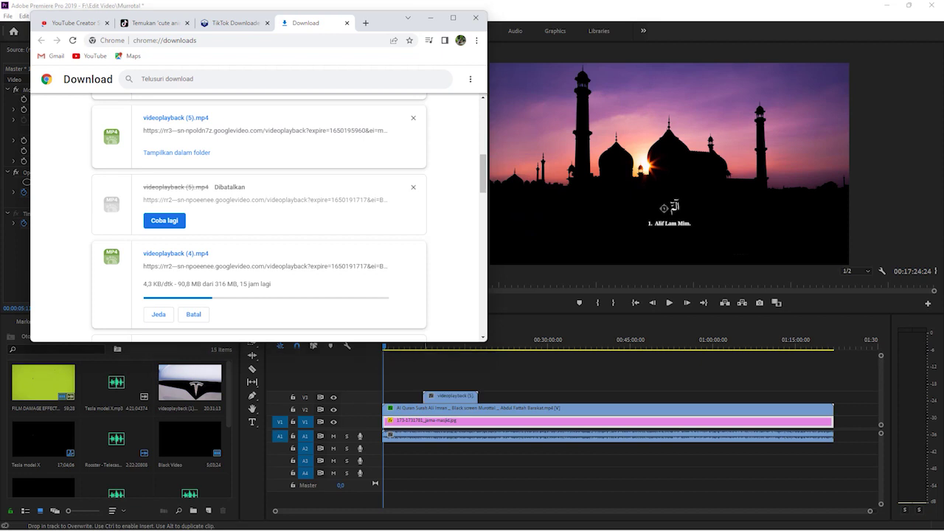
key(alt+Tab)
key(shift+1)
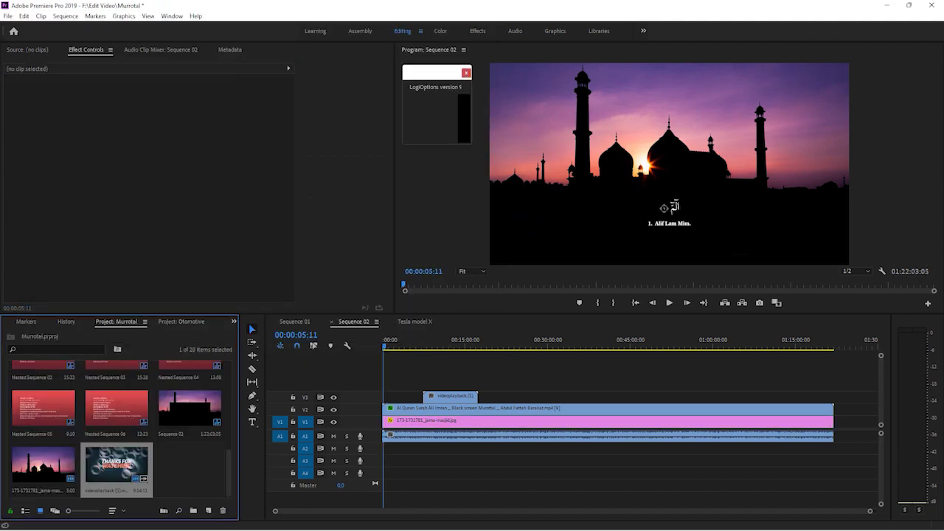
drag(118, 465, 866, 421)
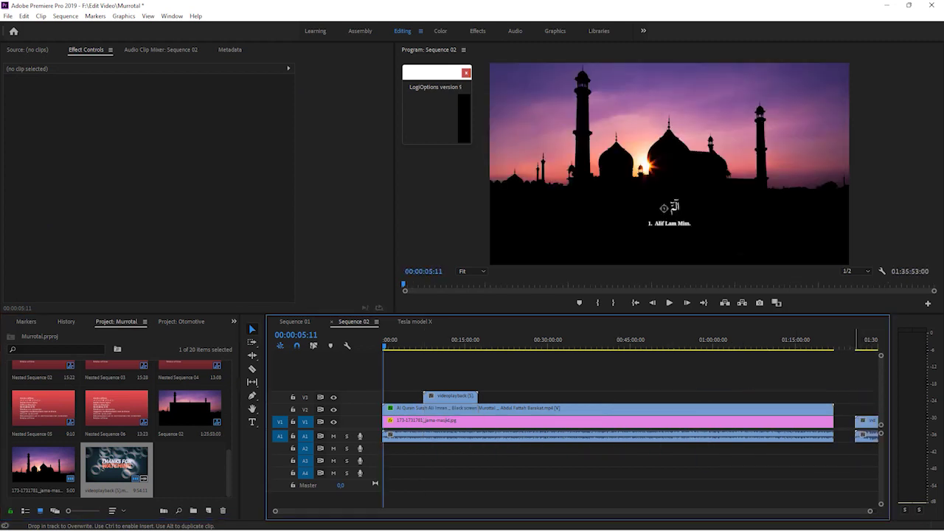
Step: Delete the videoplayback (5).mp4 clip on V3 and the video part of the copy on V1, keeping only the audio on A1
click(431, 396)
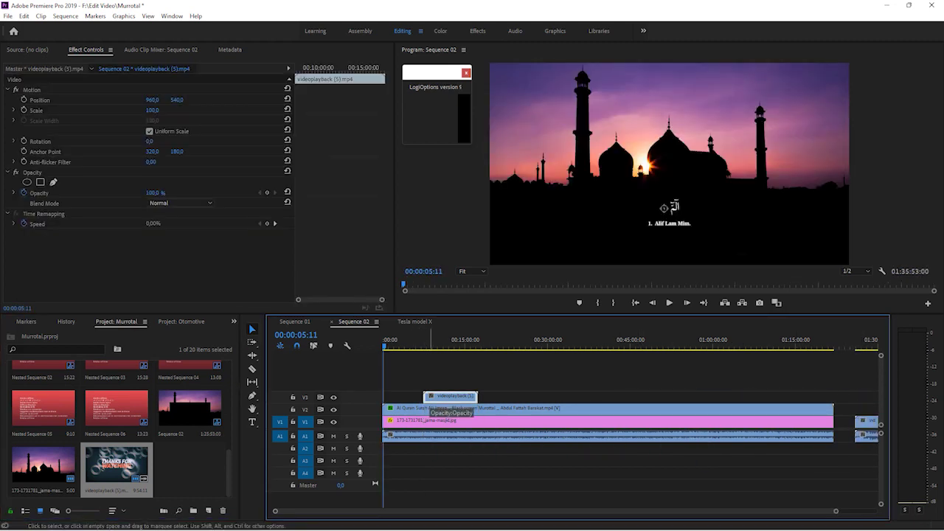
key(Delete)
scroll(431, 399, down, 1)
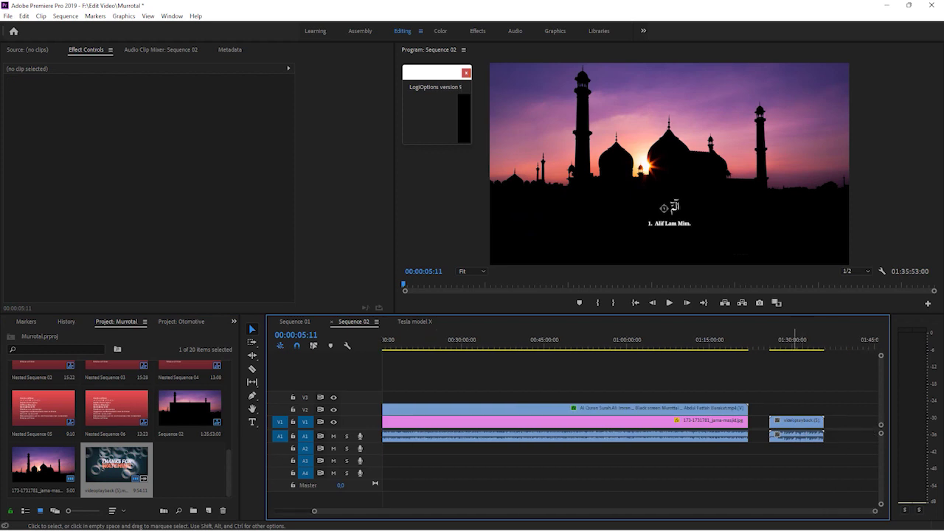
click(794, 340)
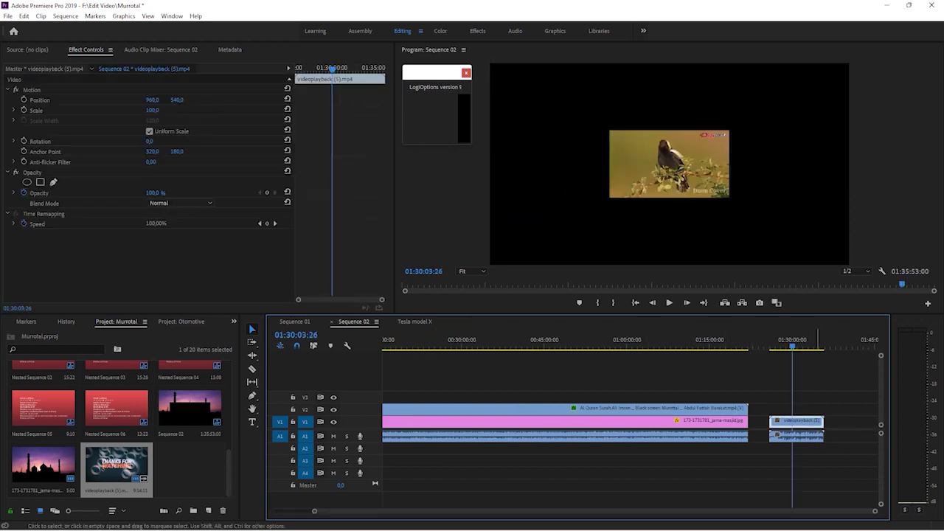
key(Delete)
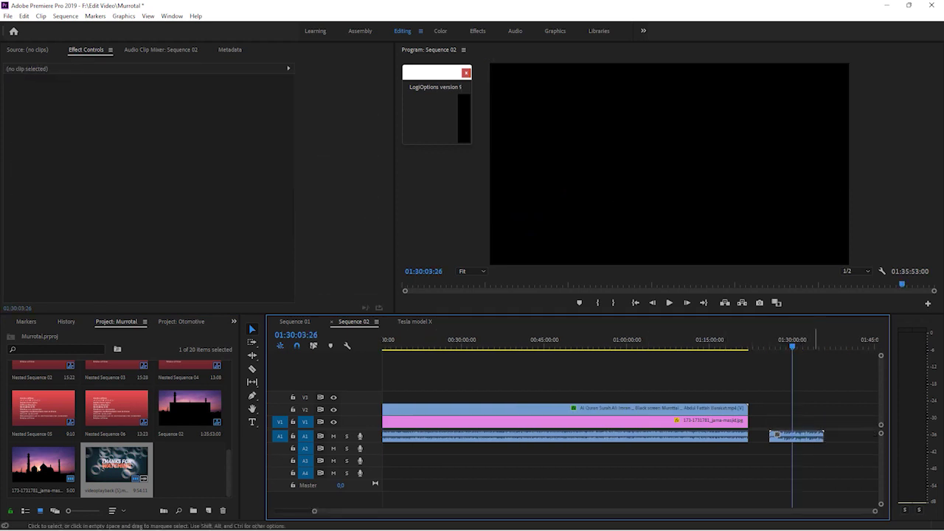
Step: Play the beginning of the remaining videoplayback (5).mp4 audio and trim the clip's start to about 01:26:11
click(777, 340)
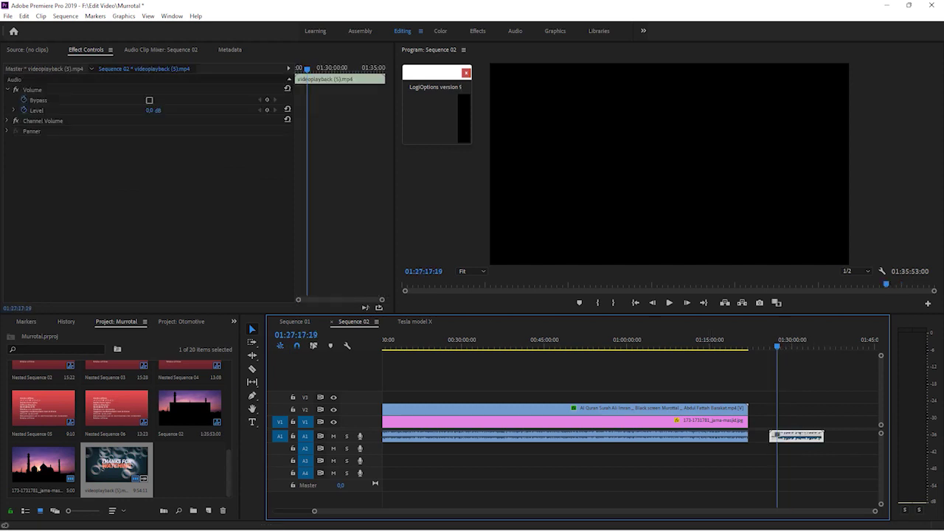
key(equal)
key(equal)
key(equal)
key(equal)
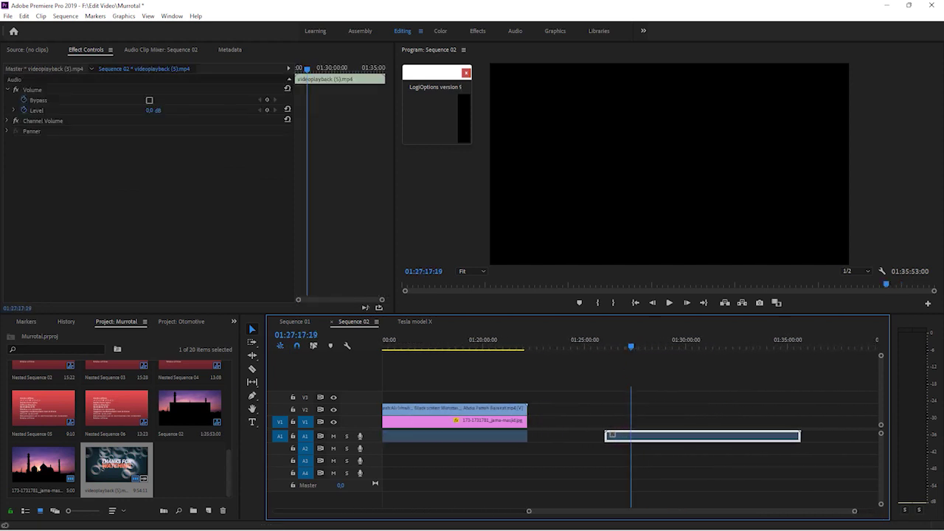
click(669, 302)
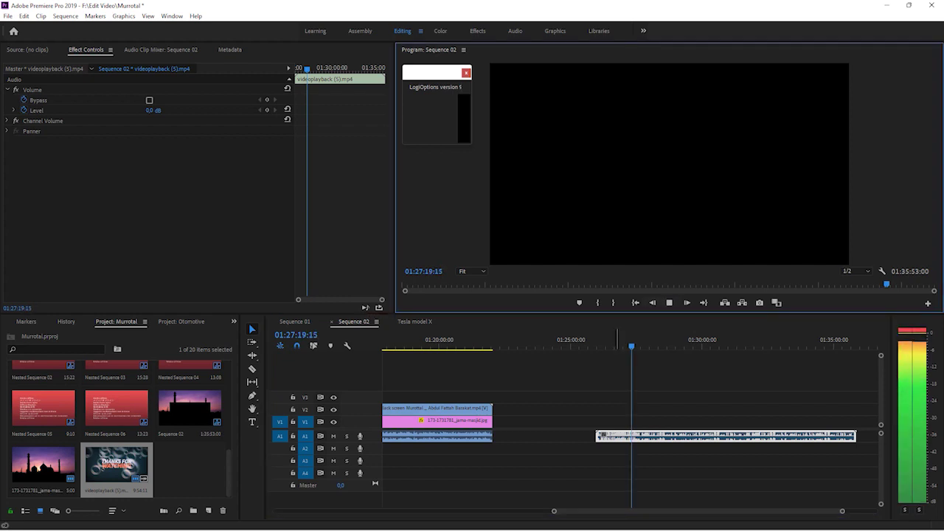
click(607, 340)
click(593, 341)
click(669, 302)
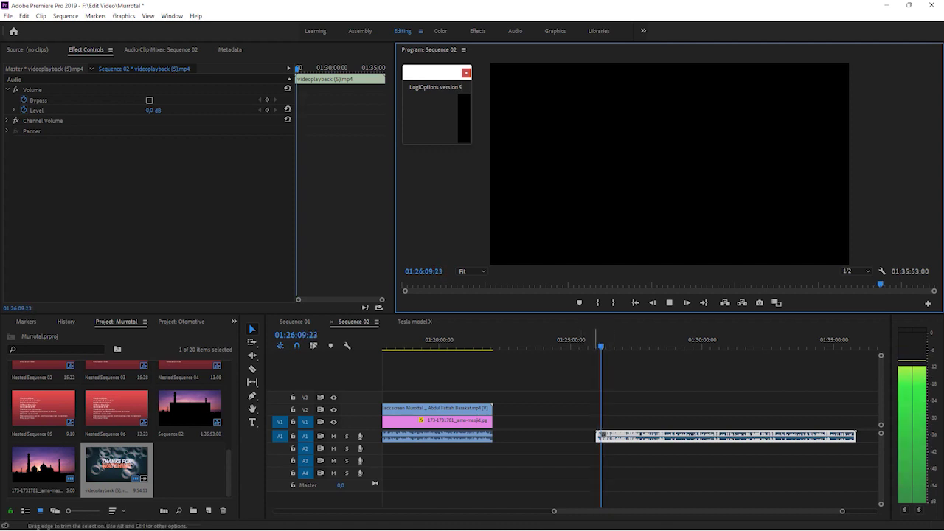
drag(597, 436, 602, 436)
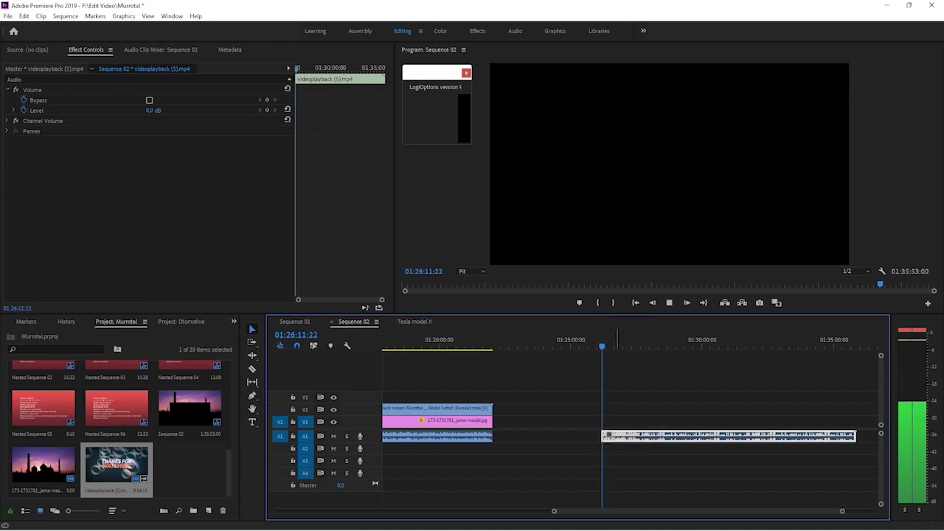
key(space)
Step: Move the trimmed audio clip to track A2 so that it ends together with the main recitation video
scroll(703, 340, up, 3)
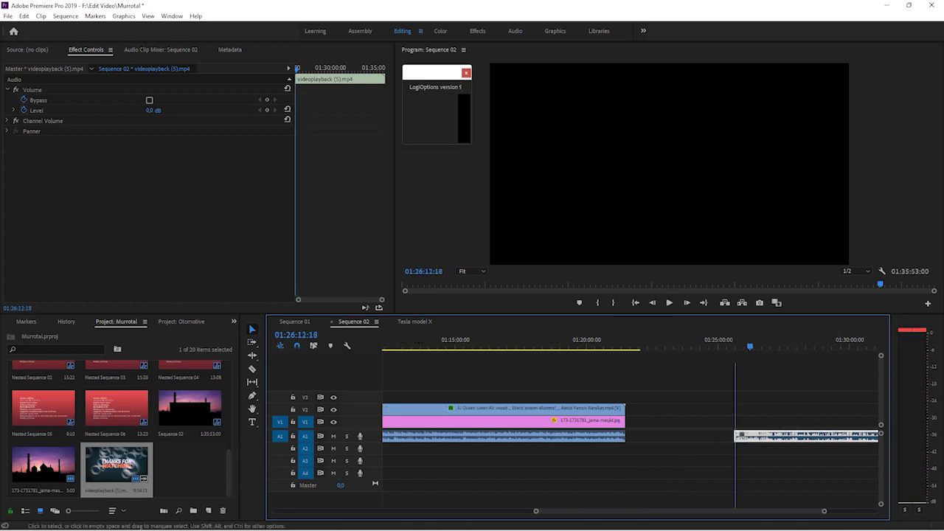
scroll(810, 436, up, 1)
drag(809, 436, 447, 448)
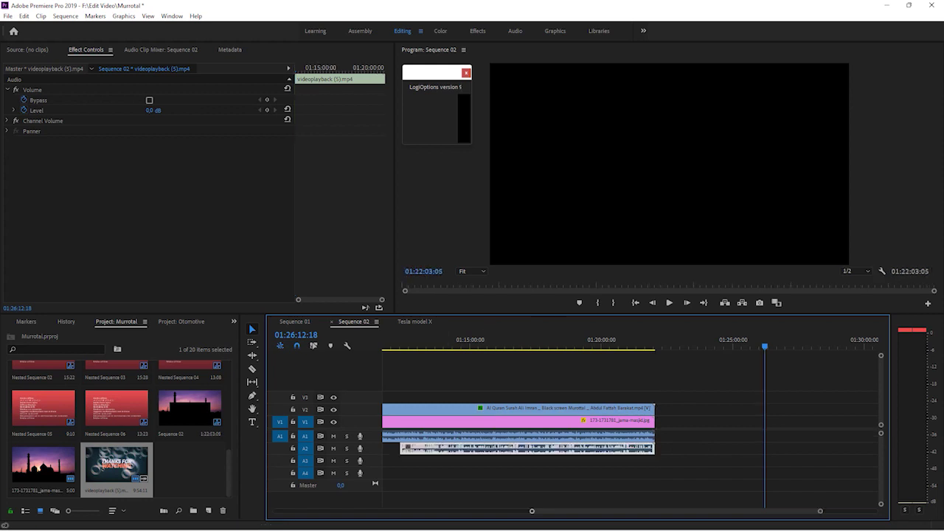
Step: Duplicate the audio clip backwards along A2 until six copies sit end to end, finishing at the video's end
drag(820, 510, 878, 510)
scroll(759, 432, up, 4)
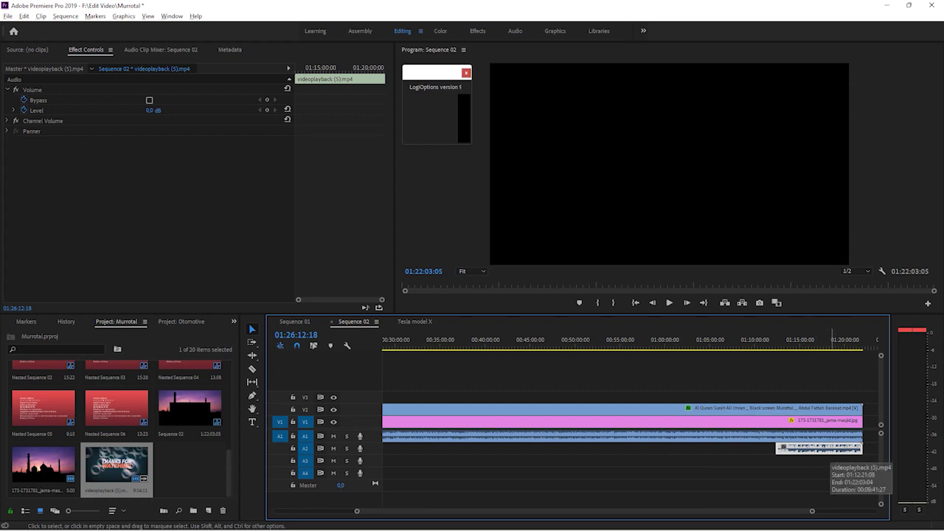
drag(832, 447, 749, 449)
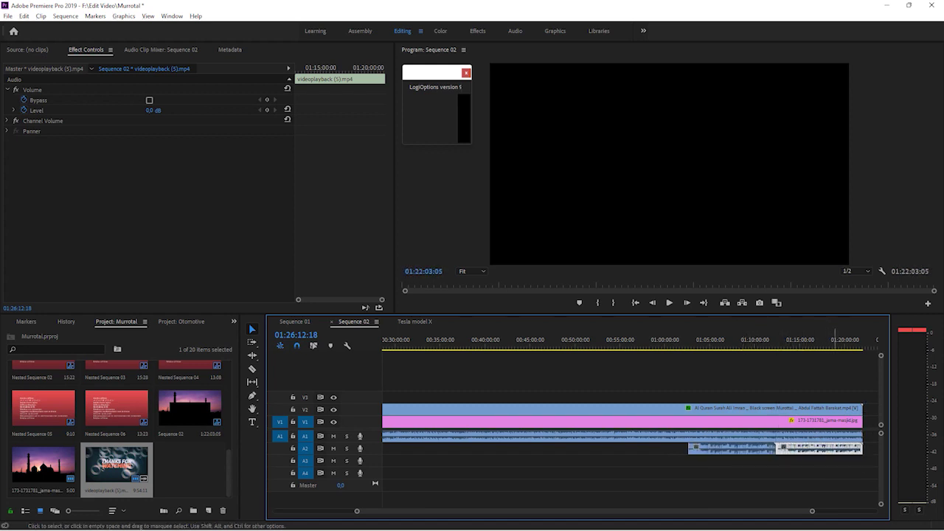
drag(834, 447, 540, 447)
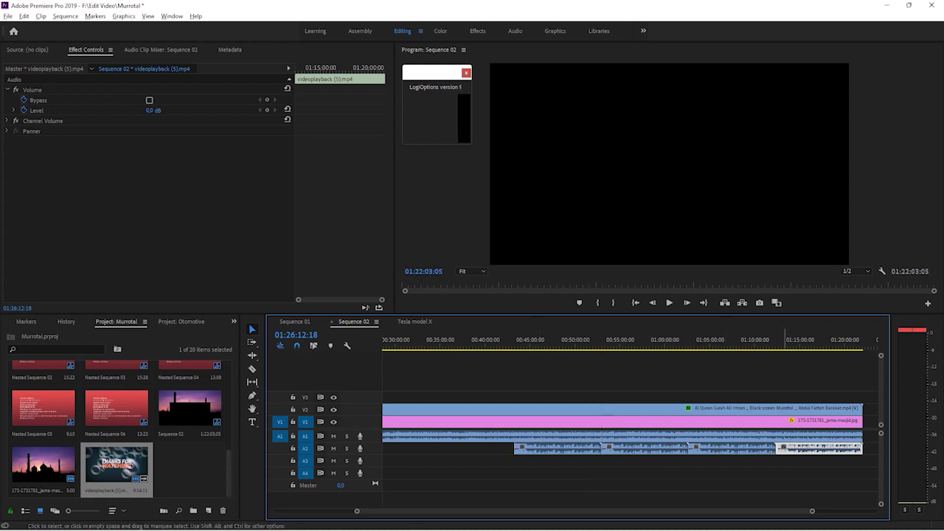
drag(843, 448, 499, 447)
mouse_move(834, 448)
mouse_down()
mouse_move(413, 447)
mouse_move(765, 464)
mouse_move(819, 444)
mouse_up()
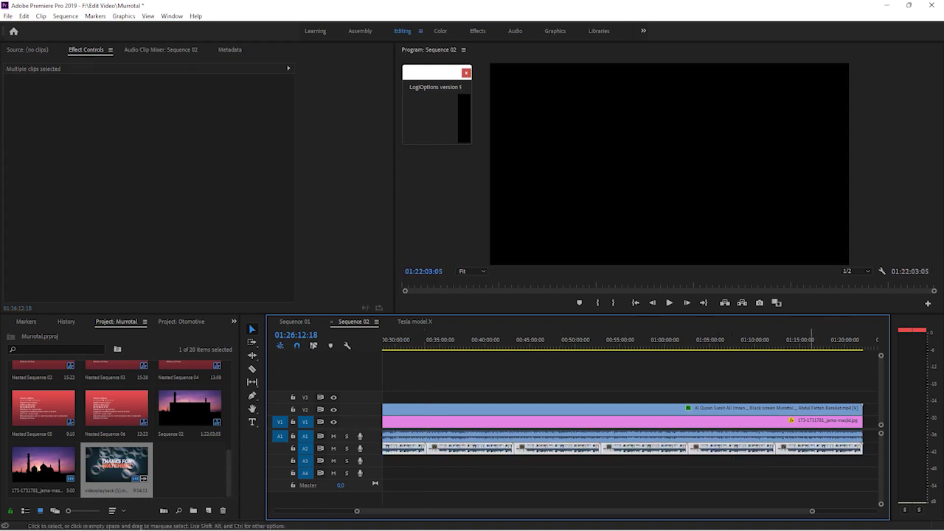
Step: Copy two of the A2 audio clips to the very start of track A2
scroll(630, 435, up, 3)
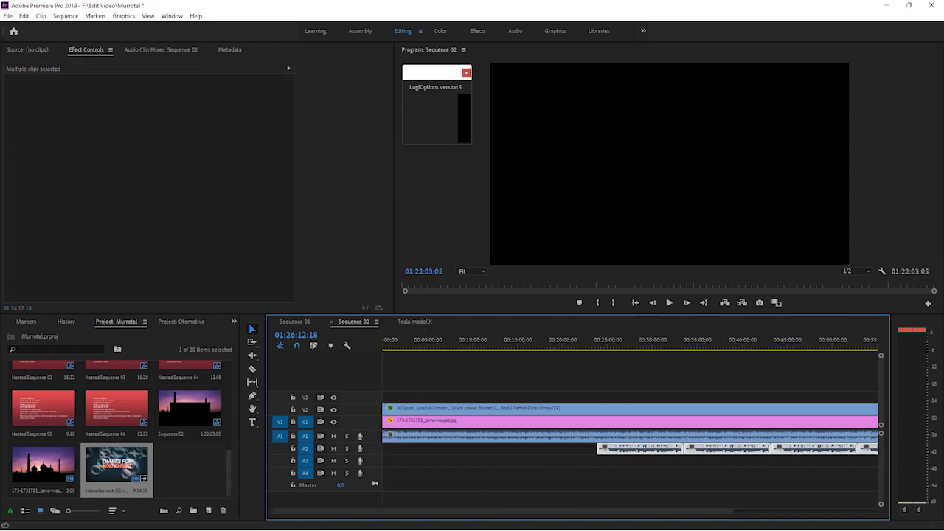
drag(730, 510, 870, 510)
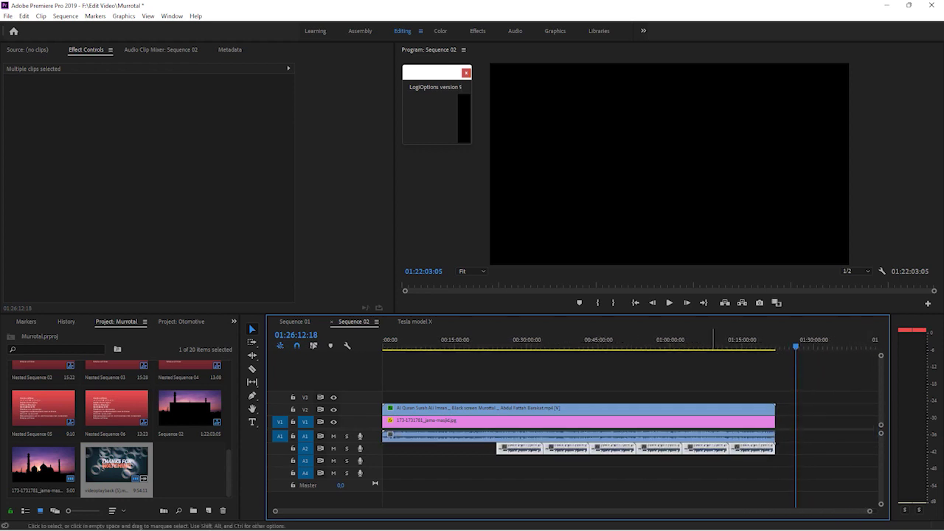
click(695, 376)
mouse_move(539, 462)
mouse_down()
mouse_move(573, 449)
mouse_move(528, 447)
mouse_up()
drag(445, 448, 444, 448)
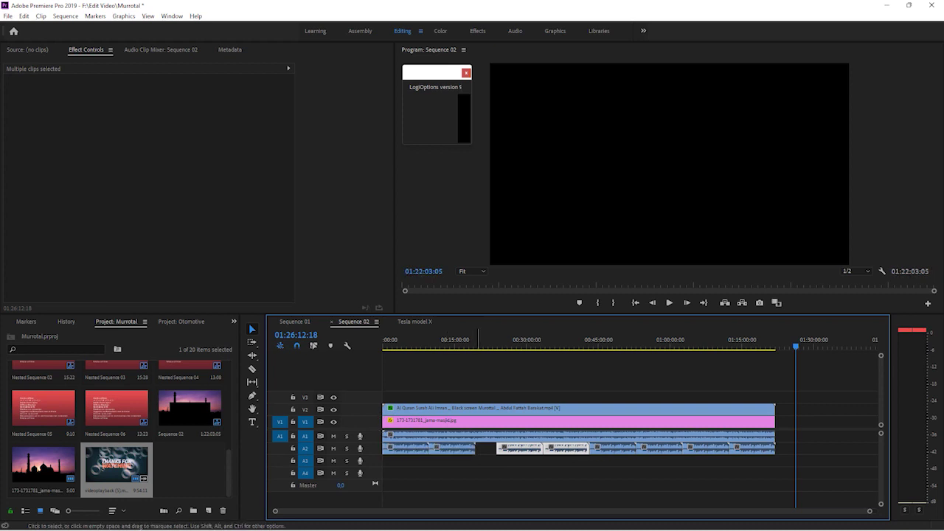
Step: Close the gap between the A2 audio clips and fill the track's remainder with another copy ending with the main video
click(489, 449)
click(530, 448)
drag(514, 442, 775, 446)
click(758, 462)
click(826, 461)
Step: Play the sequence from around 00:04:28 to check how the recitation and the A2 background audio sound together
click(749, 341)
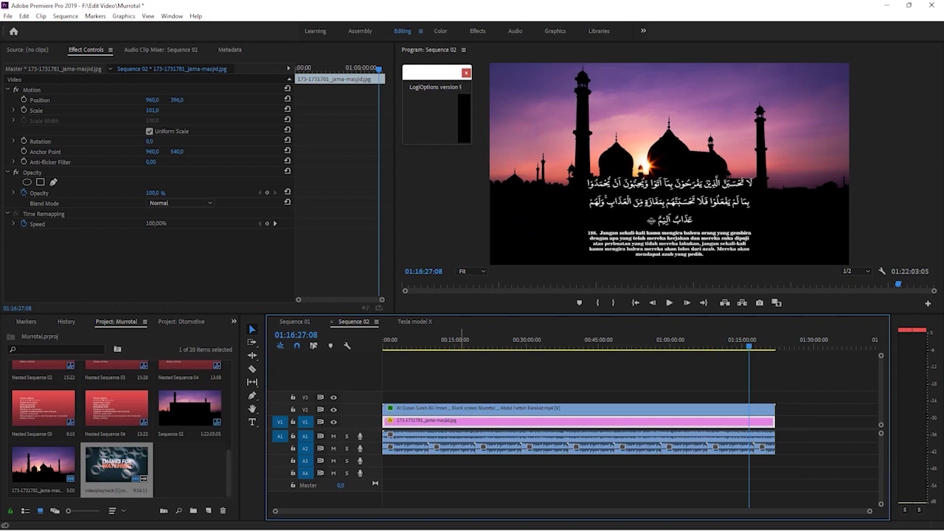
mouse_move(420, 340)
mouse_down()
mouse_move(405, 339)
mouse_move(526, 341)
mouse_move(403, 341)
mouse_up()
click(669, 302)
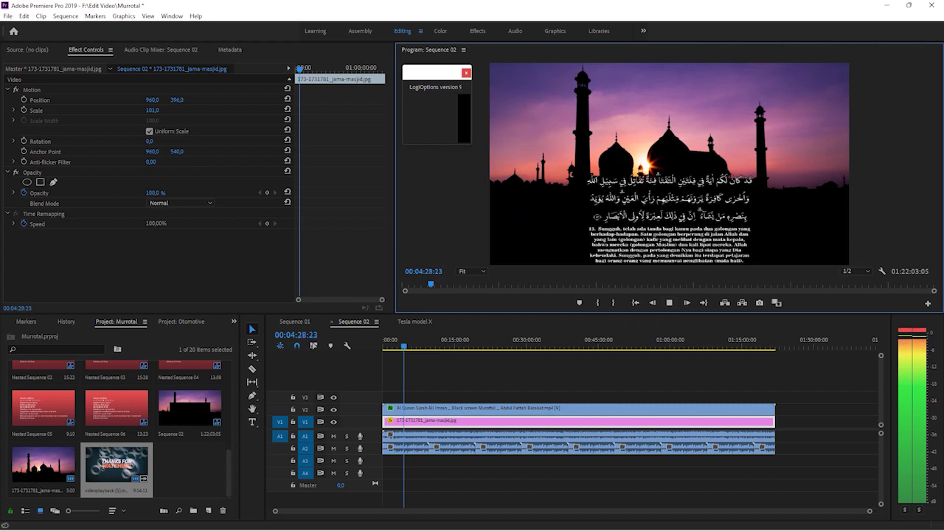
click(669, 302)
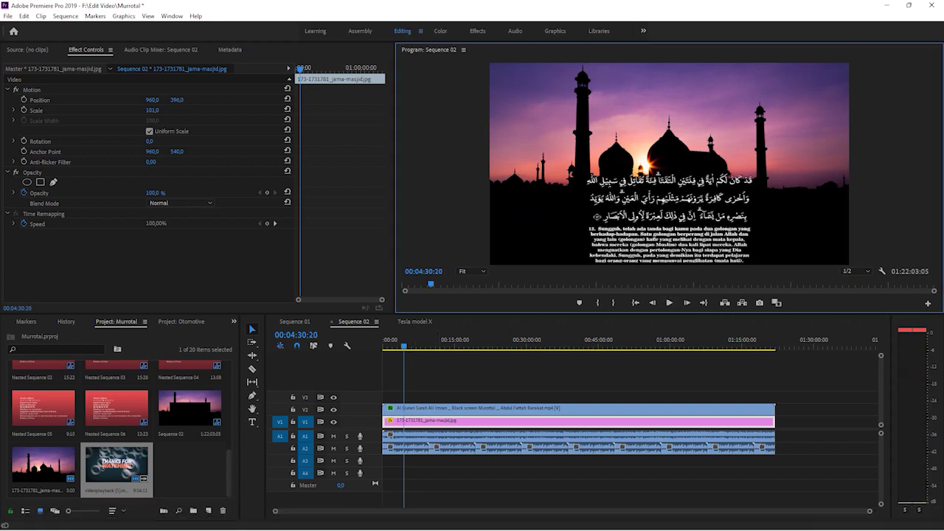
Step: Switch to Chrome, maximize its window and check the progress of the files in the download list
mouse_move(439, 521)
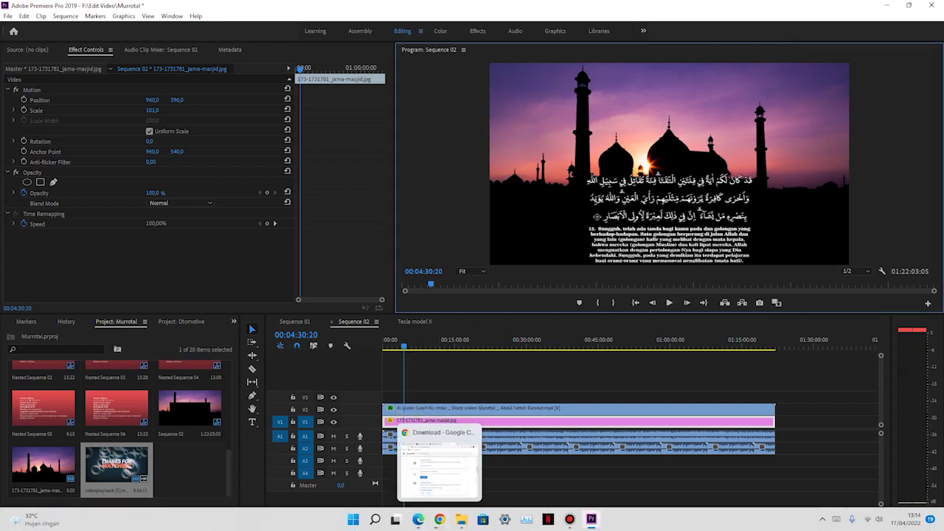
click(440, 461)
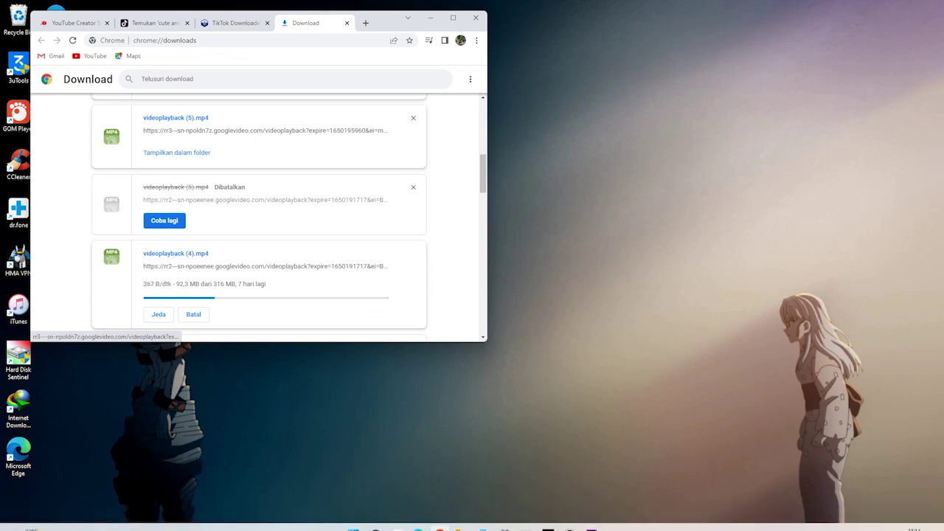
scroll(258, 217, up, 1)
scroll(258, 218, down, 2)
scroll(258, 217, up, 10)
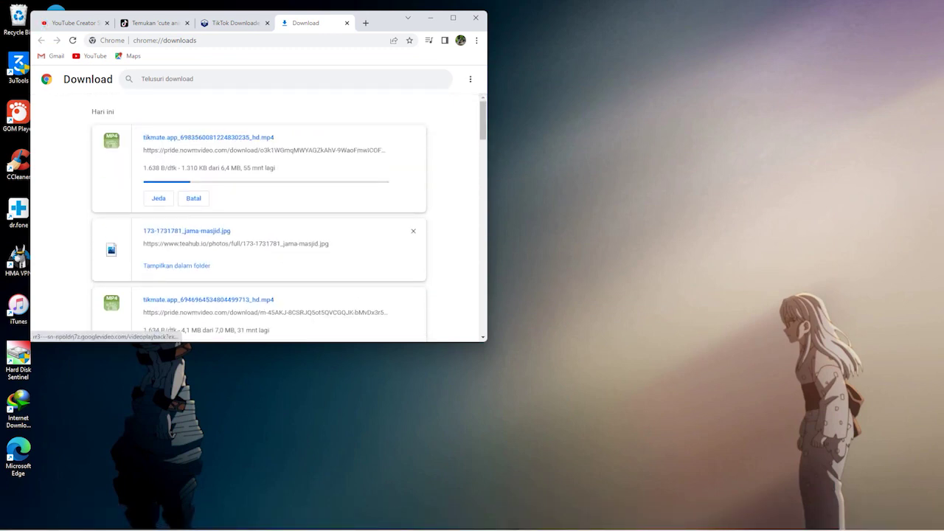
scroll(258, 218, down, 2)
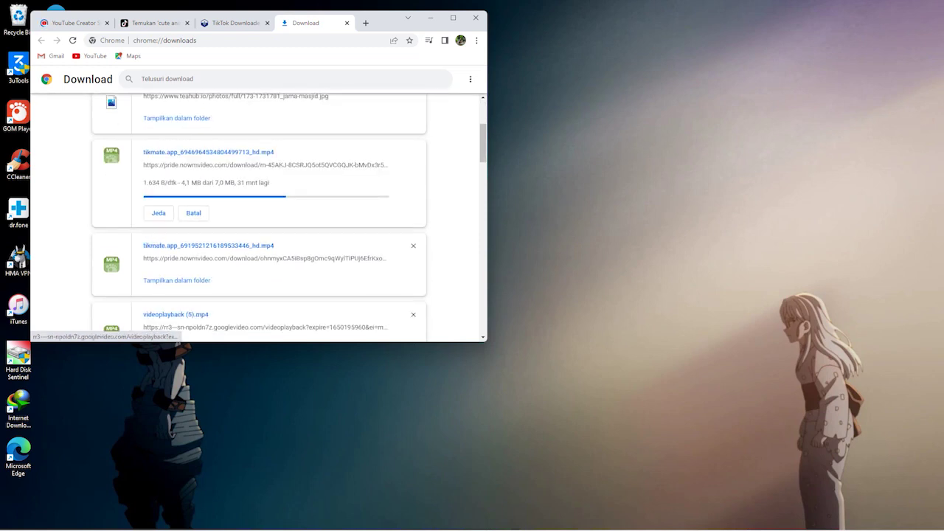
scroll(258, 218, up, 2)
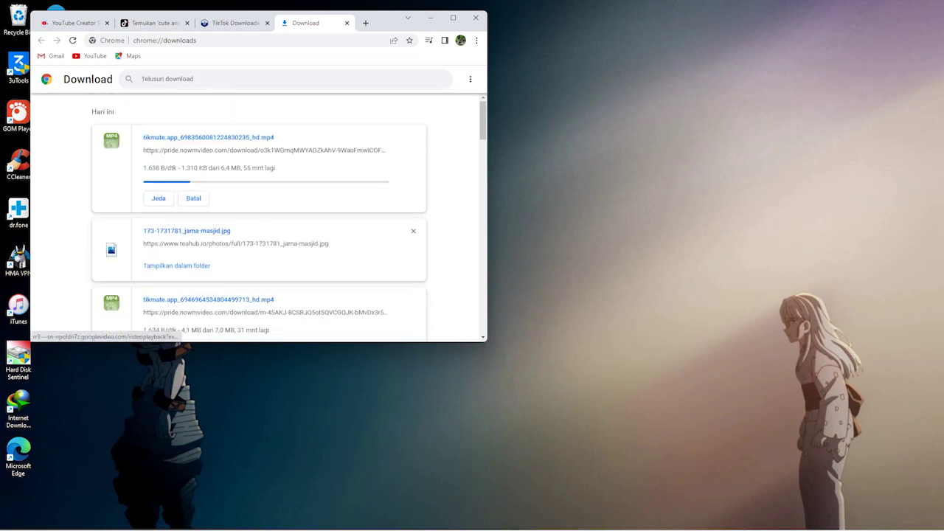
click(453, 17)
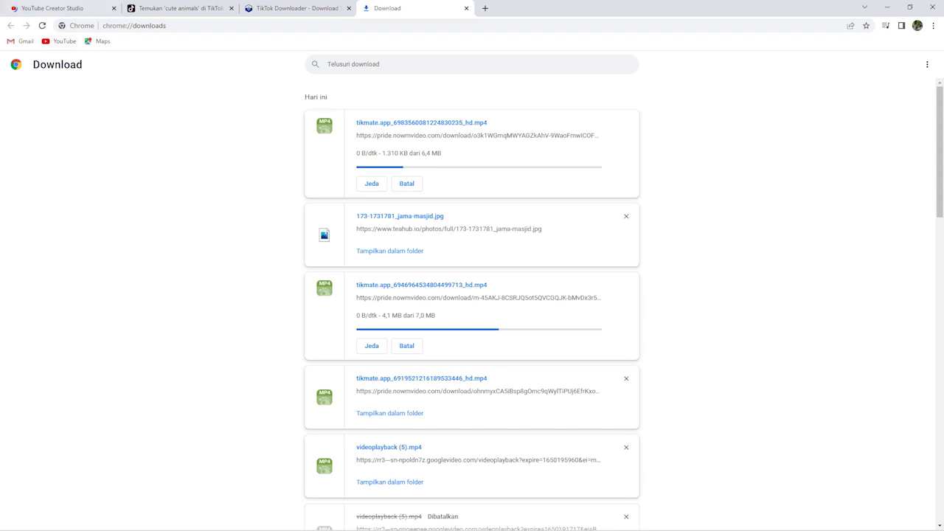
Step: Bring up YouTube Studio and open the channel's audio library of free music
key(ctrl+1)
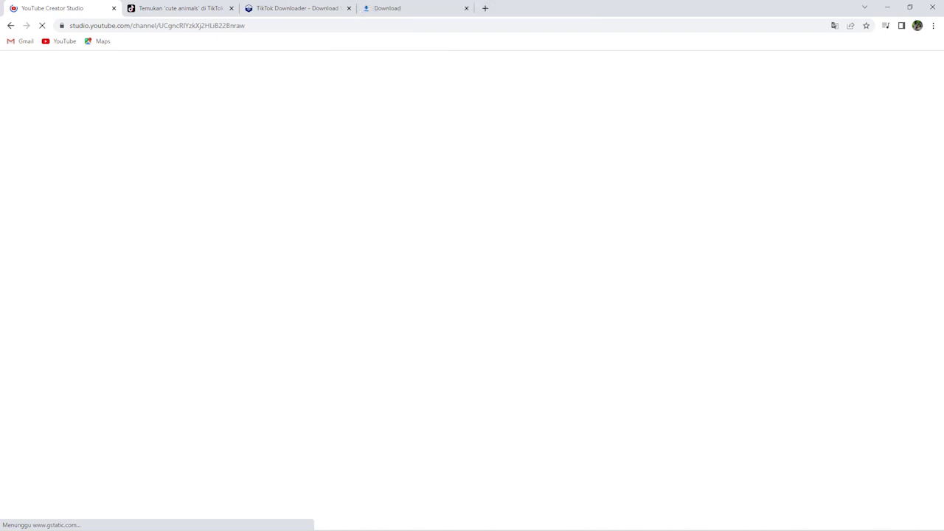
mouse_move(819, 522)
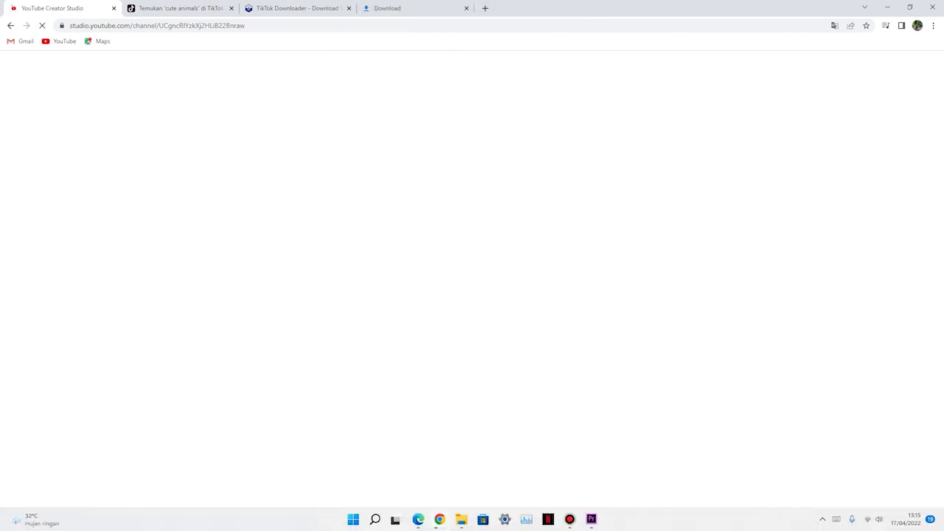
click(873, 519)
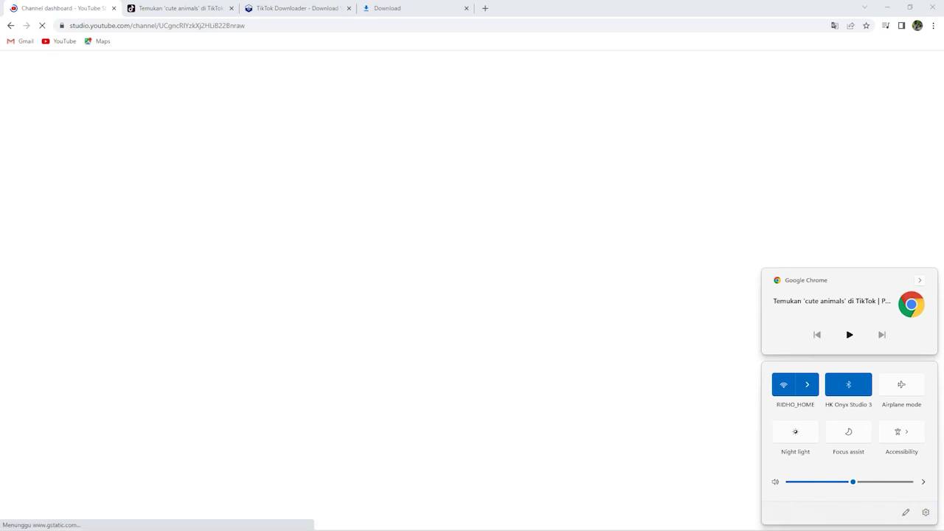
key(Escape)
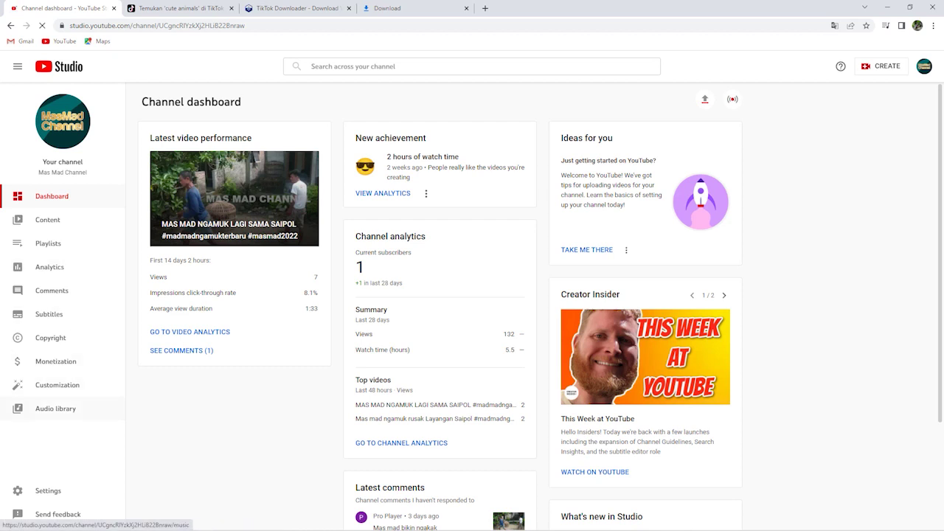
click(55, 408)
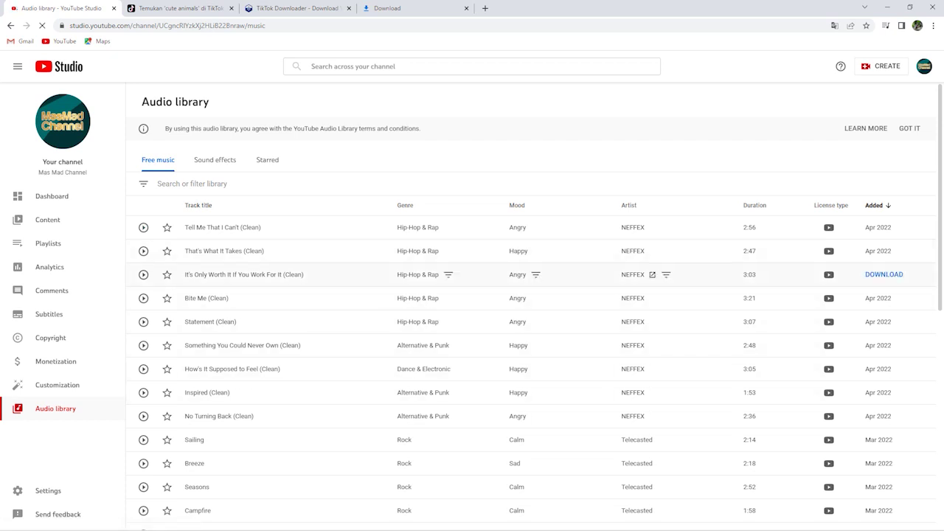
Step: Browse the free music list and sort the tracks by duration, shortest first
scroll(531, 301, down, 3)
scroll(531, 313, down, 3)
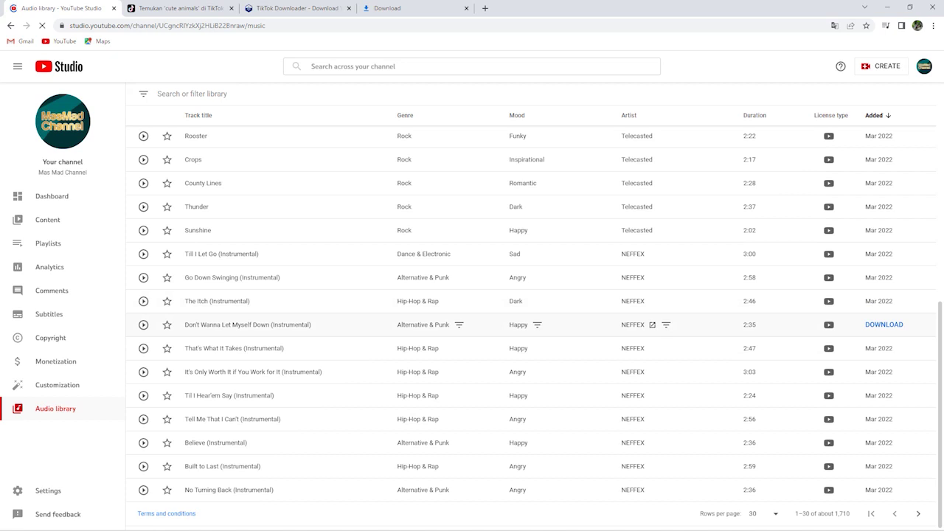
scroll(531, 197, up, 5)
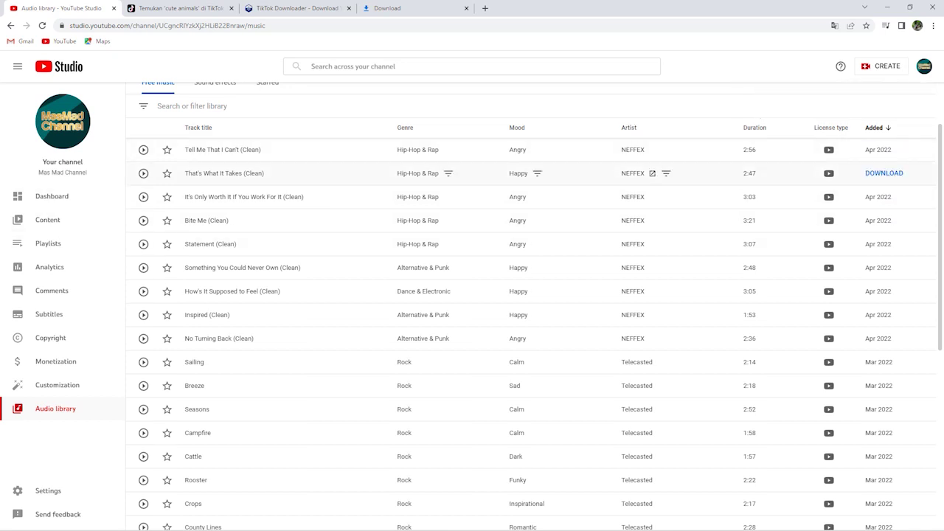
scroll(540, 331, down, 5)
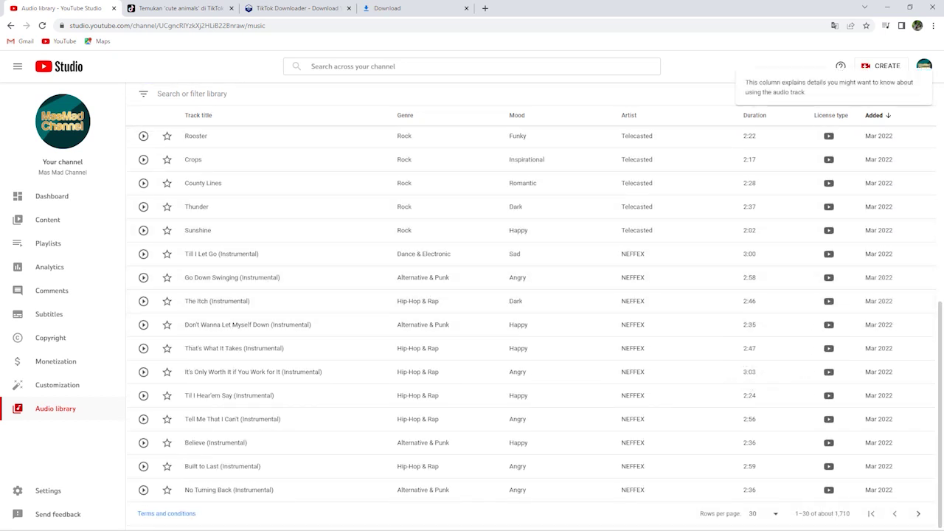
click(755, 115)
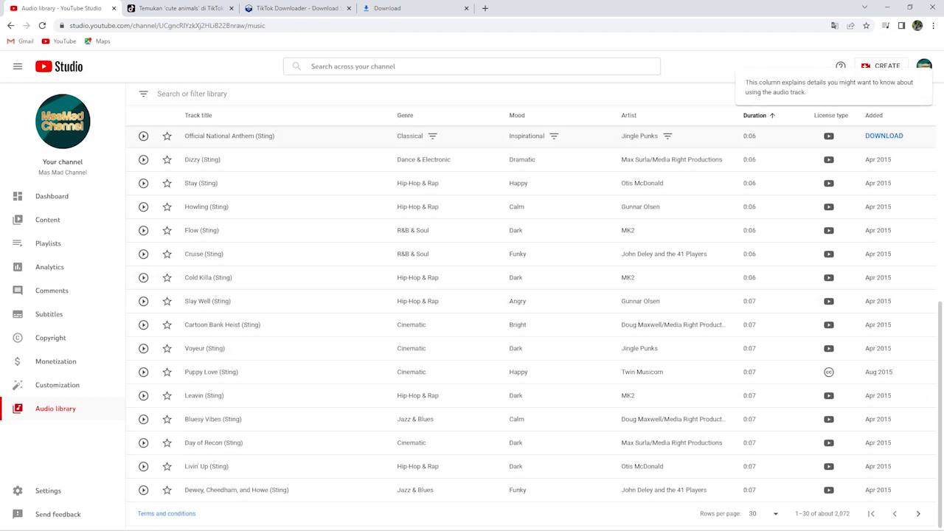
scroll(531, 327, up, 3)
scroll(516, 221, up, 3)
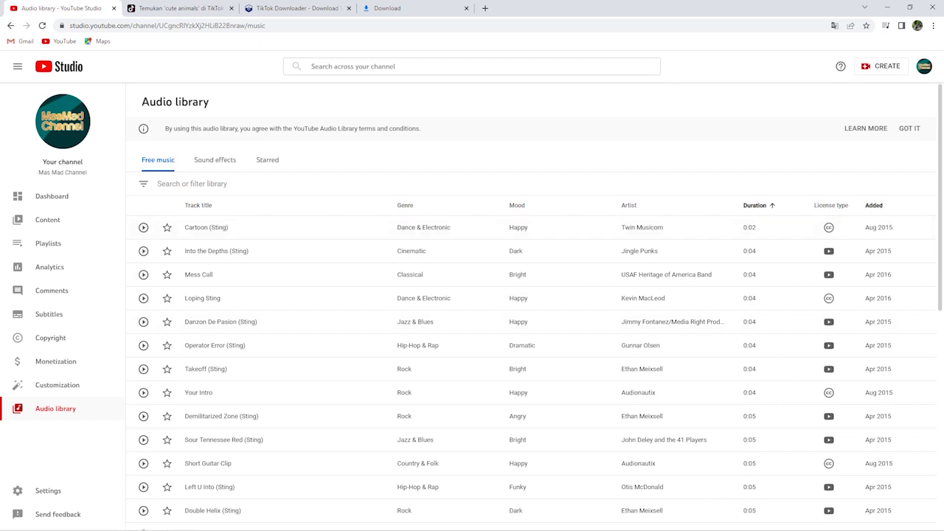
Step: Read the license terms of the tracks Cartoon (Sting) and Into the Depths (Sting)
click(829, 227)
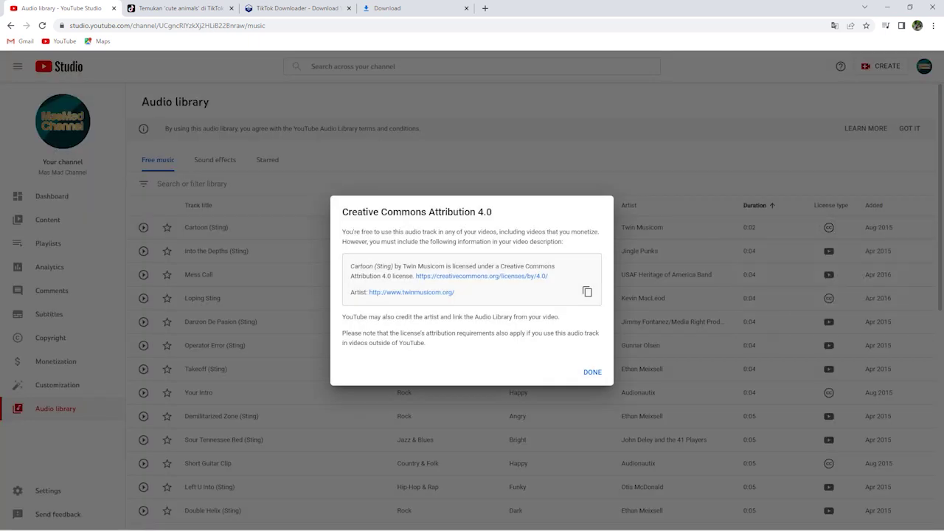
drag(564, 241, 419, 241)
click(420, 241)
click(592, 372)
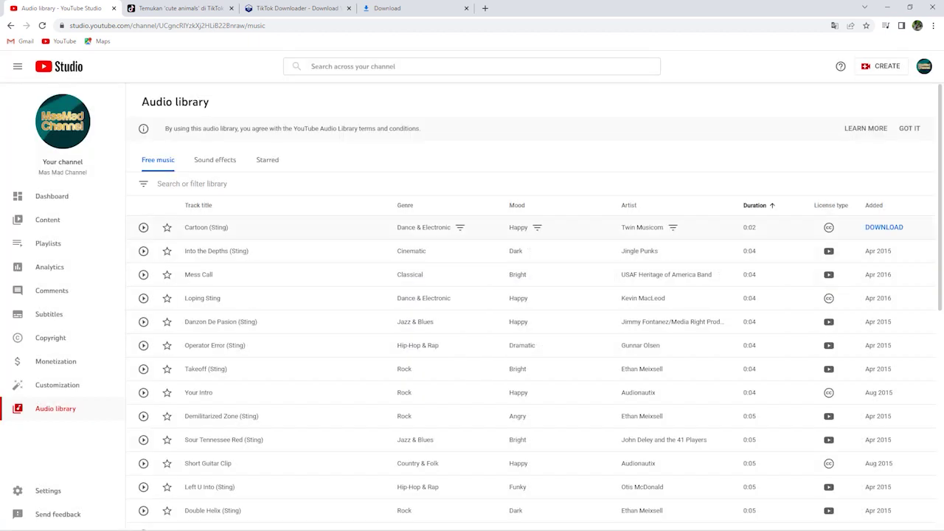
click(828, 250)
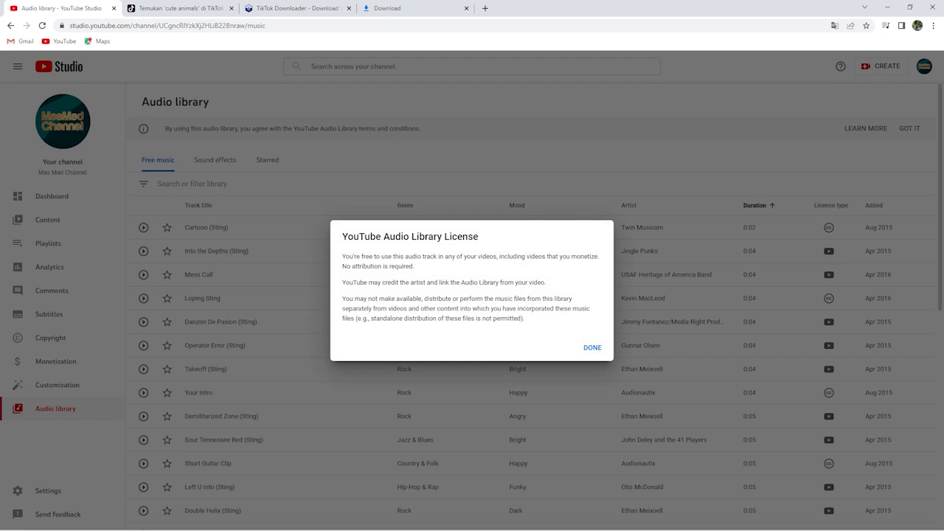
click(593, 347)
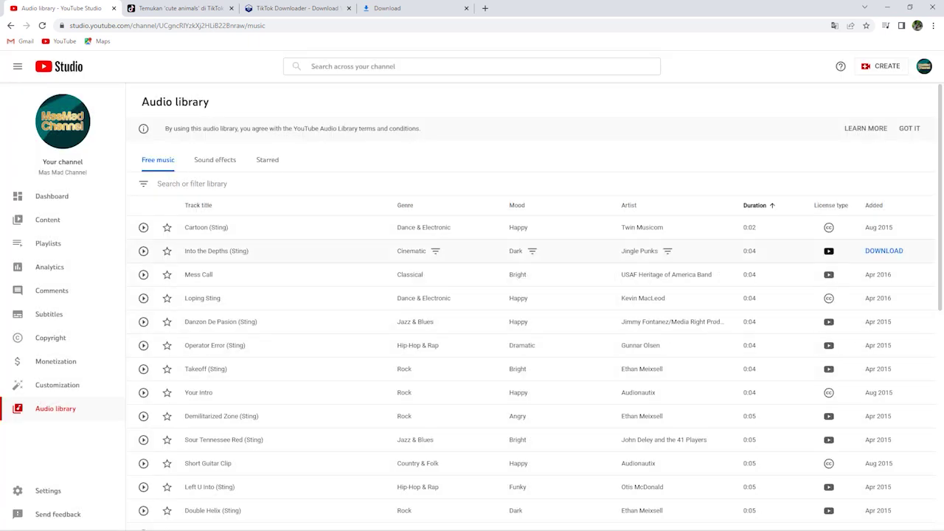
Step: Look over the sorted track list and review the attribution requirements of Cartoon (Sting) again
scroll(531, 295, down, 6)
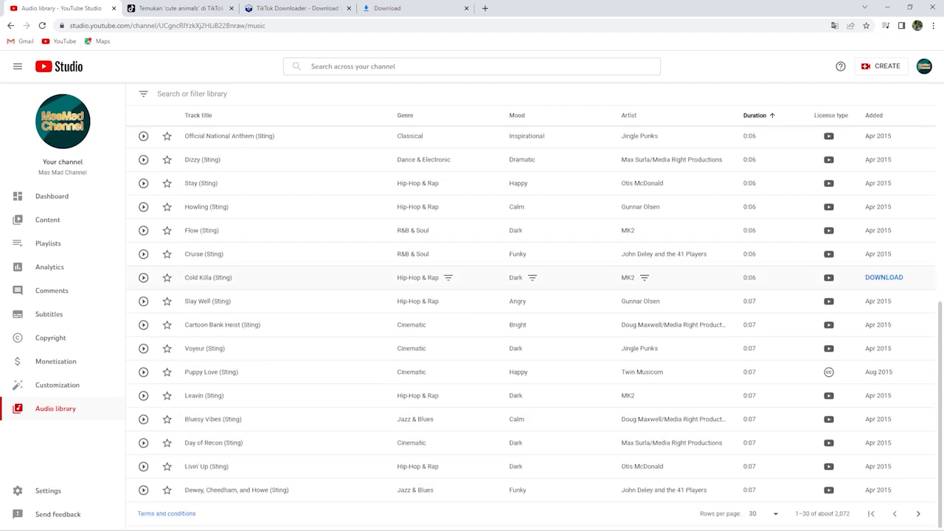
scroll(531, 277, up, 6)
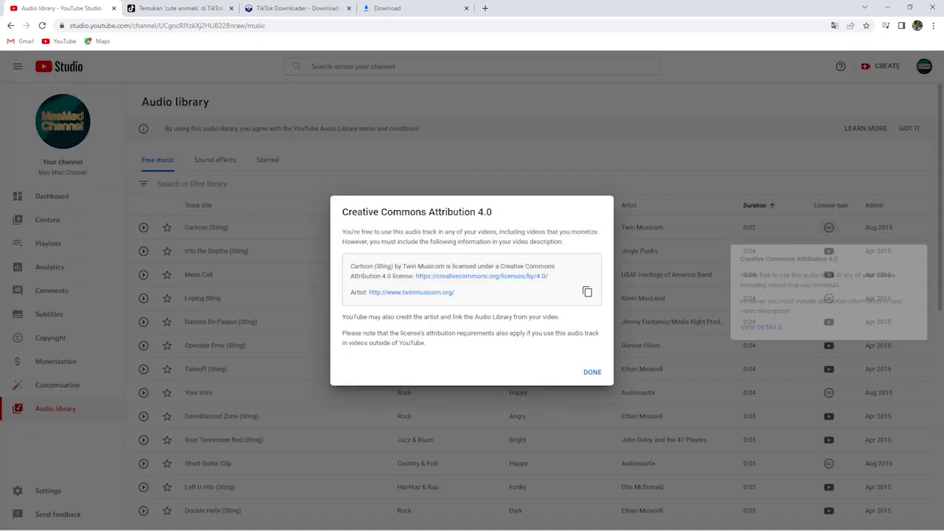
click(829, 227)
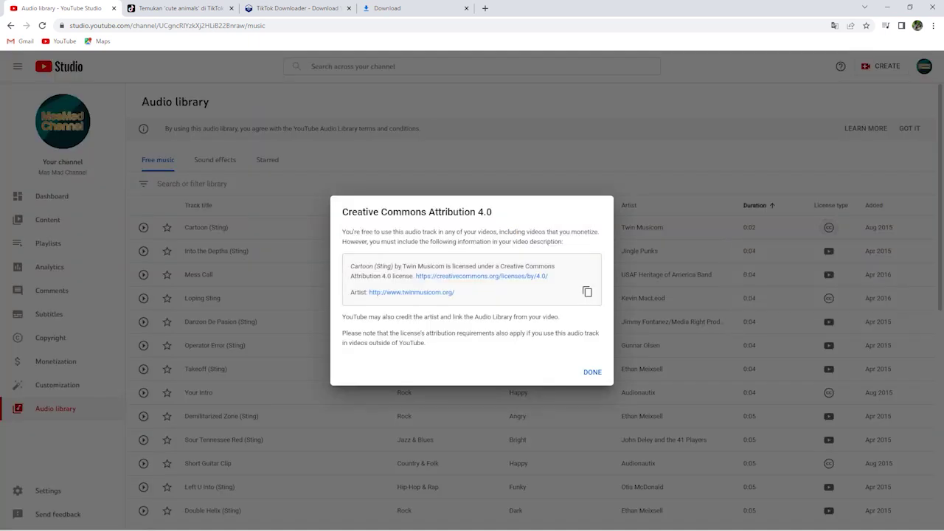
click(592, 372)
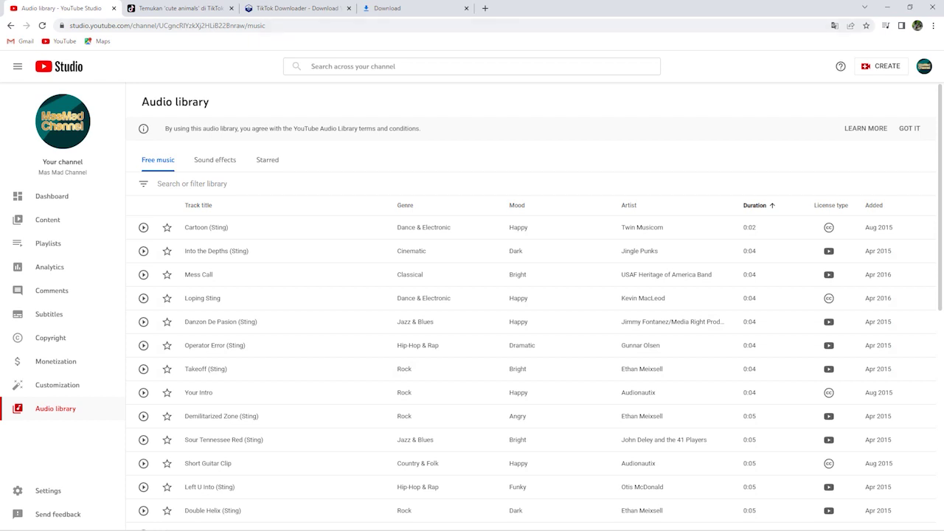
Step: Switch to Adobe Premiere Pro, dismiss the LogiOptions window on the way, and bring up the Tesla model X sequence
click(865, 6)
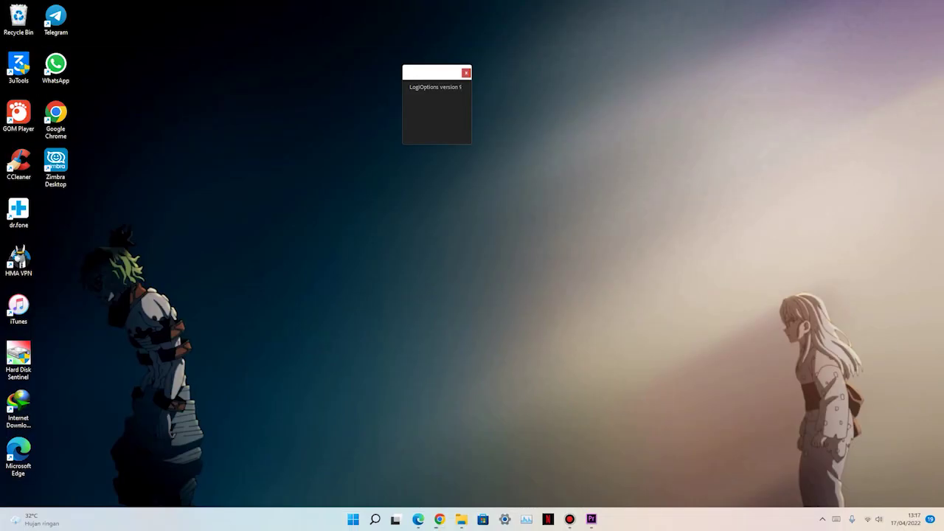
click(466, 72)
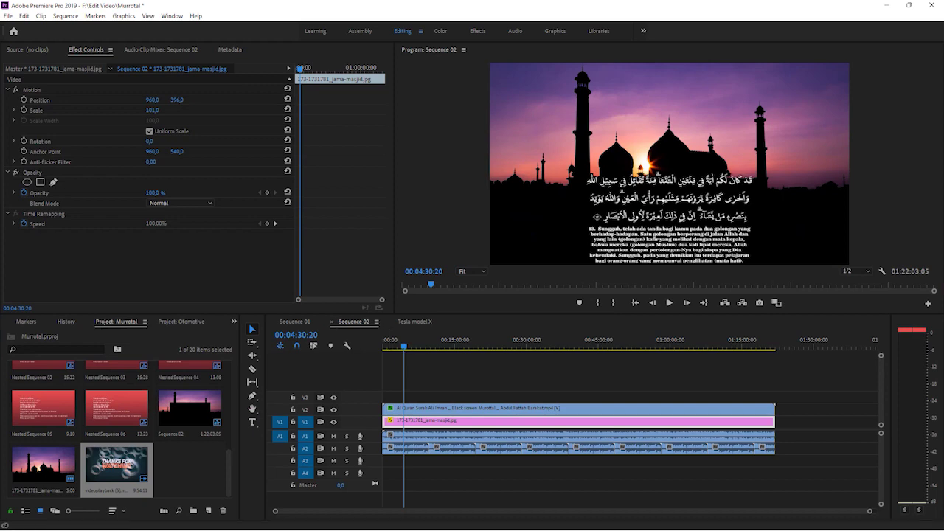
click(415, 322)
Step: Examine the whole Tesla model X timeline, including the leftover clips around 00;11;43;25
click(537, 340)
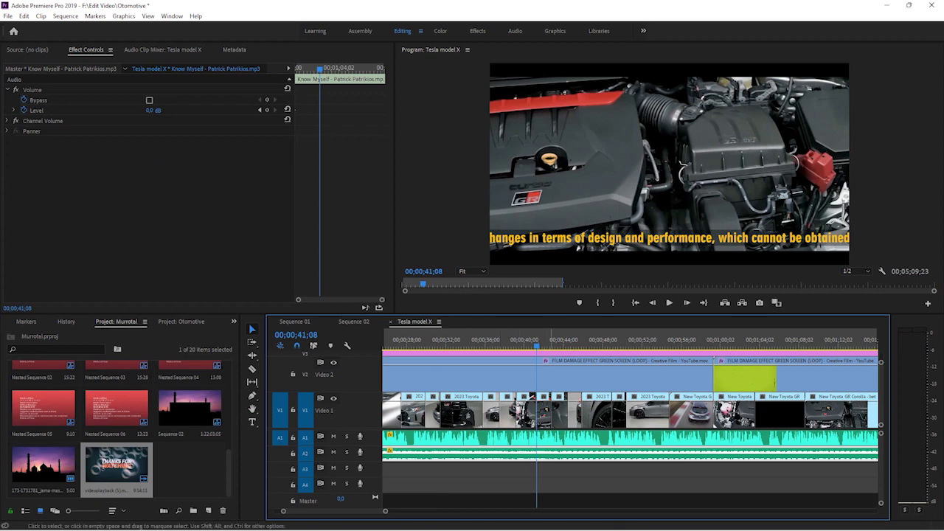
click(563, 340)
key(minus)
key(minus)
key(minus)
key(minus)
key(minus)
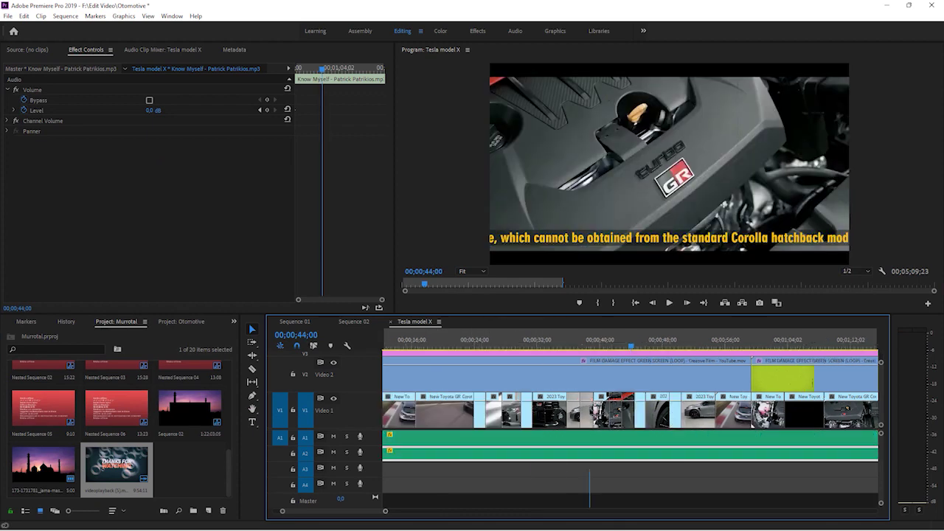
key(minus)
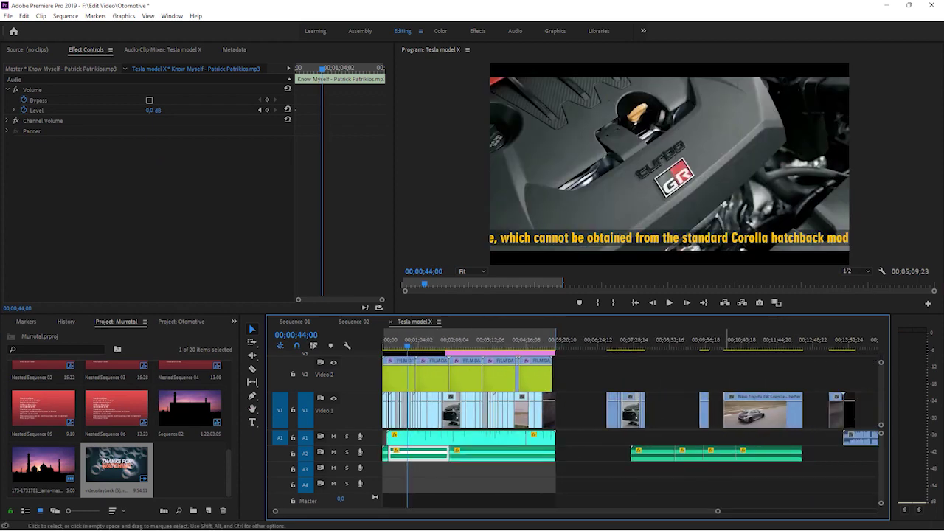
scroll(630, 421, down, 9)
drag(615, 340, 511, 341)
scroll(575, 420, up, 8)
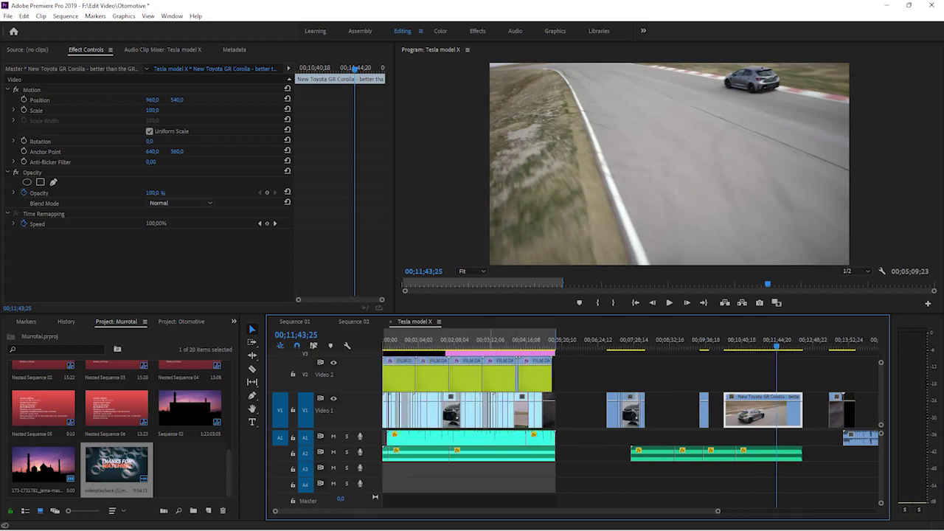
Step: Play the Tesla model X sequence from 00;00;26;10 for about three seconds to check its video and background music
click(489, 341)
drag(489, 340, 397, 341)
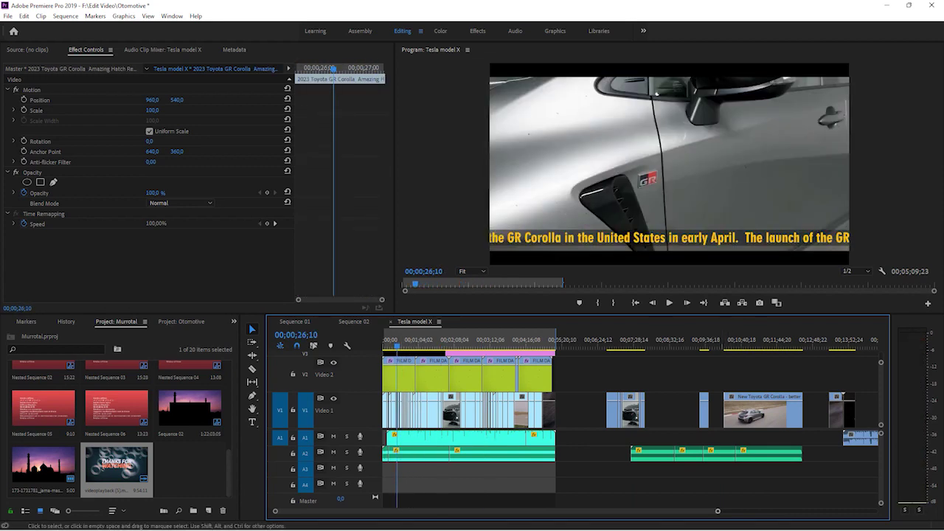
drag(717, 510, 481, 510)
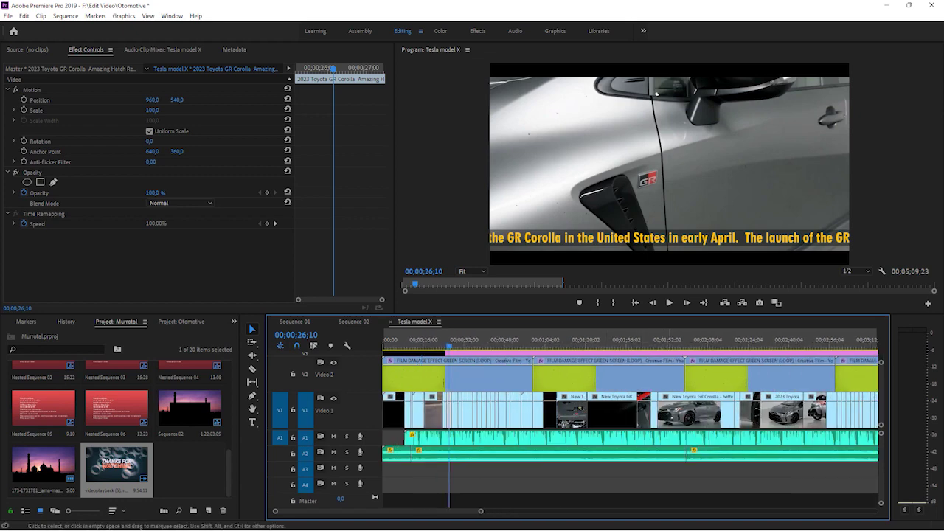
click(669, 303)
key(space)
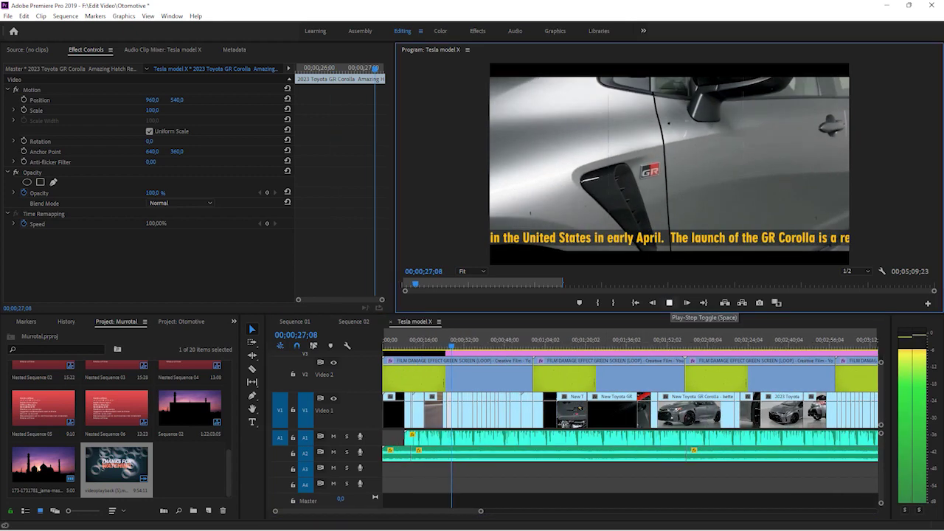
key(space)
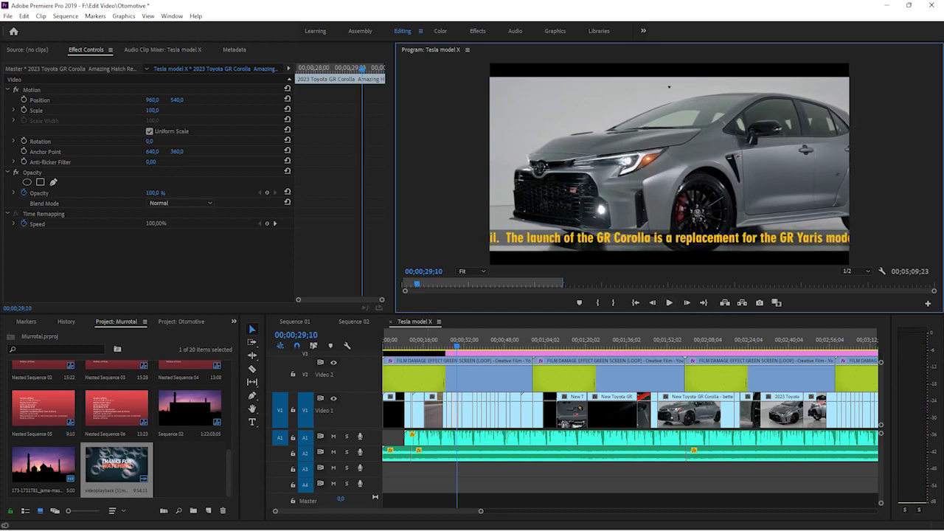
Step: Open the recent project F:\Edit Video\Hewan
scroll(118, 428, up, 3)
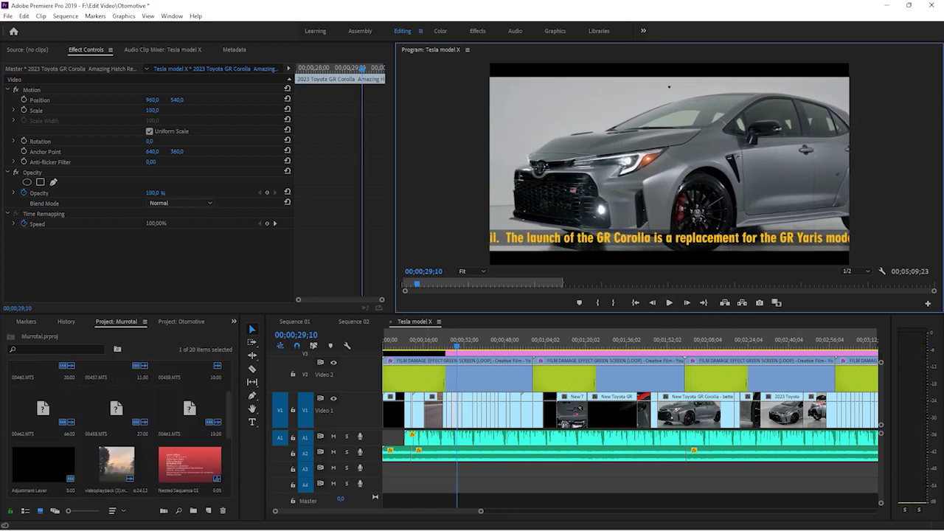
scroll(121, 429, up, 1)
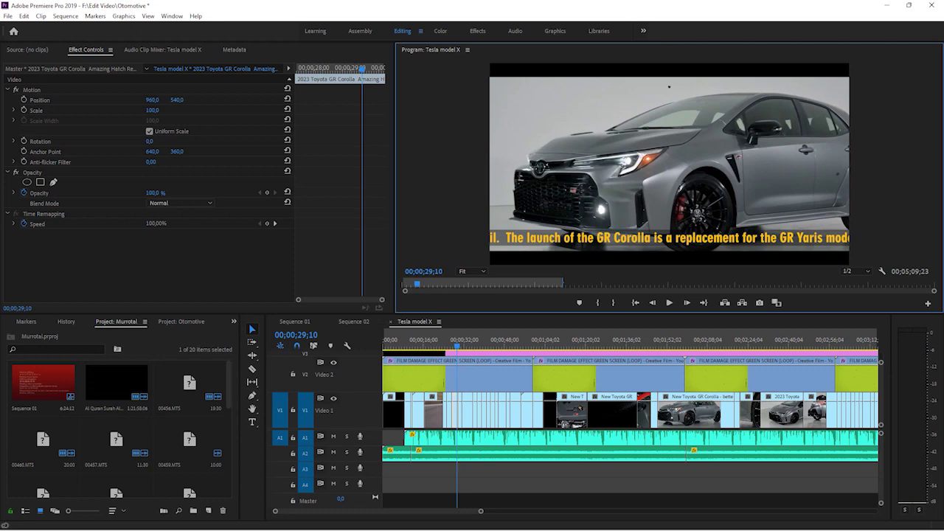
click(8, 15)
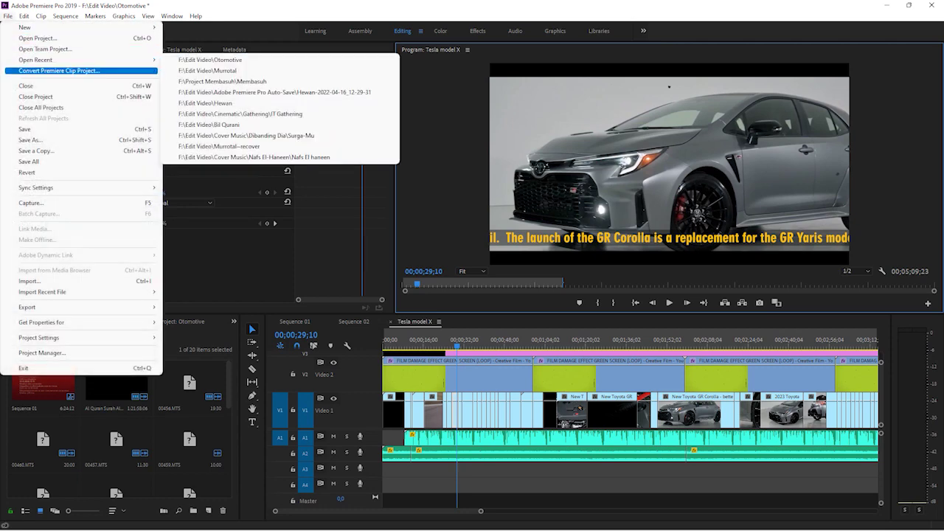
mouse_move(35, 60)
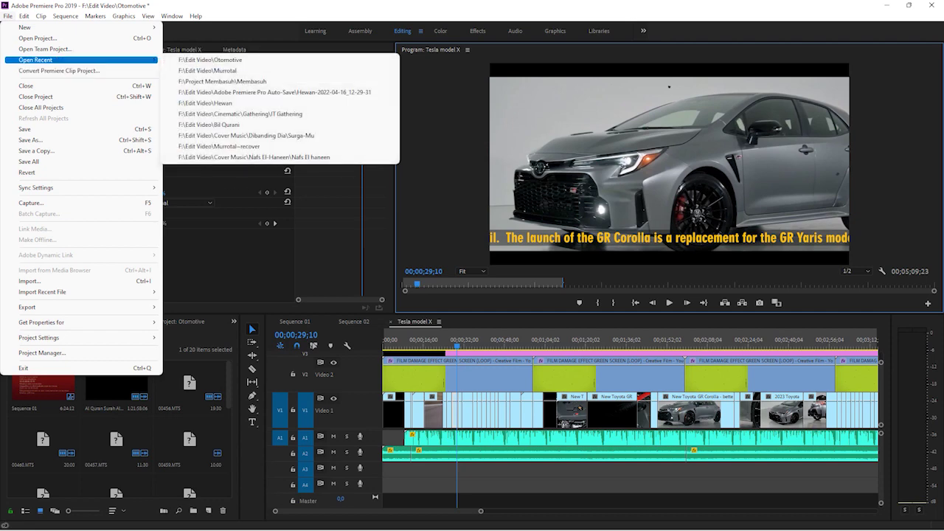
key(Right)
key(Down)
key(Down)
key(Down)
key(Down)
key(Return)
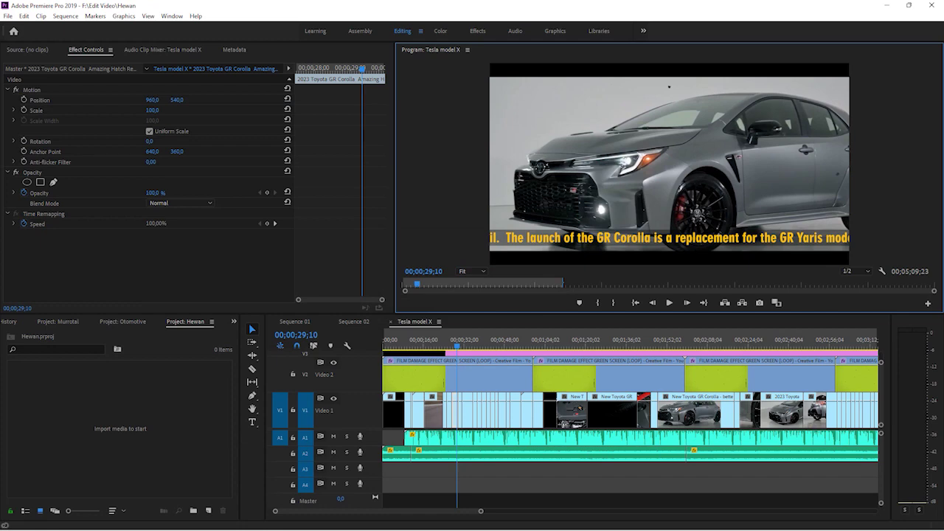
Step: Open the recent auto-saved project Hewan-2022-04-16_12-29-31
key(alt+f)
key(Down)
key(Down)
key(Down)
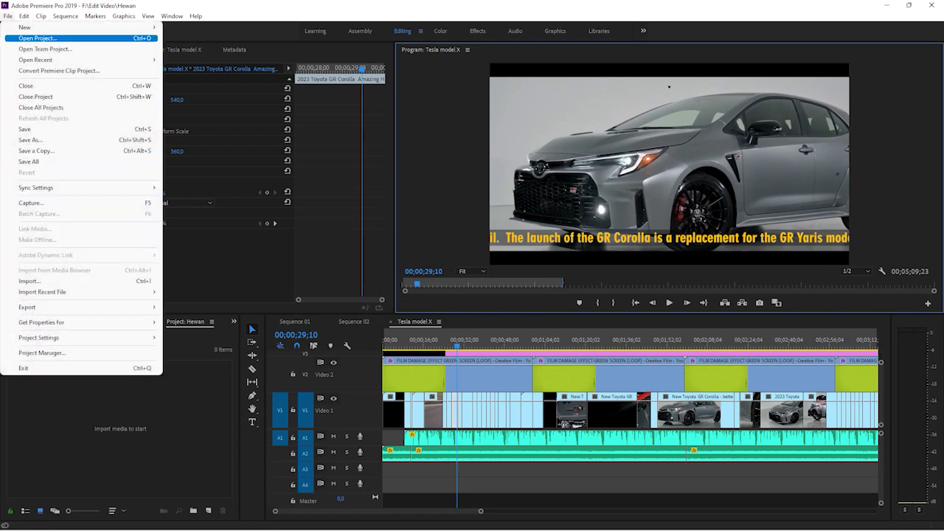
key(Right)
key(Down)
key(Down)
key(Down)
key(Down)
key(Down)
key(Down)
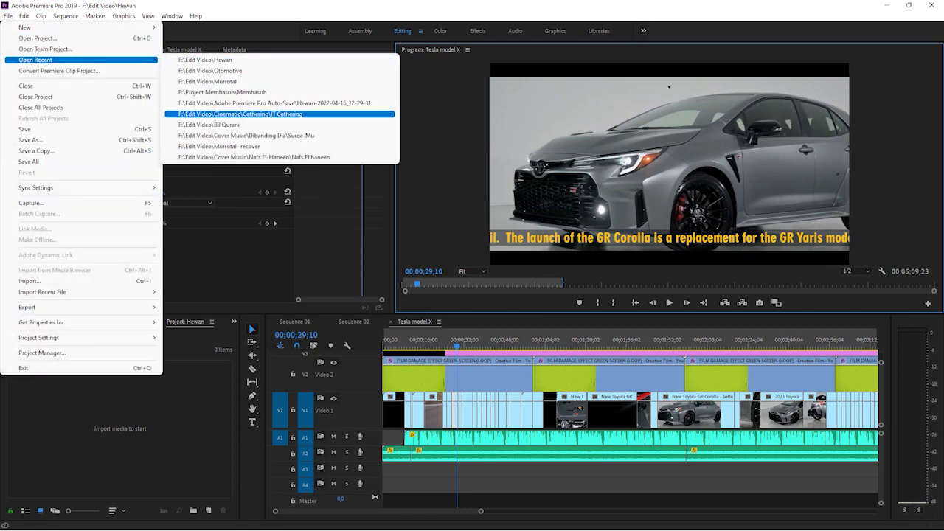
key(Up)
key(Return)
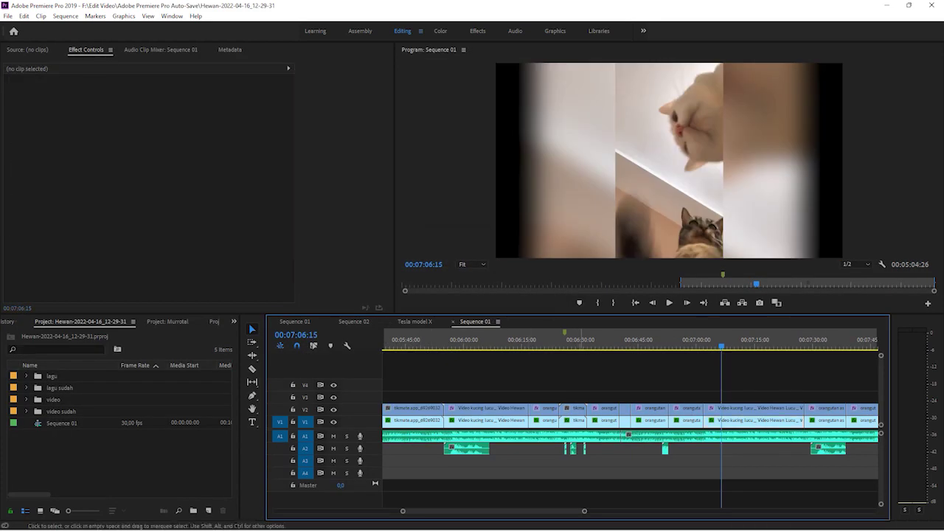
Step: Examine both edited sections of the animal project's Sequence 01, checking frames at 00:04:52:24, 00:05:19:17 and 00:07:01:05
drag(584, 511, 792, 511)
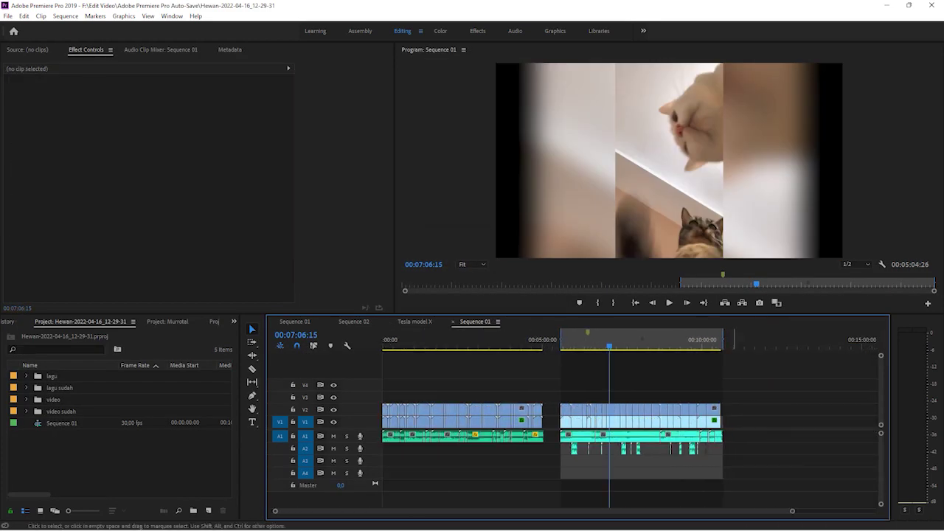
click(457, 340)
click(538, 339)
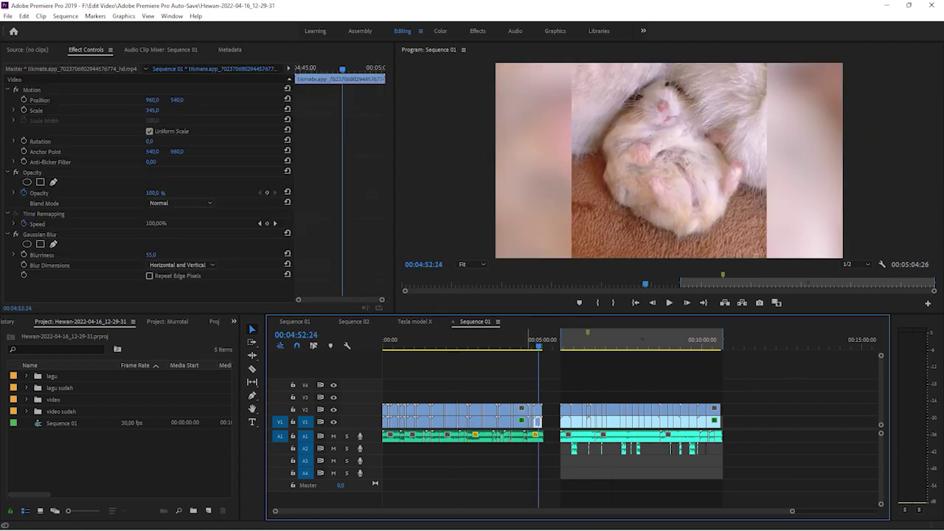
click(552, 340)
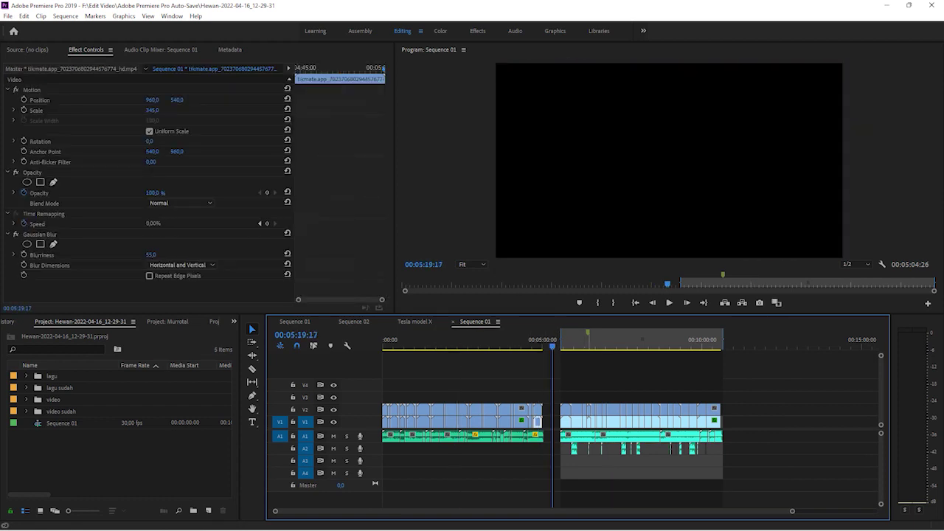
click(707, 339)
click(607, 339)
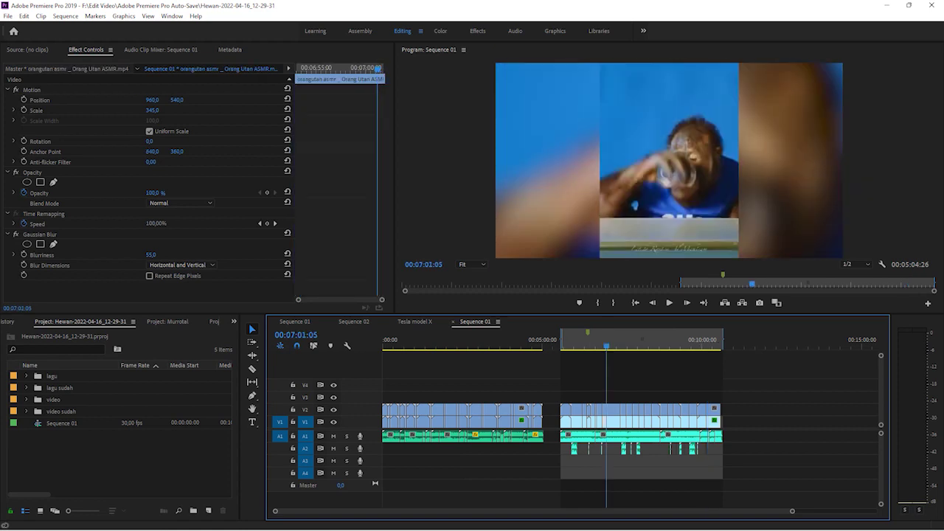
Step: Check the frames at 00:00:25:26 and 00:05:46:11 in the two edited sections of Sequence 01
click(546, 339)
key(Up)
key(Up)
key(Up)
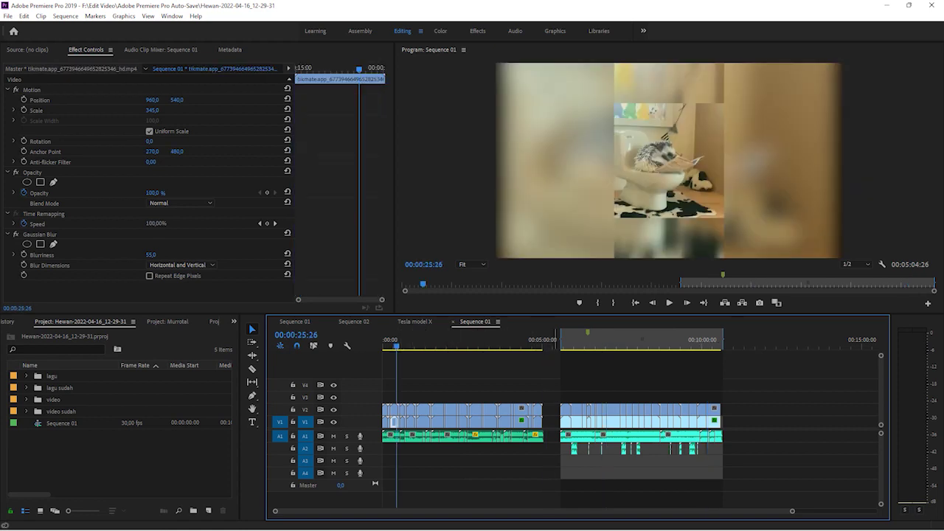
key(Down)
key(Down)
key(Down)
key(Down)
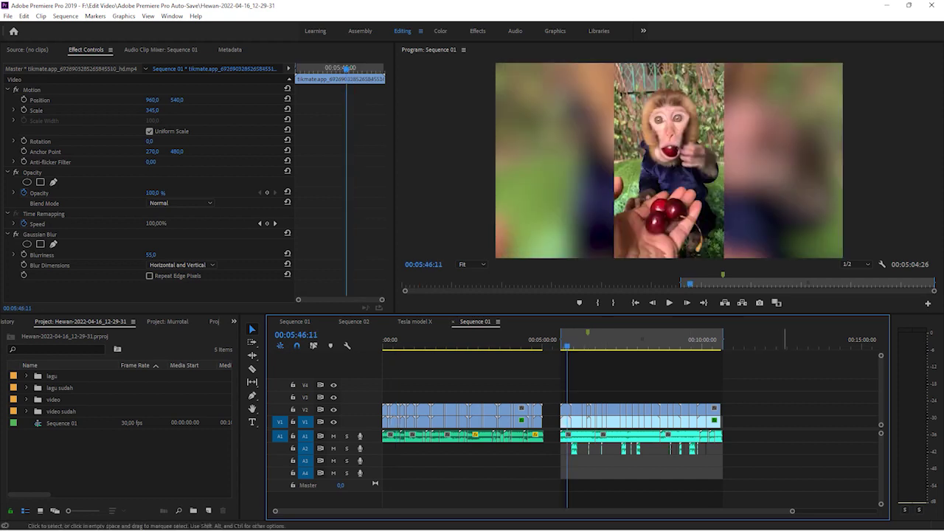
Step: Examine the second section's clips and audio up to its end, checking frames at 00:10:22:08 and 00:09:18:02
key(equal)
key(equal)
key(equal)
key(equal)
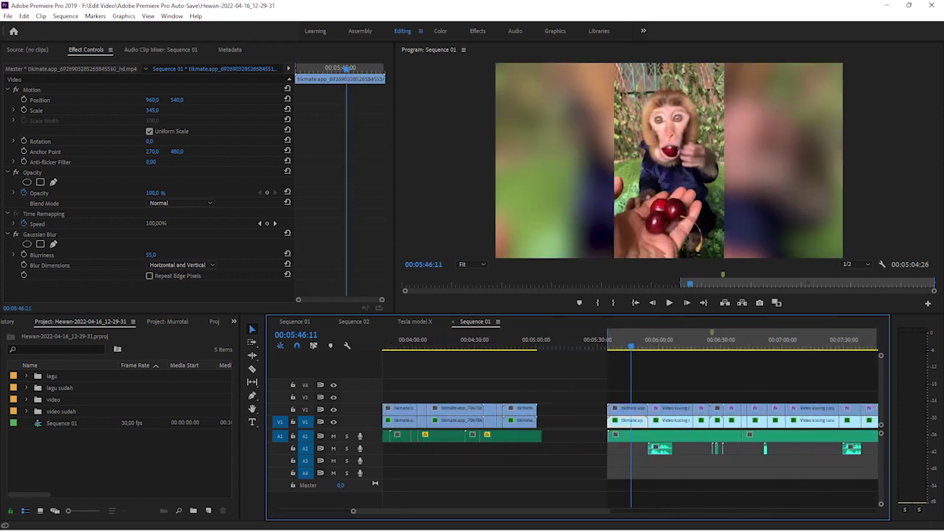
scroll(630, 420, down, 6)
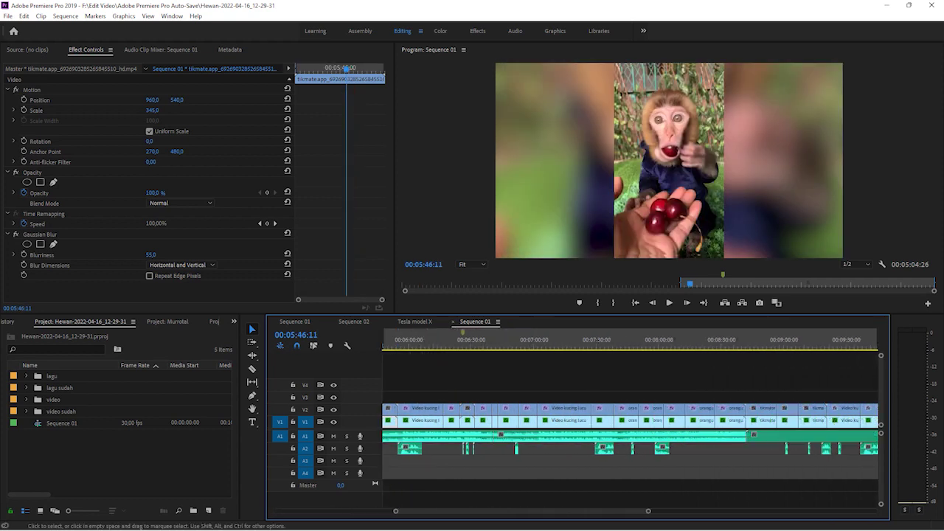
scroll(249, 323, down, 8)
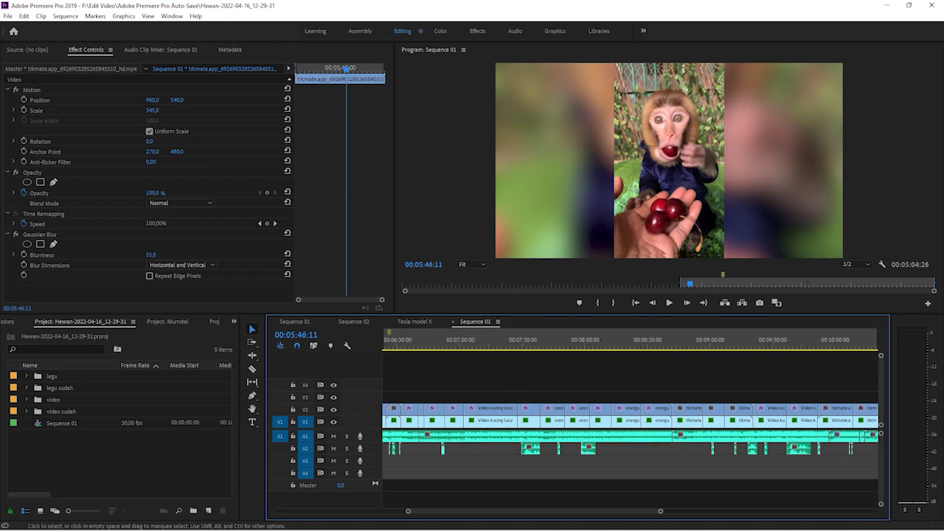
scroll(629, 420, down, 3)
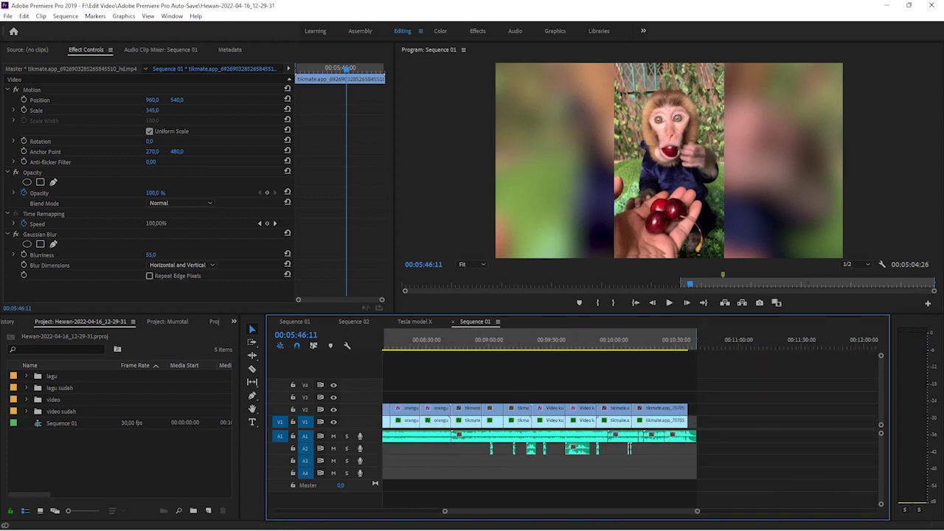
click(660, 340)
click(584, 373)
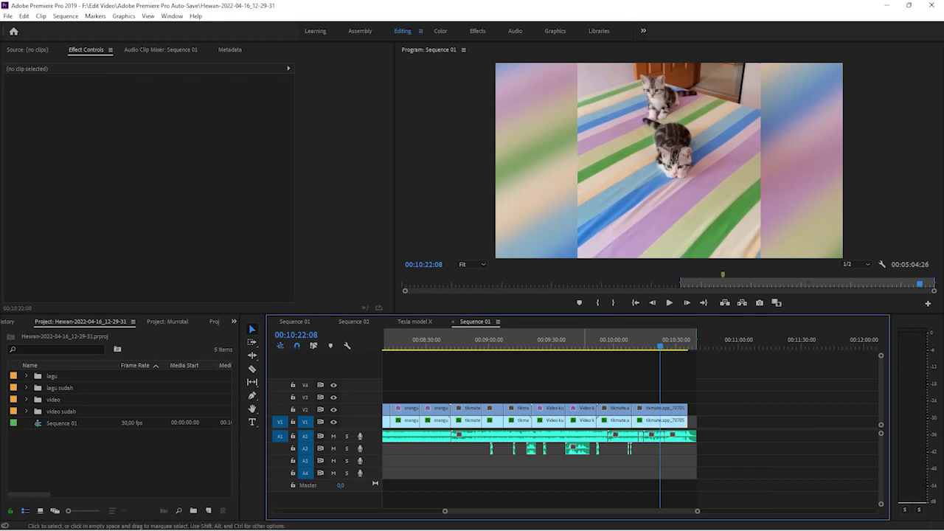
click(526, 340)
scroll(526, 420, up, 3)
scroll(249, 323, up, 10)
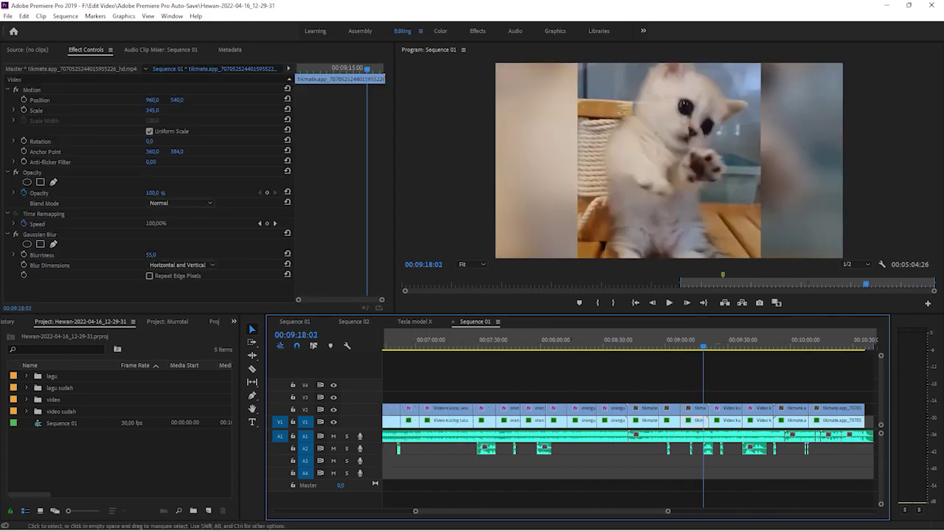
Step: Review the second section again from 00:05:39:23 to its end, checking the cat clip at 00:09:42:25
drag(495, 340, 474, 340)
key(Down)
key(Down)
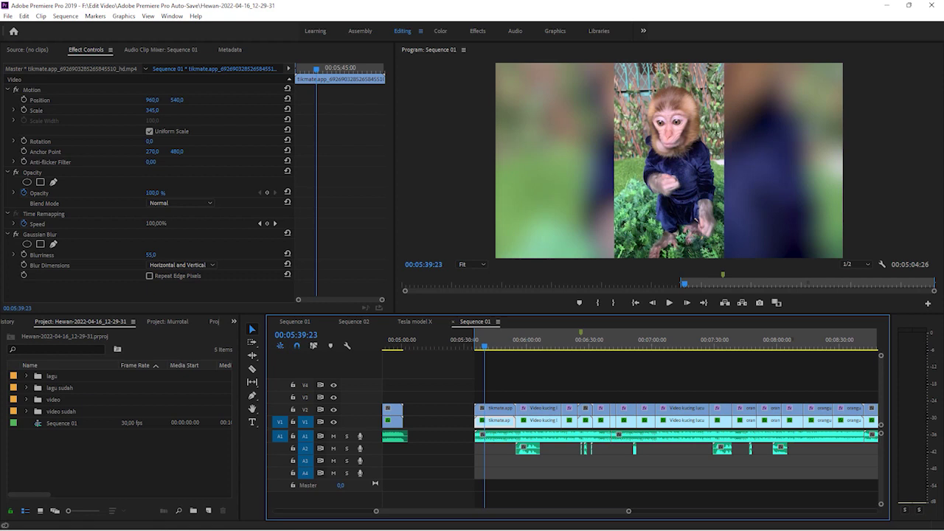
key(shift+4)
click(538, 369)
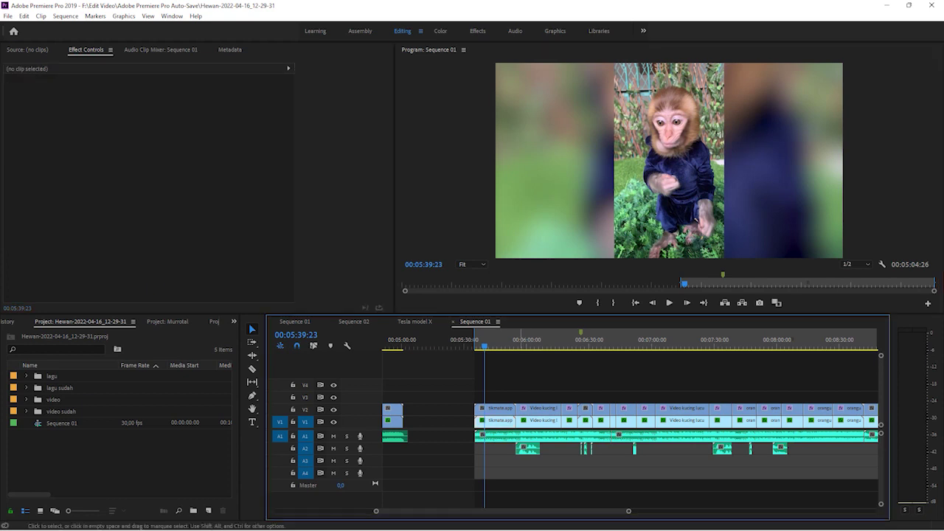
scroll(630, 421, up, 2)
scroll(630, 420, down, 3)
scroll(630, 420, down, 10)
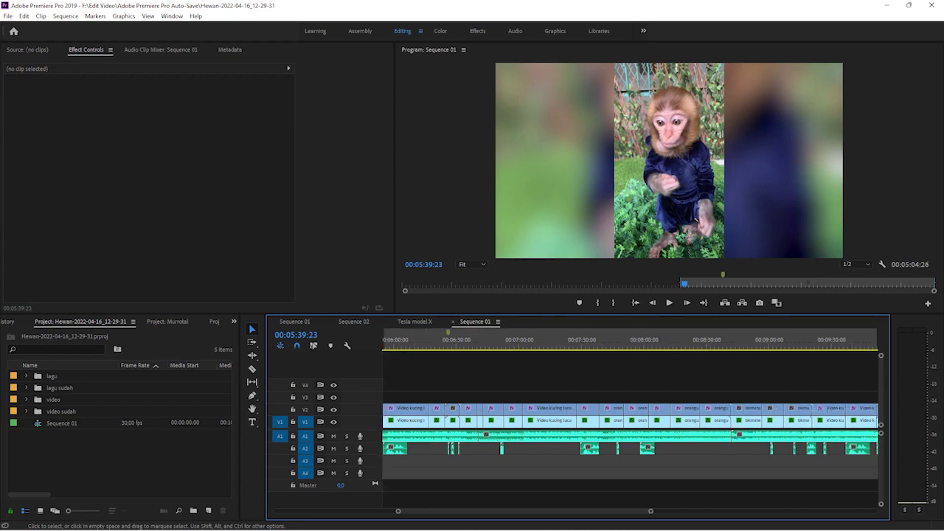
click(586, 339)
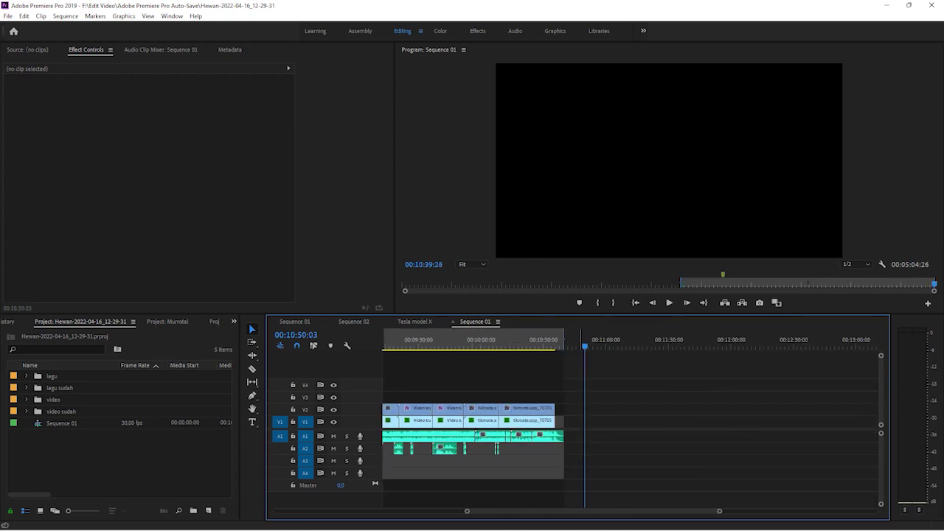
click(536, 339)
key(Up)
key(Up)
key(Up)
key(Up)
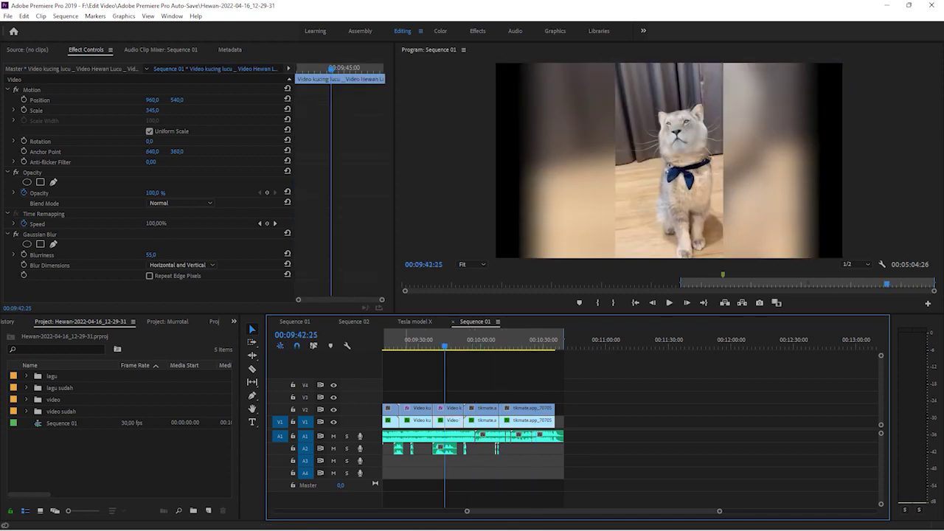
Step: Move the V2 cat clip at 00:09:42:25 to the empty area around 00:10:54:25 and place it on V1
click(459, 409)
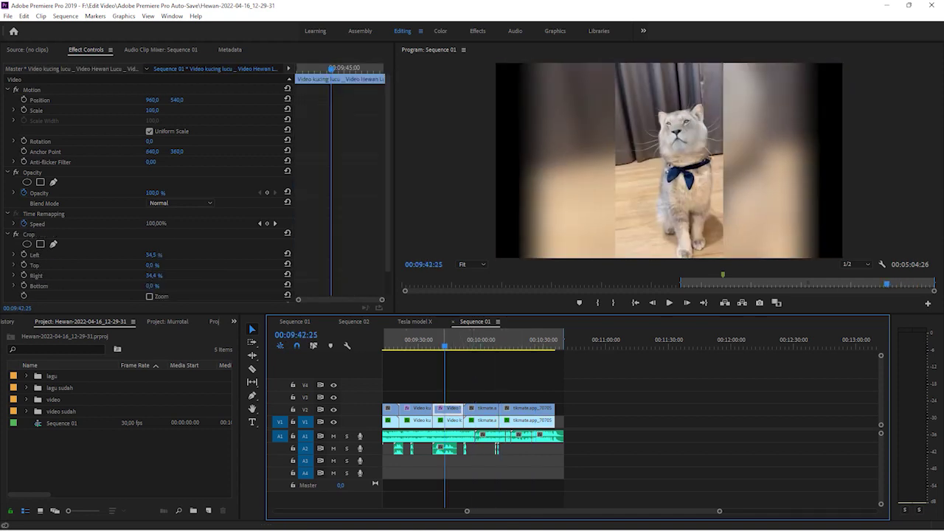
drag(450, 408, 599, 409)
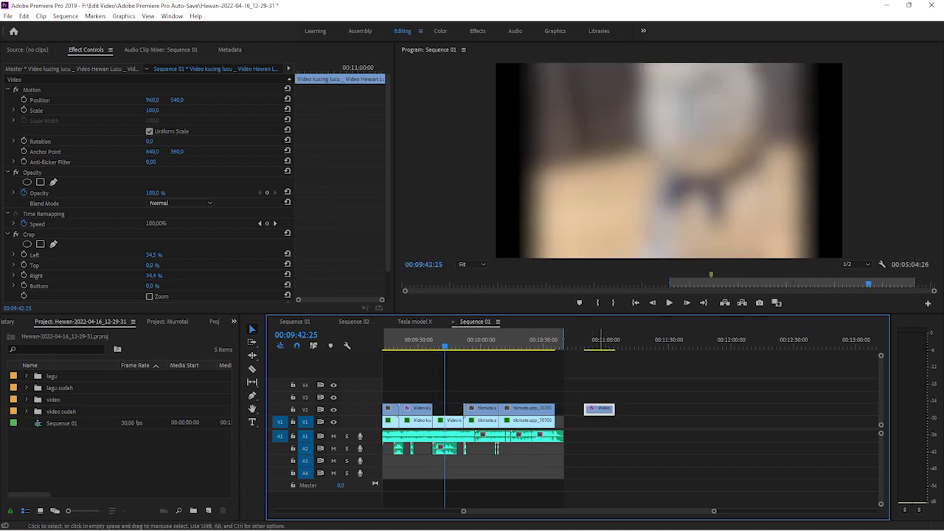
click(595, 343)
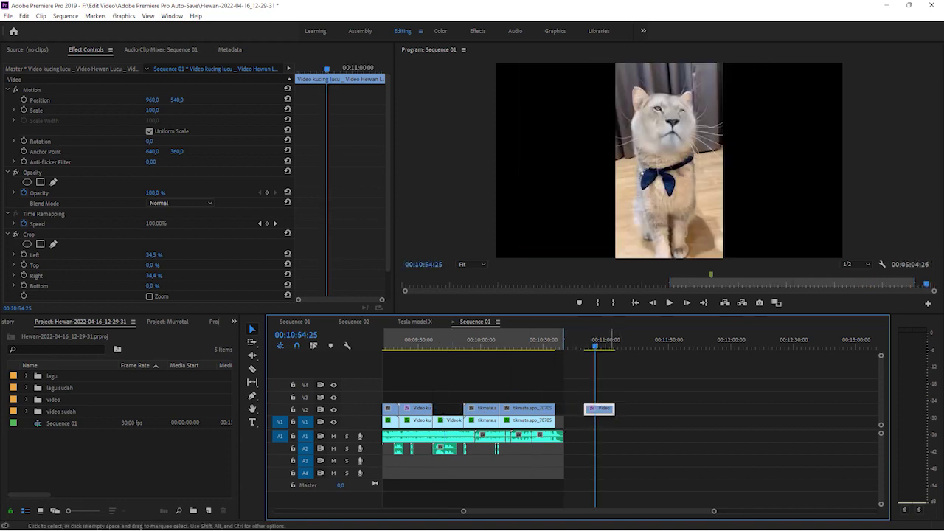
click(646, 410)
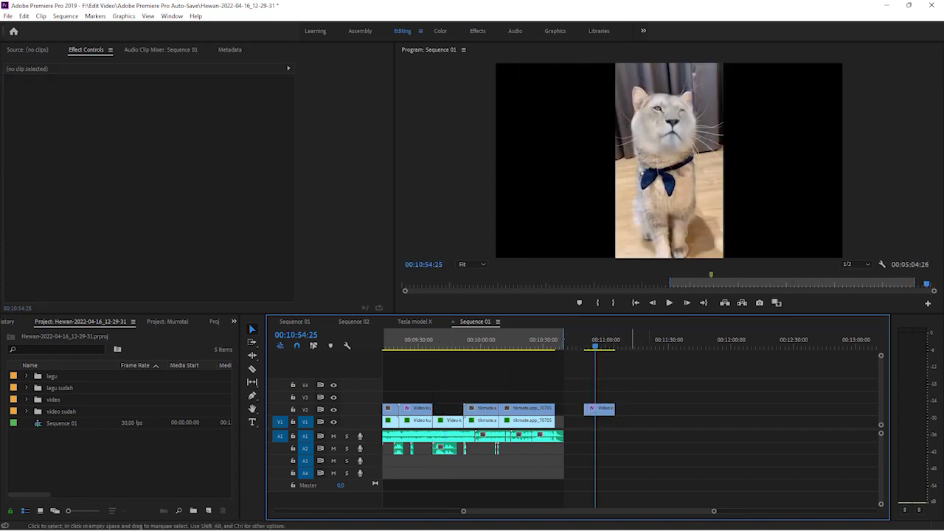
drag(609, 410, 603, 421)
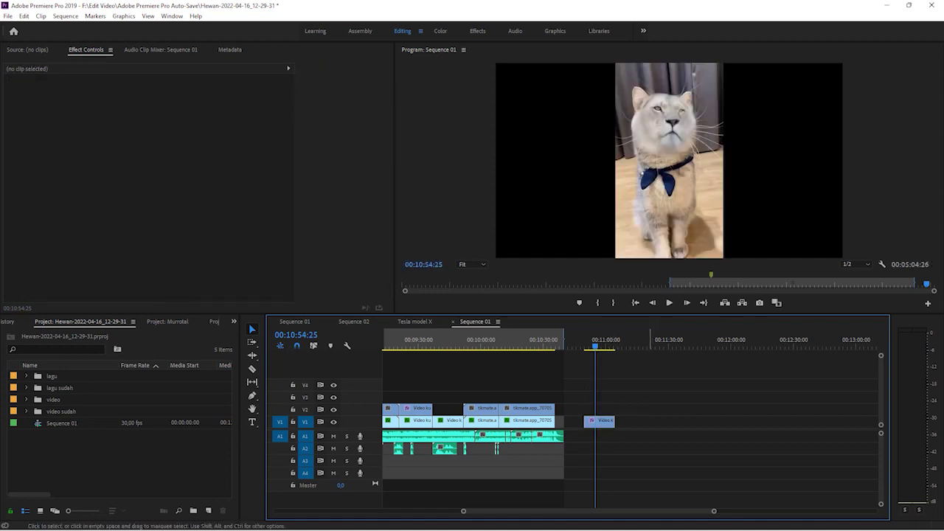
Step: Duplicate the moved cat clip from V1 onto V2 directly above it
click(602, 421)
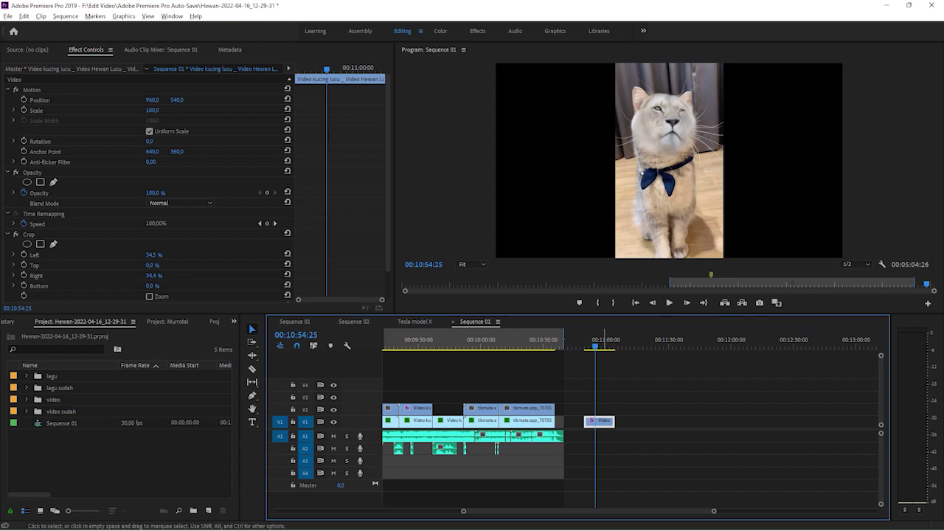
alt+drag(603, 421, 603, 409)
click(642, 410)
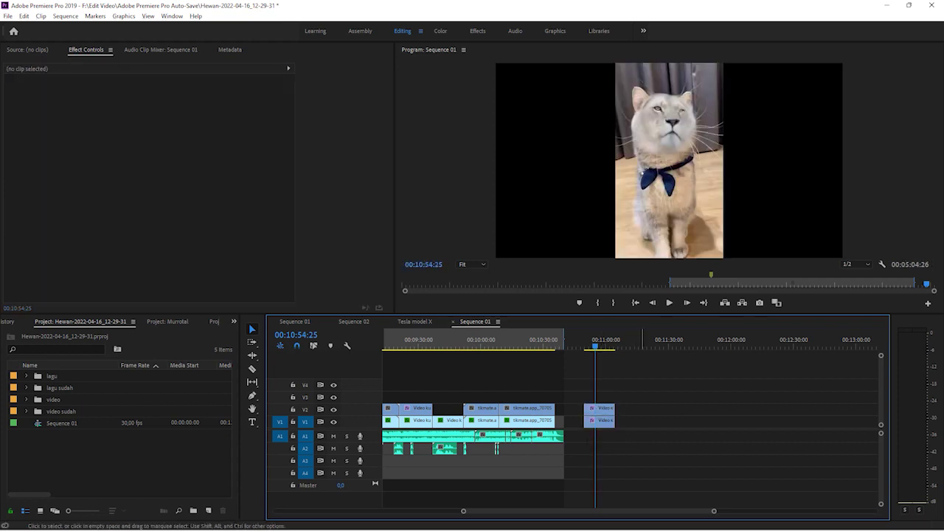
Step: Set the scale of the V1 cat clip around 00:11:00:22 to 345
click(607, 340)
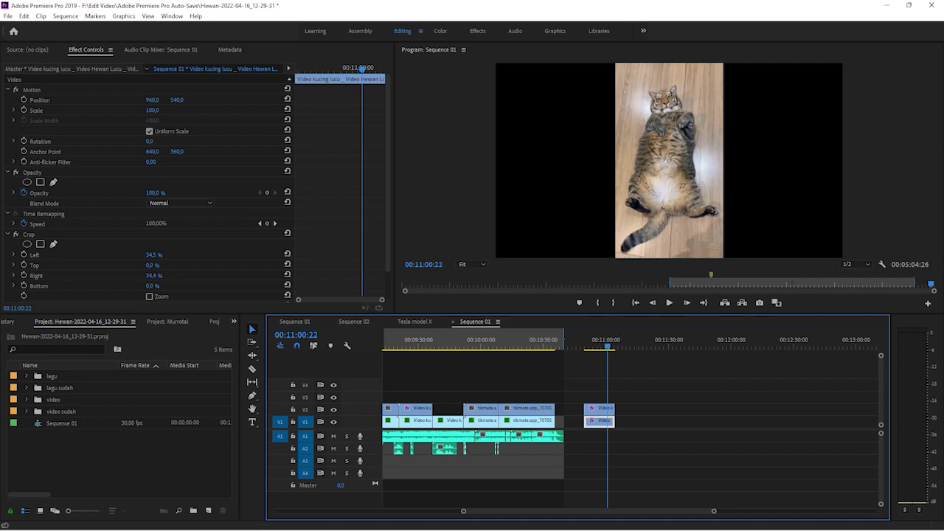
click(152, 110)
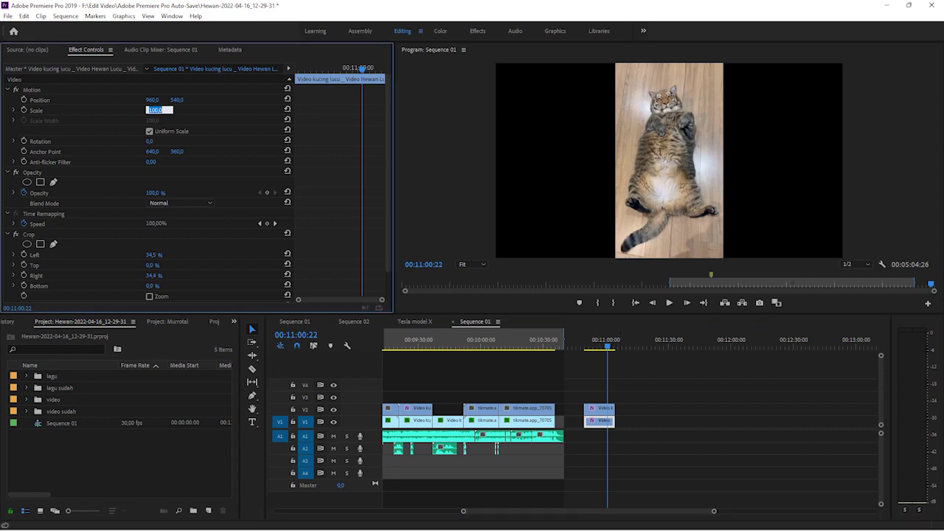
text(345)
key(Return)
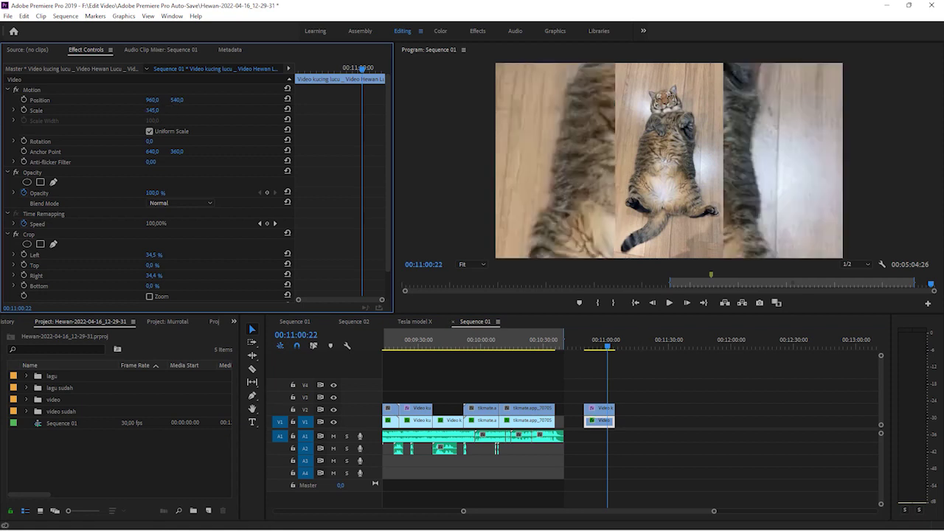
Step: Find the Gaussian Blur video effect by searching for "gau" and apply it to the enlarged V1 cat clip
scroll(199, 185, down, 1)
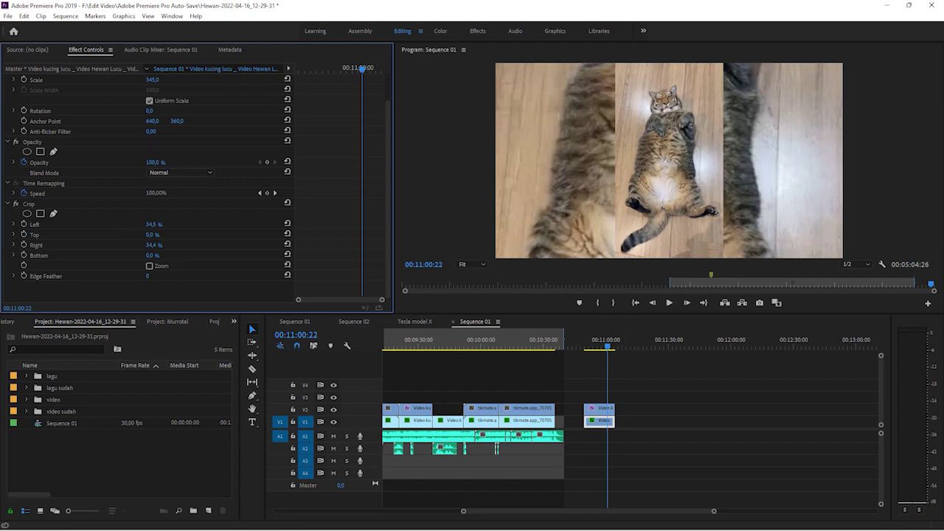
scroll(118, 321, up, 5)
key(shift+7)
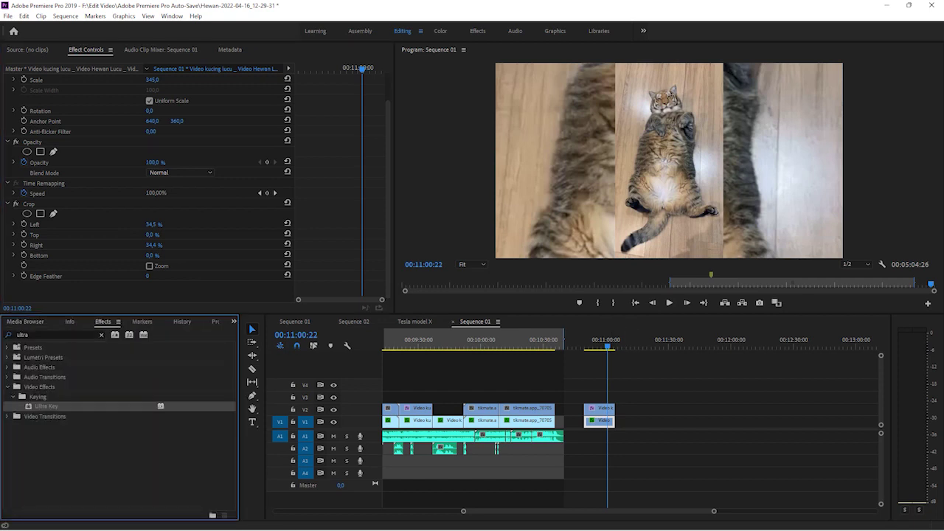
click(101, 335)
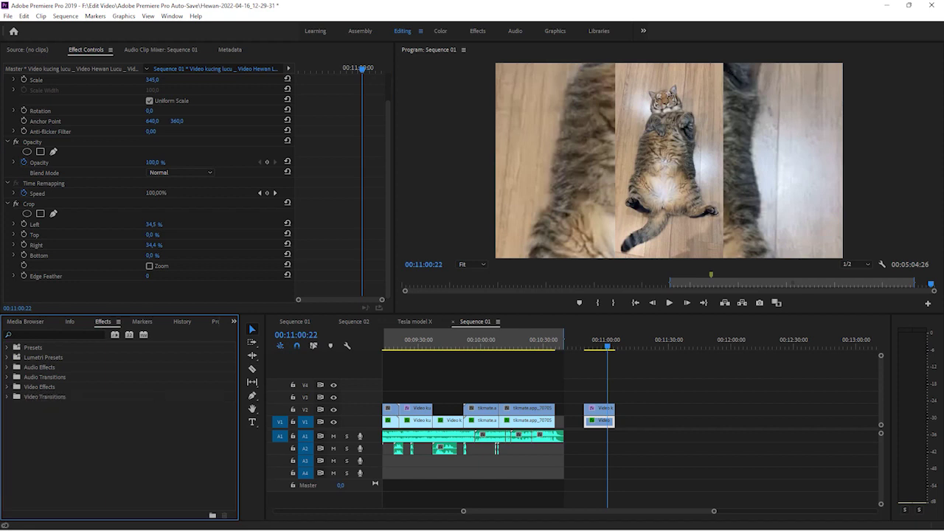
key(y)
click(52, 334)
text(gau)
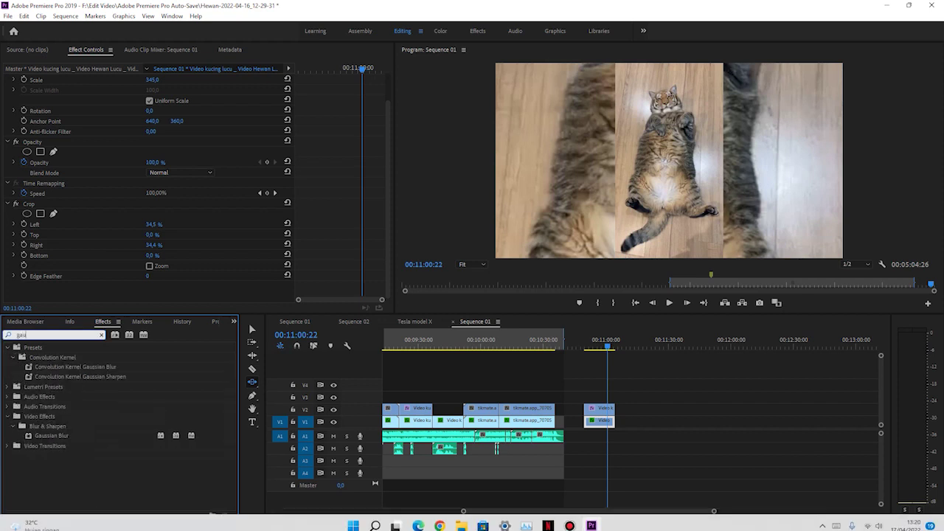
click(51, 435)
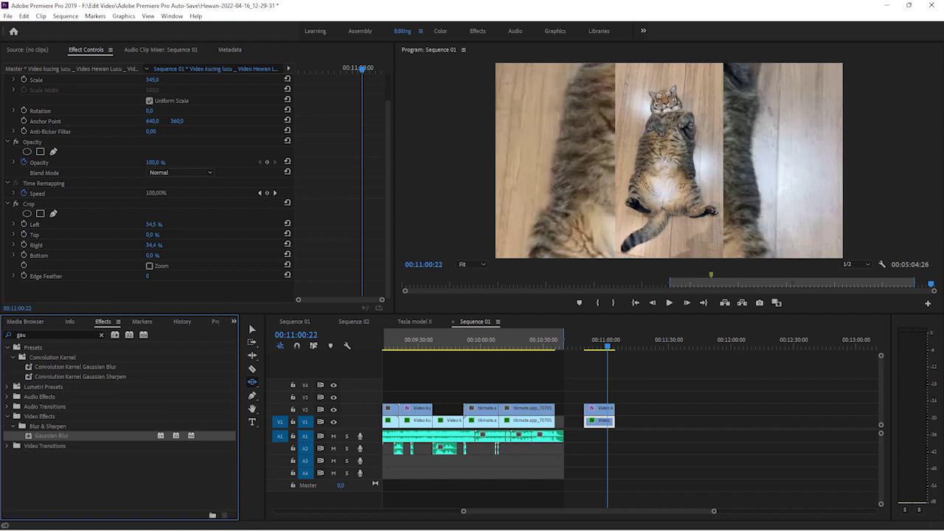
drag(52, 435, 601, 420)
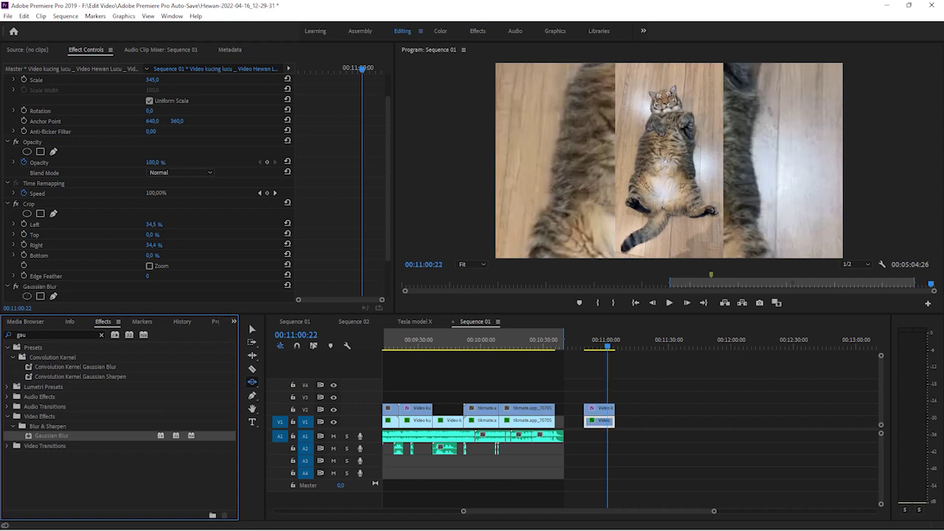
Step: Set the Gaussian Blur blurriness of the V1 cat clip to 55
click(607, 341)
scroll(148, 191, down, 3)
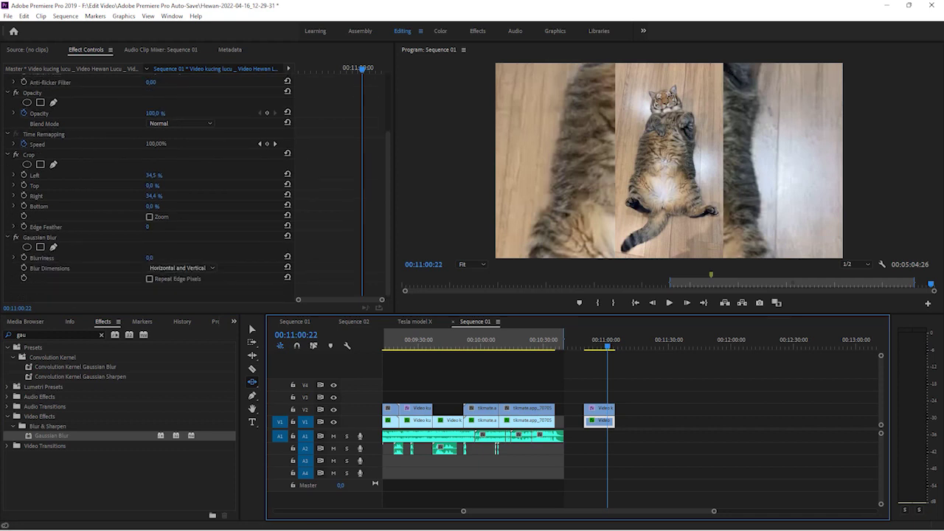
click(150, 257)
text(55)
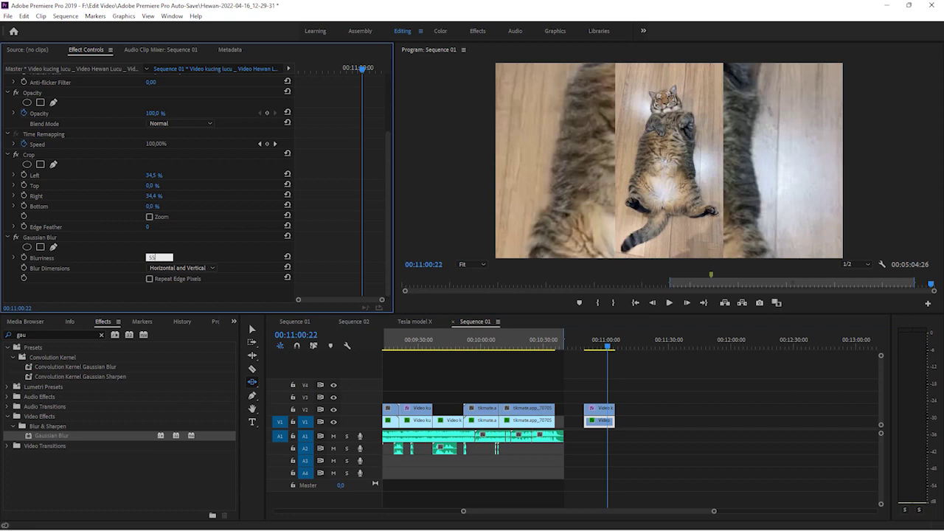
key(Return)
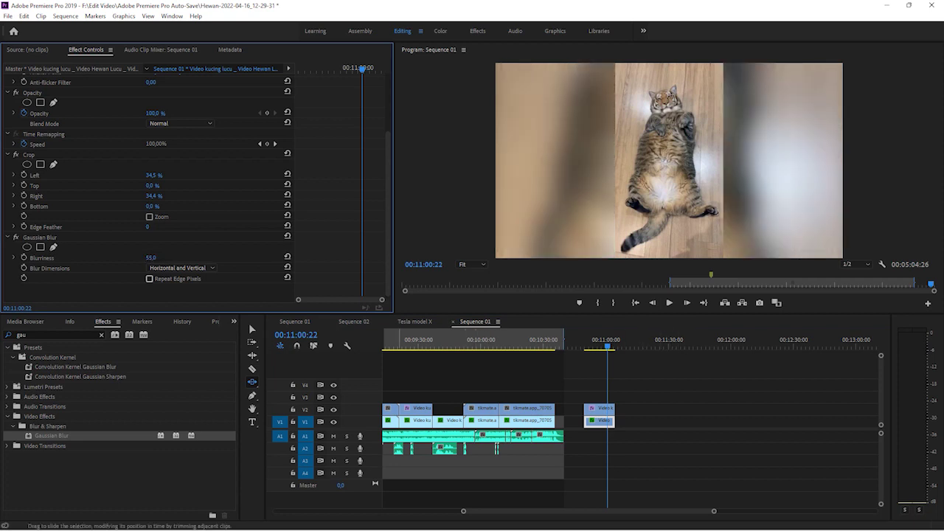
Step: Move the sharp V2 cat clip around 00:11:00:22 up to V4, away from its blurred copy on V1
click(252, 329)
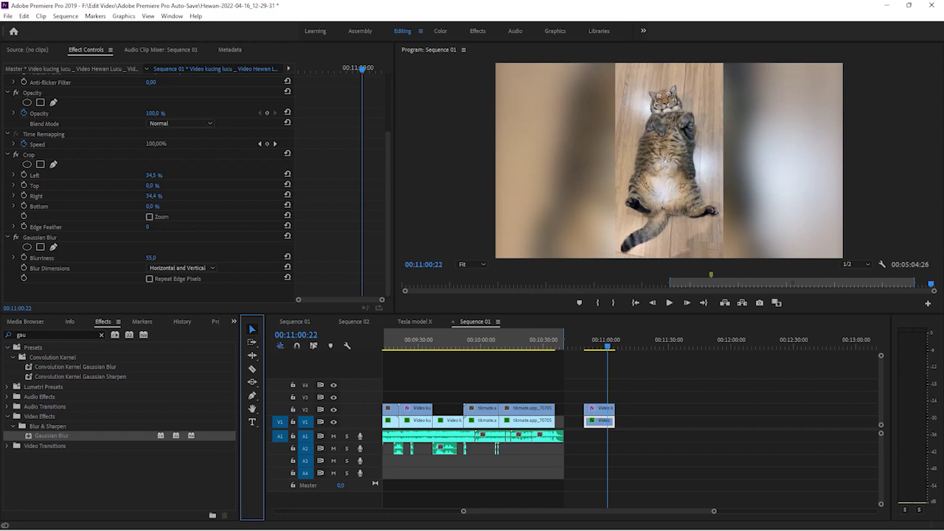
click(606, 391)
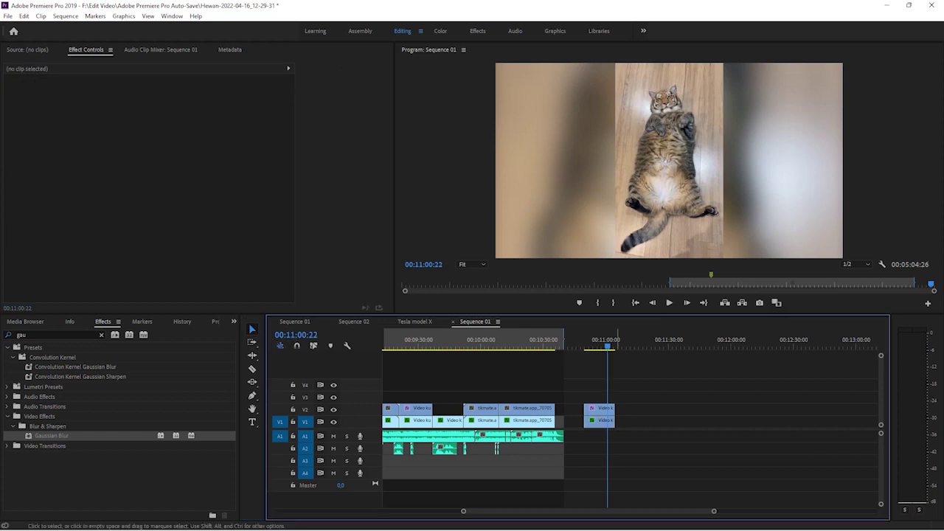
click(600, 409)
drag(599, 409, 447, 408)
drag(603, 412, 608, 385)
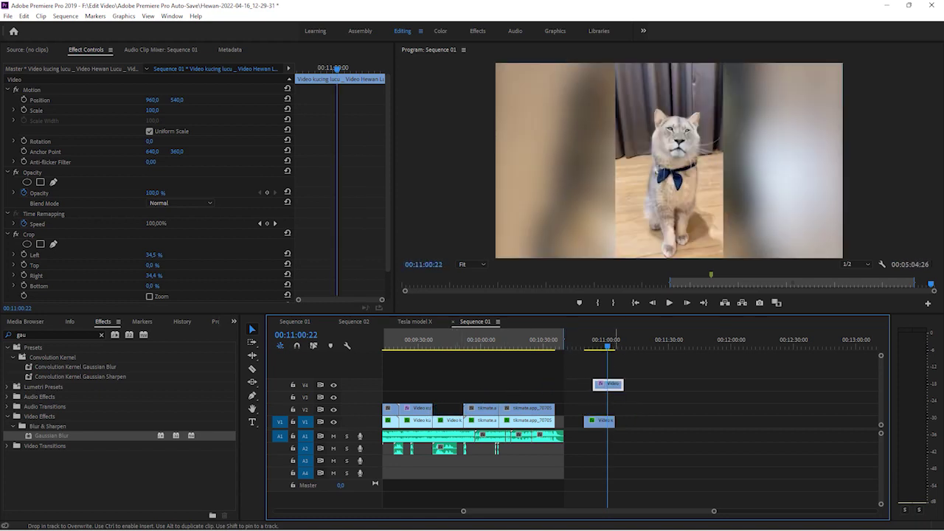
Step: Undo the demonstration edits until the cat clips are back in their original place in the edited sequence
key(ctrl+z)
key(ctrl+z)
key(ctrl+z)
key(ctrl+z)
key(ctrl+z)
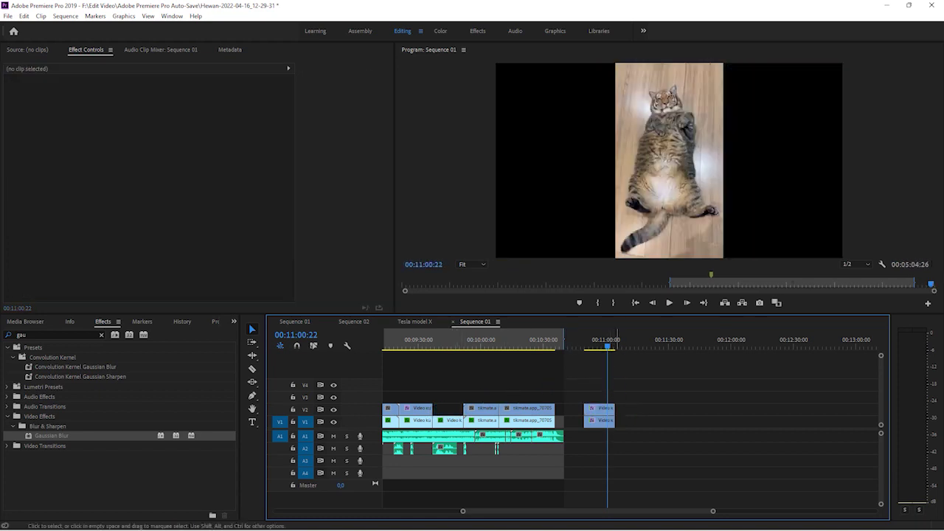
key(ctrl+z)
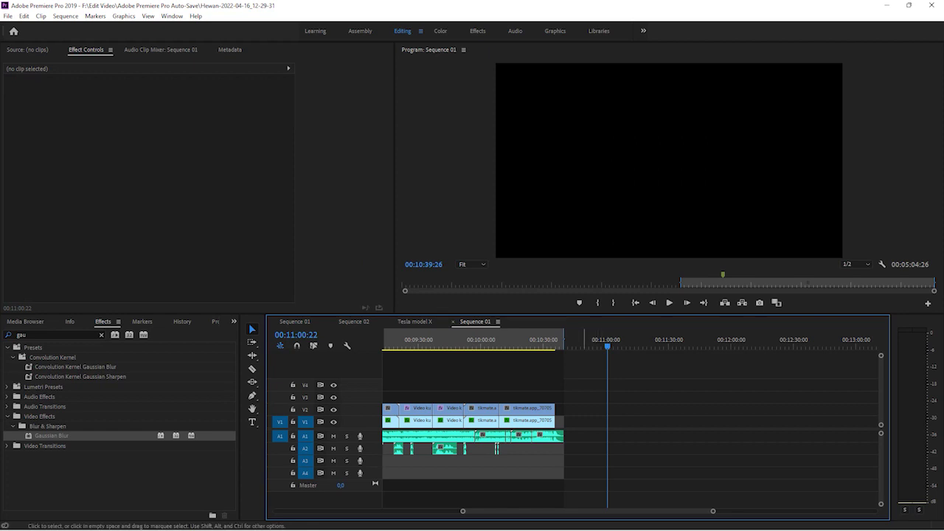
Step: Play the animal sequence from its start at 00:05:35:01 and stop the playback at 00:05:41:03
scroll(631, 420, up, 3)
scroll(631, 420, up, 6)
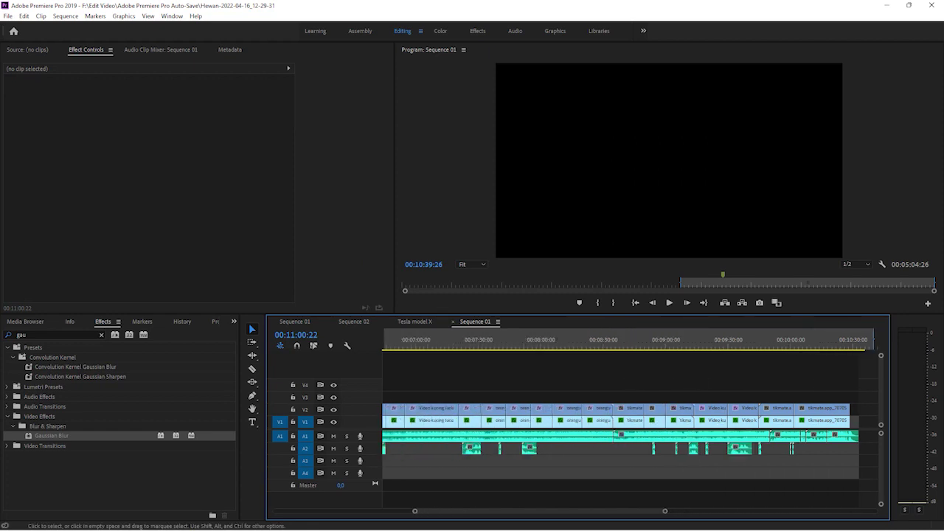
scroll(631, 421, up, 6)
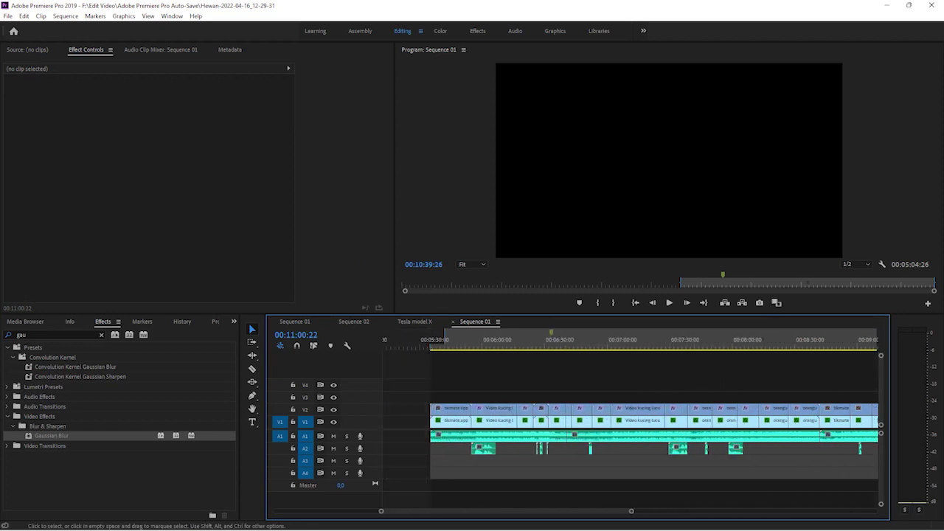
click(451, 341)
drag(450, 341, 445, 341)
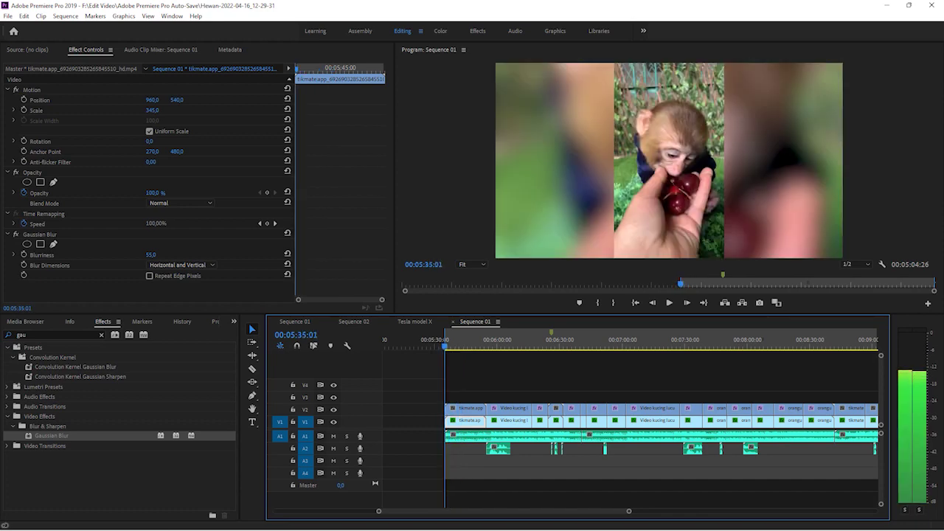
click(669, 303)
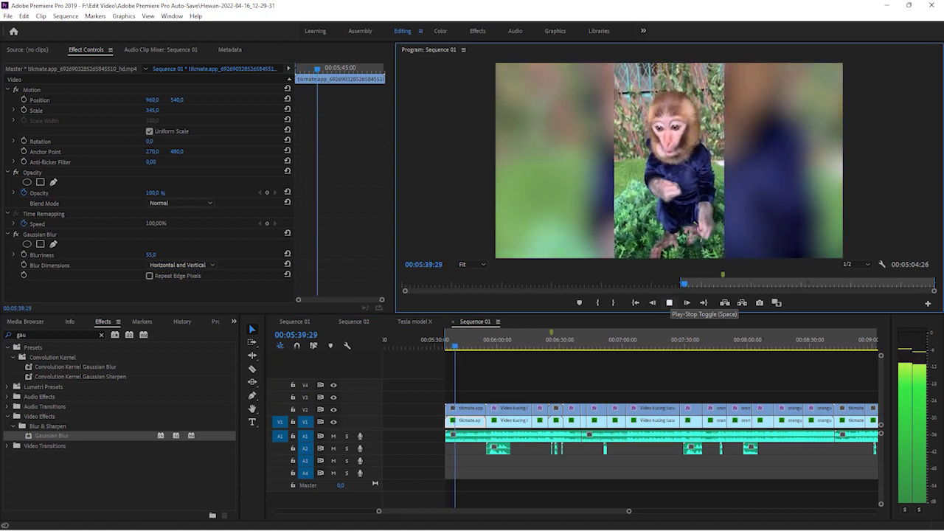
key(space)
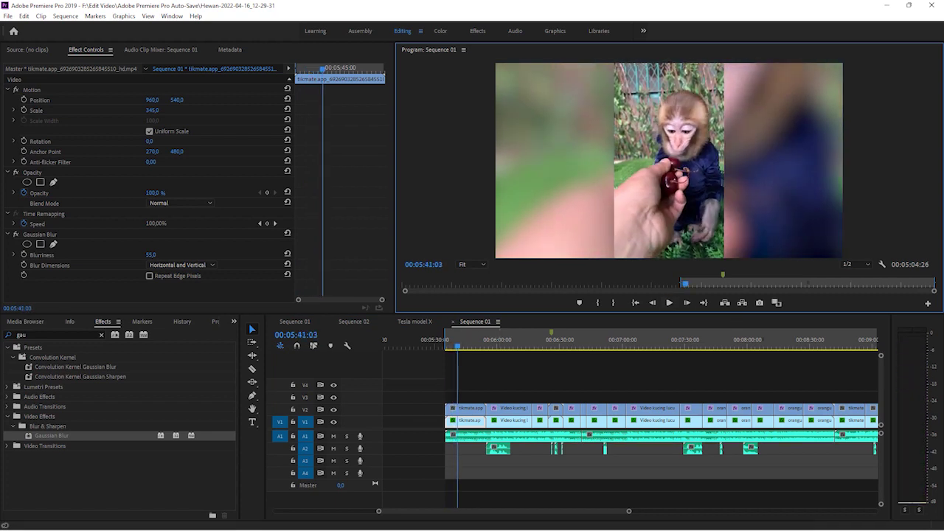
Step: Switch to the YouTube Studio audio library in Chrome and filter the free music by the Children's genre
mouse_move(461, 519)
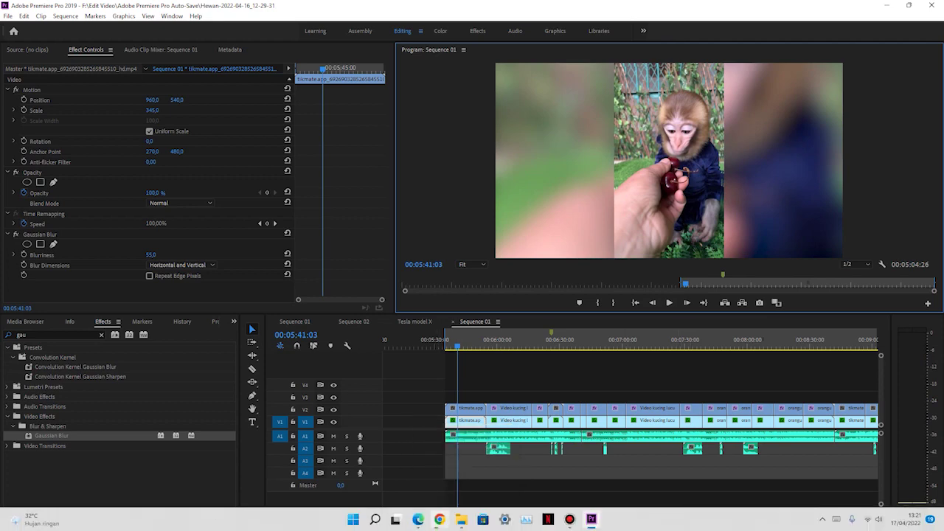
click(440, 519)
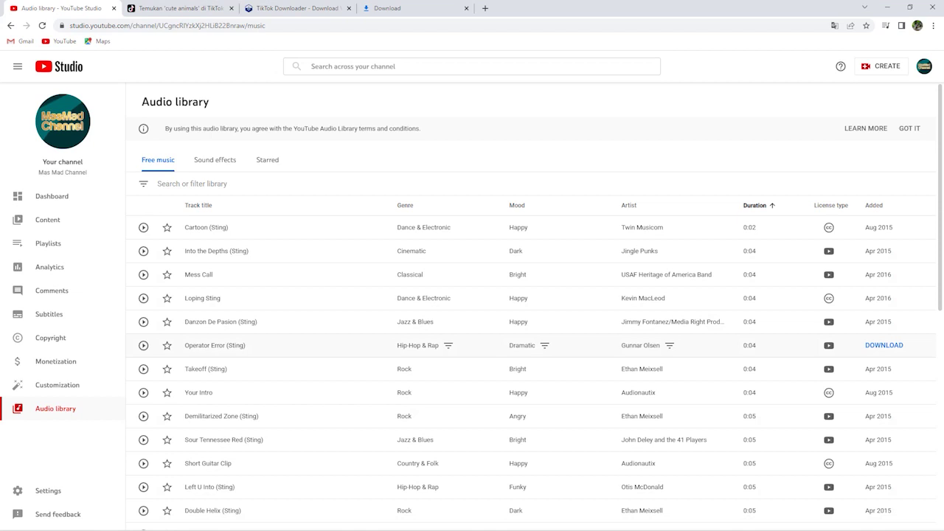
scroll(531, 309, down, 2)
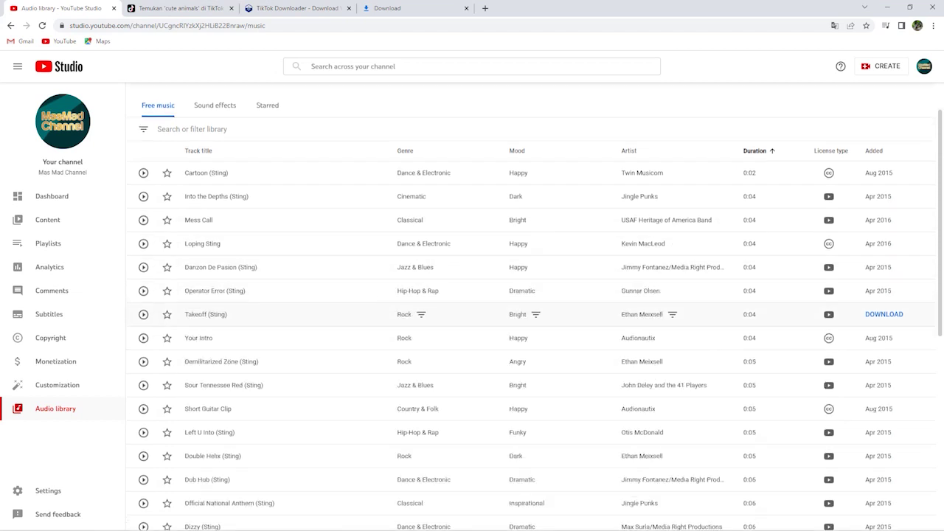
scroll(531, 309, up, 2)
click(192, 183)
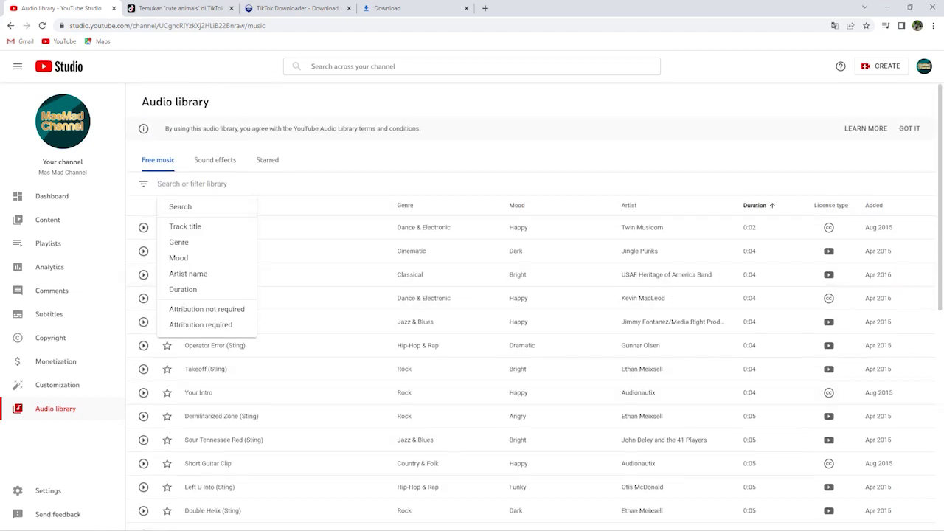
click(178, 241)
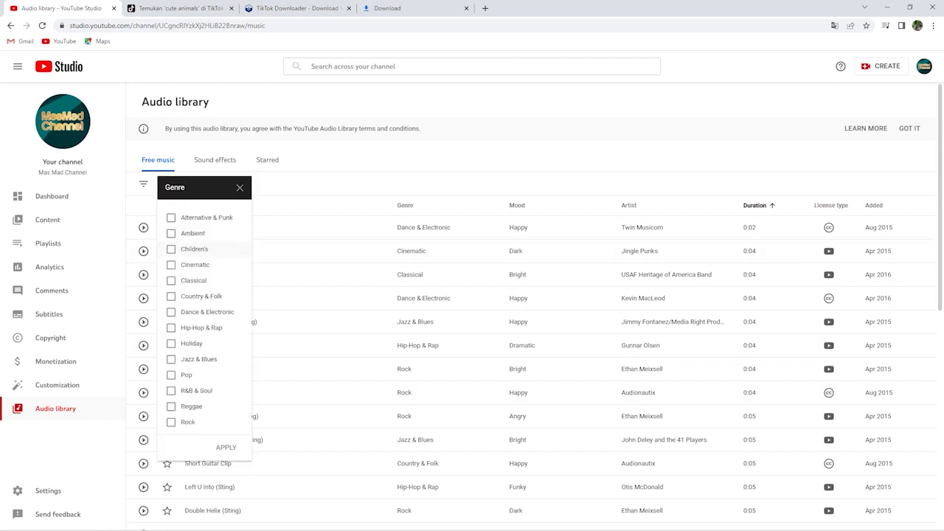
click(177, 248)
click(225, 447)
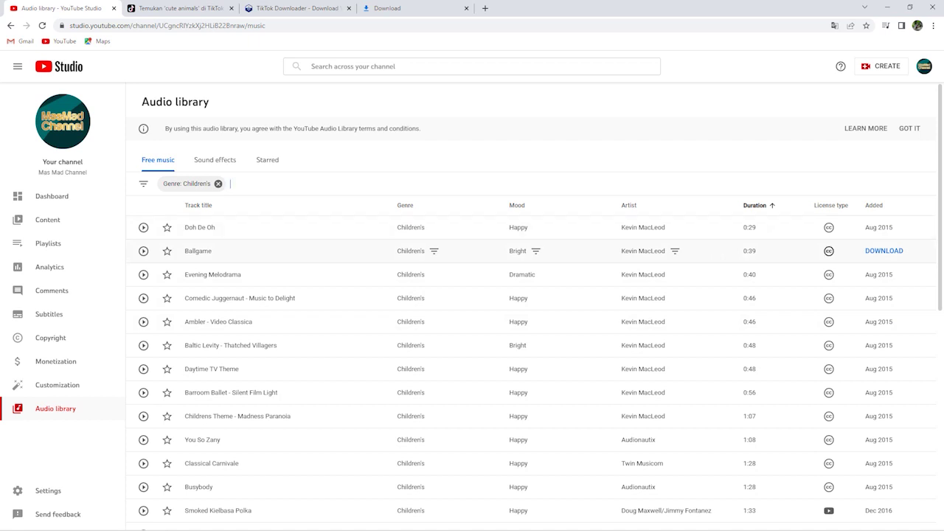
Step: View the license details of the track "Doh De Oh" and browse further down the Children's track list
click(829, 227)
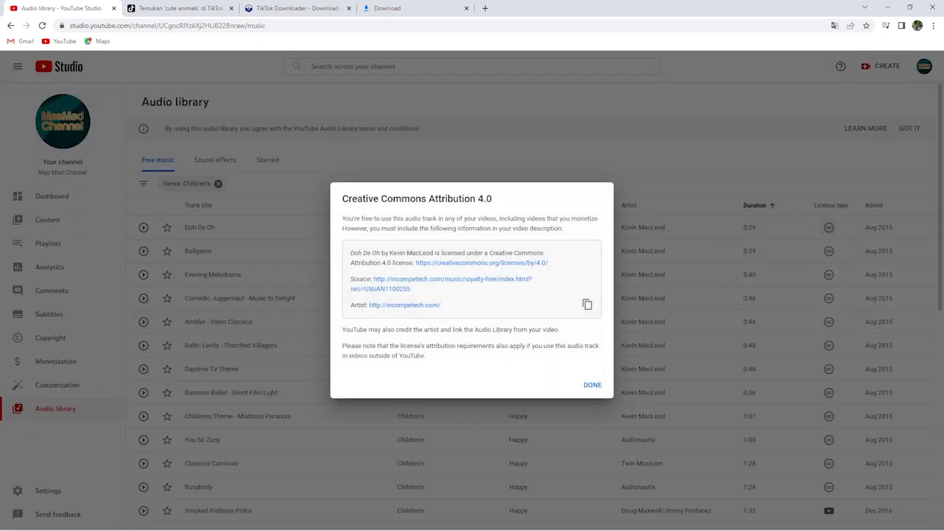
key(Escape)
scroll(531, 251, down, 2)
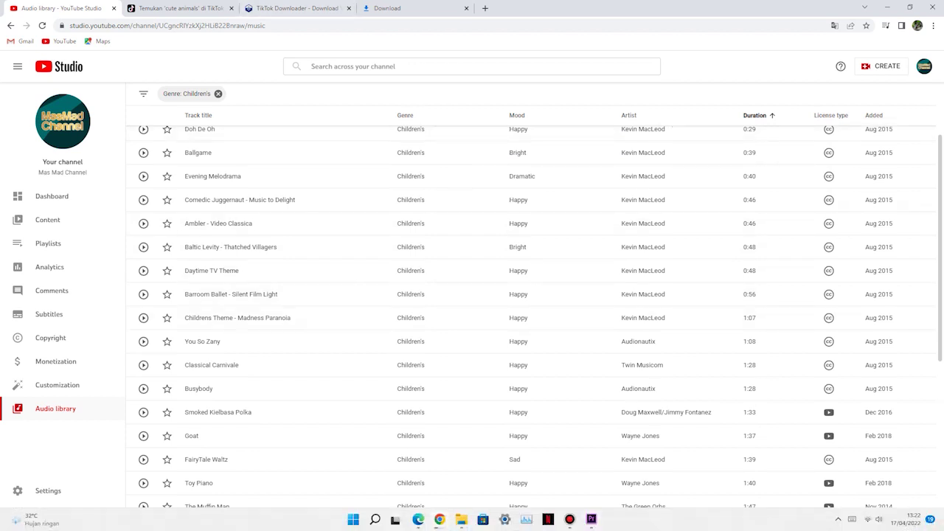
Step: Switch back to Premiere Pro, play the animal sequence from 00:05:52:15 to 00:05:59:29, and clear the clip selection
click(590, 518)
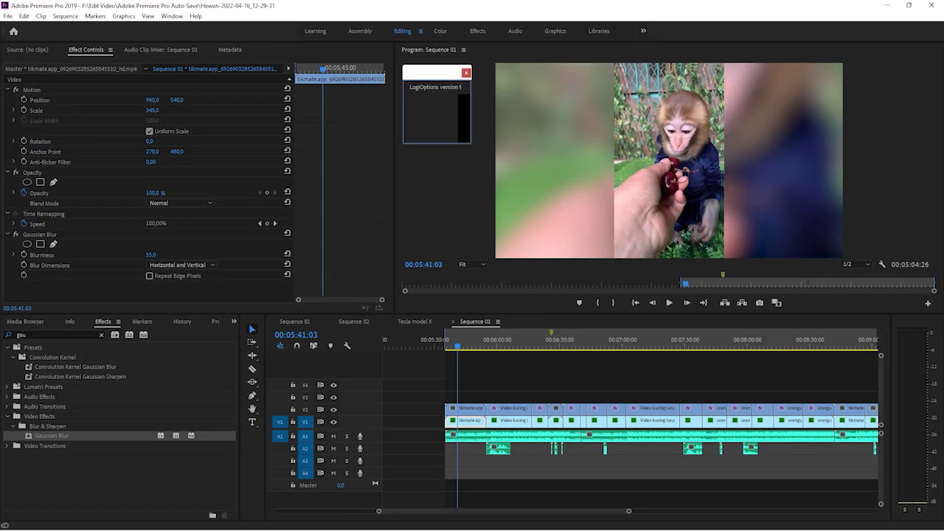
click(479, 340)
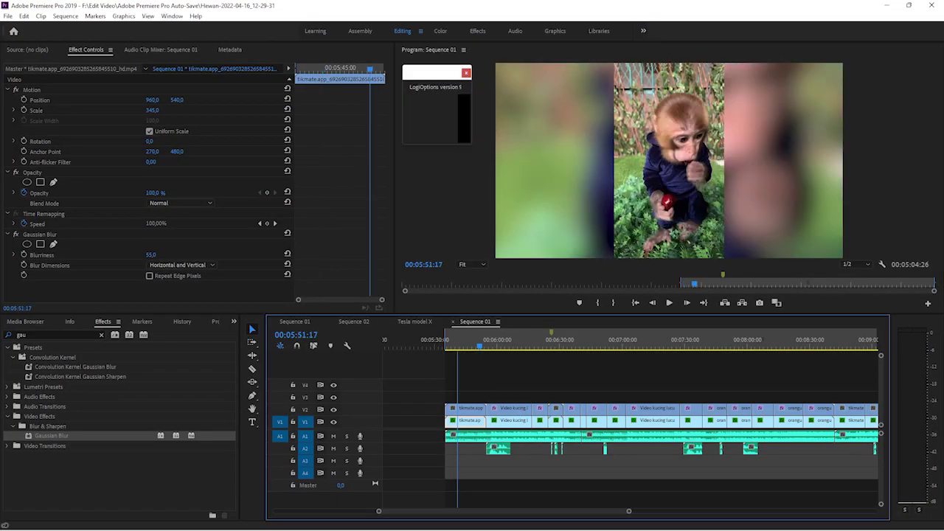
click(481, 340)
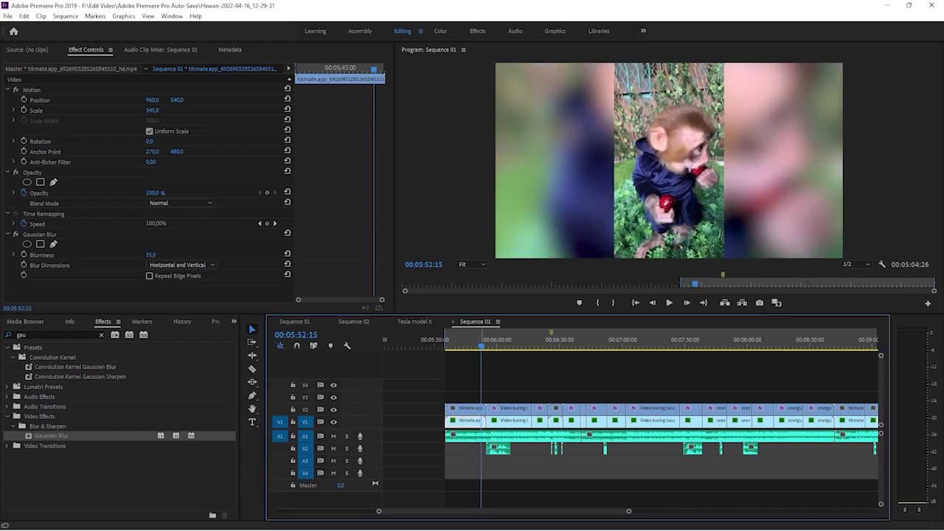
key(l)
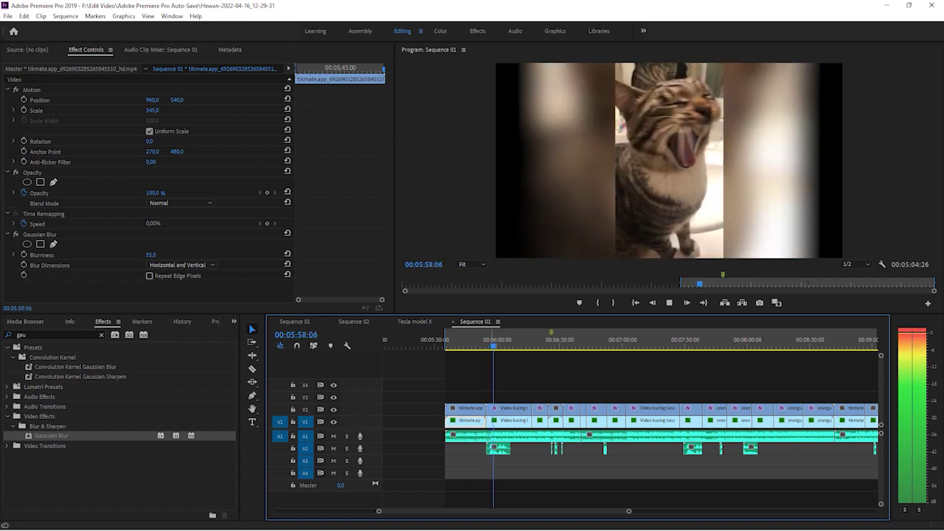
key(k)
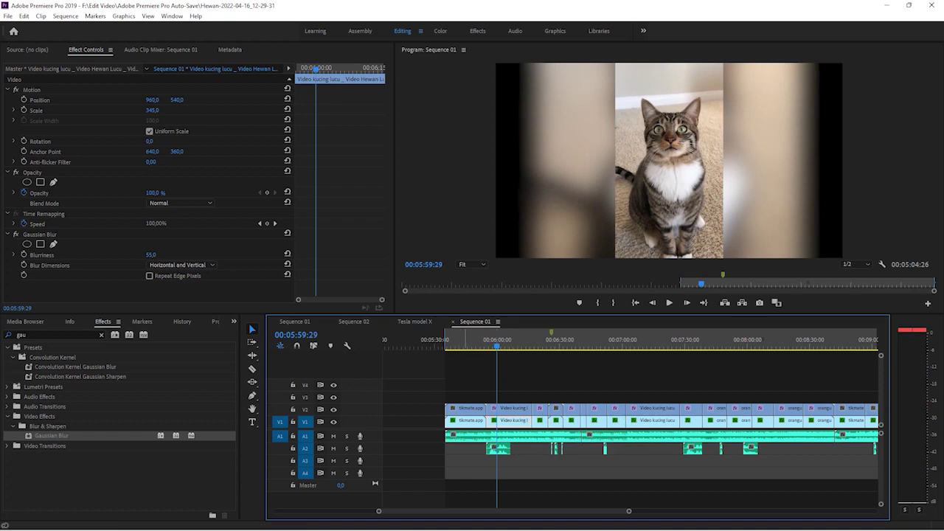
key(ctrl+shift+a)
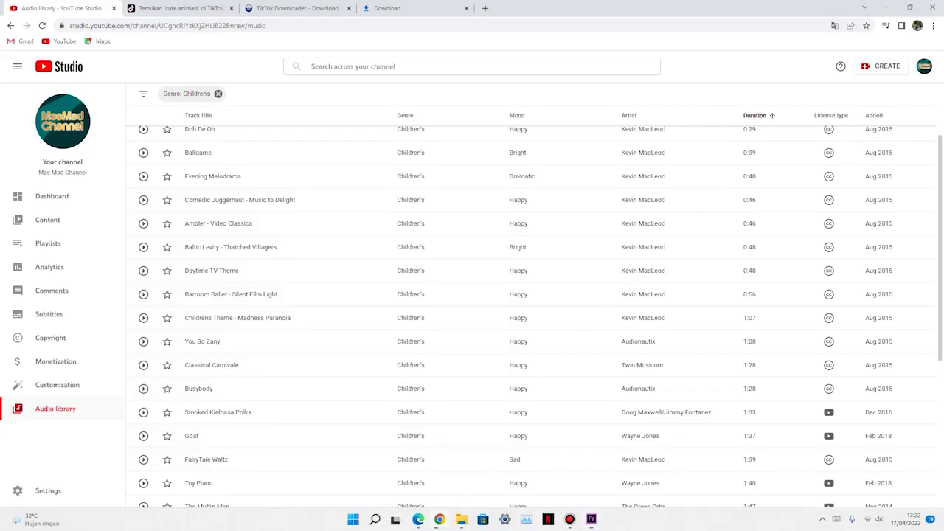
Step: Switch to Chrome, open YouTube in a new tab, and search for "sound effect chinesse"
click(439, 519)
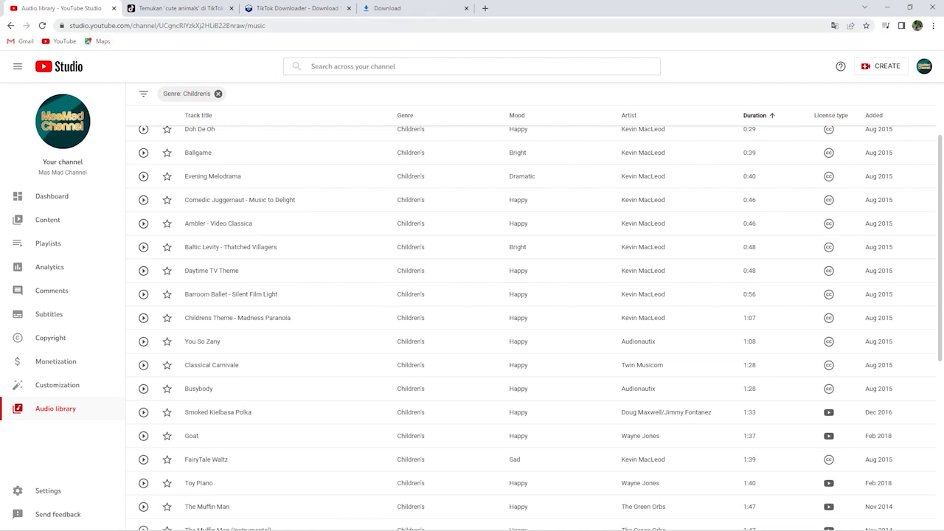
click(484, 8)
click(60, 40)
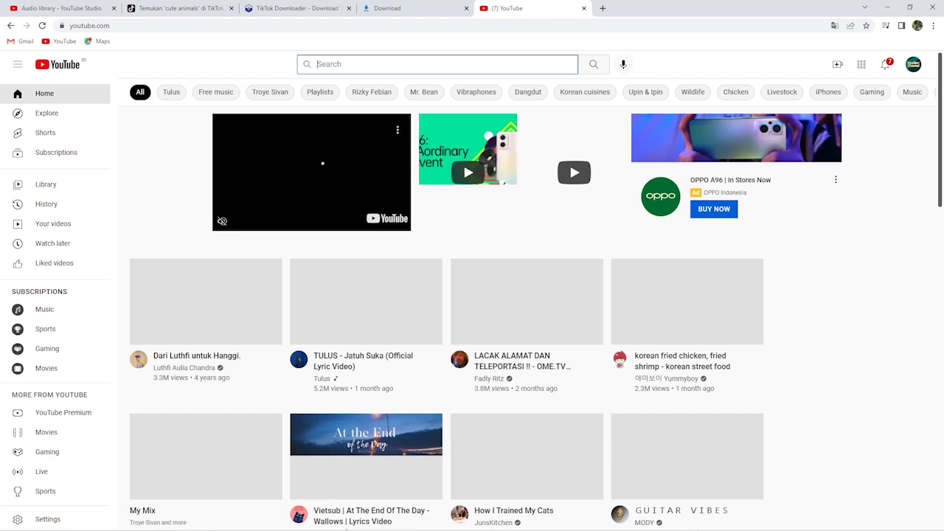
text(soun)
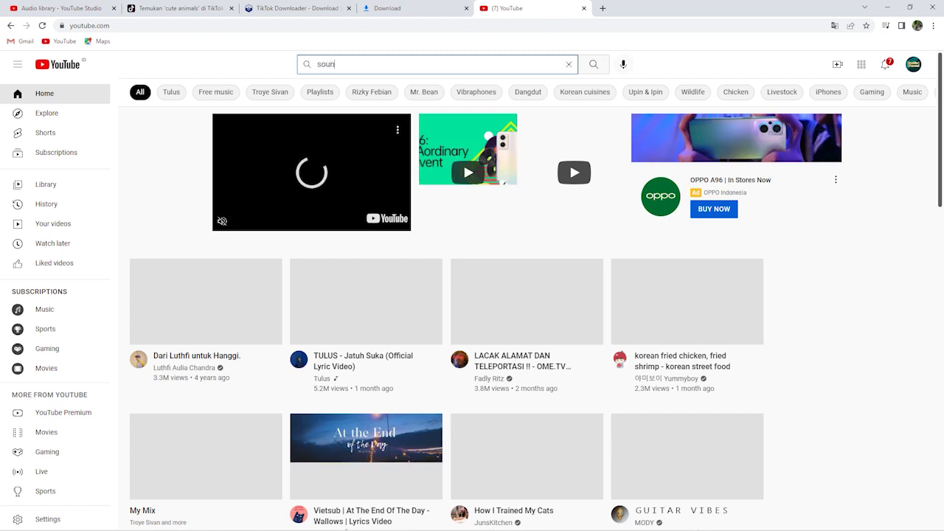
text(d)
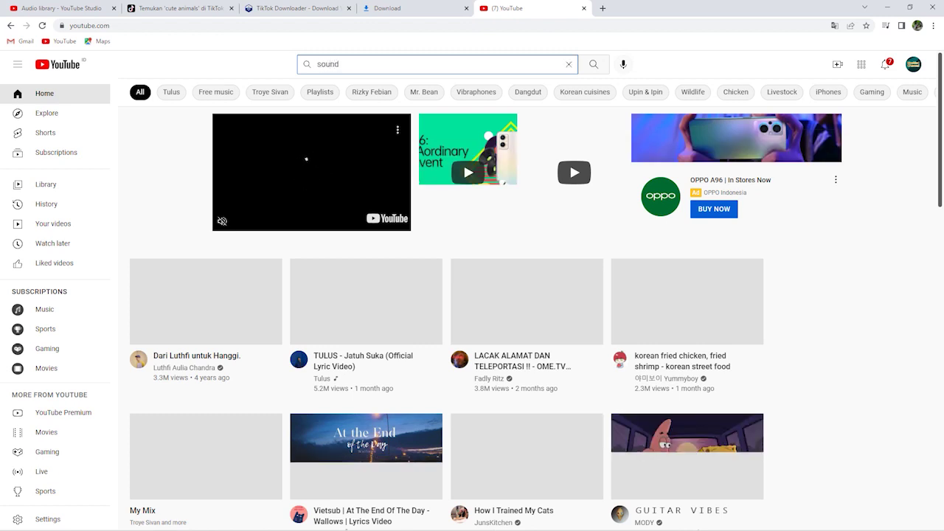
text( effect chin)
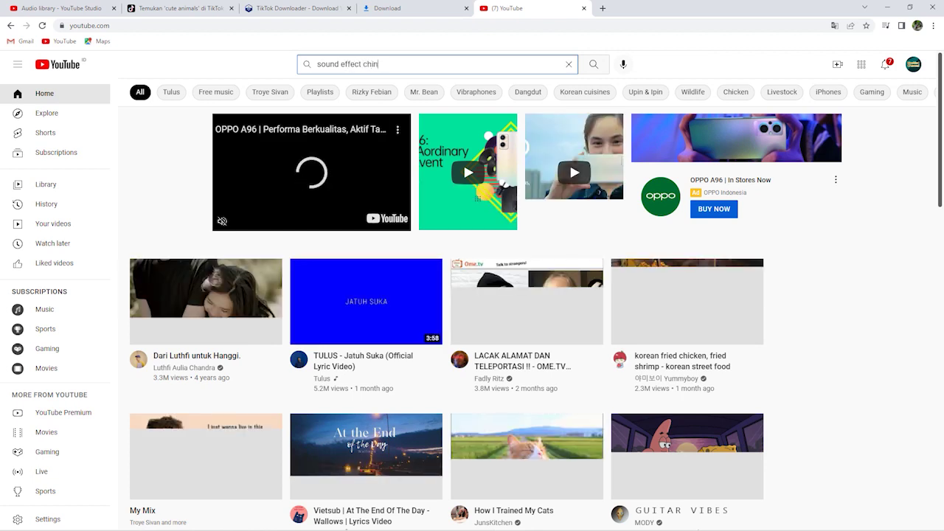
text(esse)
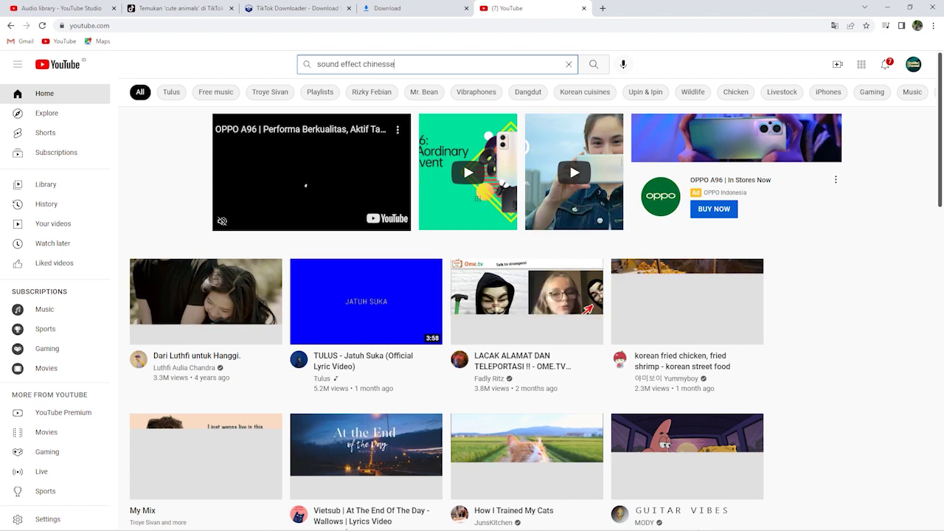
key(Return)
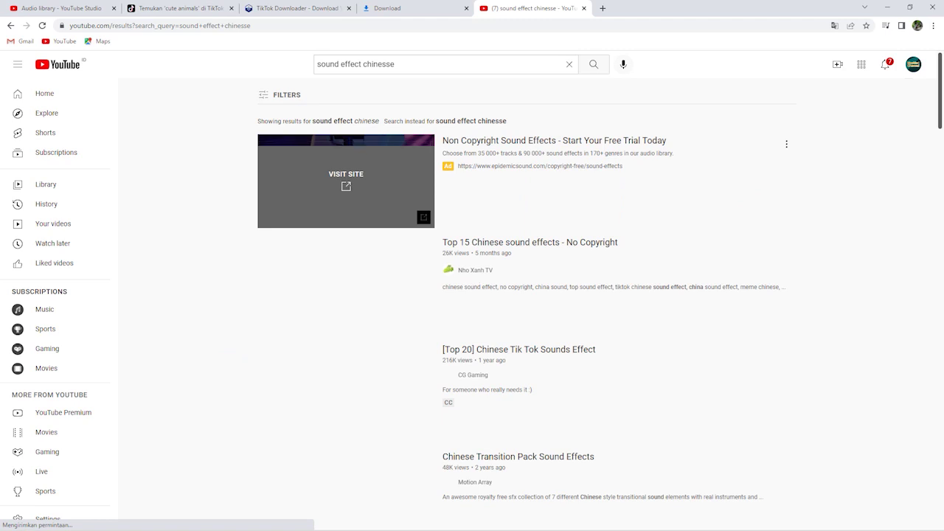
Step: Look at the TikTok "cute animals" search results and return to the YouTube sound effect results
click(179, 9)
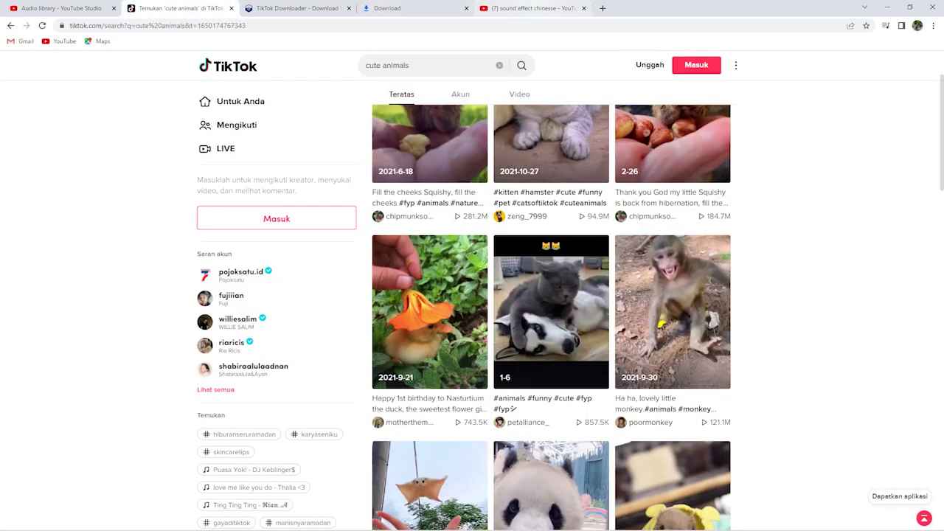
key(ctrl+5)
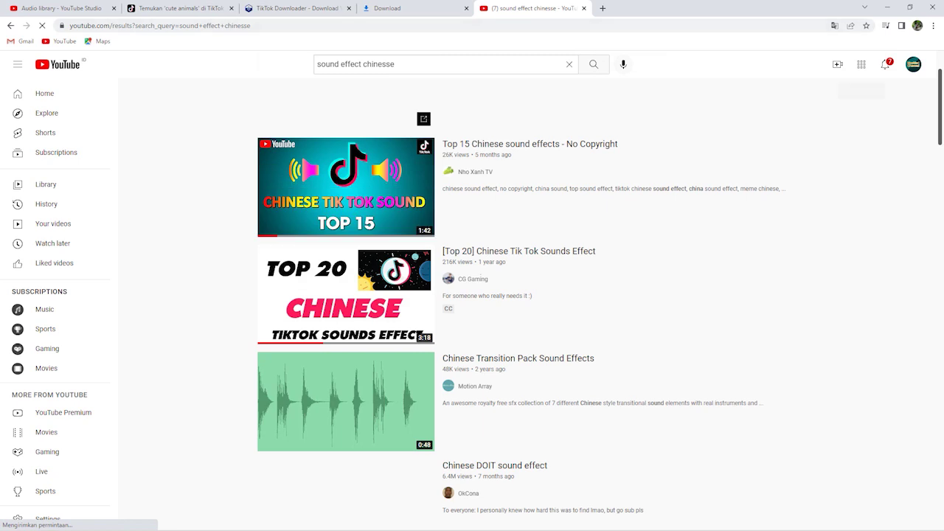
Step: Switch back to Premiere Pro and bring up the Hewan project's bin list
click(887, 7)
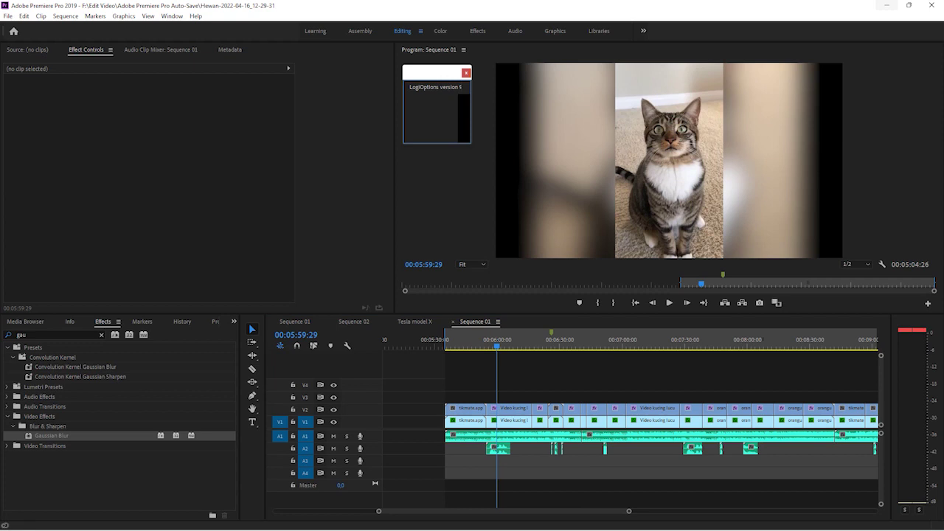
key(shift+8)
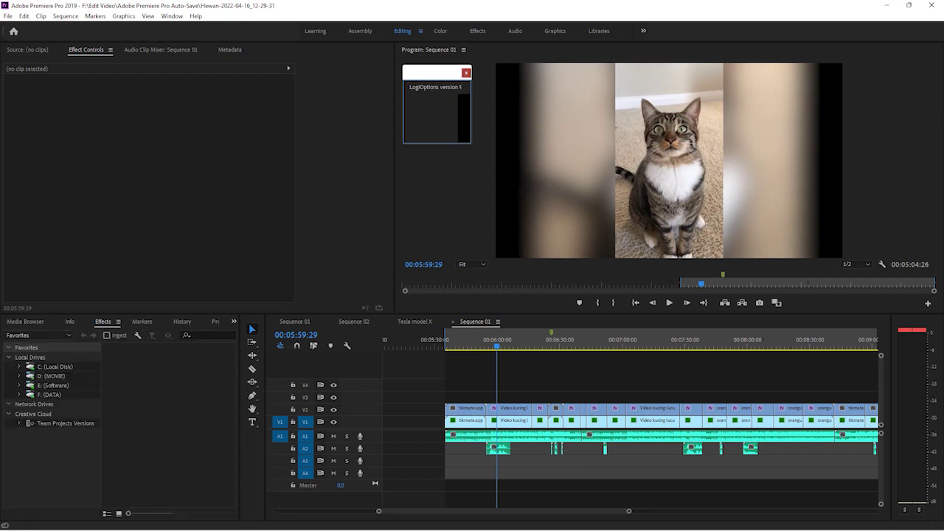
key(shift+1)
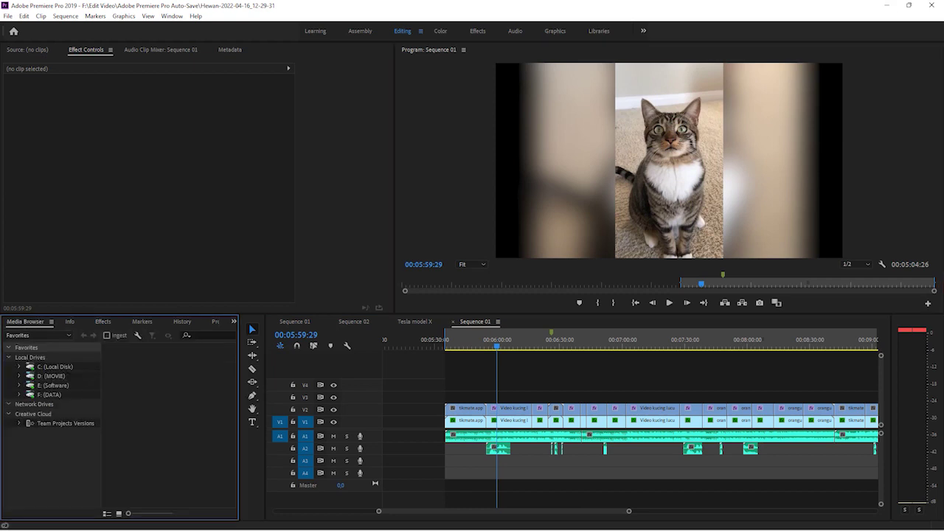
key(shift+1)
key(shift+1)
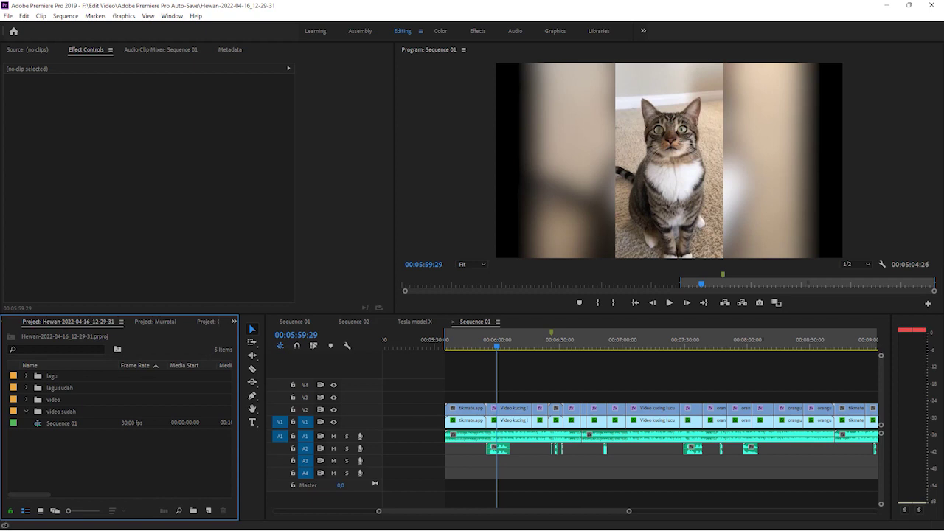
Step: View the contents of the "video sudah" bin, return to the project's bin list, and look inside the "video" bin
double_click(37, 410)
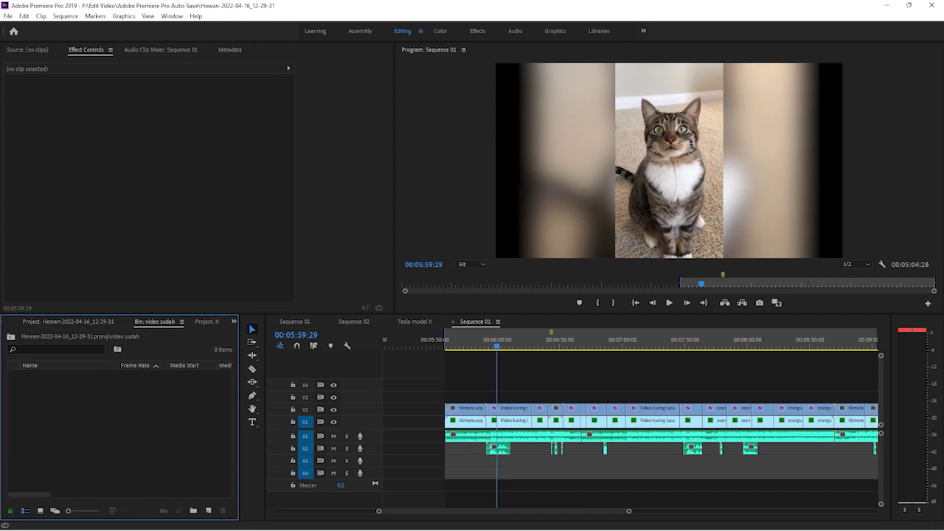
click(67, 322)
click(26, 398)
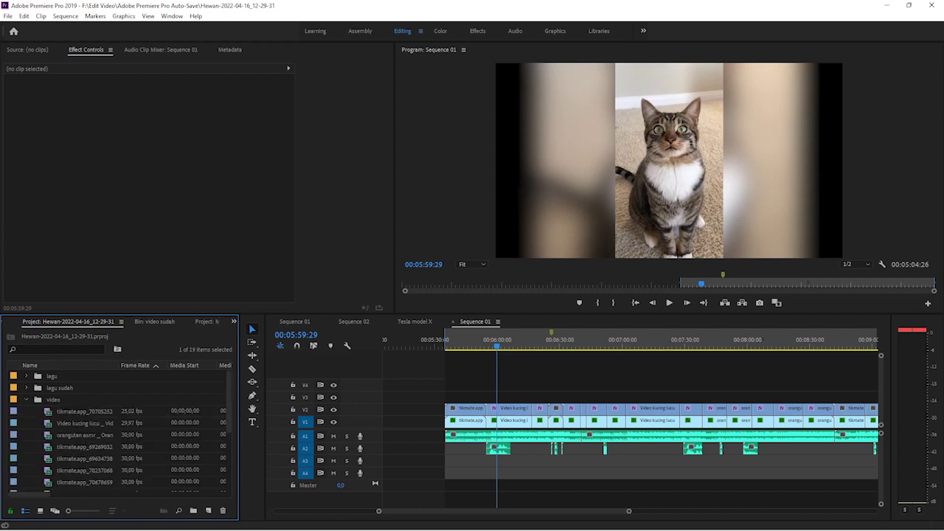
click(26, 399)
click(26, 399)
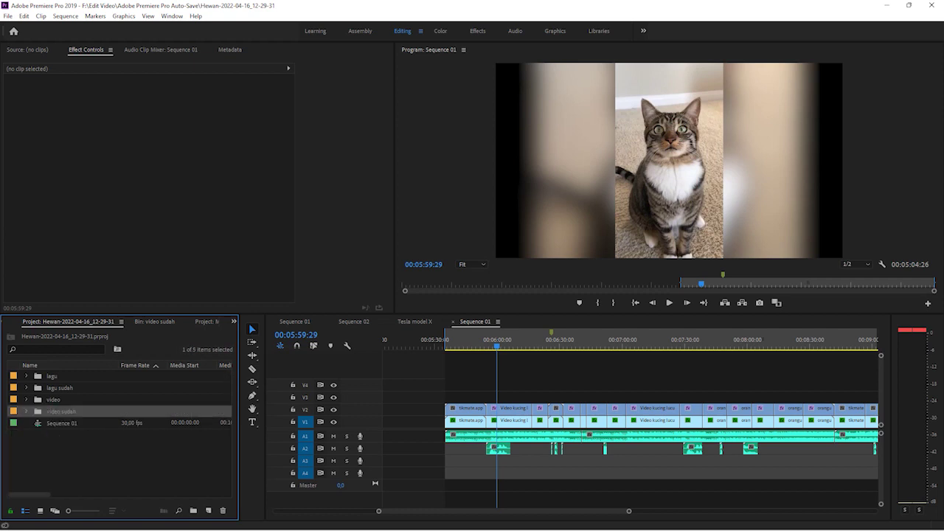
Step: Expand the "lagu" bin and its "efek suara" bin, and look through the music and sound effect files
key(ctrl+shift+a)
click(26, 375)
scroll(118, 428, down, 8)
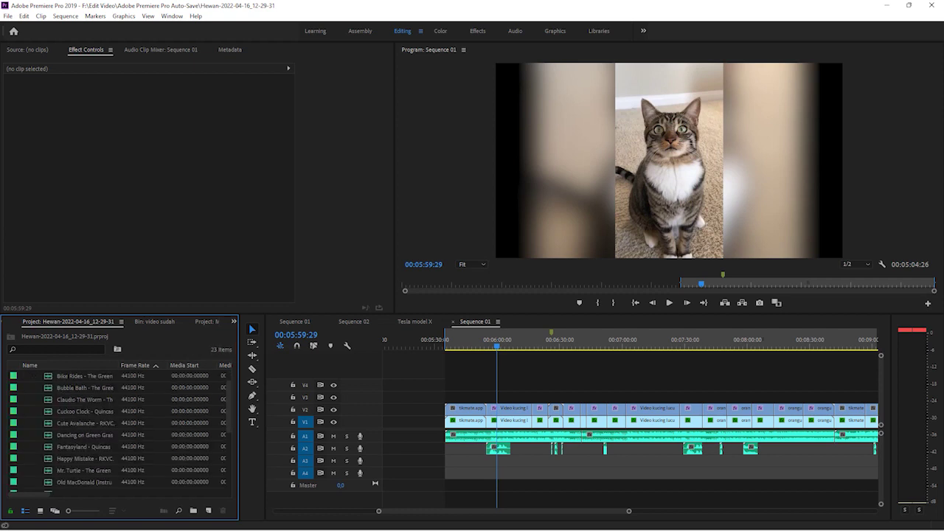
scroll(118, 428, up, 5)
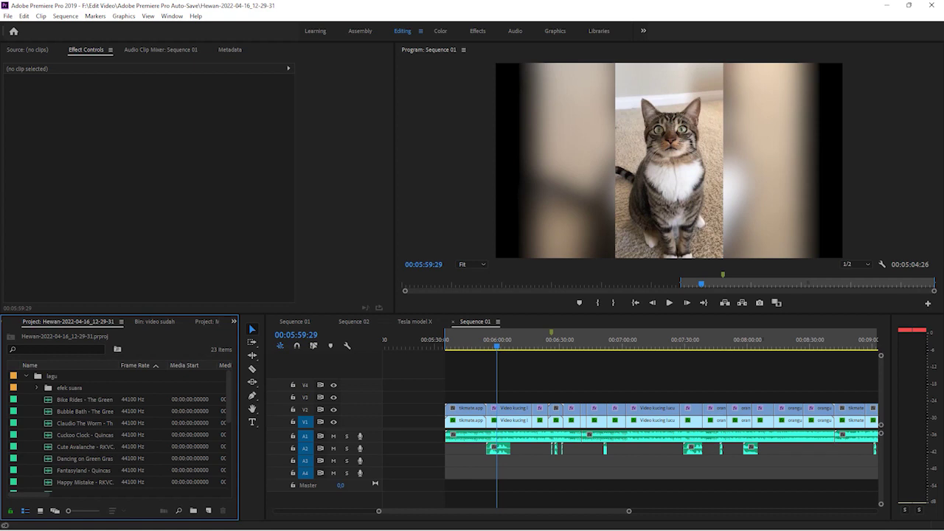
click(36, 387)
scroll(118, 428, down, 5)
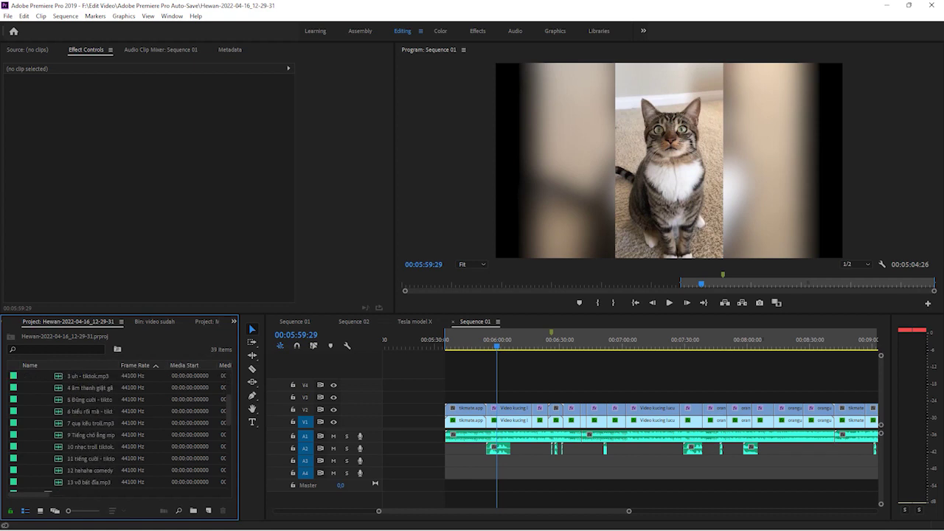
scroll(118, 428, up, 5)
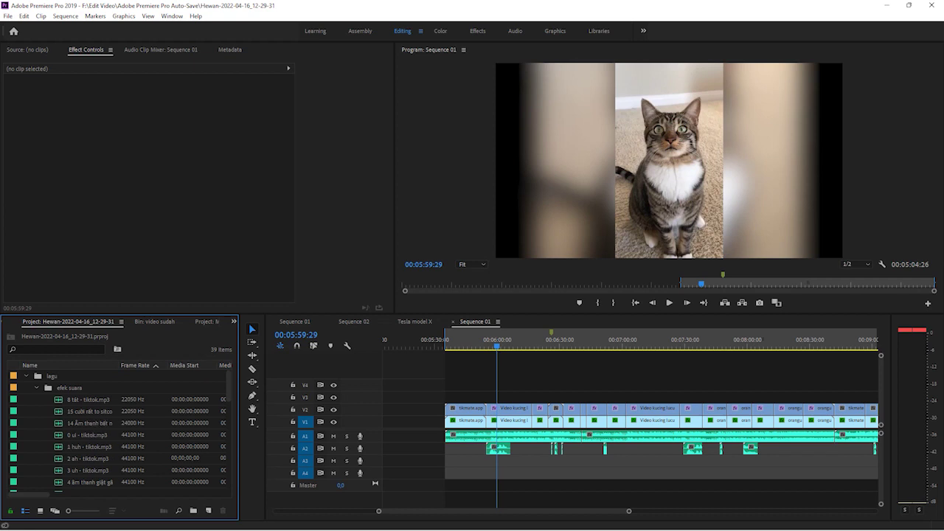
Step: Preview frames of the animal sequence at 00:05:48:15, 00:06:26:15, 00:07:10:04 and 00:06:48:27
click(473, 340)
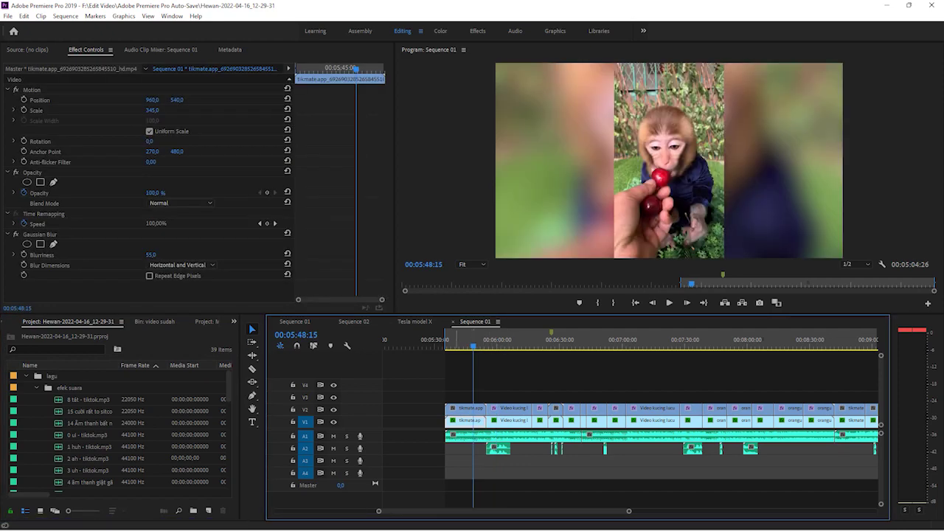
key(shift+m)
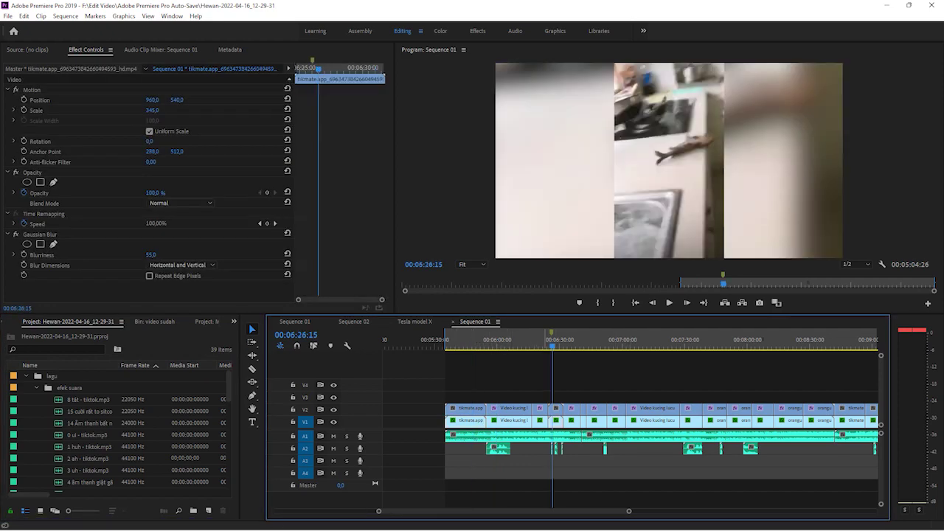
click(537, 340)
click(643, 340)
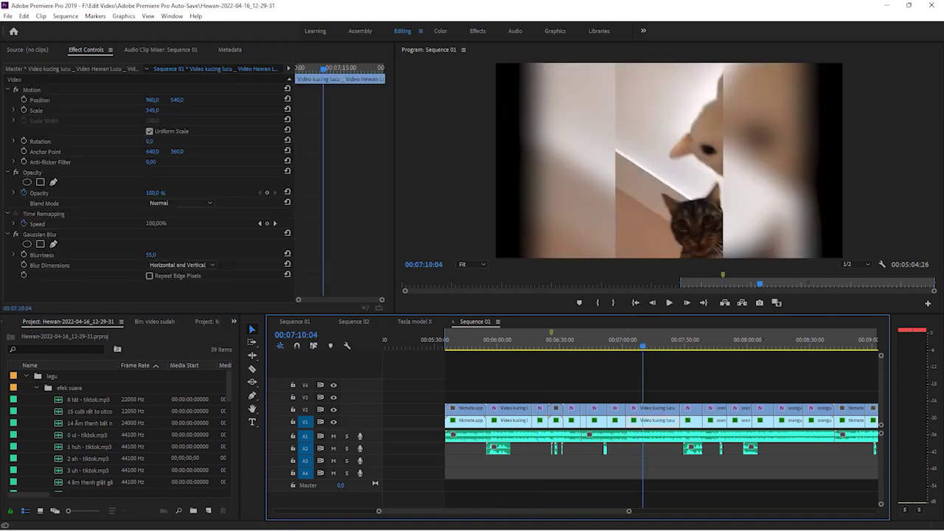
click(598, 341)
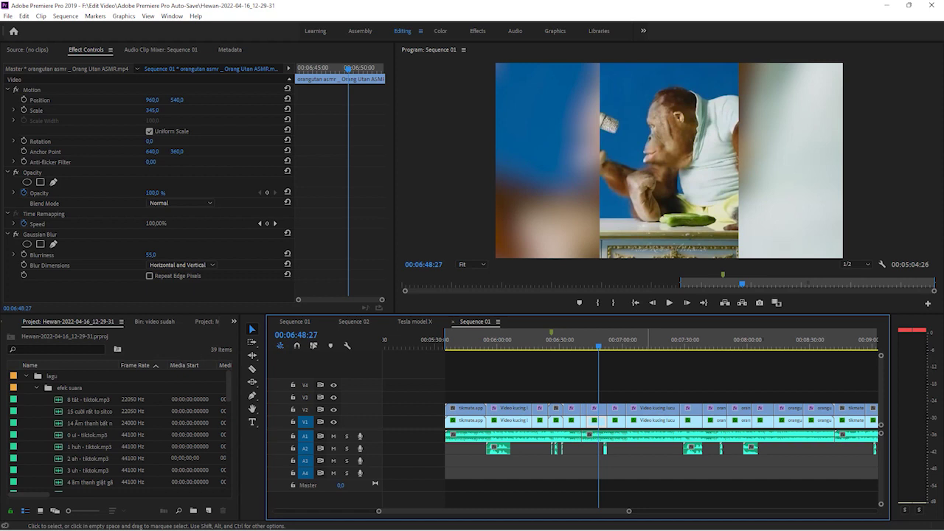
Step: Look over the sequence towards its end and preview the orangutan clips at 00:08:25:27 and 00:06:56:07
scroll(648, 339, down, 5)
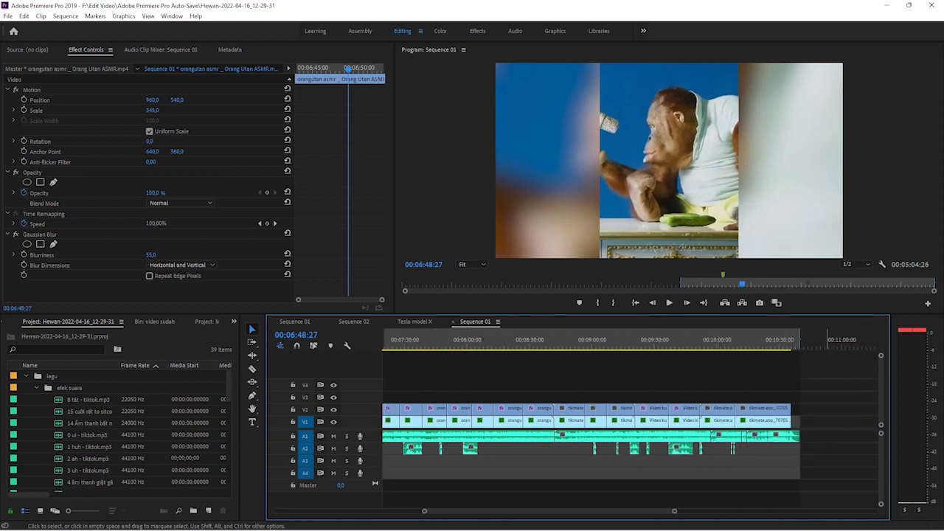
scroll(828, 442, up, 2)
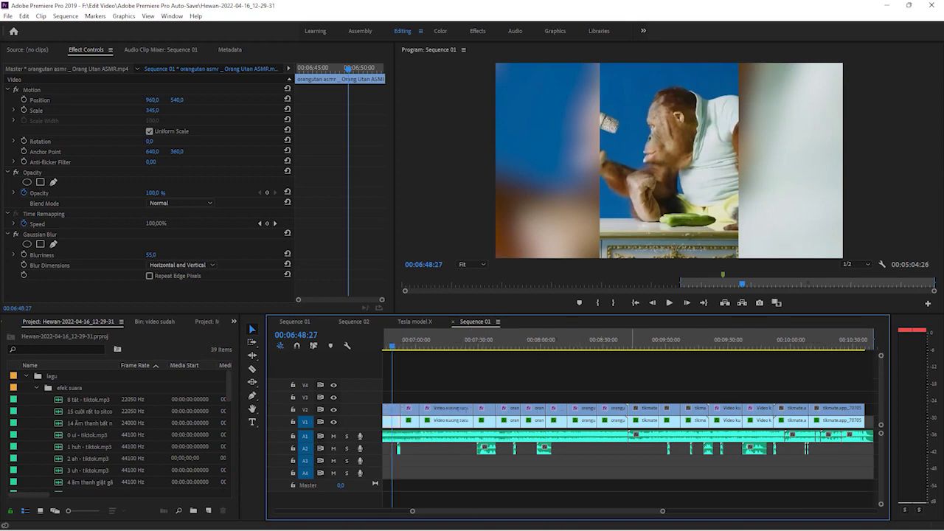
click(632, 339)
click(631, 376)
drag(605, 339, 595, 340)
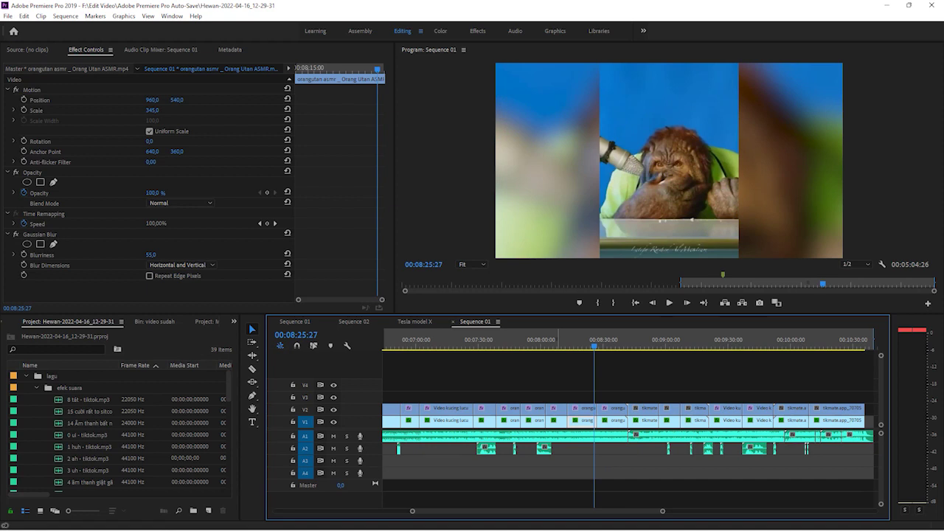
scroll(630, 420, up, 4)
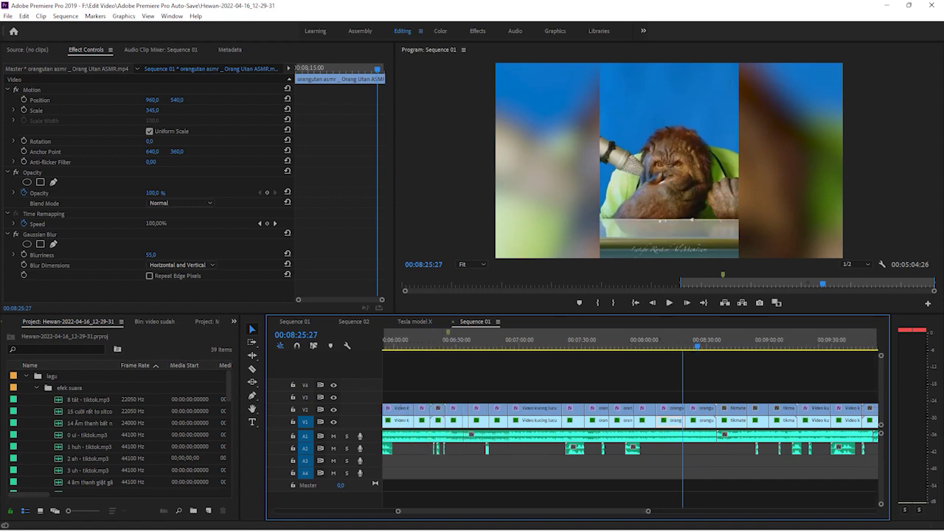
click(546, 339)
click(527, 339)
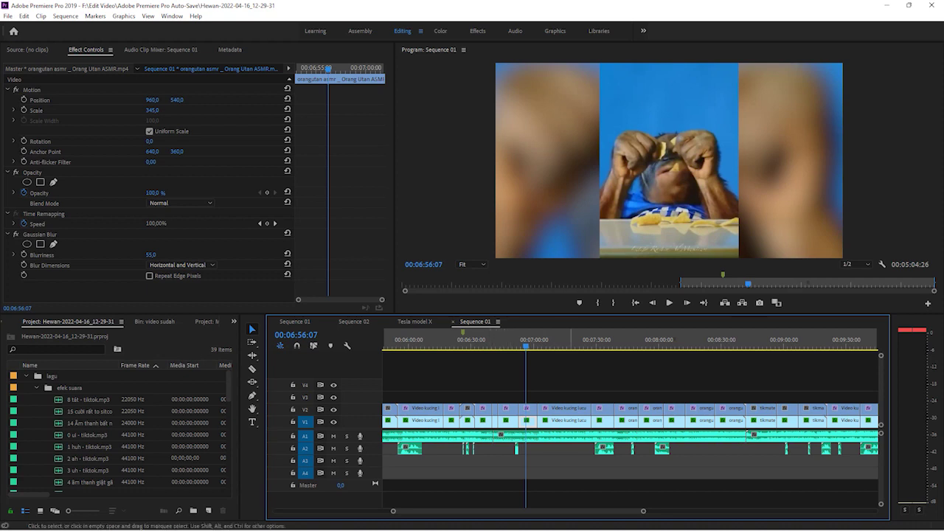
Step: Inspect the "Rainy Day Games" music clip on track A1, clear the selection, and move the playhead to 00:06:27:13
click(576, 436)
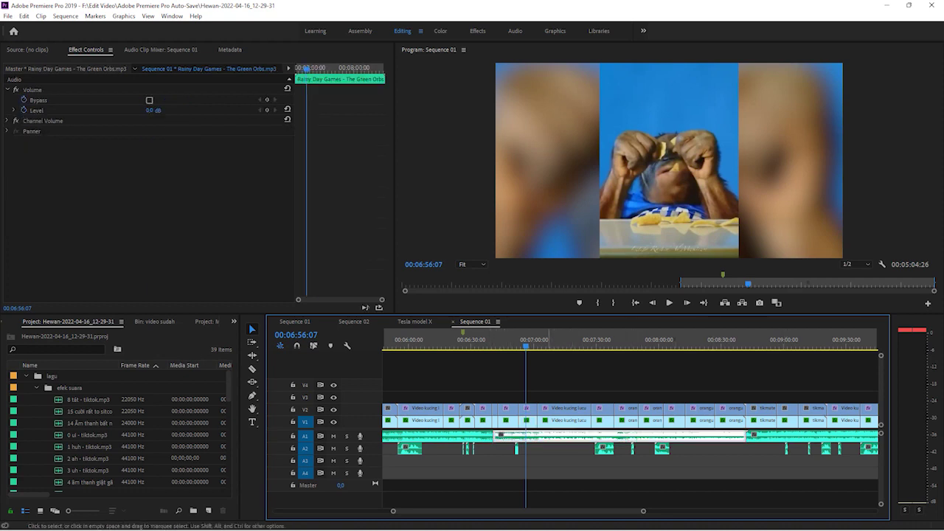
click(531, 377)
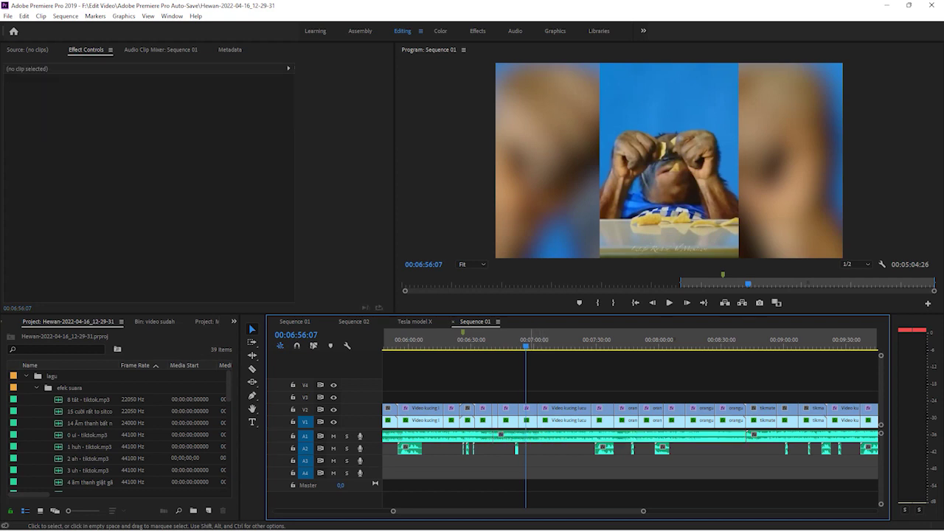
drag(526, 343, 466, 341)
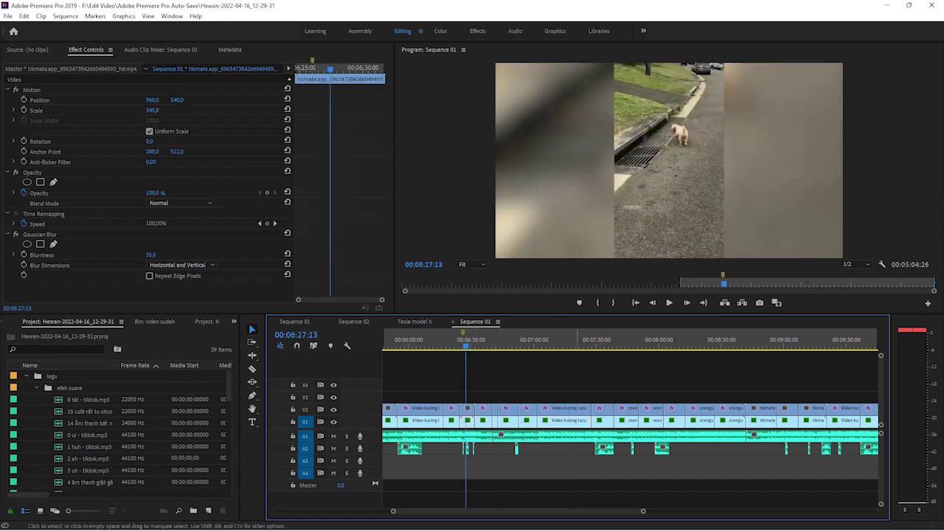
scroll(635, 413, down, 3)
scroll(630, 428, down, 2)
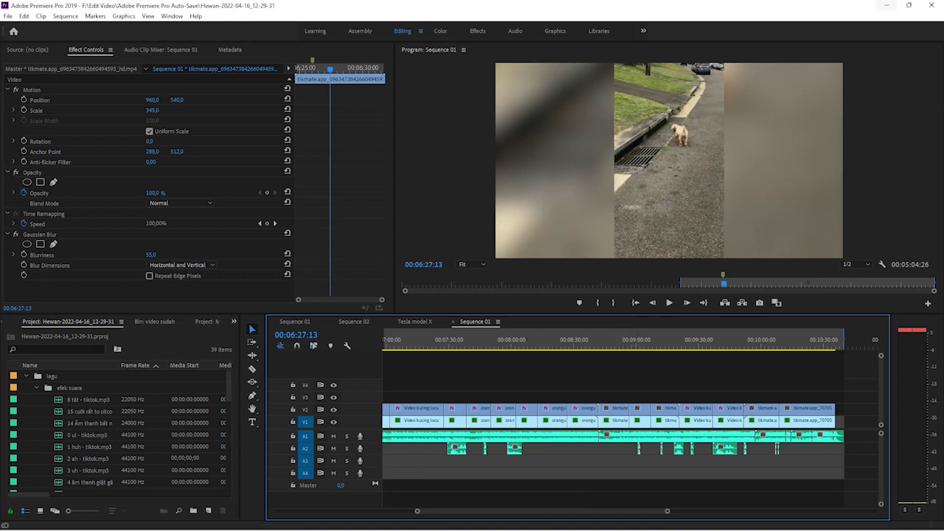
Step: Switch to Chrome, look through the downloads list, and resume the failed tikmate.app MP4 download
click(886, 5)
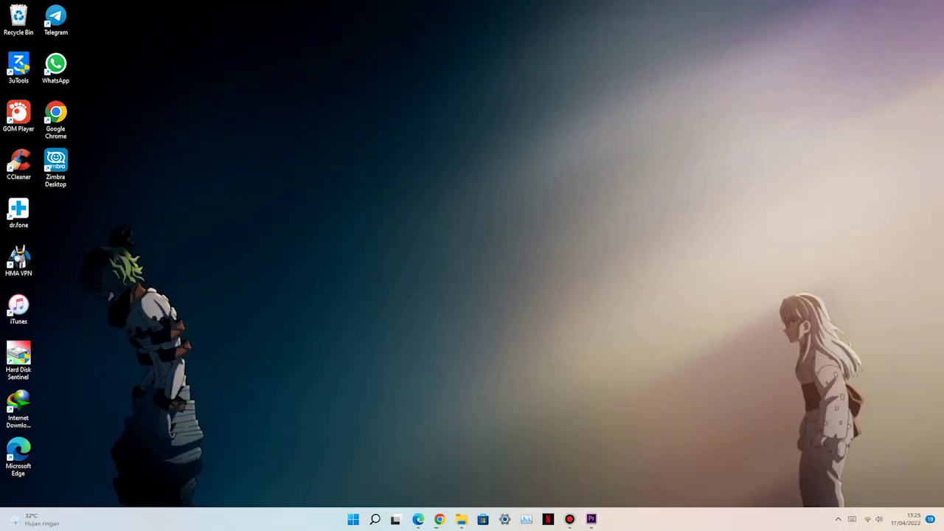
click(590, 519)
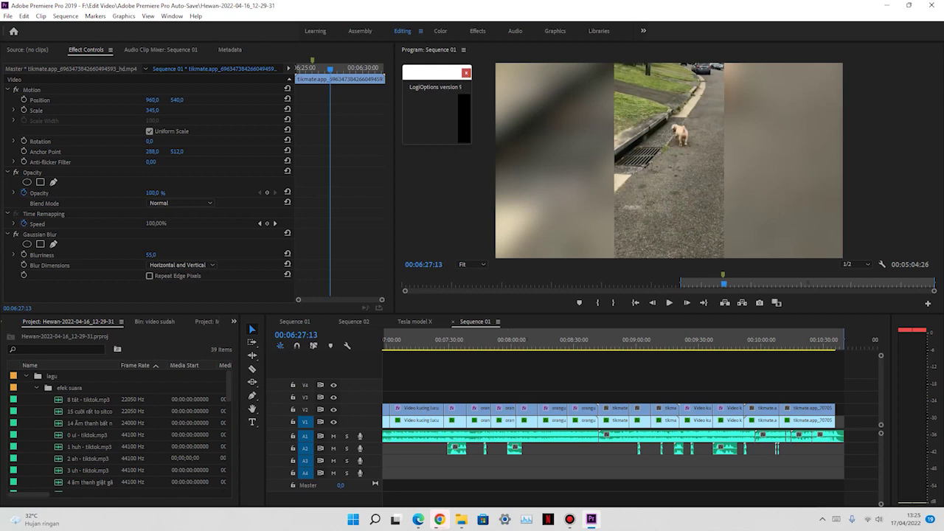
click(440, 519)
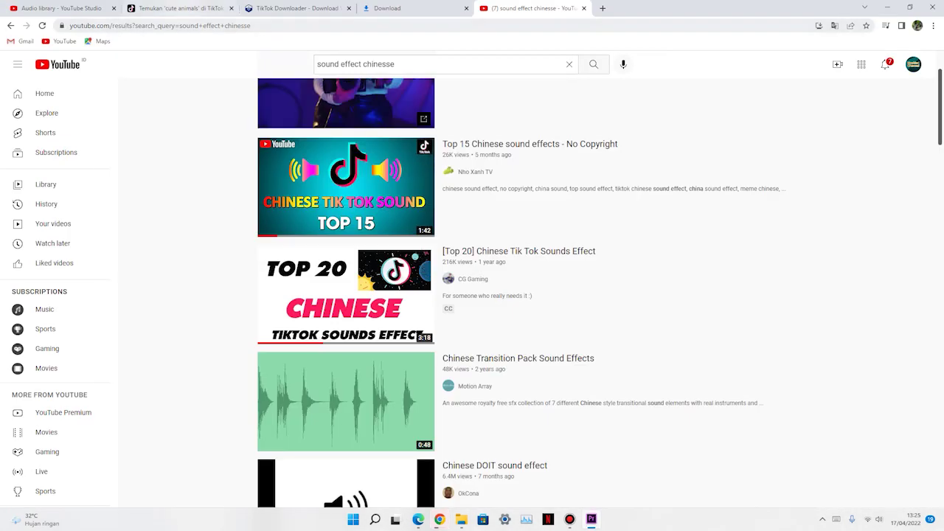
click(177, 8)
click(413, 8)
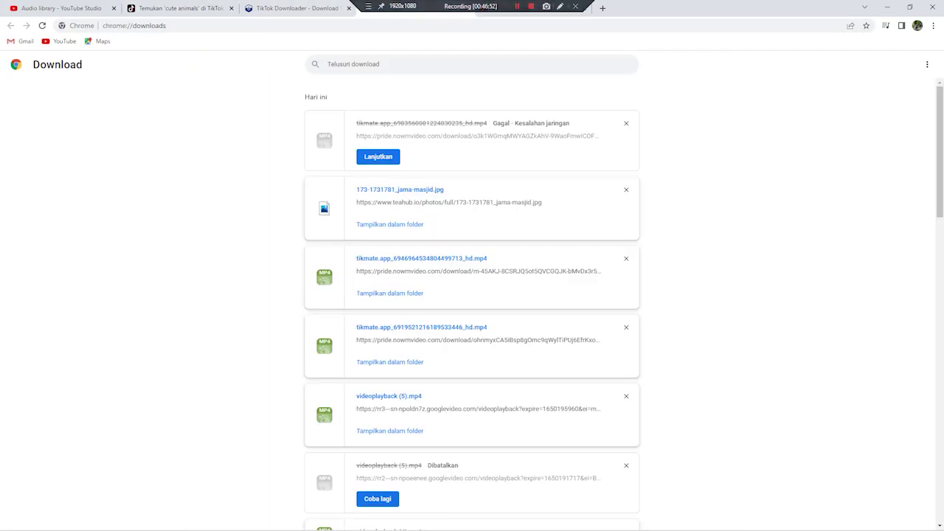
scroll(472, 310, down, 3)
scroll(472, 309, down, 3)
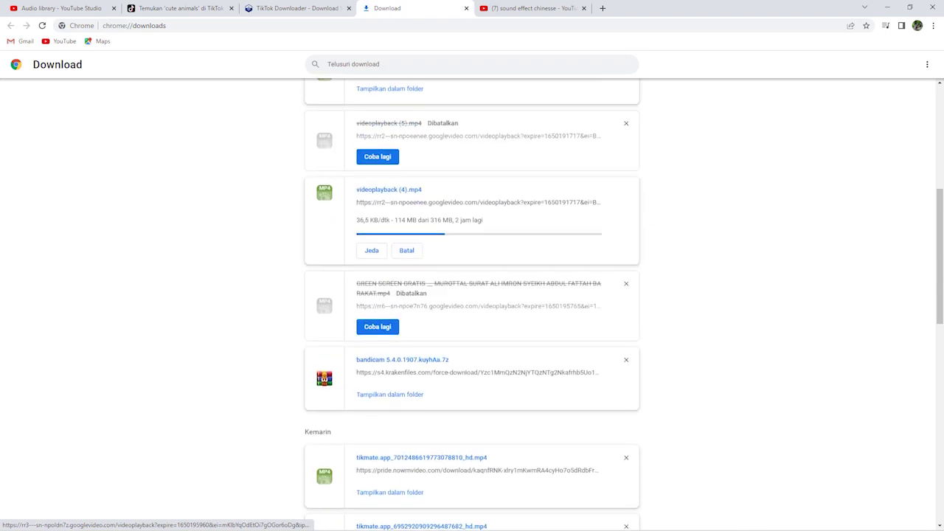
scroll(472, 309, up, 5)
scroll(472, 309, up, 1)
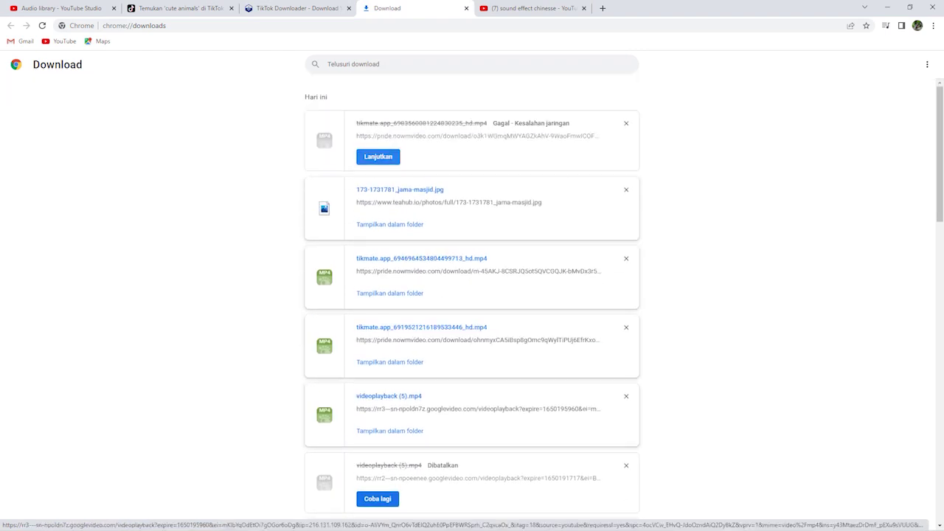
click(378, 156)
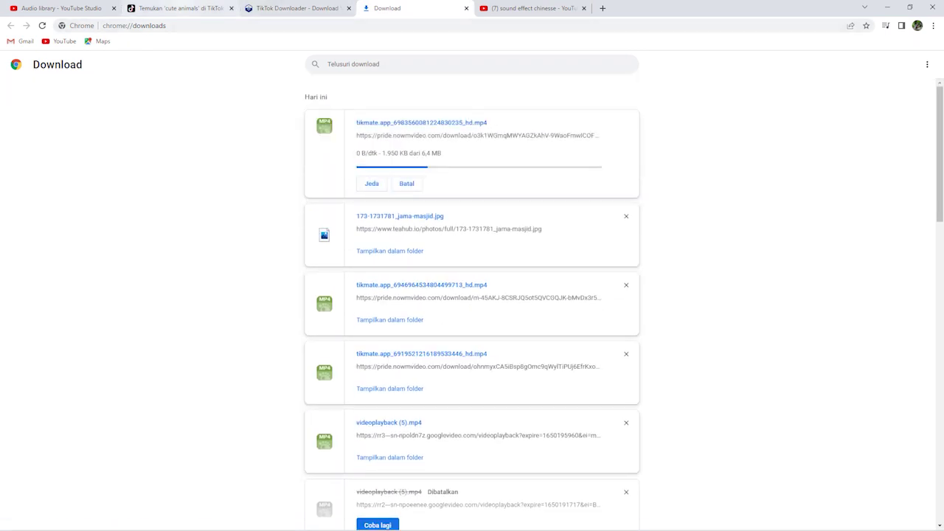
Step: Browse the TikTok "cute animals" results, load more of them, and switch back to Premiere Pro
click(177, 8)
scroll(525, 262, down, 12)
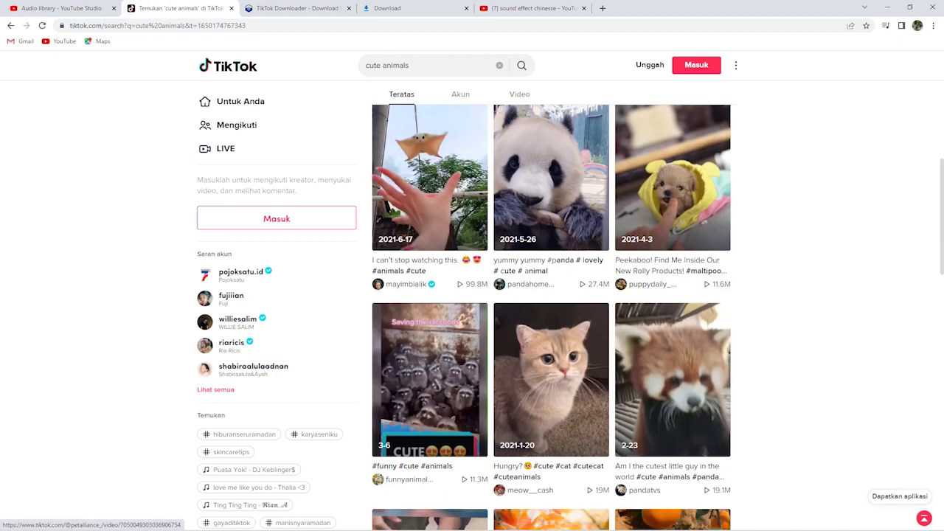
scroll(552, 317, down, 5)
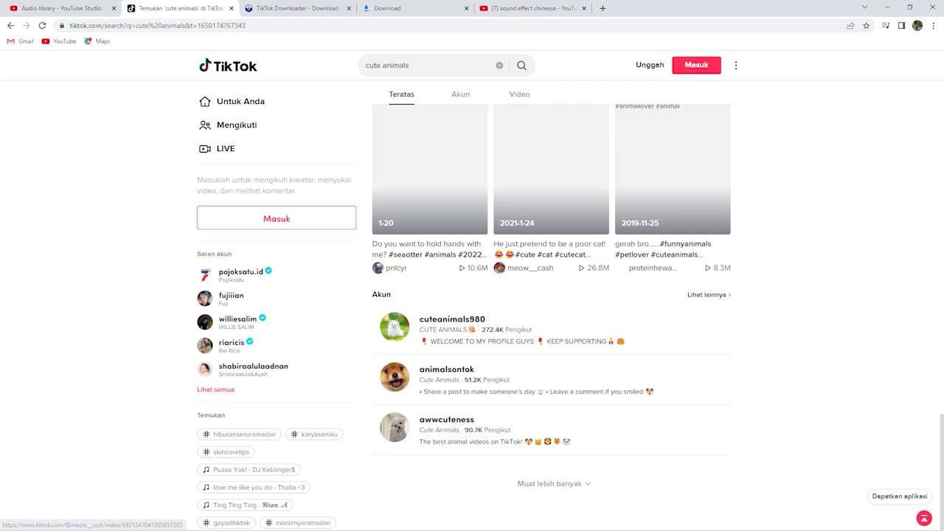
click(554, 483)
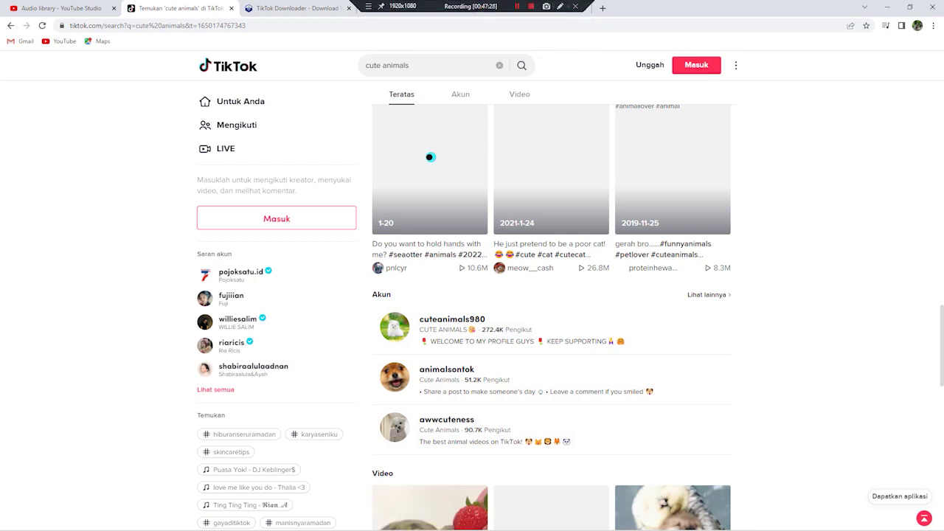
mouse_move(472, 528)
click(591, 519)
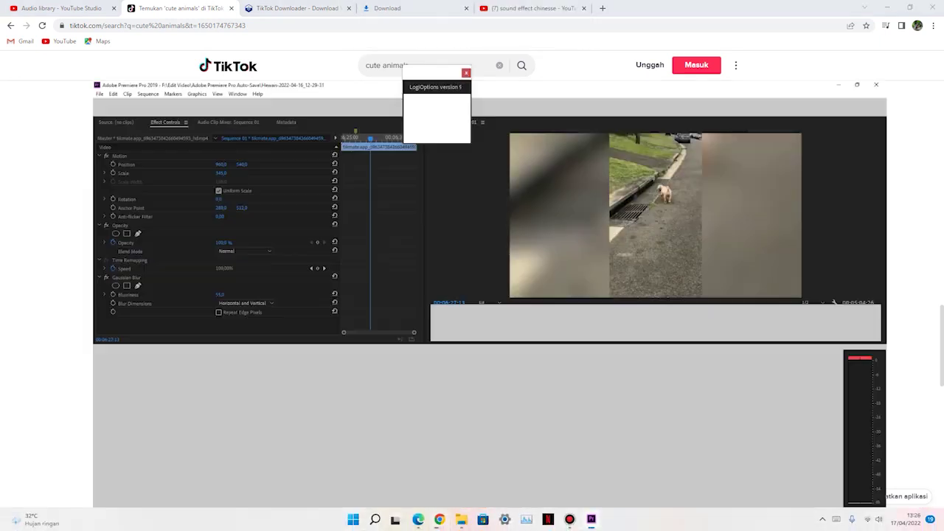
Step: Look over both parts of the animal sequence, marquee-select clips spanning them, and clear the selection
click(519, 371)
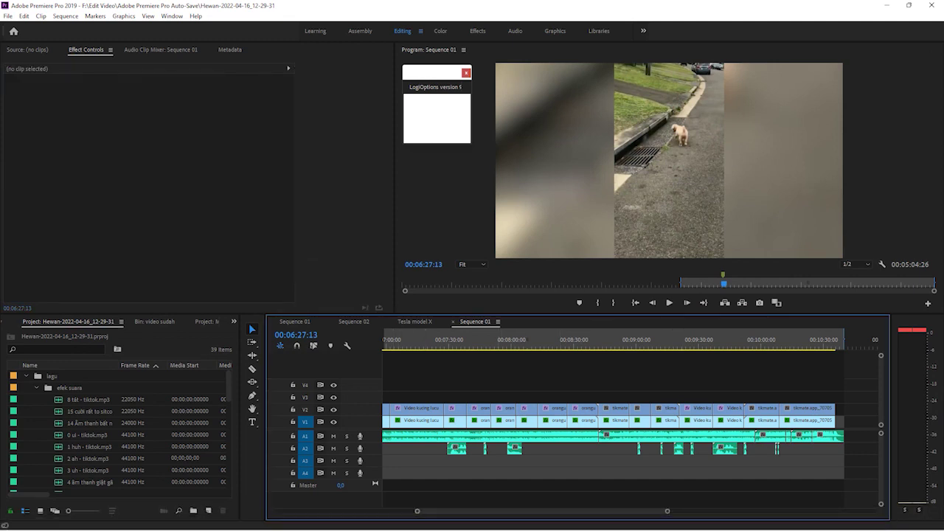
scroll(811, 371, down, 5)
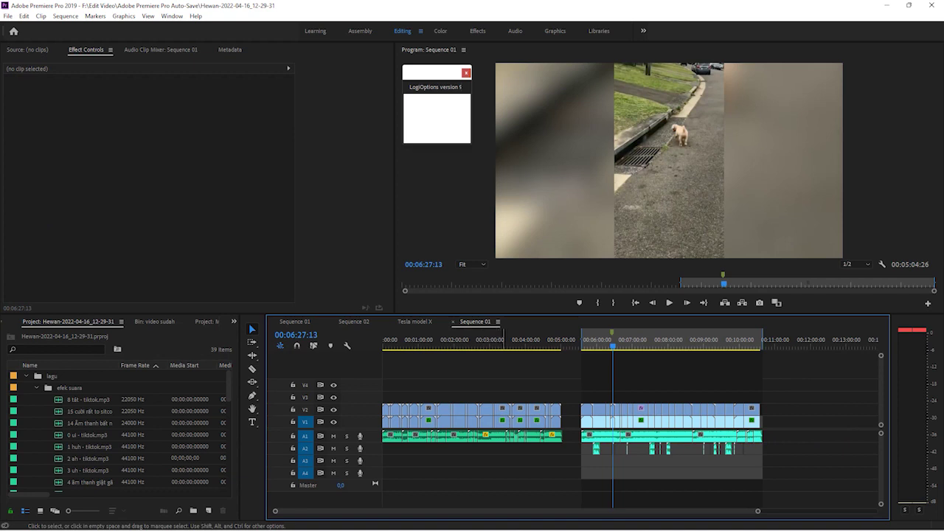
drag(714, 373, 432, 477)
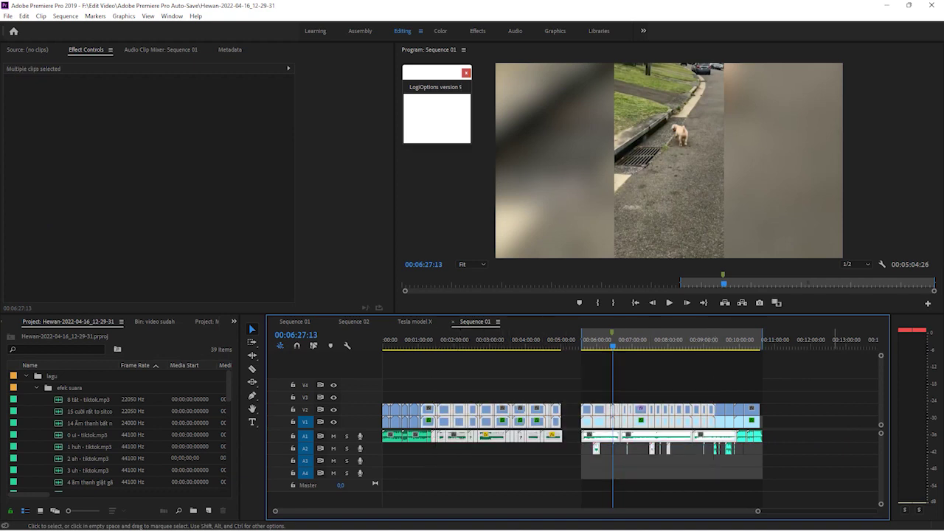
click(827, 372)
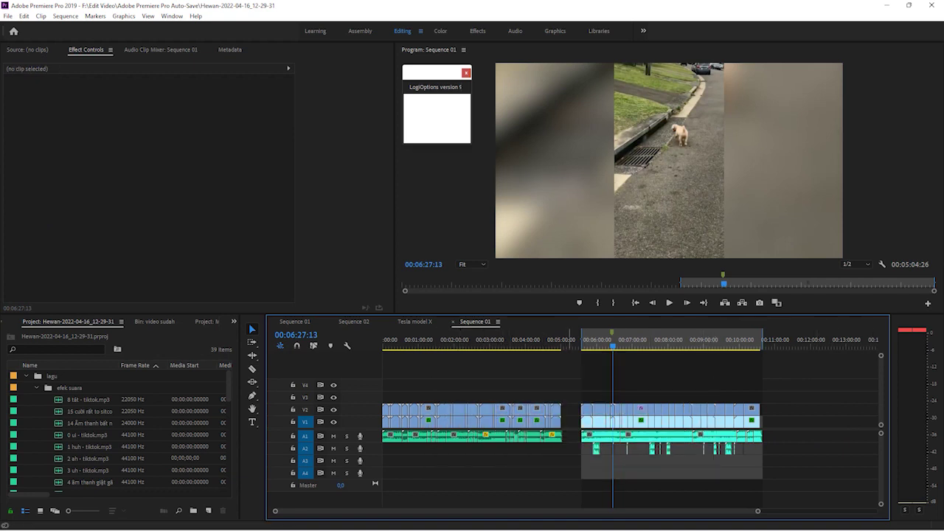
scroll(575, 428, right, 5)
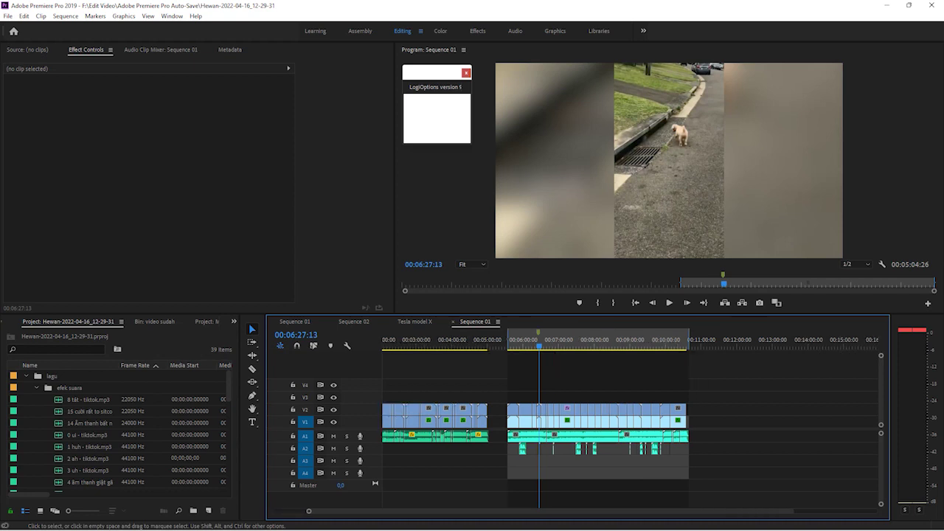
scroll(575, 427, left, 5)
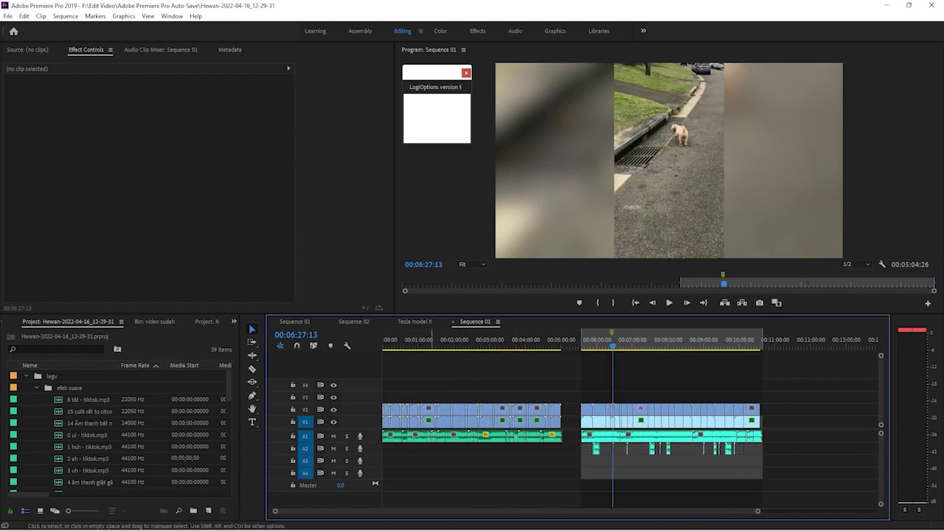
Step: Preview the orangutan clips at 00:07:01:03 and 00:07:56:16, clear the selection, and look over the rest of the sequence
right_click(646, 340)
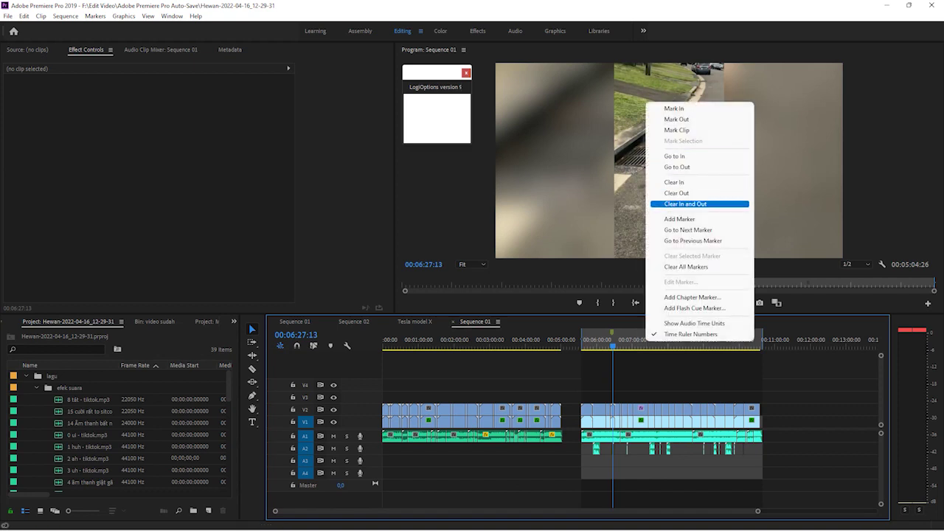
key(Escape)
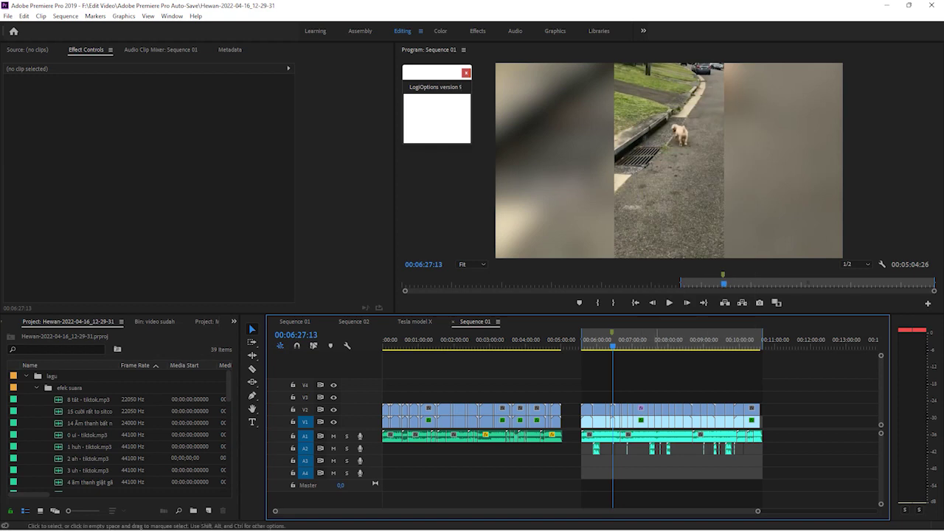
click(633, 339)
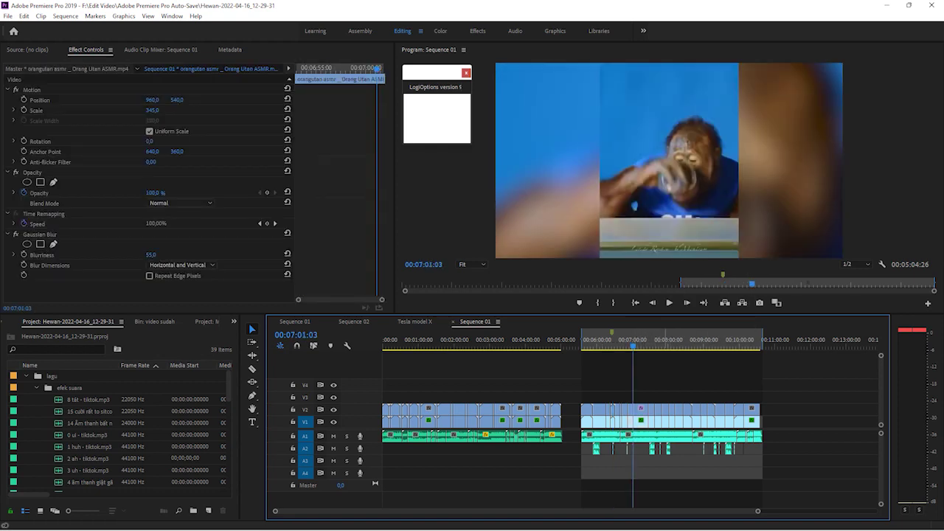
click(666, 340)
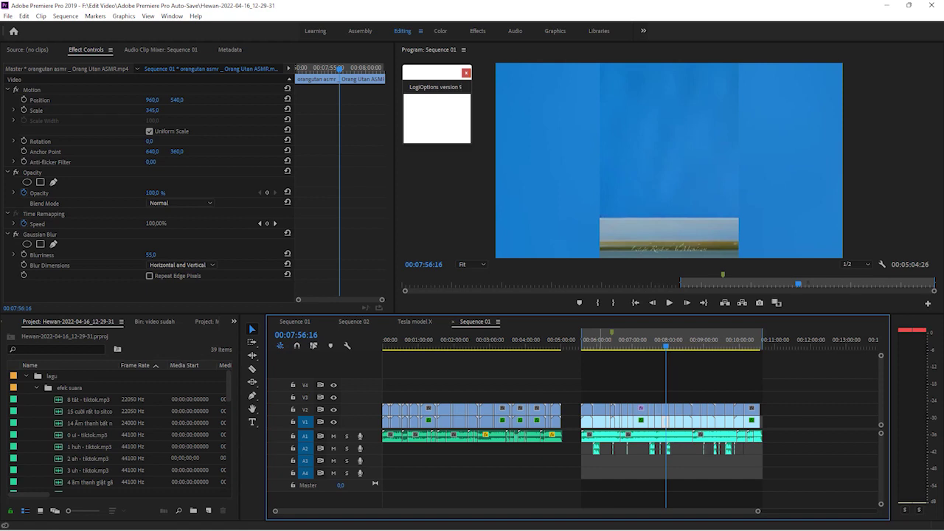
click(457, 383)
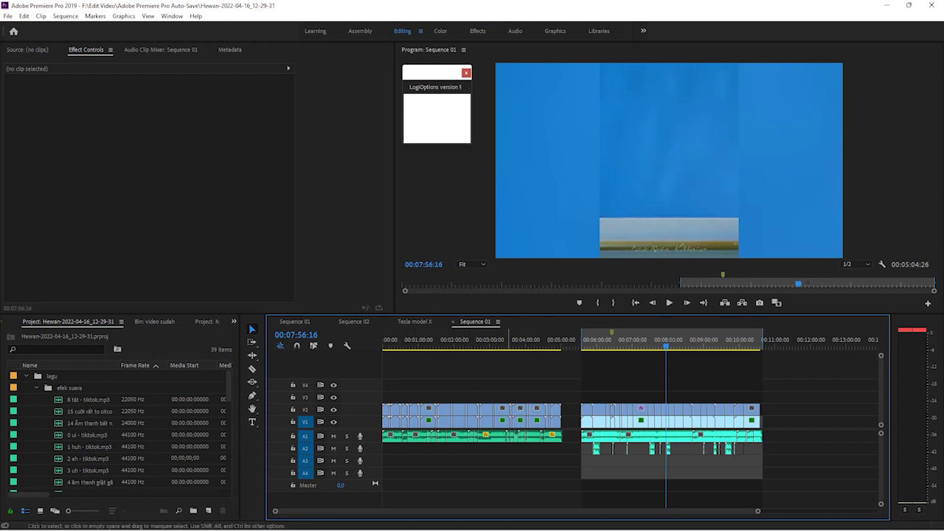
scroll(576, 420, right, 4)
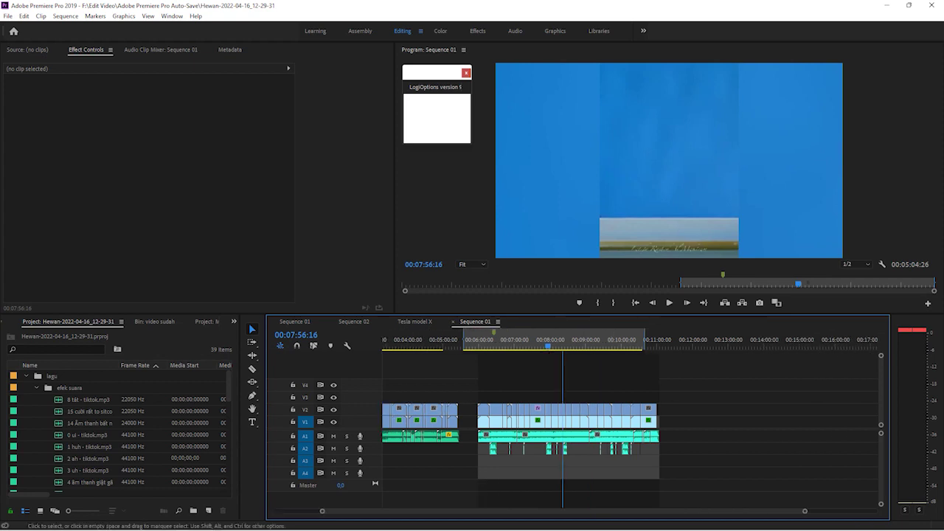
scroll(575, 420, left, 4)
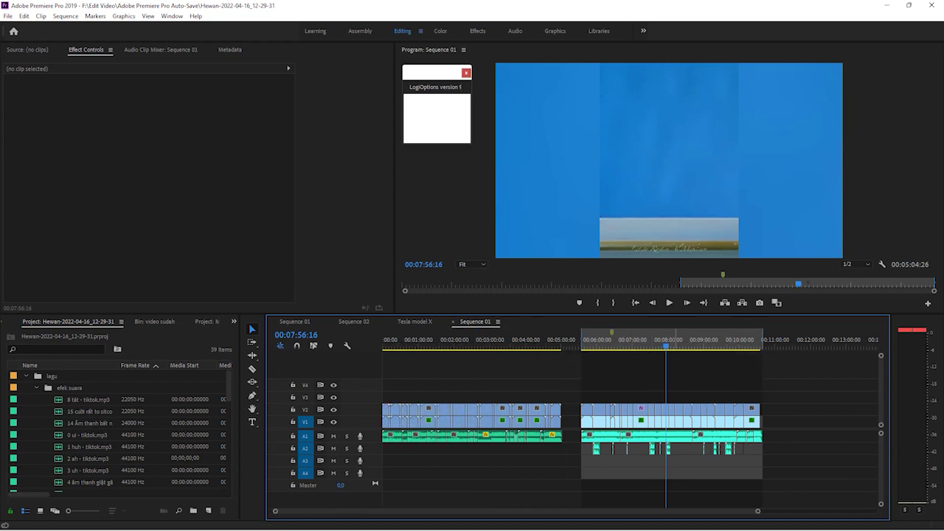
Step: Set the In/Out range to the sequence's first part, 00:05:02:24 long, and queue its H.264 Mobile Device 720p HD export in Media Encoder
drag(807, 283, 528, 283)
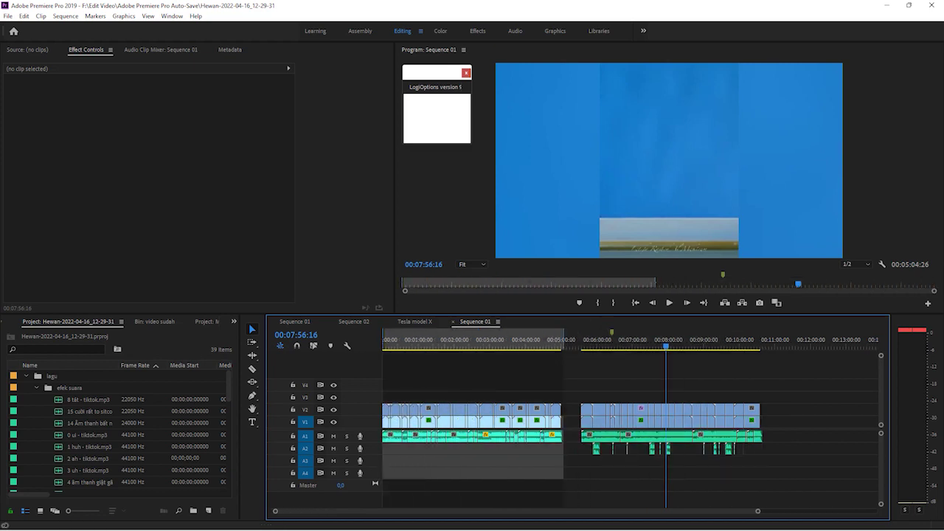
drag(563, 339, 531, 340)
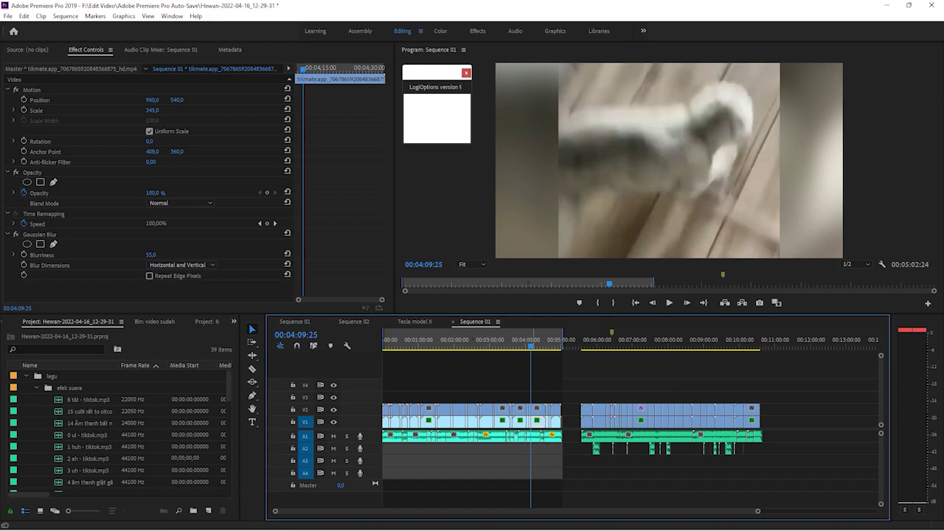
key(ctrl+m)
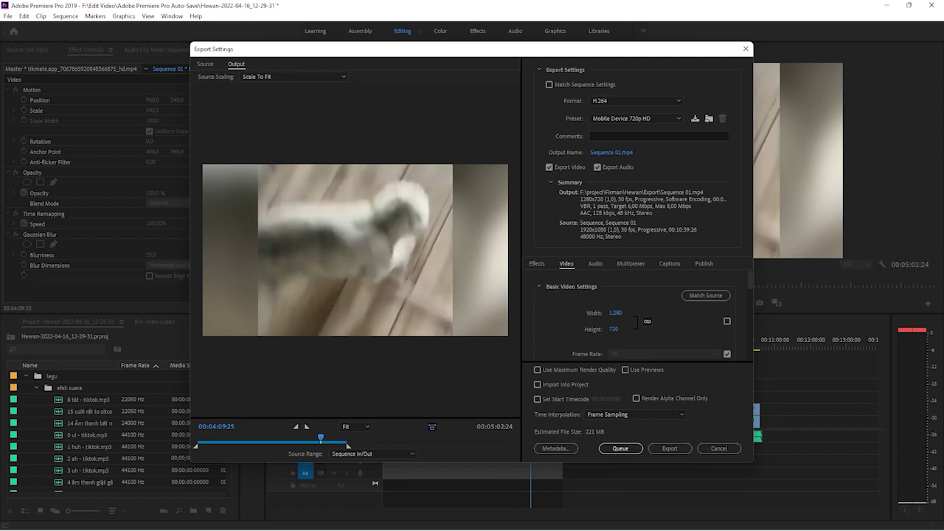
key(Return)
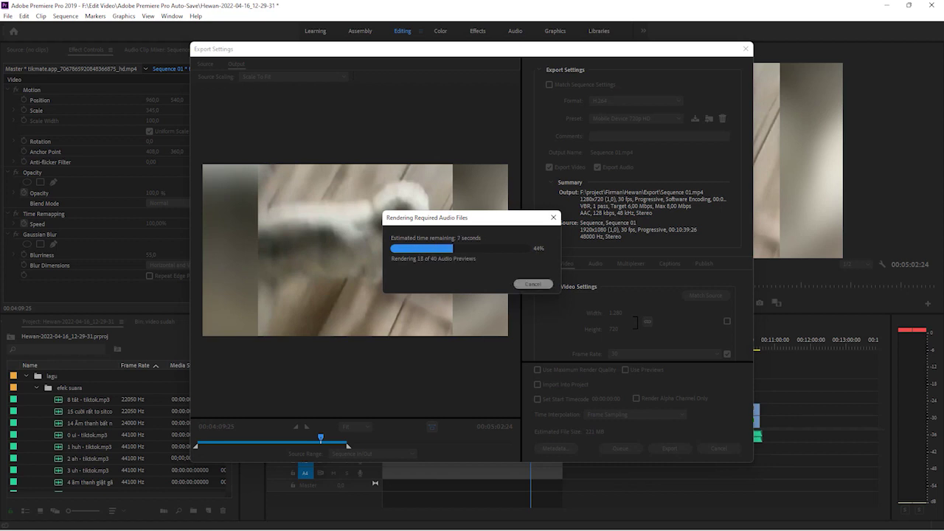
click(533, 284)
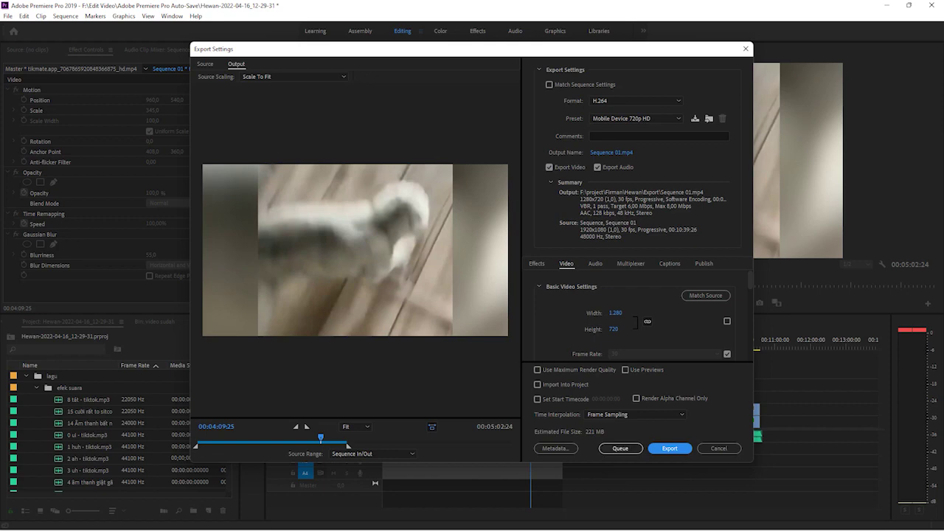
click(669, 448)
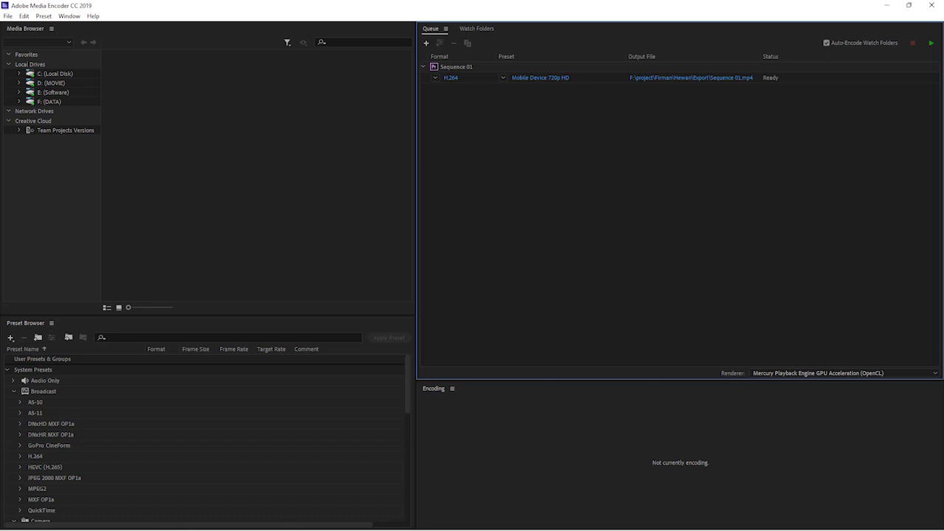
click(887, 5)
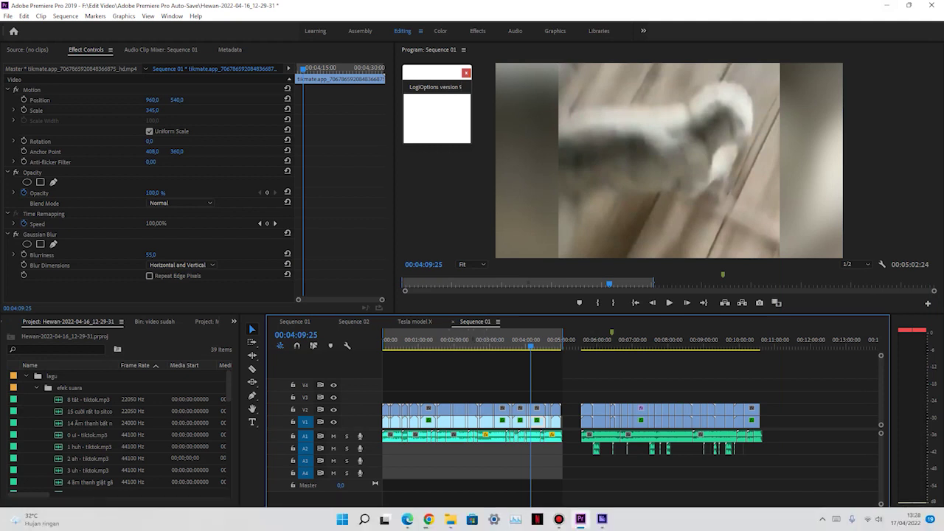
click(601, 518)
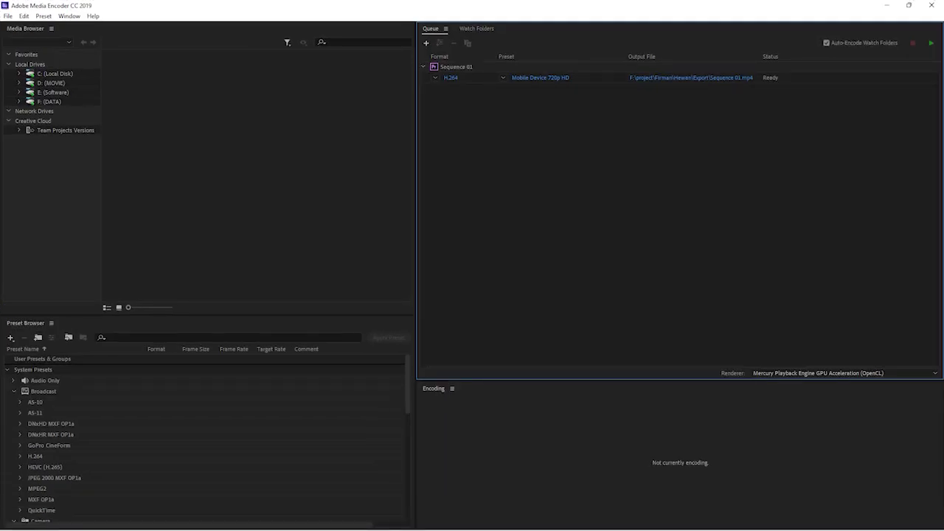
click(886, 6)
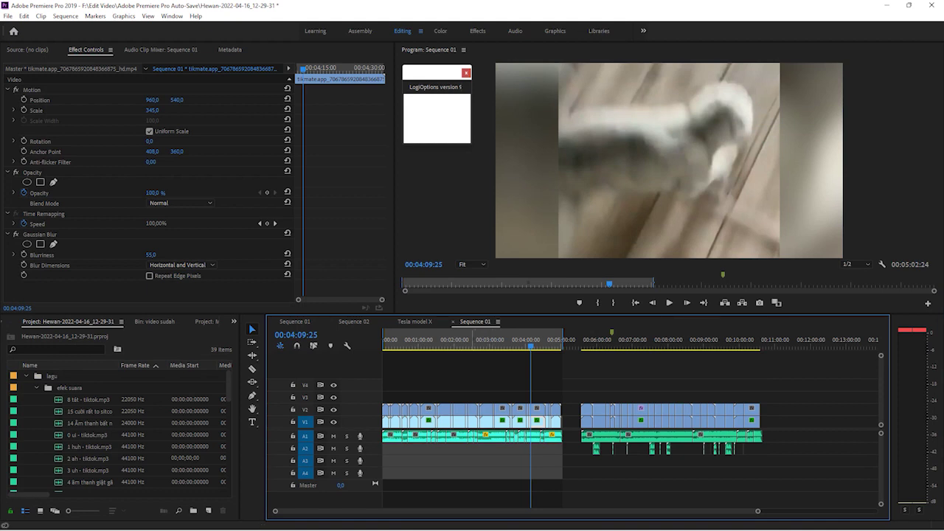
Step: Move the In/Out range to the sequence's second part and queue its H.264 Mobile Device 720p HD export in Media Encoder
drag(472, 333, 686, 334)
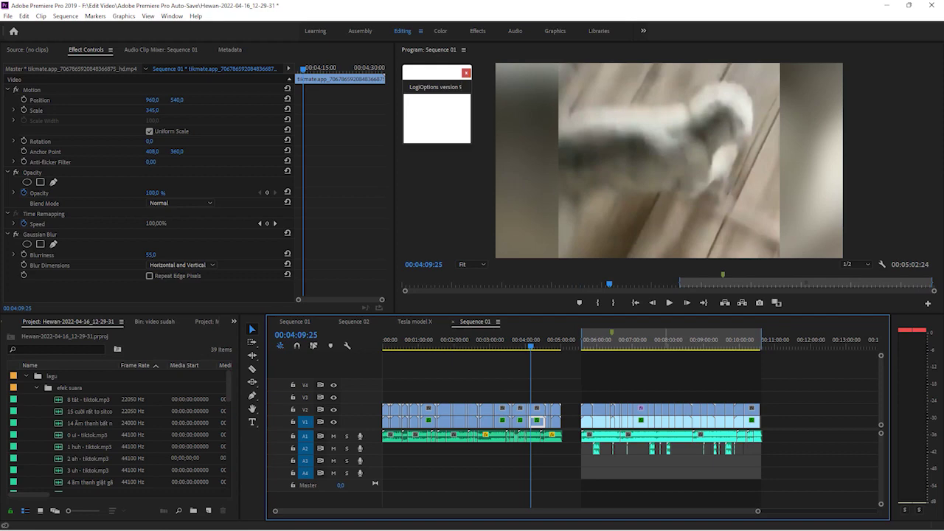
click(662, 340)
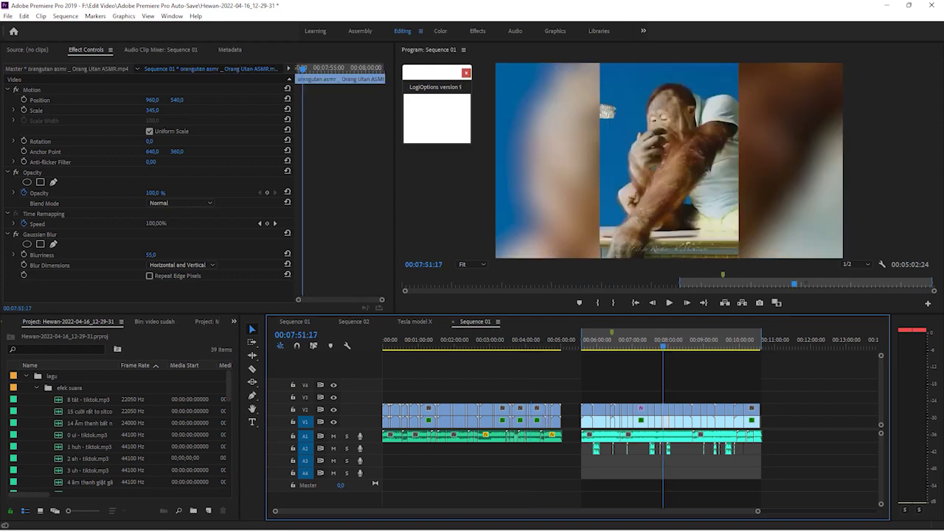
key(ctrl+m)
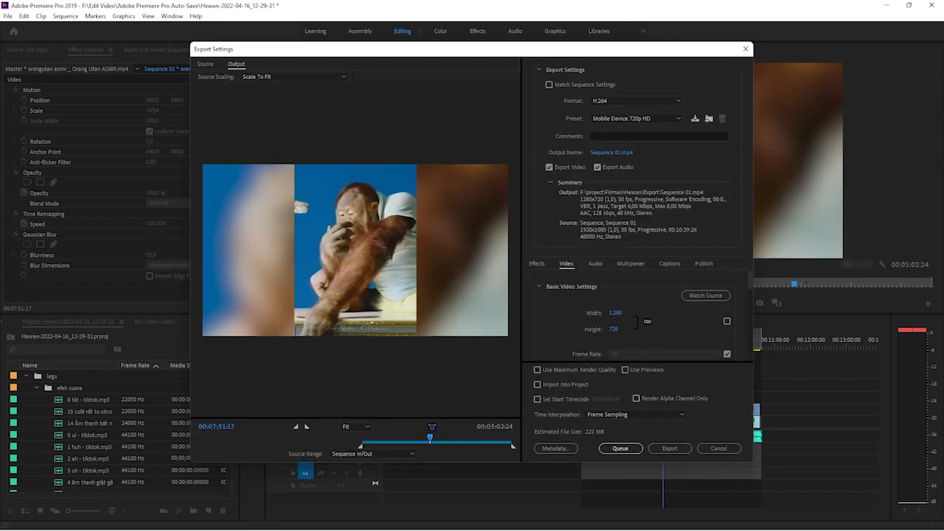
click(620, 448)
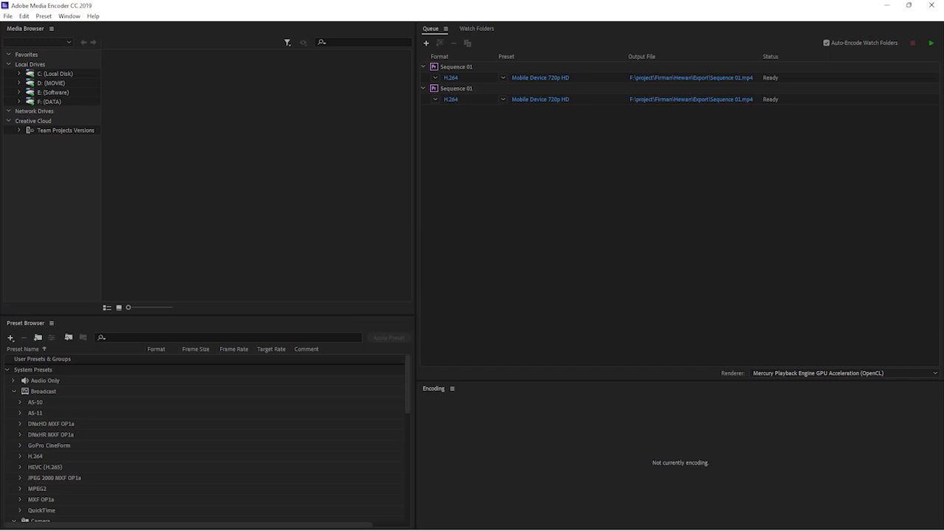
click(885, 5)
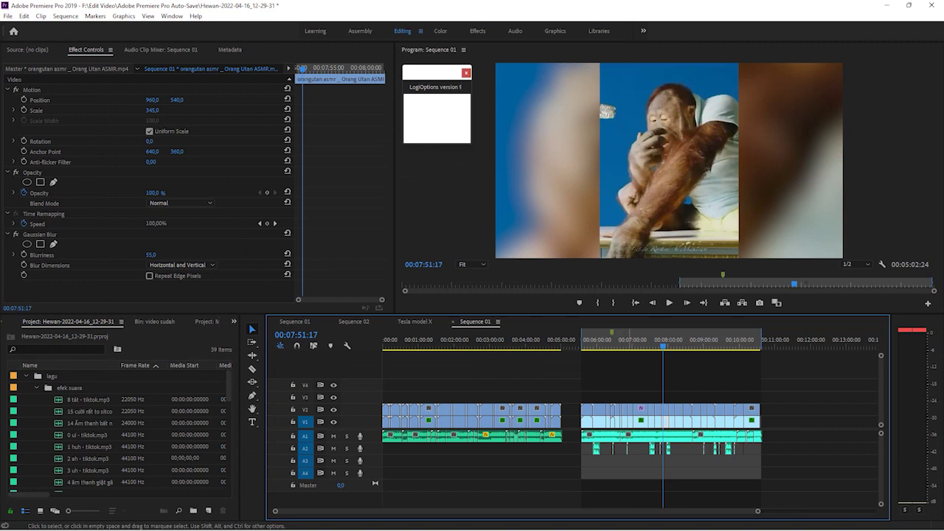
Step: Try moving a sound effect and the "Rainy Day Games" music clip towards the sequence's first part, and undo the moves
click(527, 448)
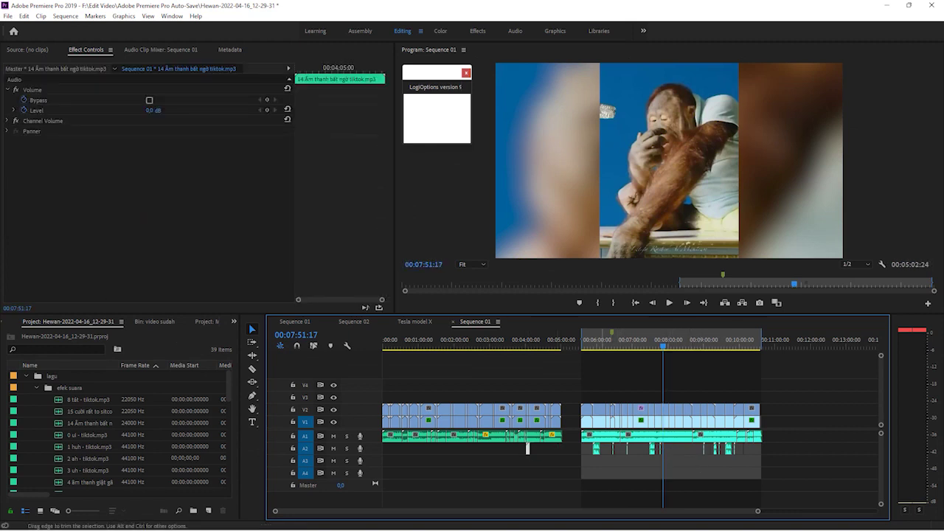
drag(601, 436, 551, 460)
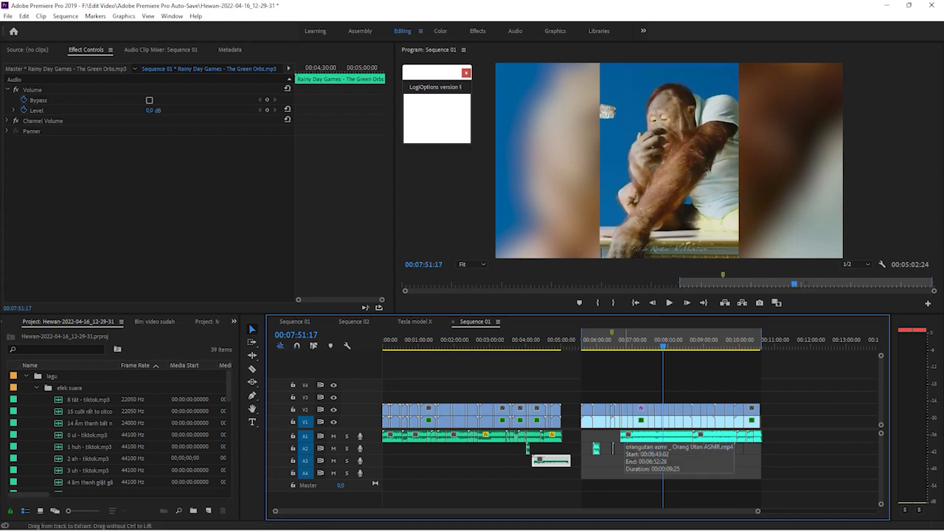
key(ctrl+z)
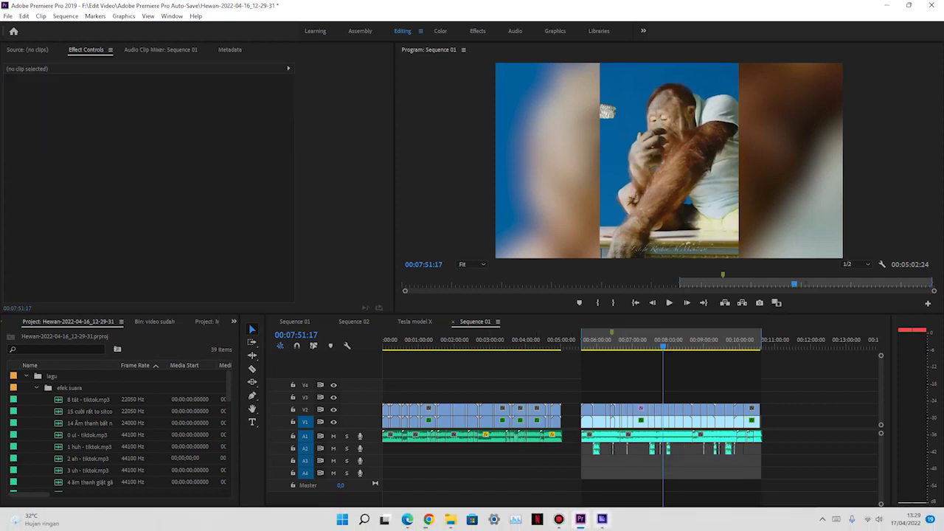
Step: Switch to Media Encoder, start and pause the encoding of the queue, and return to Premiere Pro
click(603, 518)
key(Return)
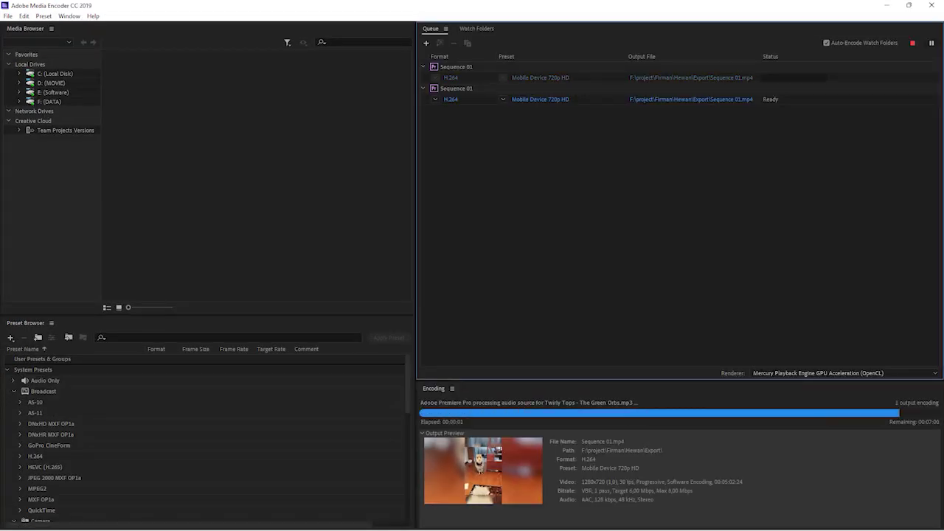
key(Return)
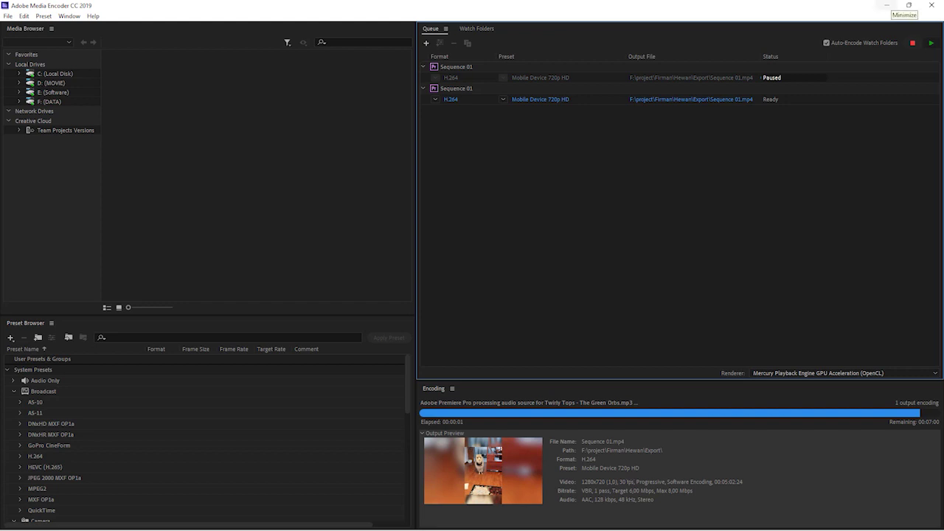
click(885, 6)
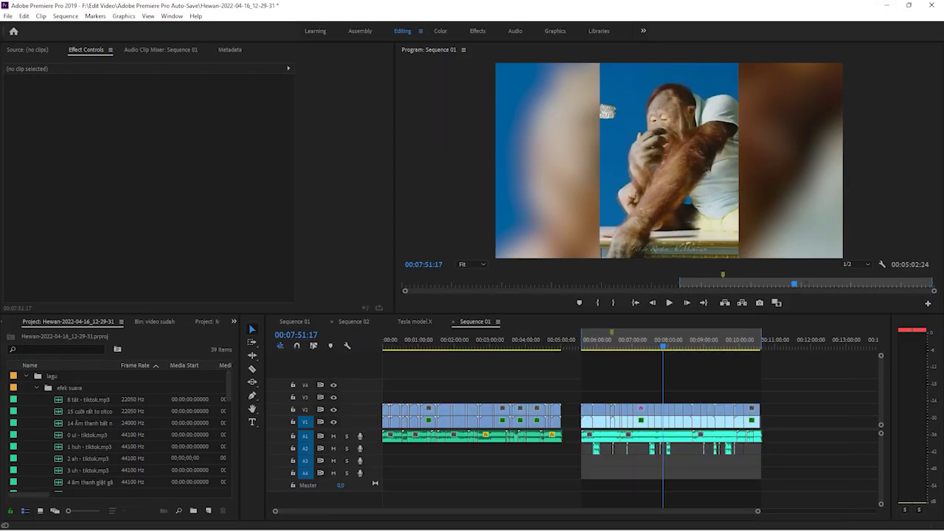
Step: Open Sequence 02 of the Murrotal project, marquee-select its looped audio clips, and clear the selection
click(353, 322)
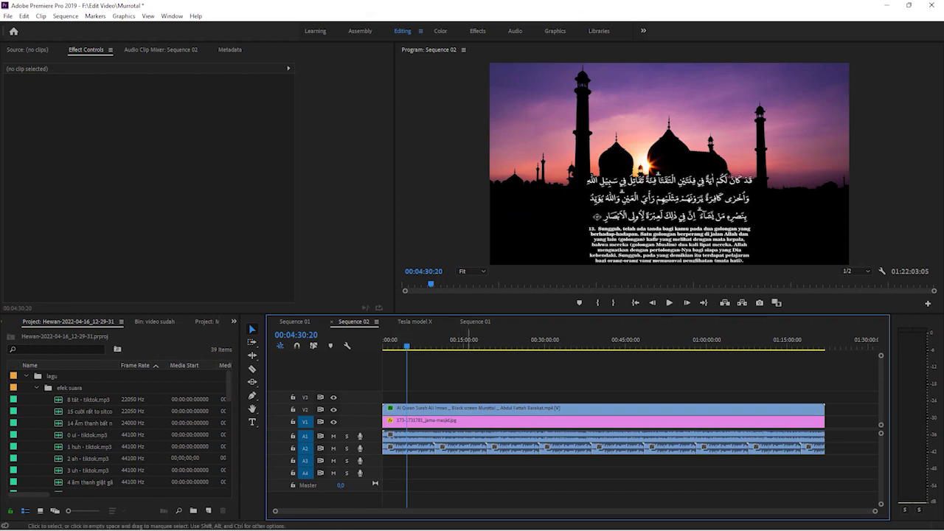
drag(410, 460, 821, 445)
click(744, 376)
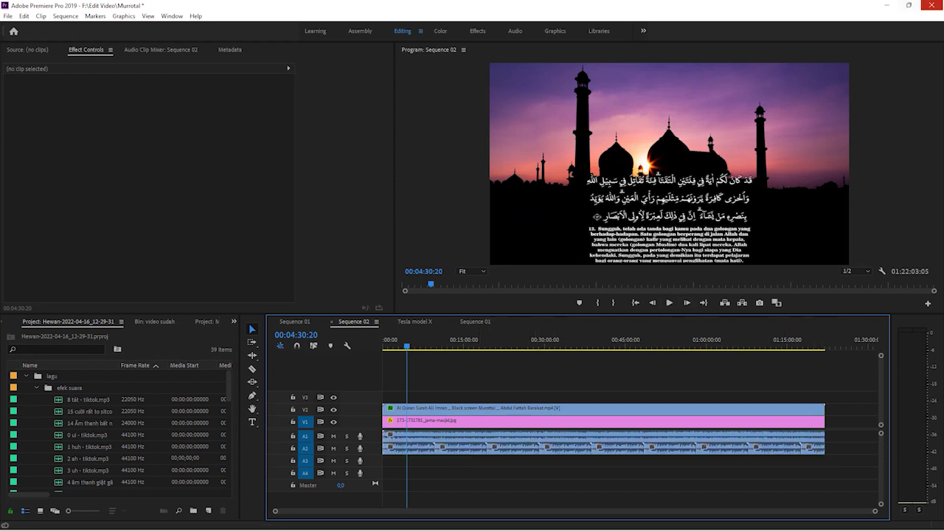
Step: Switch to Chrome, review the ongoing and finished entries in its download list, and return to Premiere Pro
click(887, 5)
click(414, 8)
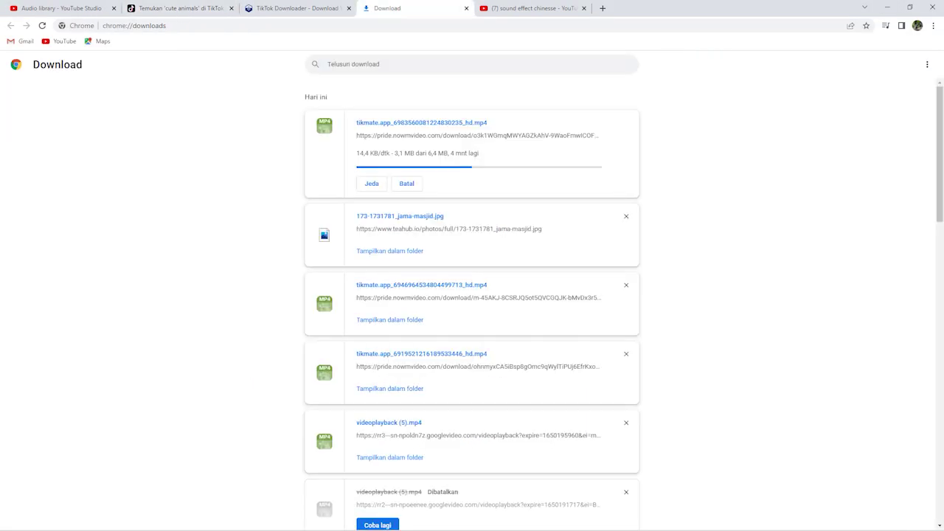
scroll(472, 295, down, 6)
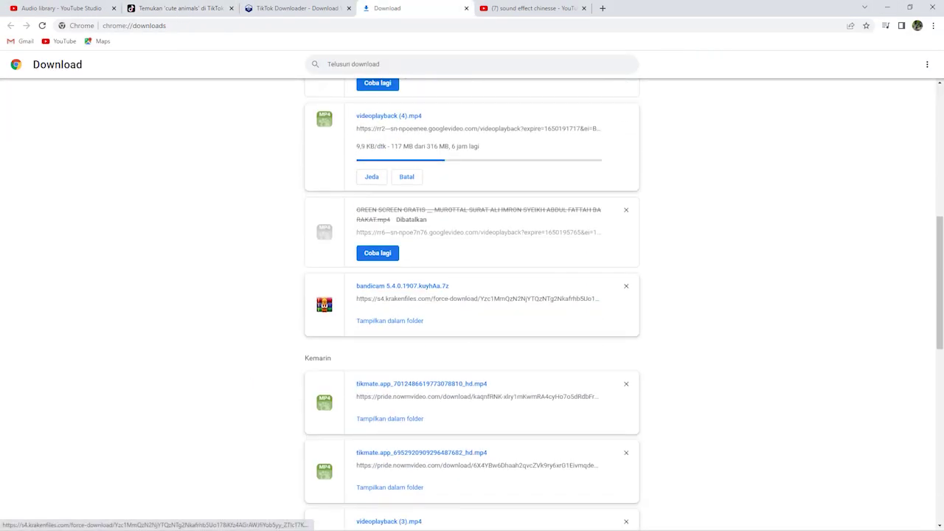
scroll(472, 295, up, 1)
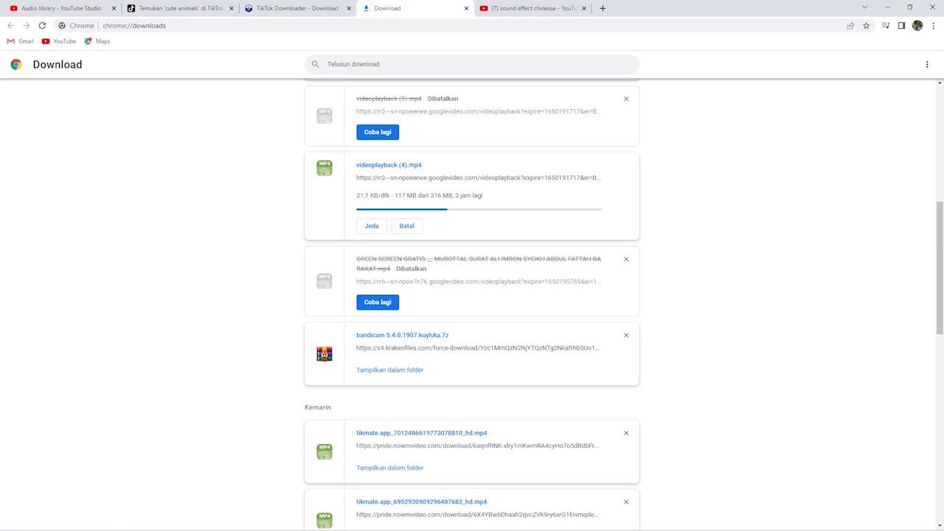
click(887, 7)
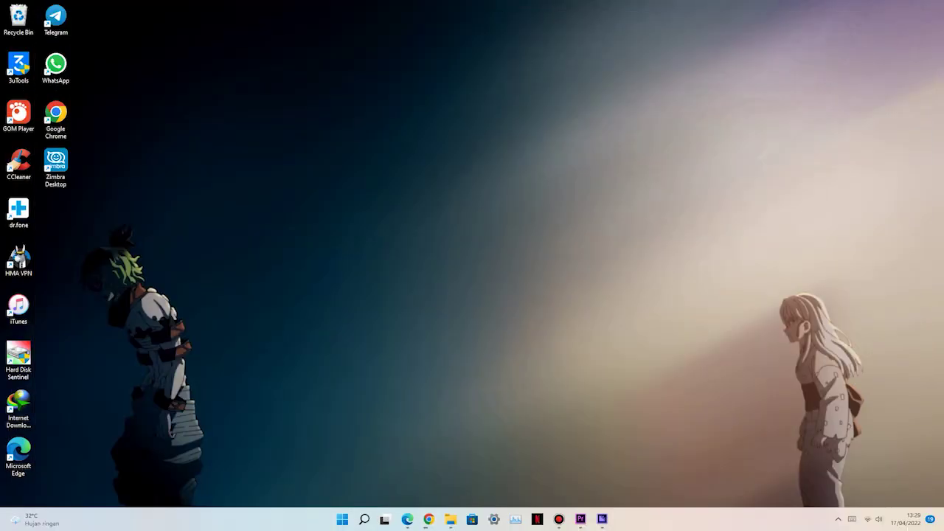
click(580, 519)
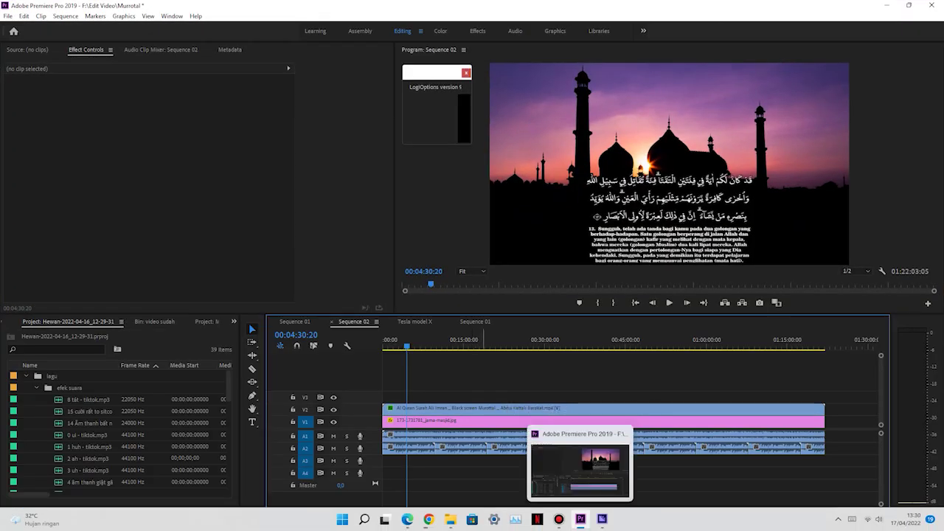
Step: Move the playhead to 00:04:38:27 in Sequence 02 and clear the clip selection
click(457, 436)
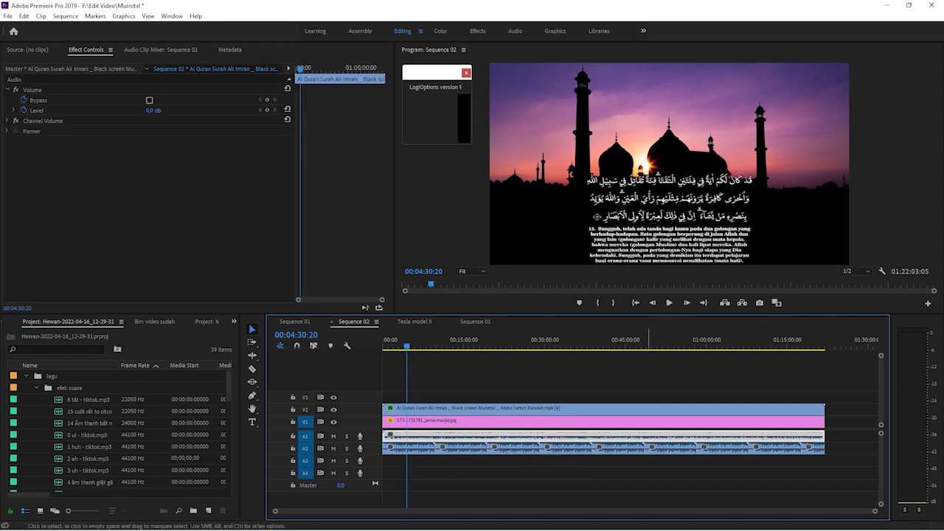
click(741, 380)
click(407, 340)
click(408, 420)
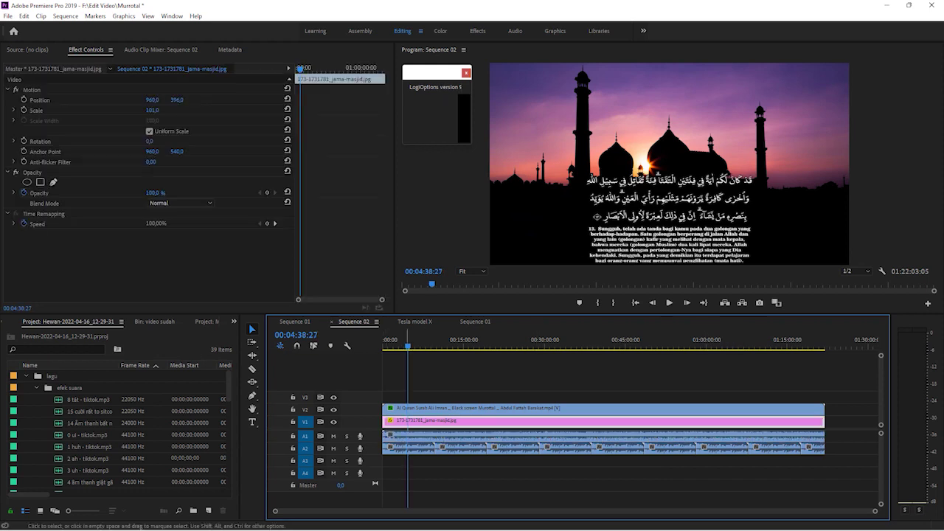
drag(418, 463, 838, 456)
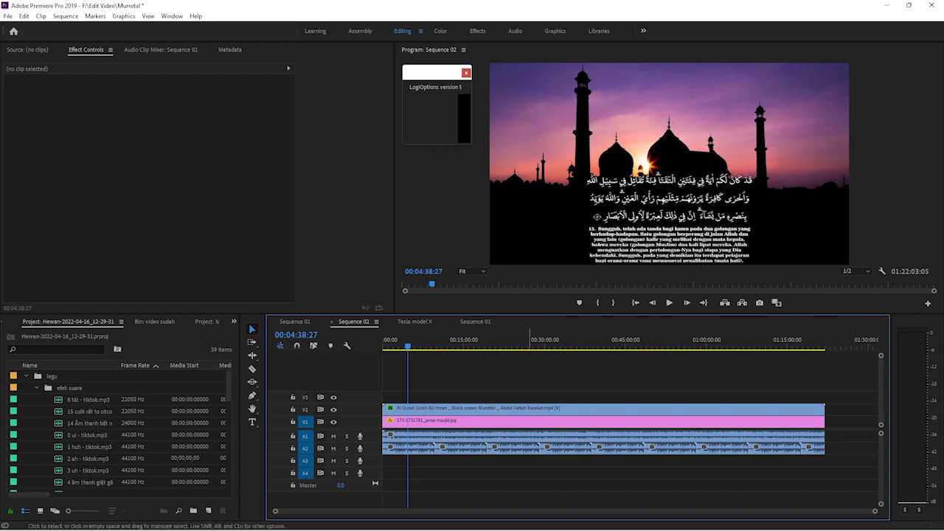
Step: Clear the effects search, find Studio Reverb among the audio effects, and apply it to the recitation audio clip on A1
click(509, 436)
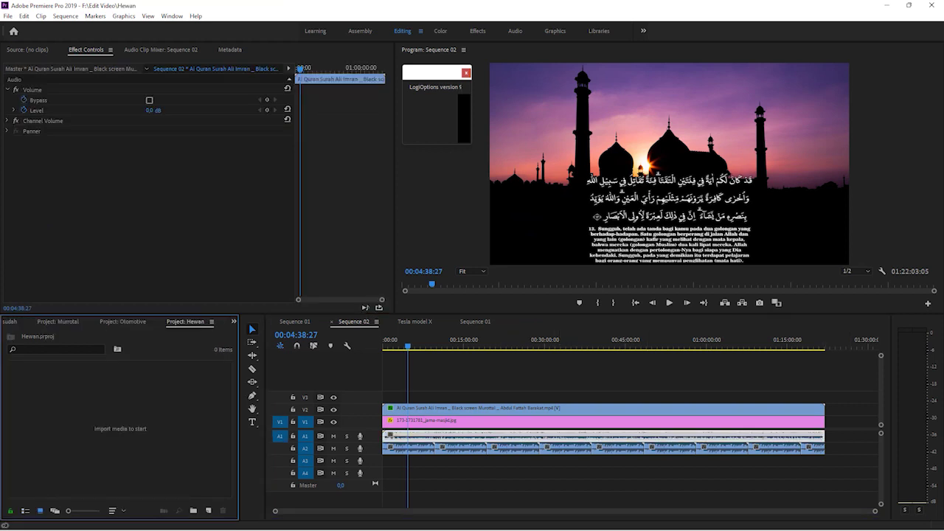
key(shift+7)
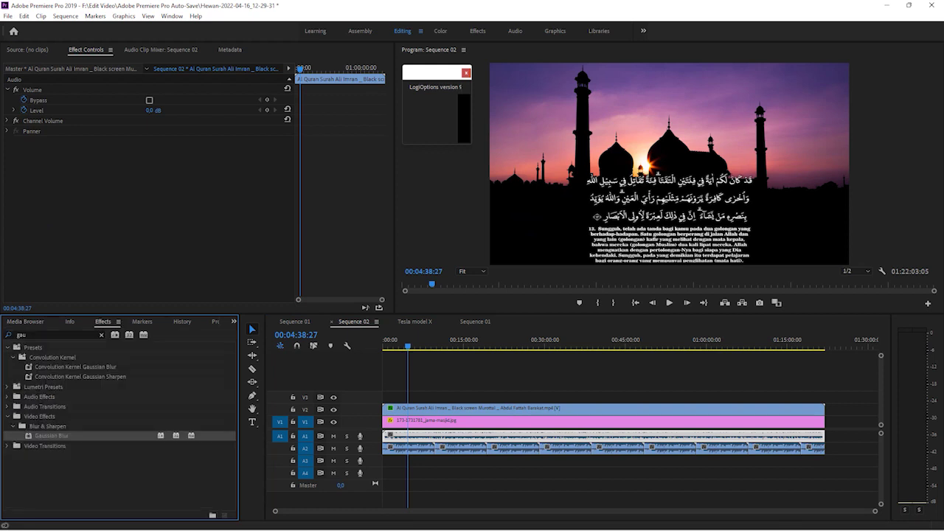
key(Escape)
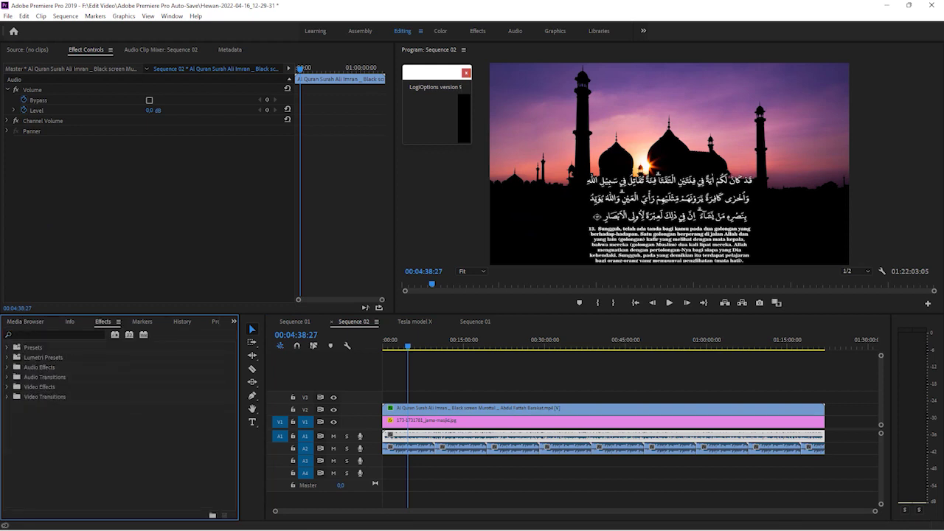
click(6, 367)
scroll(118, 425, down, 4)
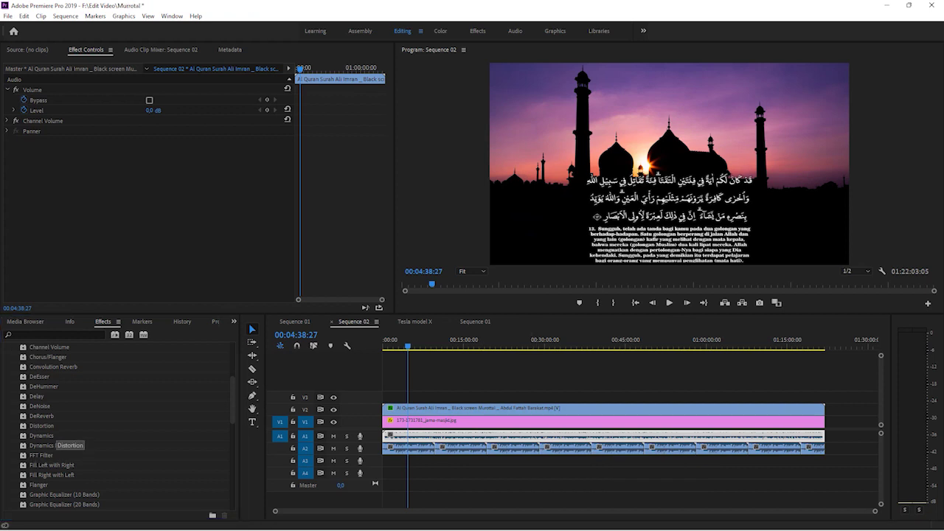
scroll(118, 426, down, 2)
scroll(118, 425, down, 9)
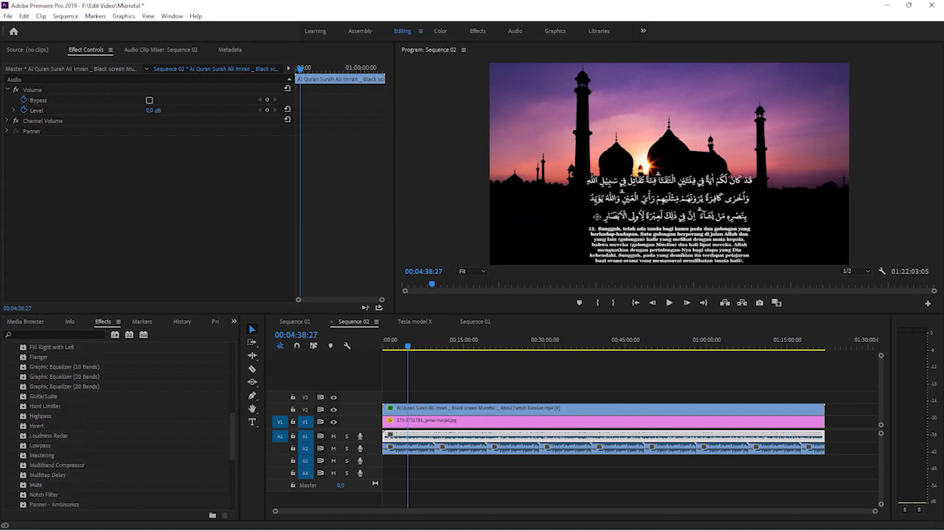
click(46, 494)
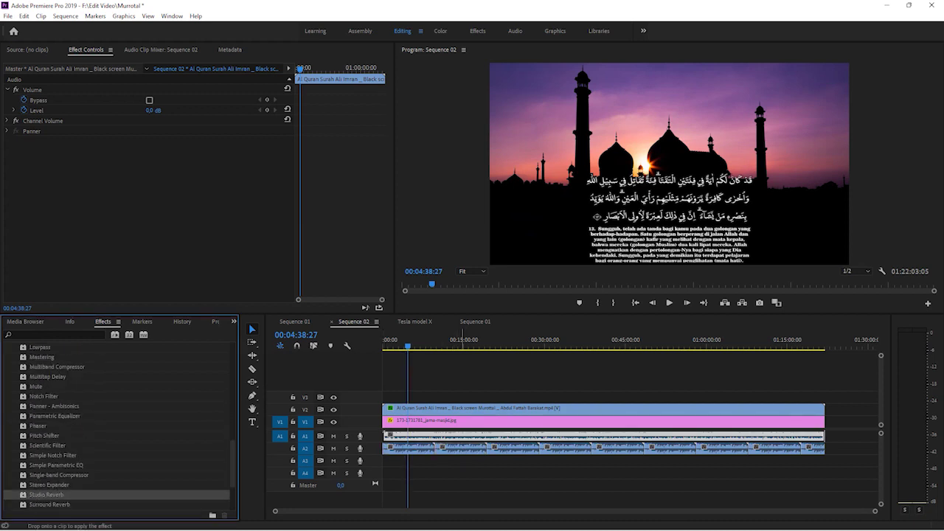
drag(45, 494, 456, 439)
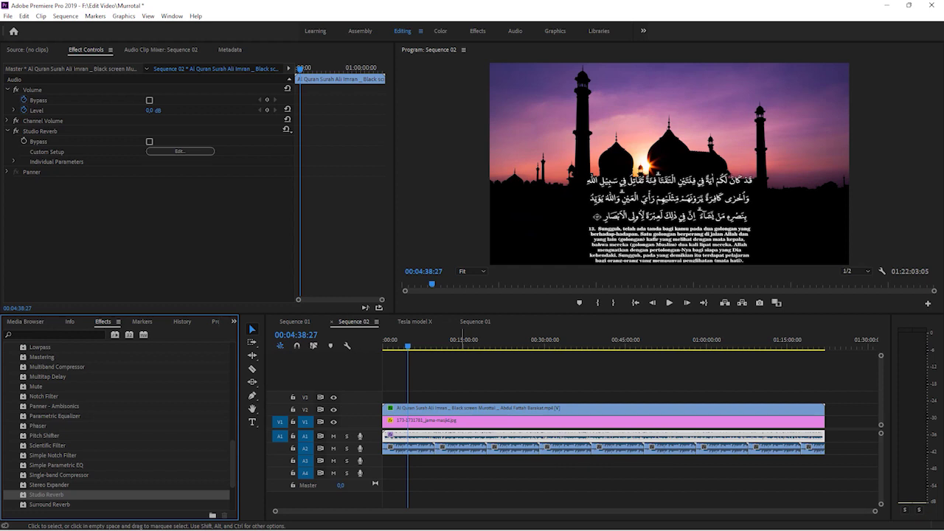
Step: Play the sequence to listen to the recitation with Studio Reverb, and stop the playback
click(669, 302)
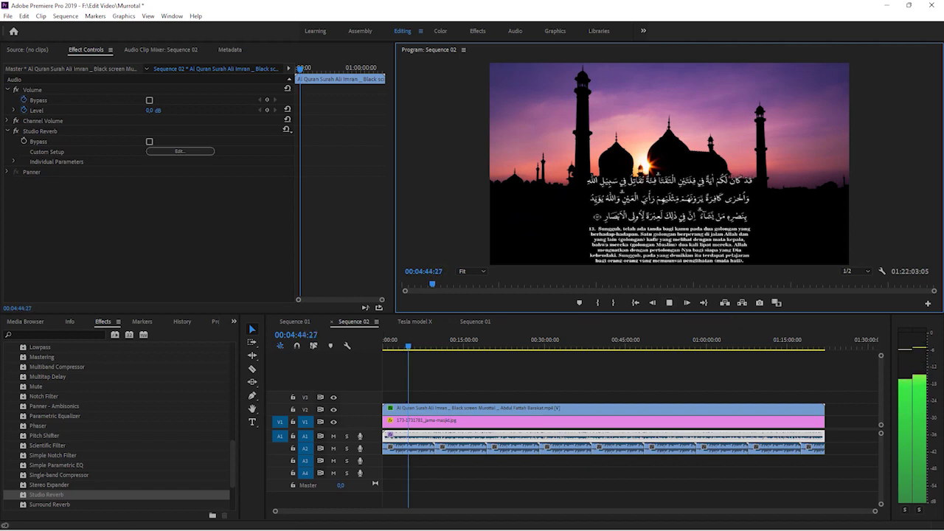
click(15, 130)
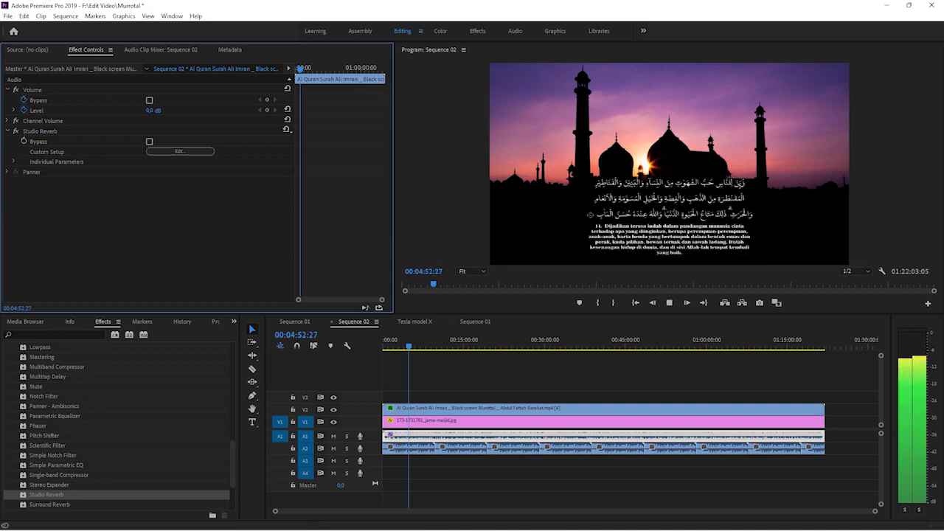
key(space)
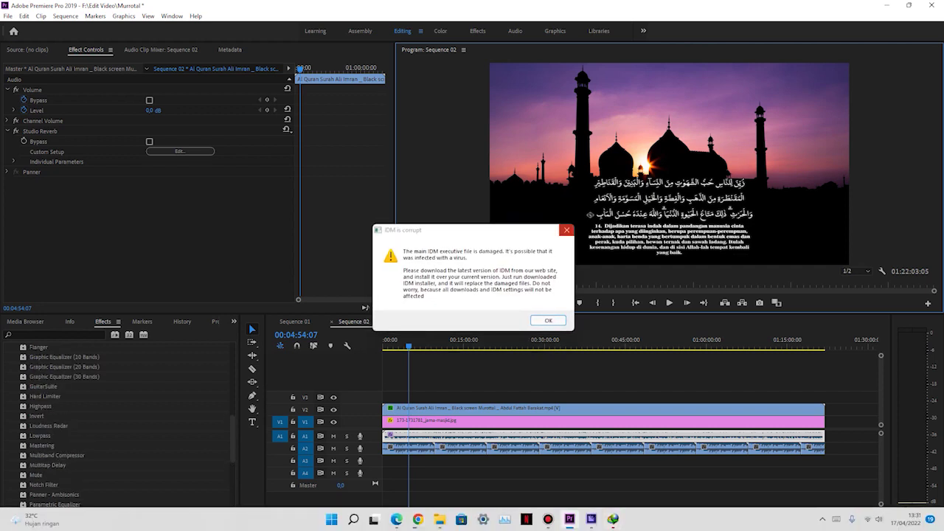
Step: Dismiss the Internet Download Manager warning and close the browser window it opens
click(566, 230)
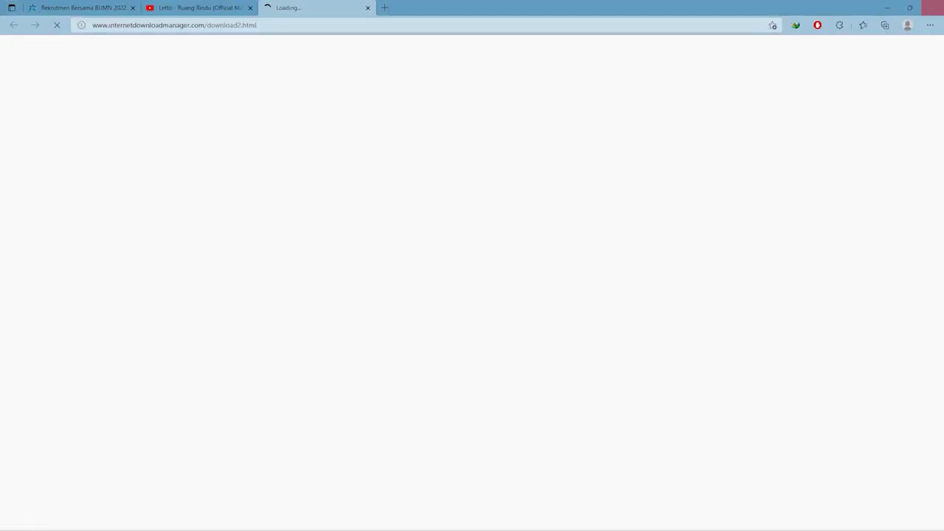
click(932, 7)
Step: Apply the FFT Filter audio effect to the recitation clip on A1
scroll(116, 425, up, 4)
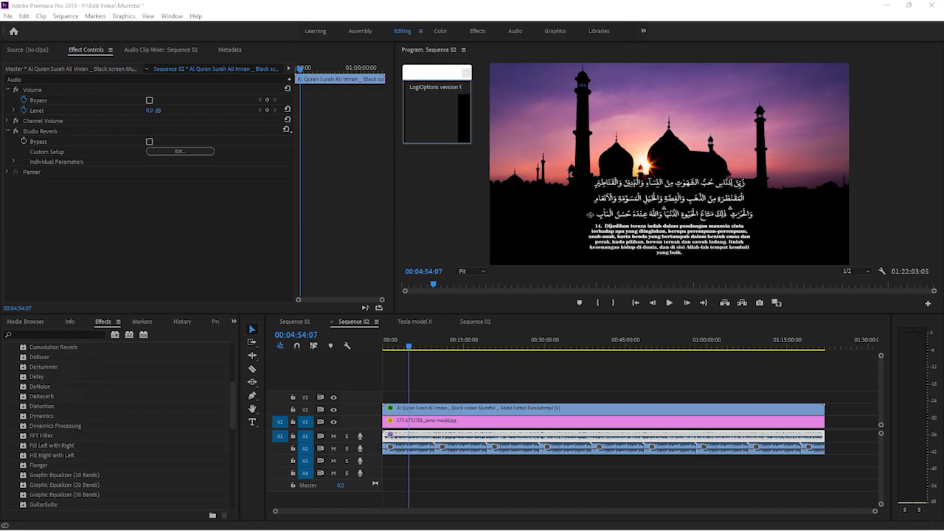
click(51, 446)
click(41, 435)
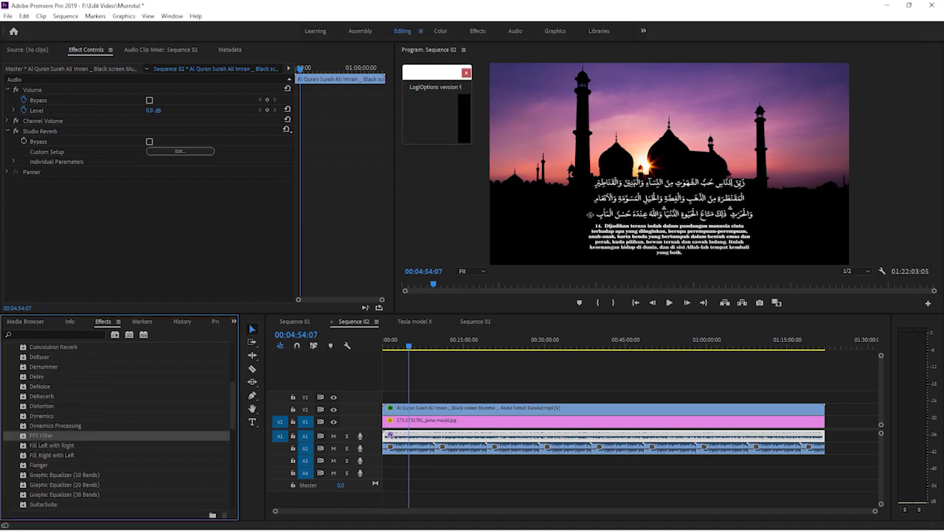
drag(42, 435, 498, 436)
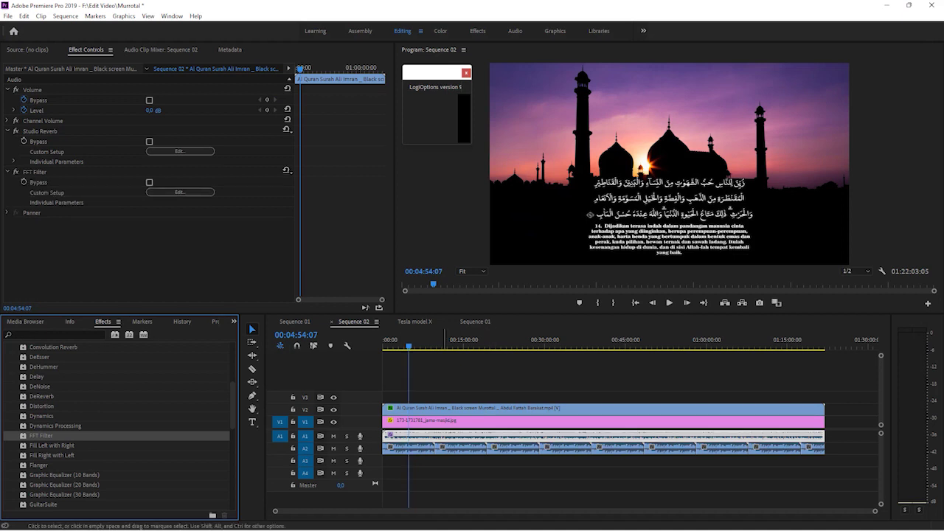
Step: Add the Multiband Compressor audio effect to the recitation clip on A1
scroll(116, 426, up, 2)
scroll(118, 428, down, 1)
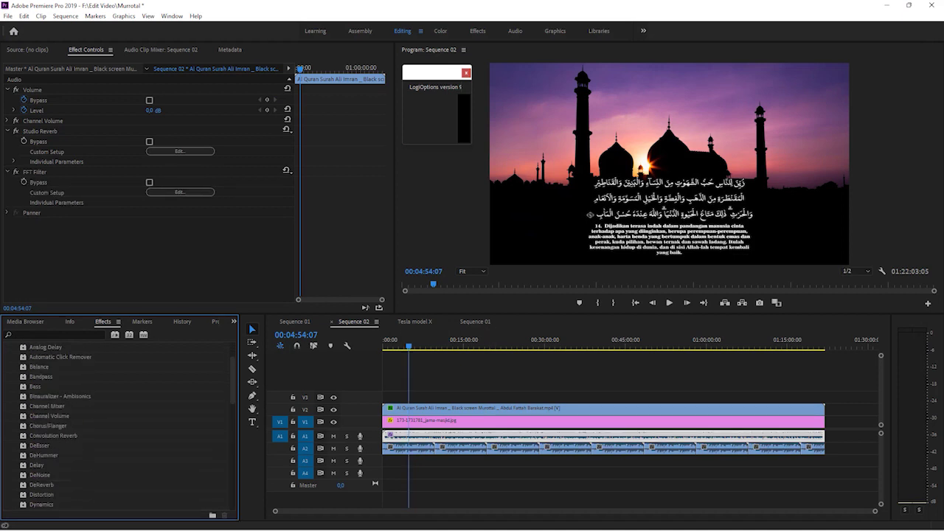
scroll(118, 427, down, 6)
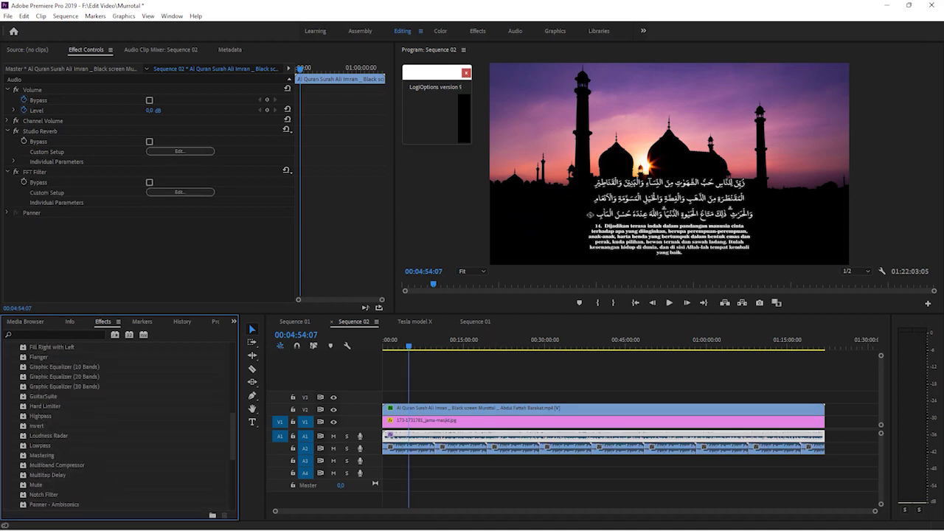
click(57, 465)
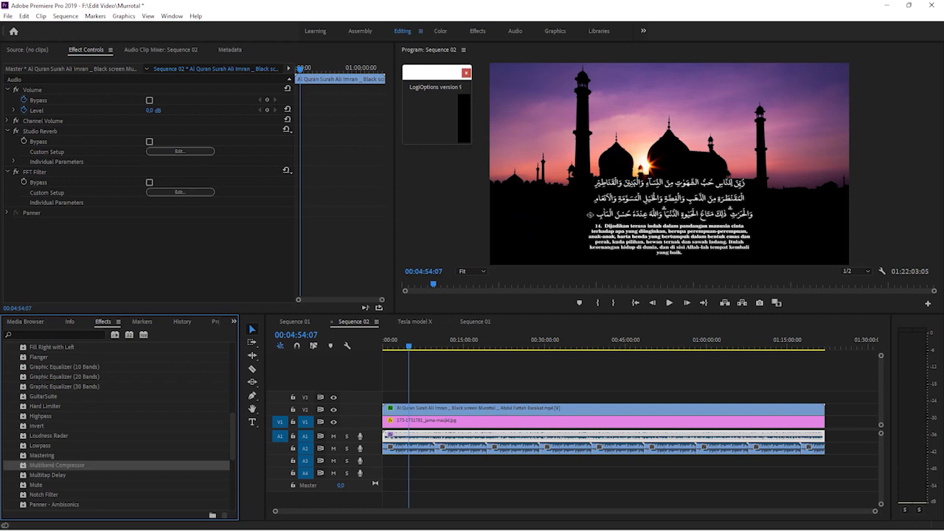
drag(56, 465, 392, 436)
Step: Add the Parametric Equalizer audio effect to the recitation clip on A1
scroll(118, 428, down, 2)
scroll(118, 428, down, 3)
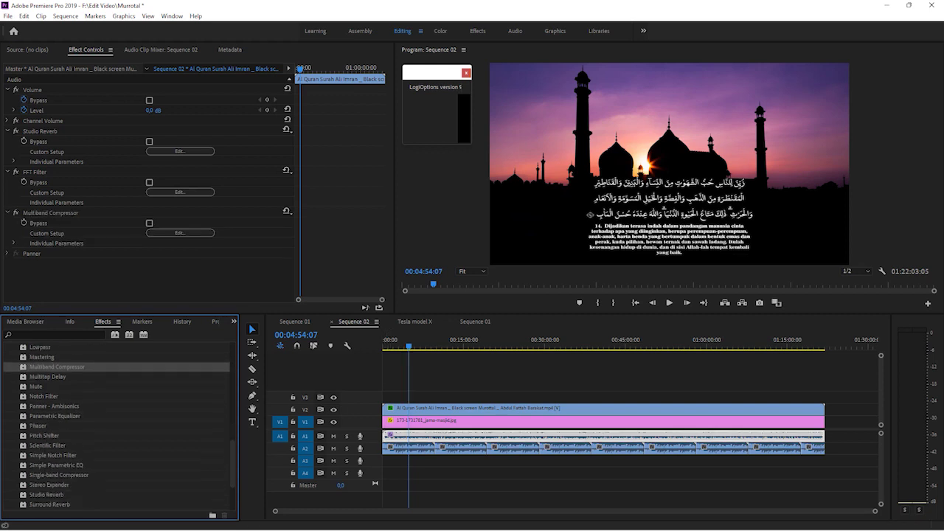
click(59, 406)
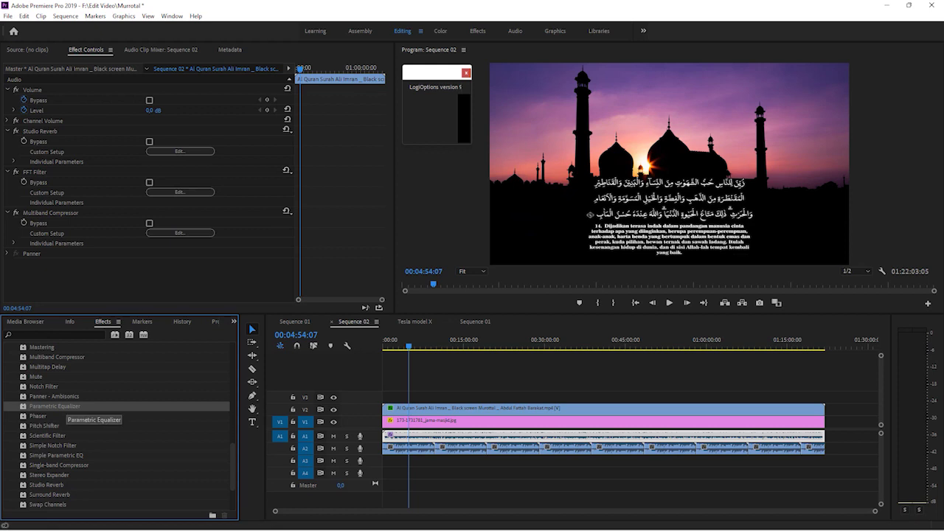
drag(470, 339, 509, 437)
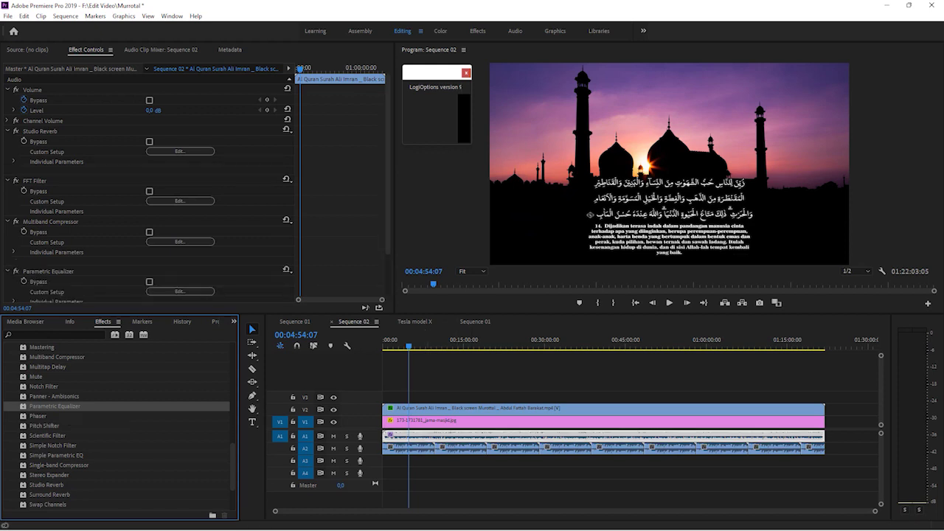
Step: Open the Parametric Equalizer's custom setup and choose the Vocal Enhancer preset
scroll(148, 188, down, 3)
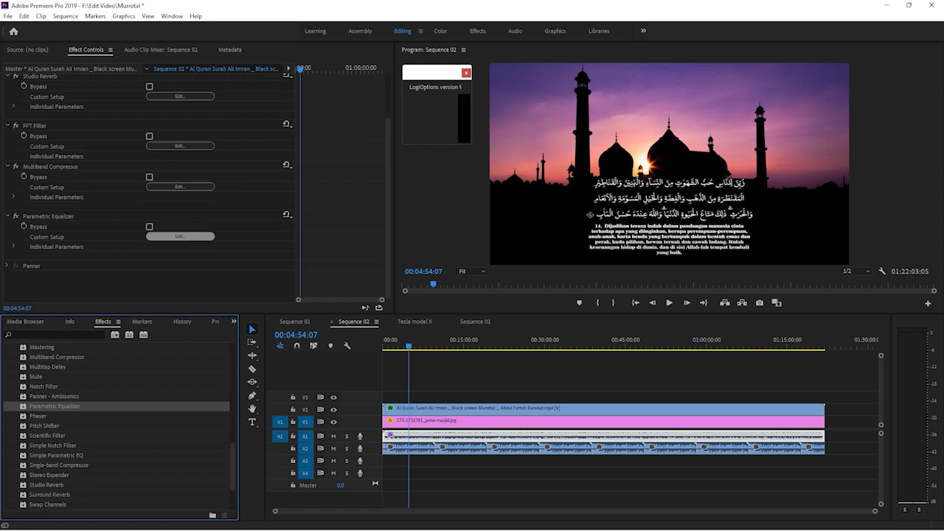
click(180, 236)
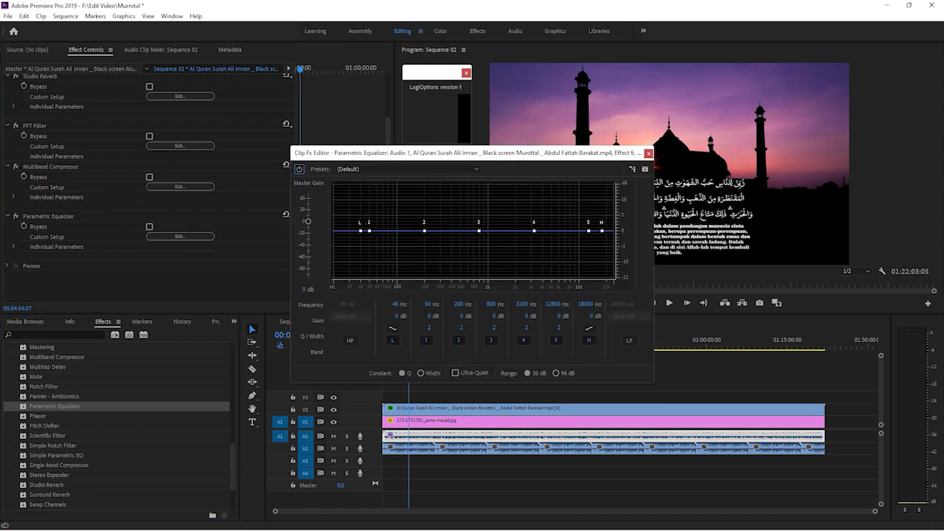
click(406, 169)
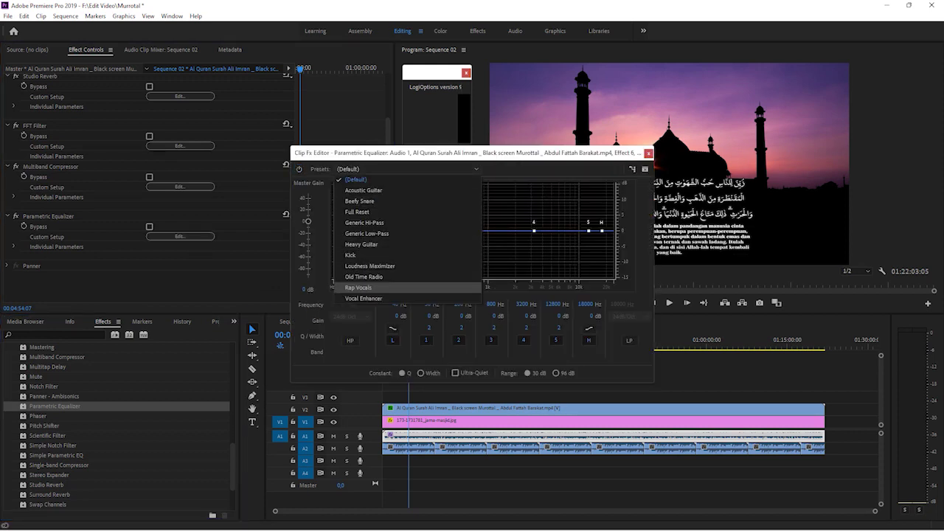
click(364, 298)
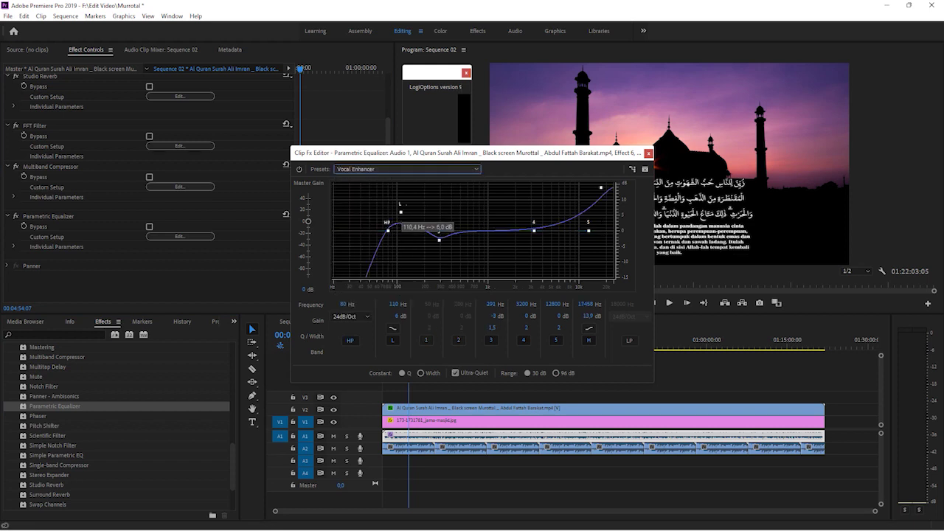
Step: Reshape the equalizer curve: HP about 61 Hz, L about 124 Hz/10.1 dB, band 3 about 297 Hz/-5.1 dB, H about 16321 Hz/11.5 dB
drag(401, 212, 377, 231)
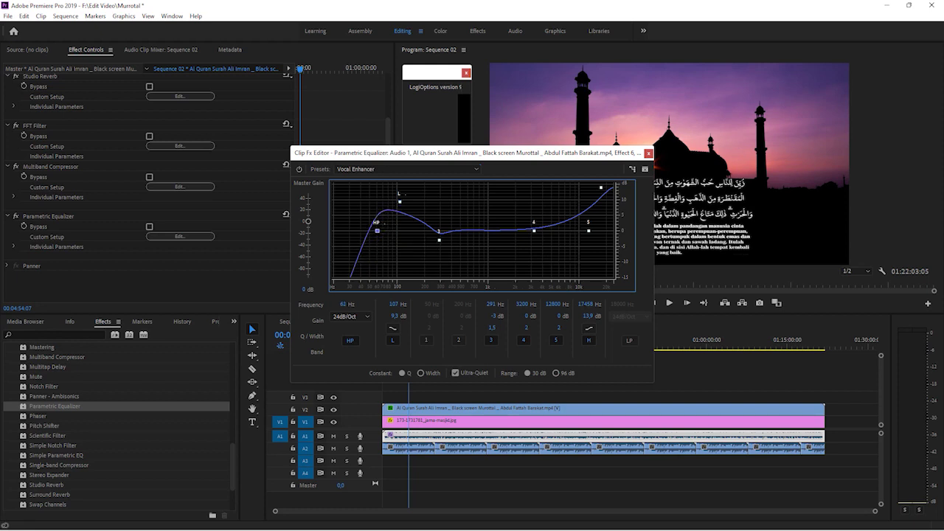
drag(601, 187, 598, 195)
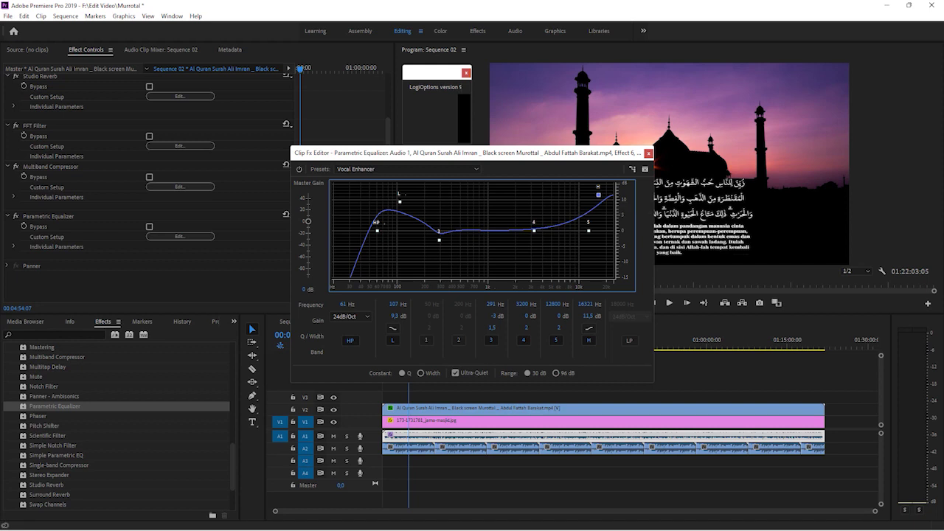
drag(399, 201, 406, 199)
drag(439, 240, 441, 246)
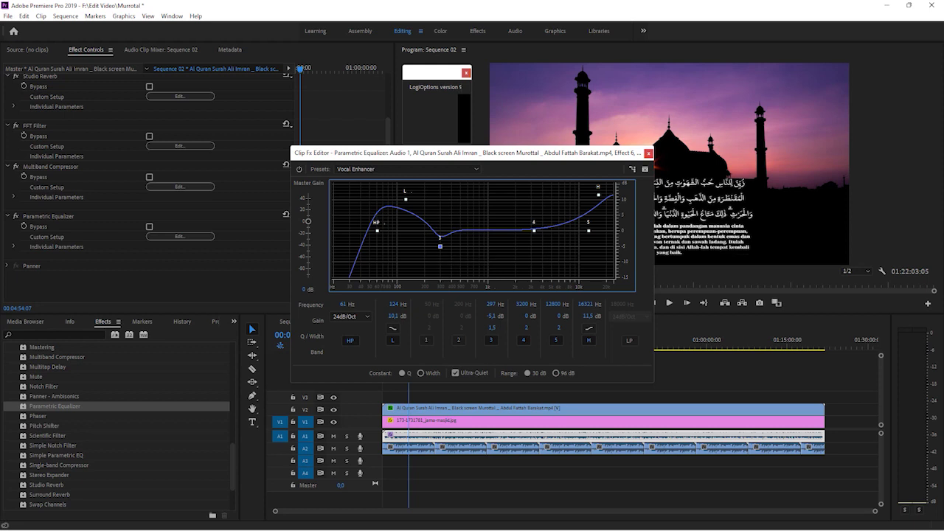
Step: Close the equalizer editor and play the sequence from its start to listen to the recitation
click(648, 153)
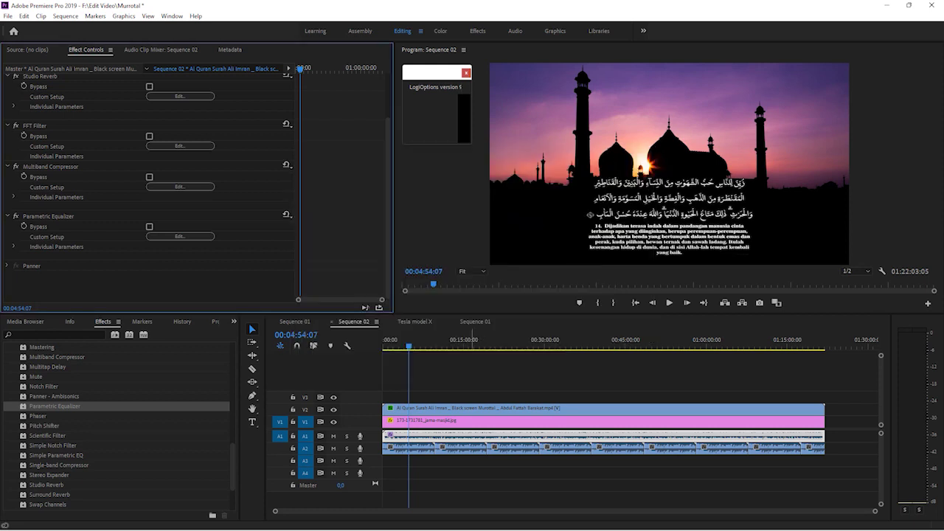
drag(392, 340, 383, 341)
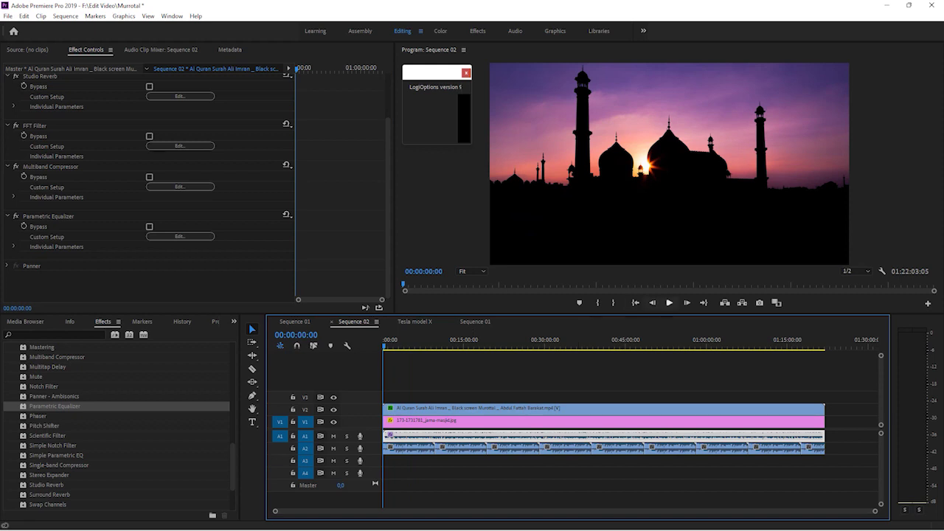
click(669, 303)
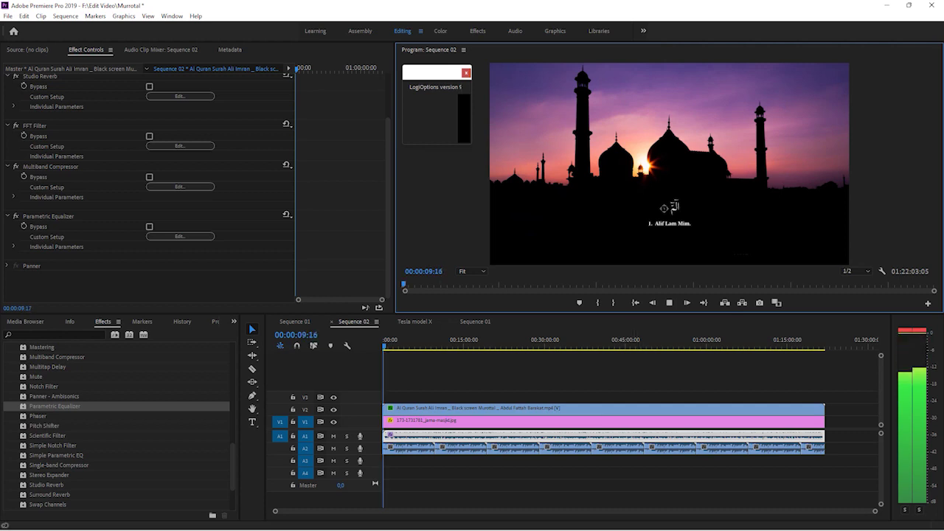
Step: Stop playback and choose the De-Esser preset in the FFT Filter's custom setup
click(180, 145)
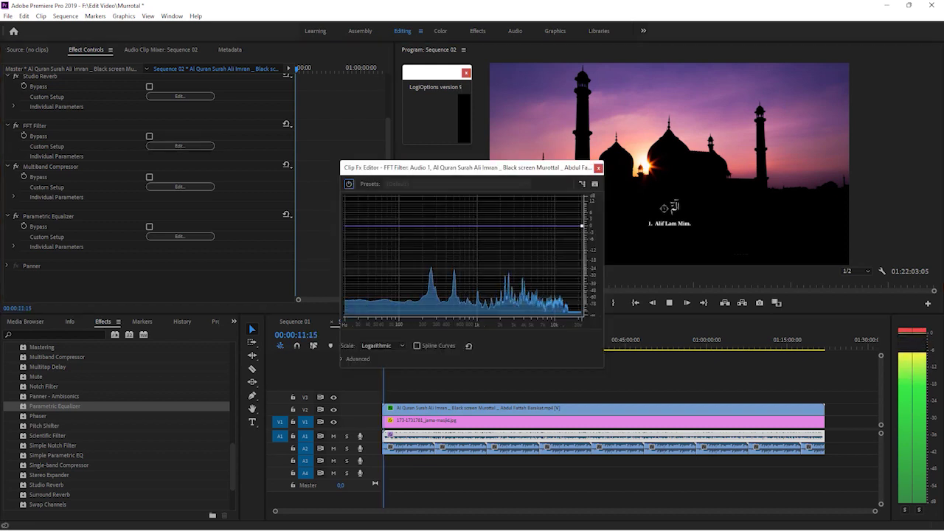
click(669, 302)
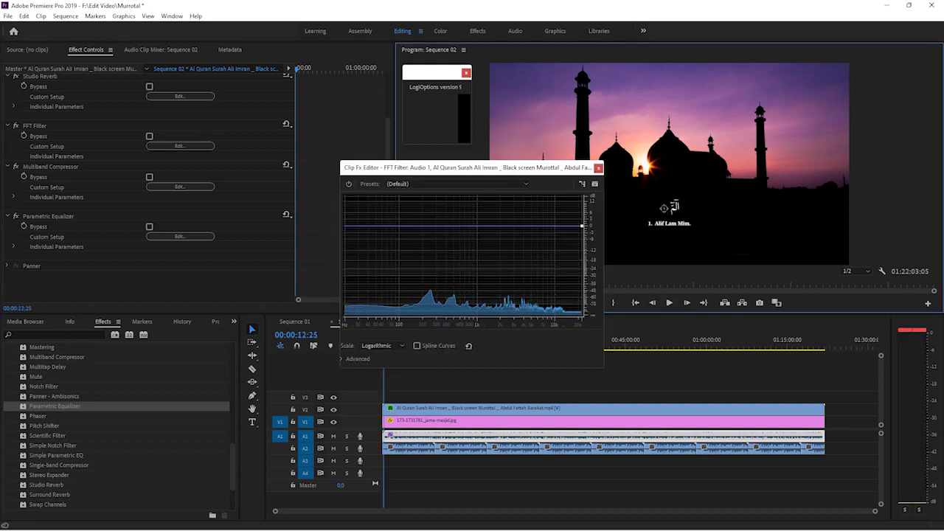
click(457, 184)
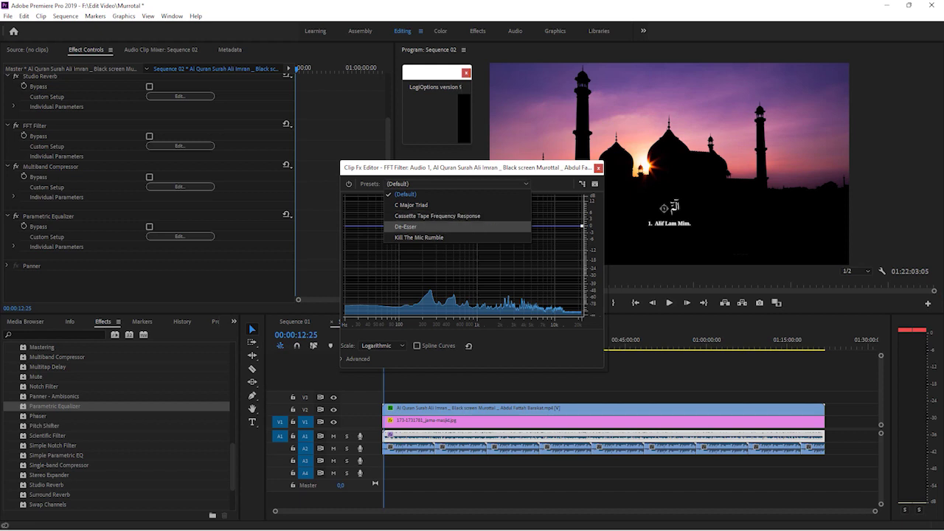
key(Return)
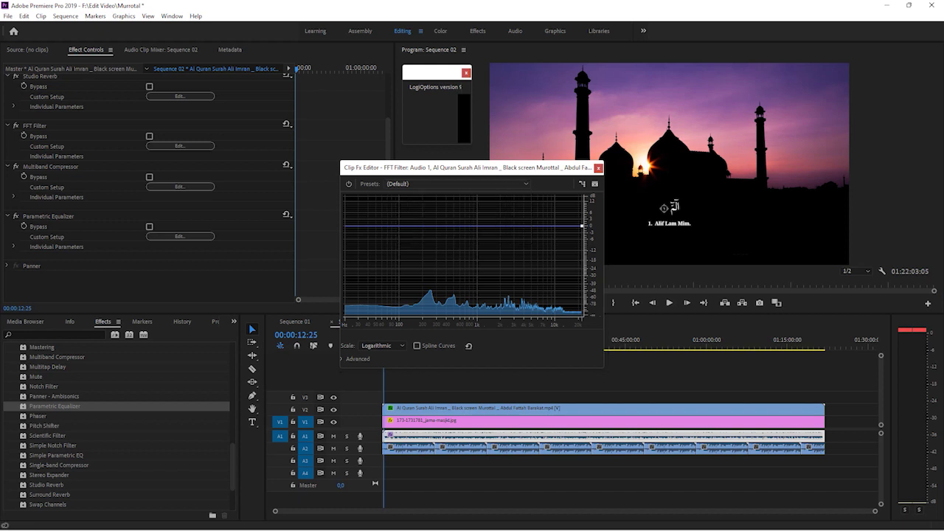
Step: Try the C Major Triad and Kill The Mic Rumble presets on the FFT Filter
click(457, 184)
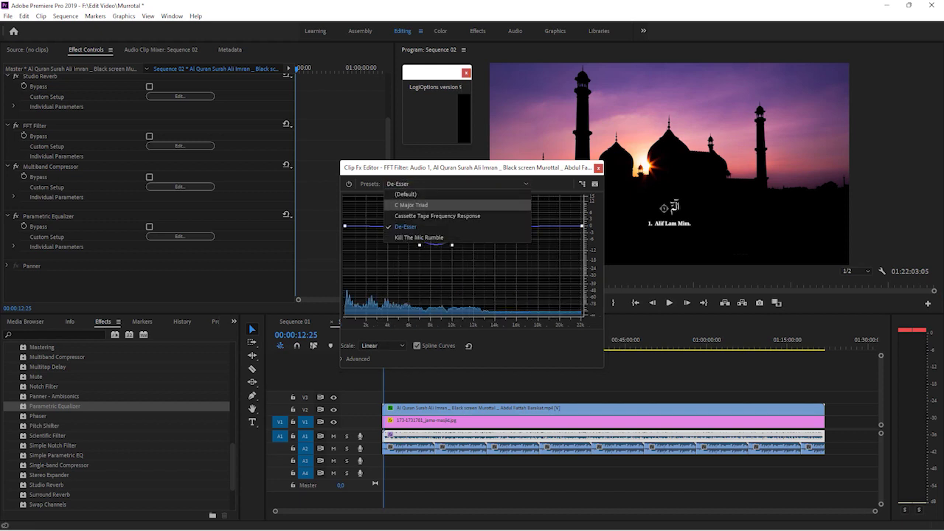
key(Return)
key(alt+Down)
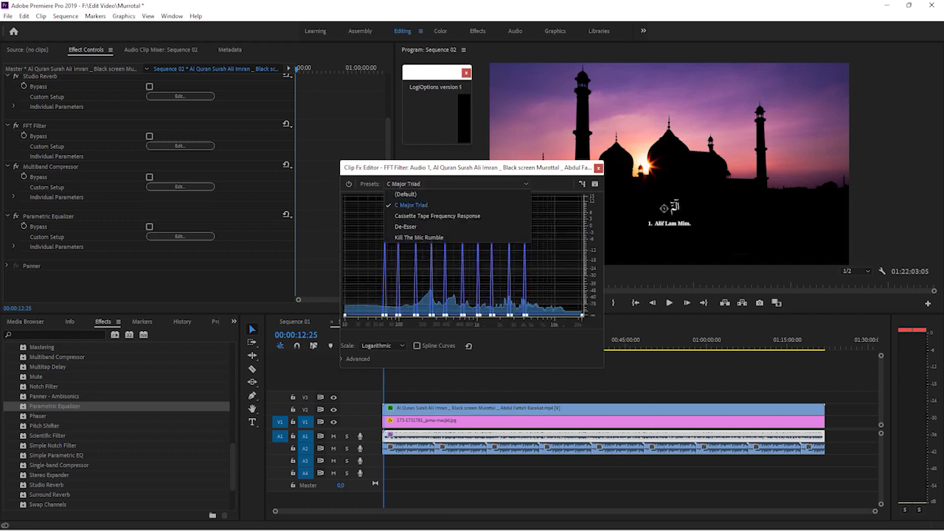
key(Down)
key(Down)
key(Down)
key(Return)
Step: Switch the FFT Filter back to the De-Esser preset, close its editor and briefly play the sequence
key(alt+Down)
key(Down)
key(Down)
key(Return)
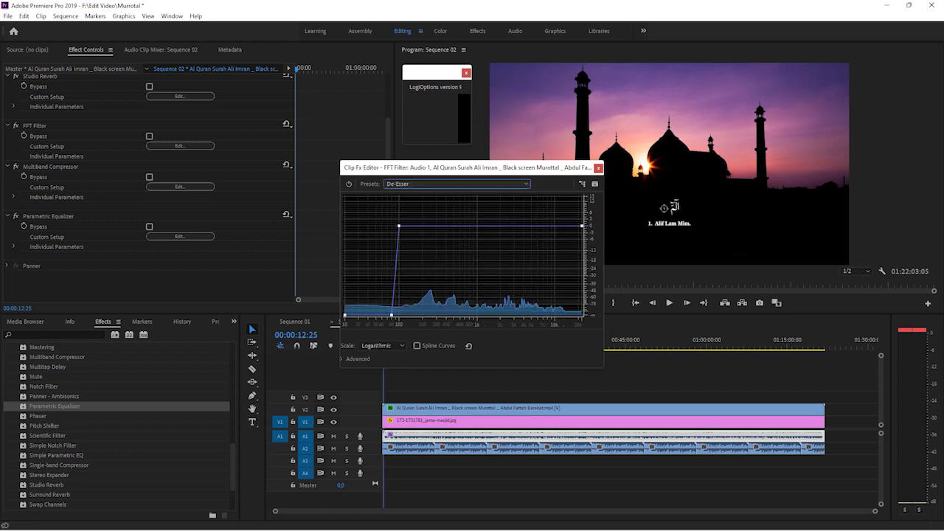
key(Escape)
key(space)
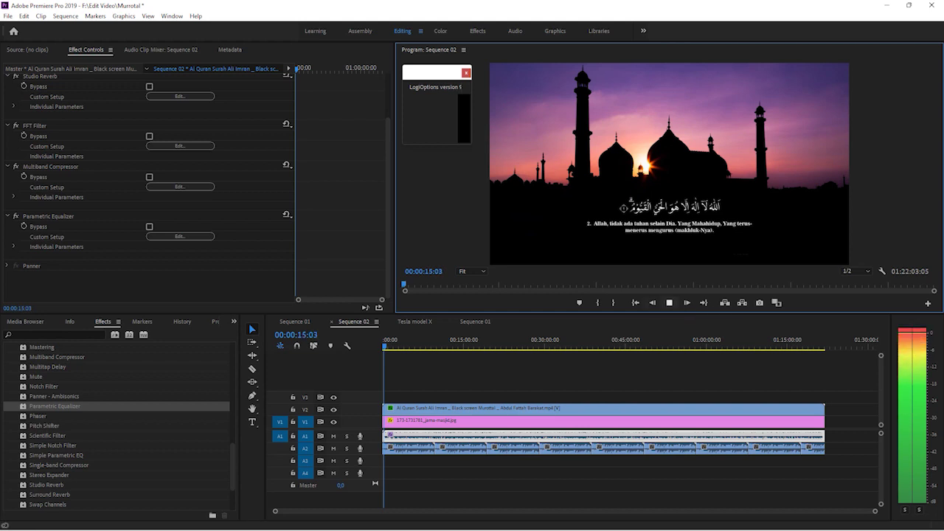
key(space)
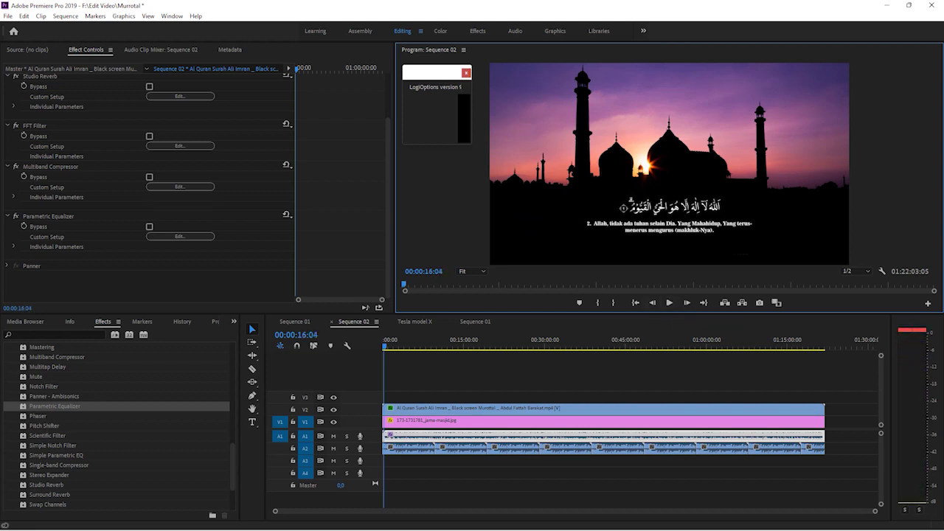
Step: Open the Multiband Compressor's custom setup and choose the Tighter Bass preset while the sequence plays
click(179, 187)
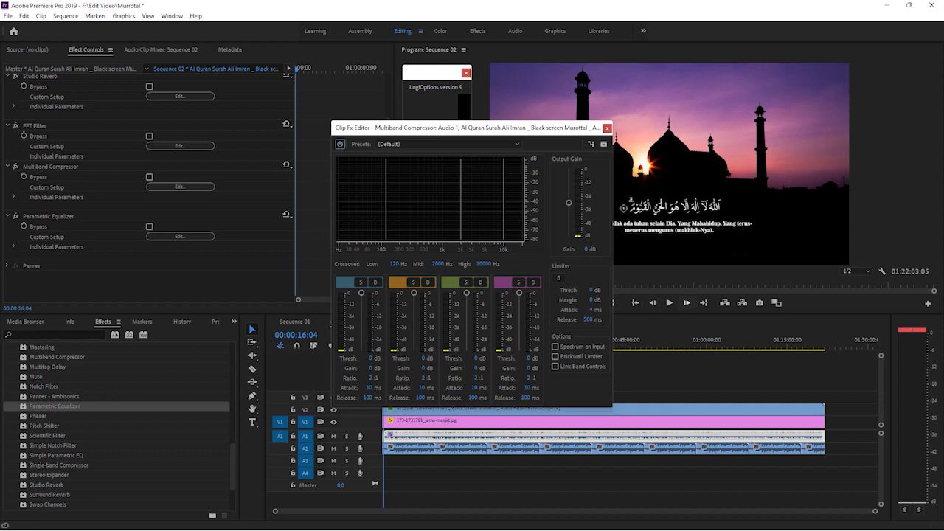
key(space)
click(448, 143)
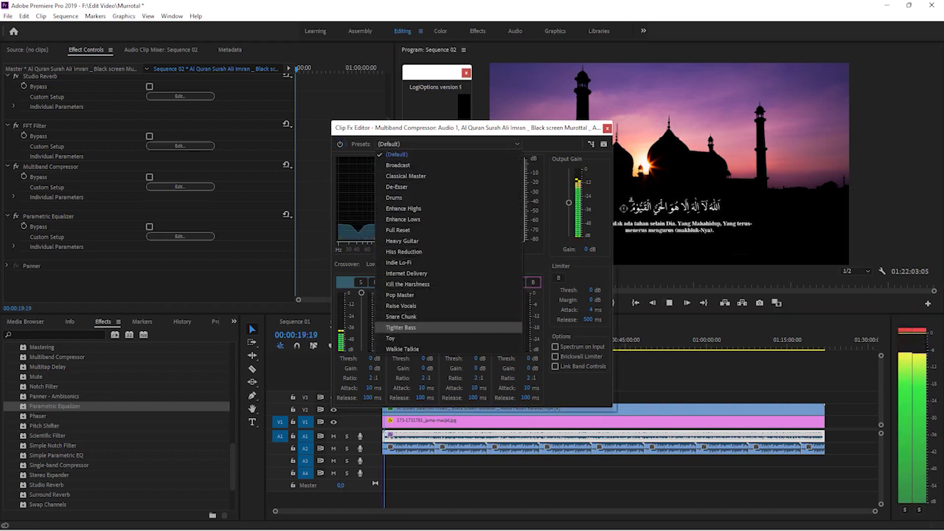
click(400, 326)
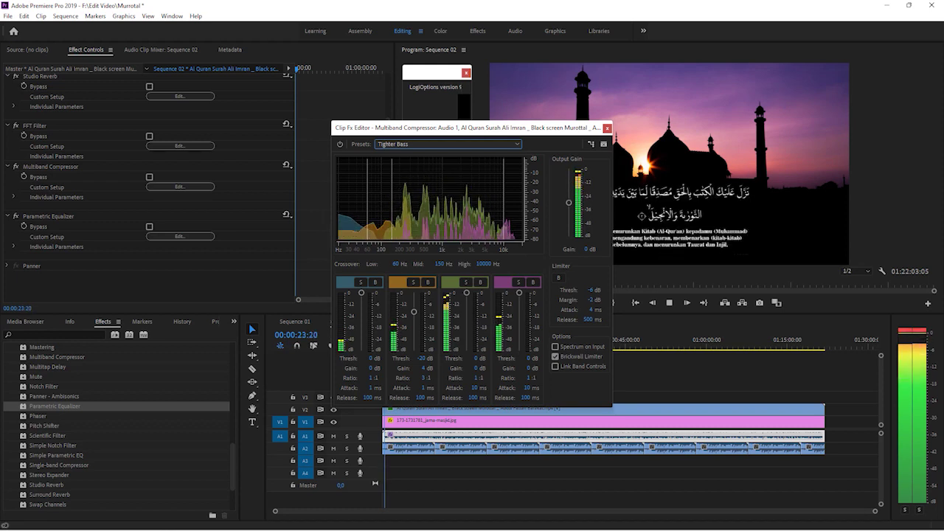
Step: Set the compressor's output gain to 3 dB, the second band's threshold to -10 dB and the fourth band's to -12 dB
drag(568, 203, 568, 197)
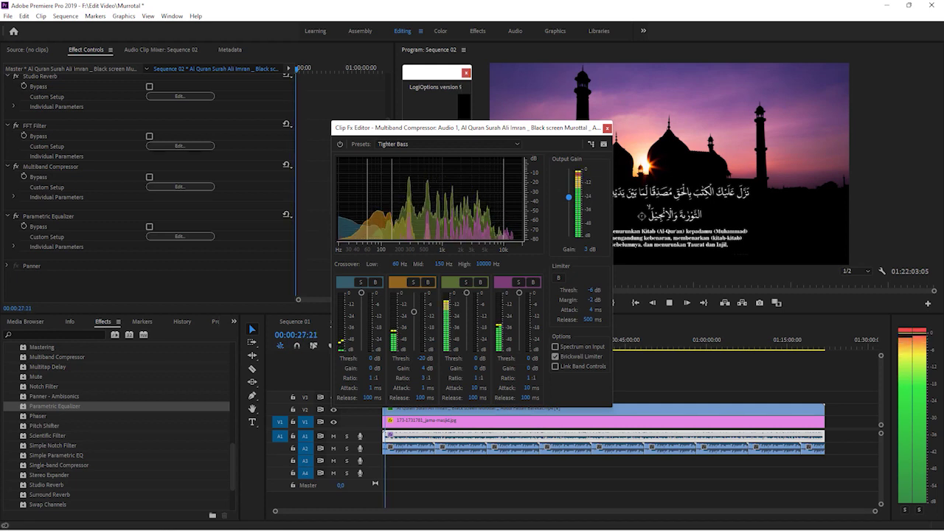
drag(413, 311, 414, 302)
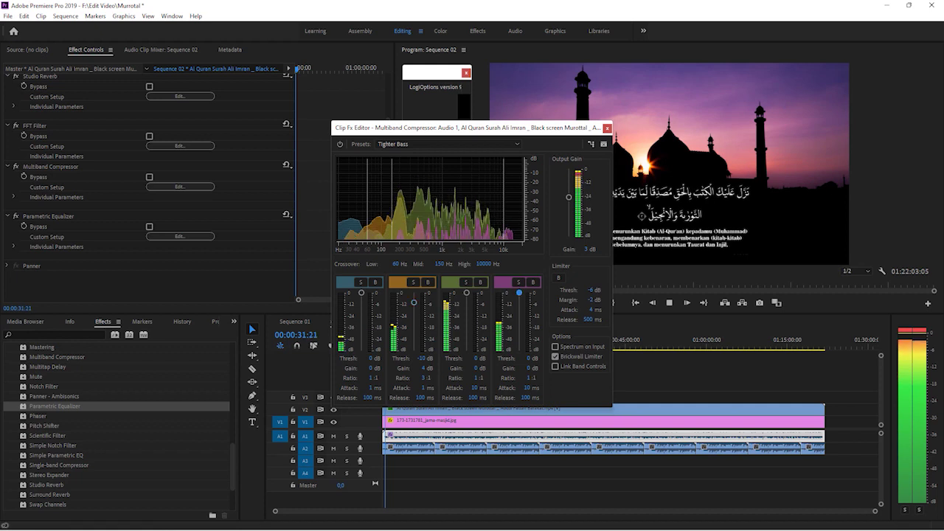
drag(519, 292, 519, 304)
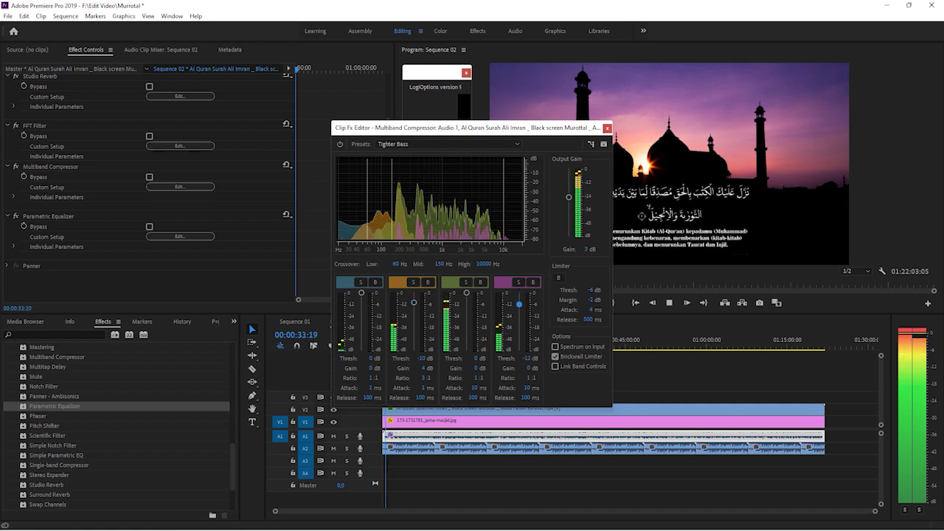
key(Escape)
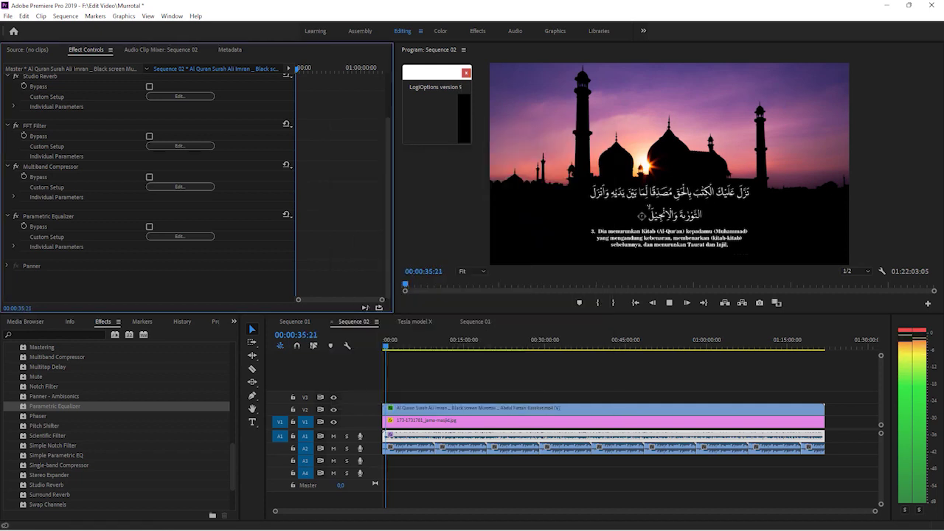
Step: Listen to the recitation with all audio effects applied, deselect the clip and stop playback
scroll(147, 184, up, 1)
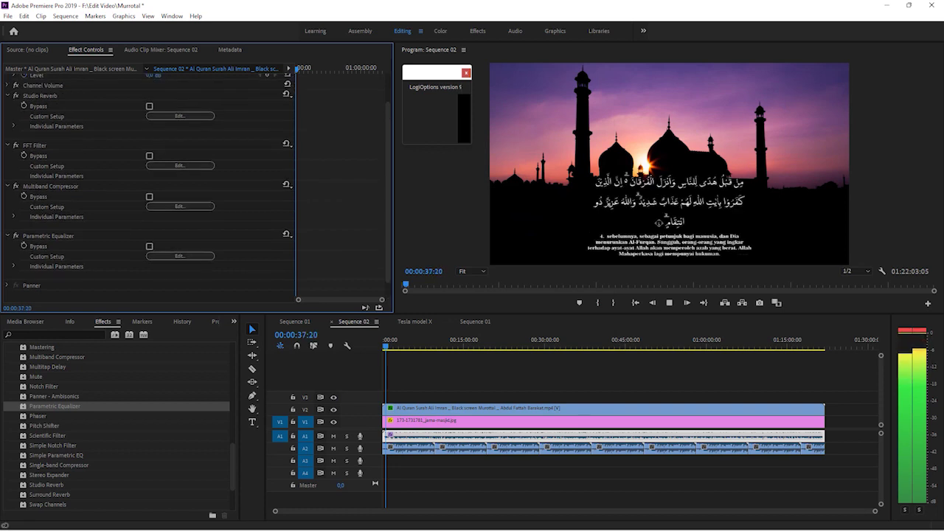
scroll(184, 177, down, 1)
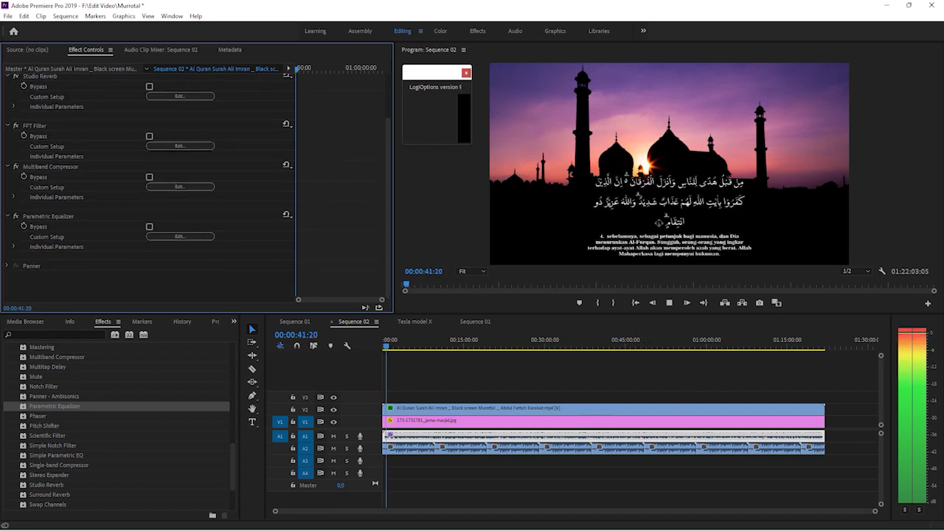
click(549, 334)
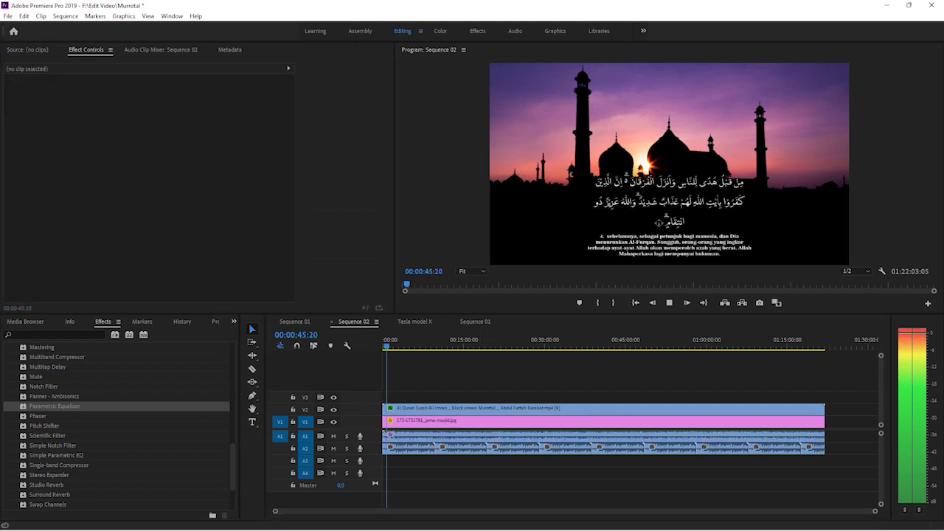
click(669, 302)
Step: Open the export settings for Sequence 02 and switch the format to AVI
click(575, 421)
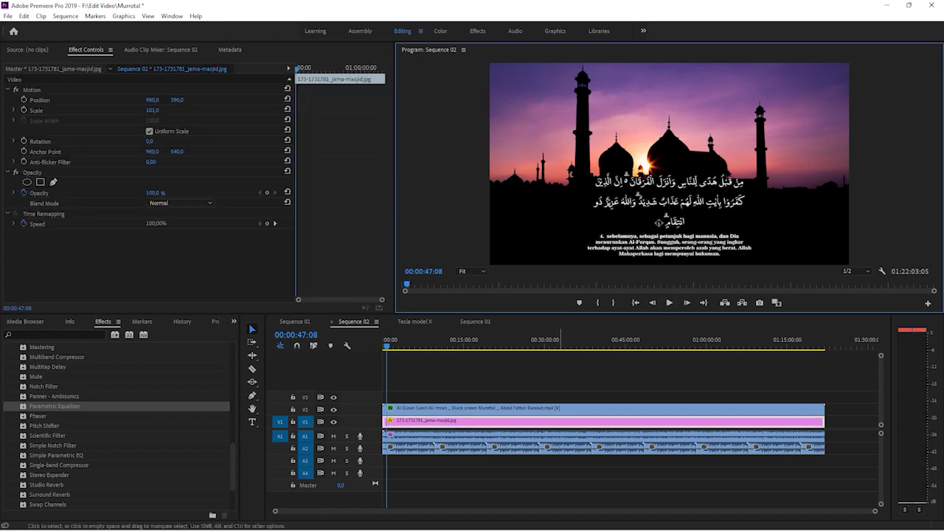
key(ctrl+m)
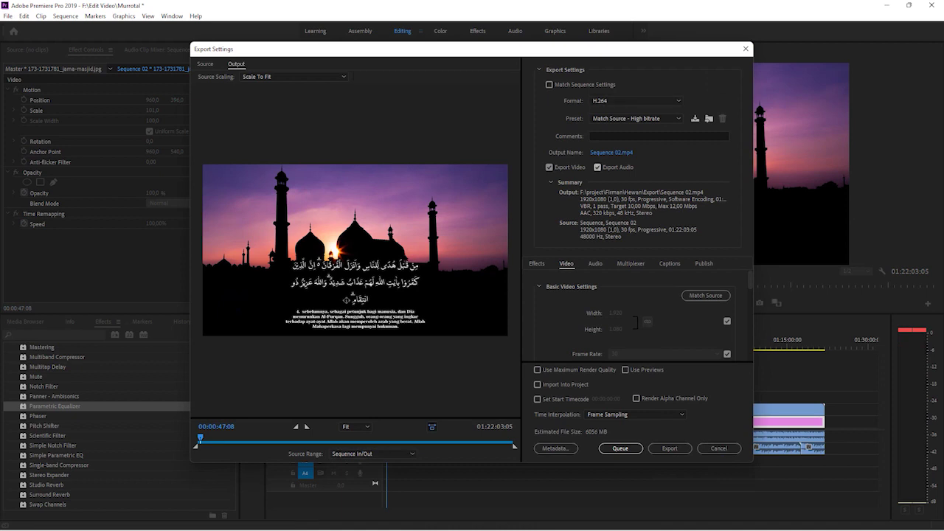
click(635, 101)
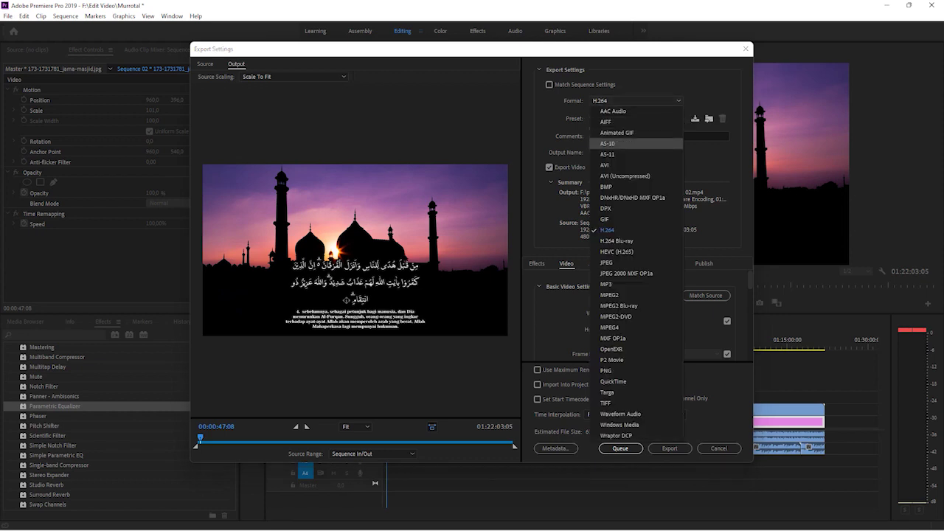
key(Down)
key(Down)
key(Down)
key(Up)
key(Return)
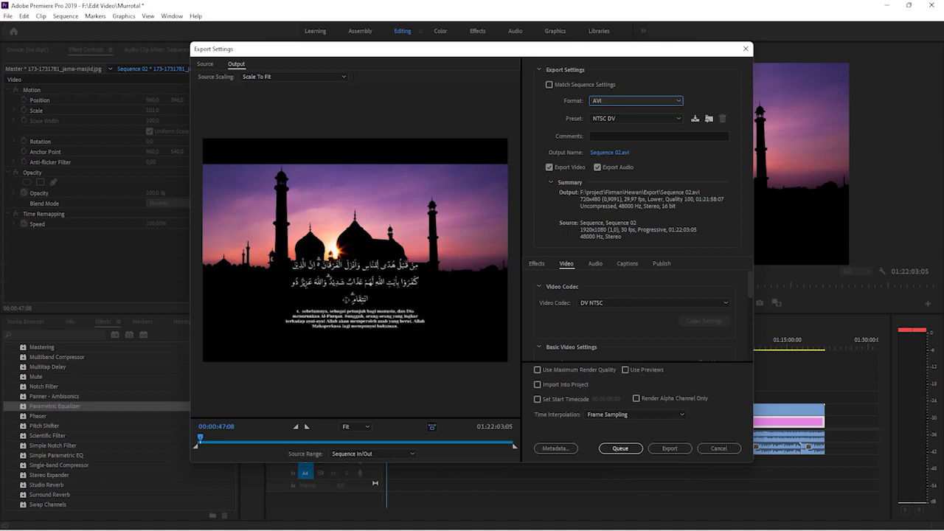
Step: Set the export format to H.264 with the Mobile Device 720p HD preset and send Sequence 02 to the Media Encoder queue
click(636, 100)
key(Up)
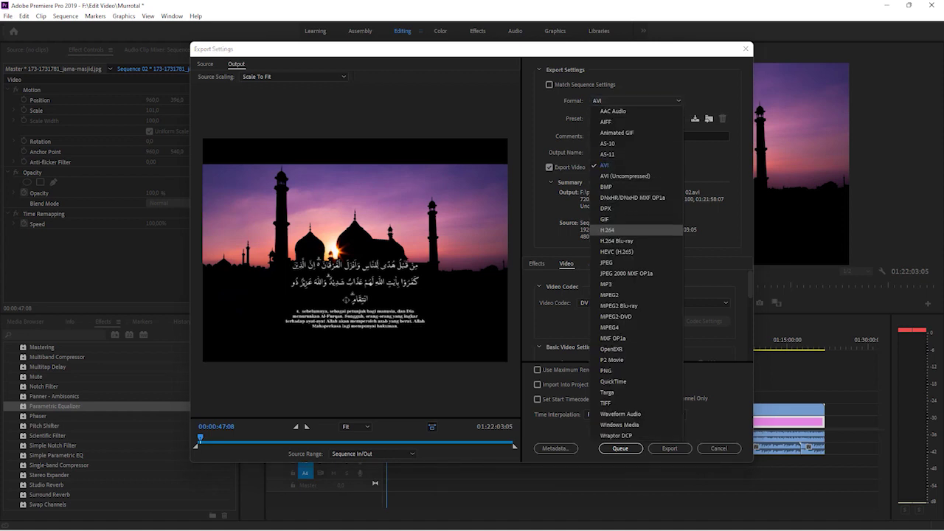
key(Return)
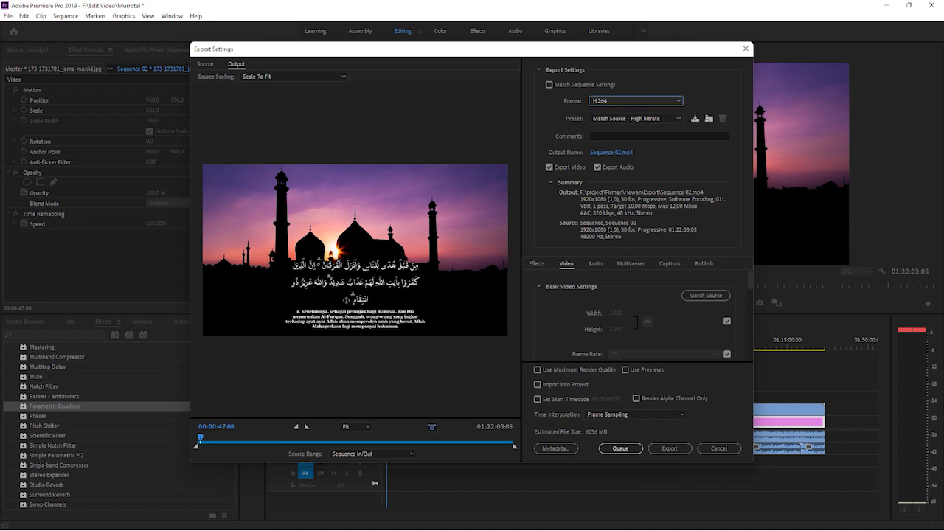
click(635, 118)
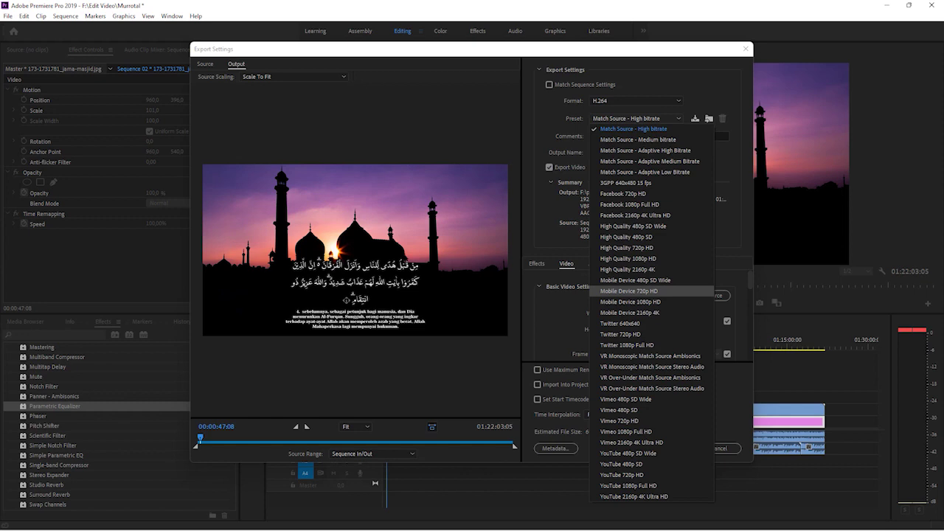
click(629, 291)
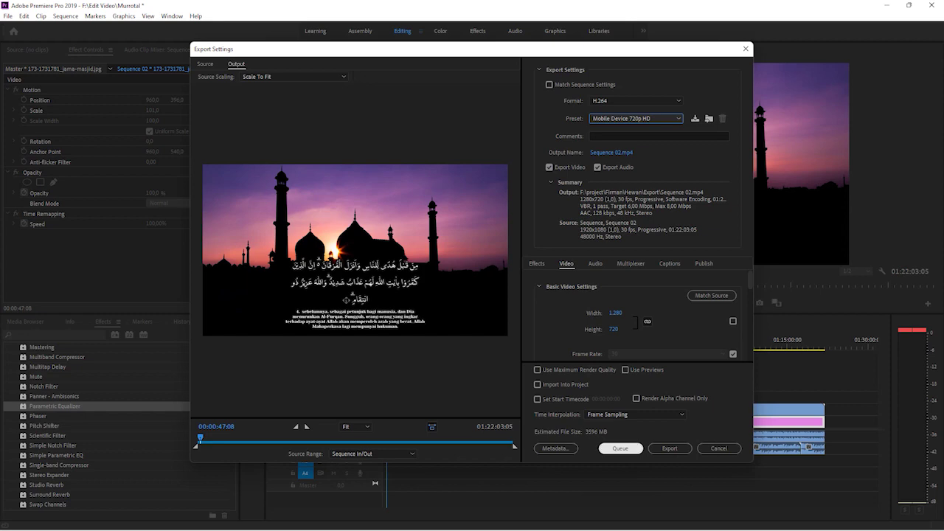
click(620, 448)
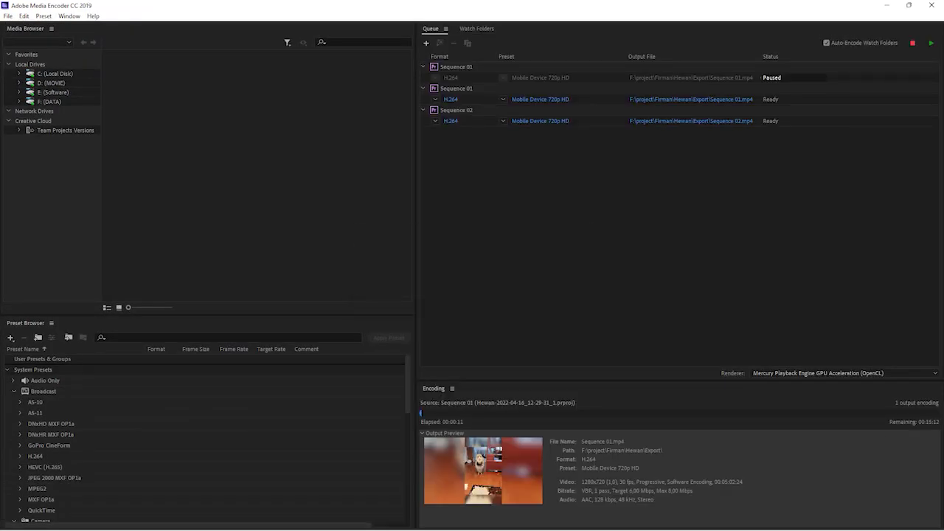
Step: Move the Sequence 02 job above the waiting Sequence 01 job in the queue and return to Premiere Pro, clearing the clip selection
click(456, 110)
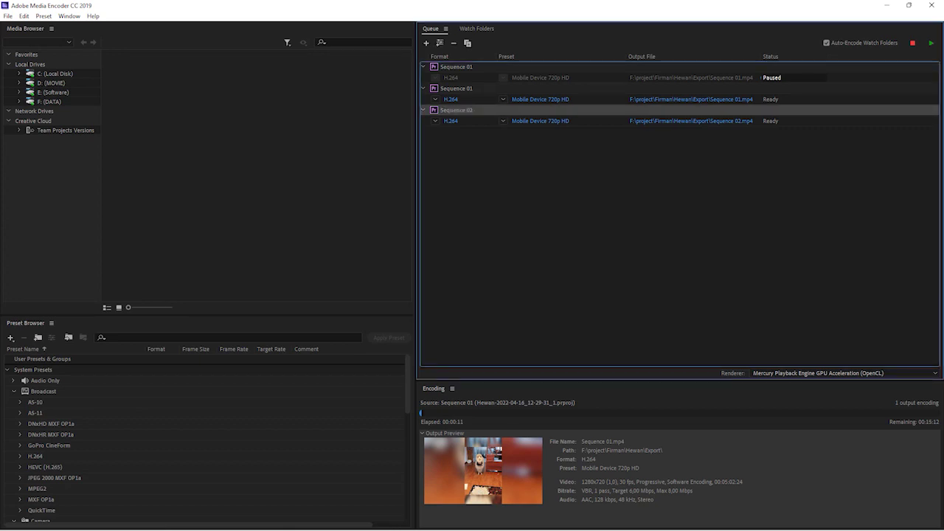
drag(457, 109, 456, 82)
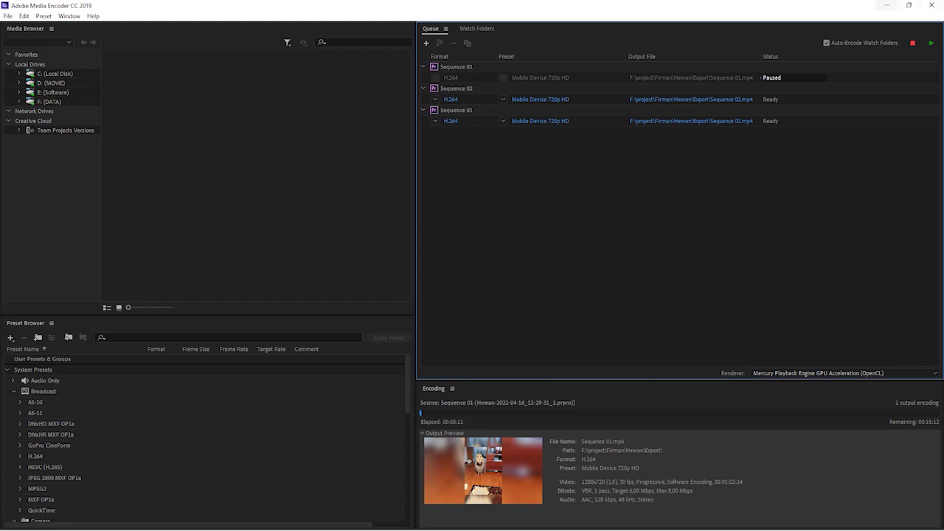
click(887, 5)
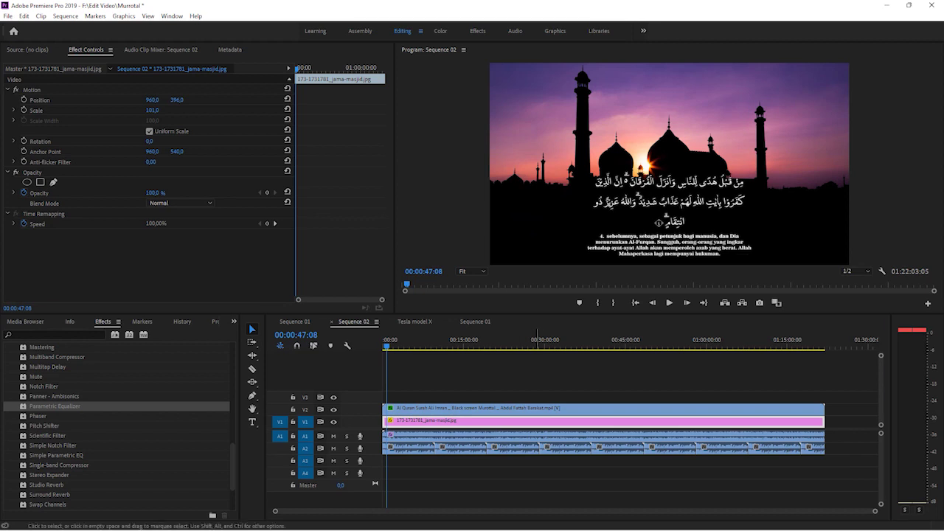
click(537, 376)
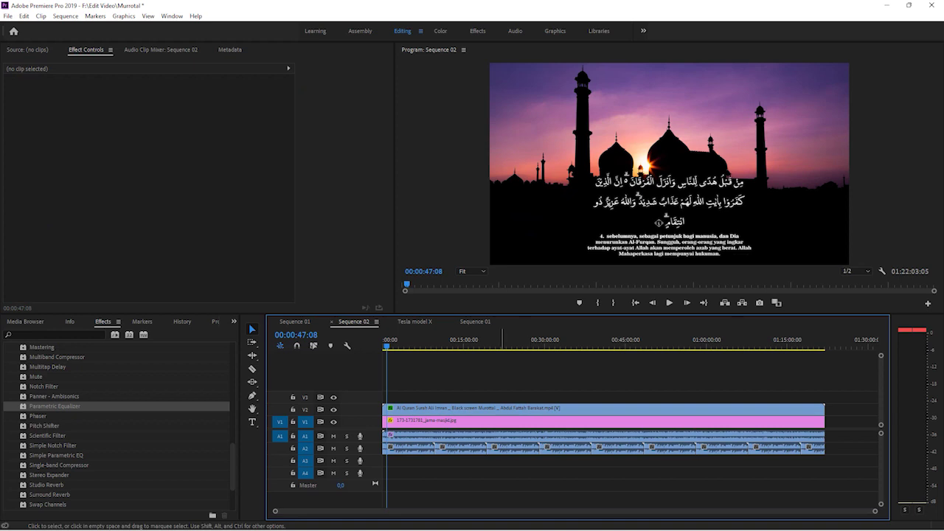
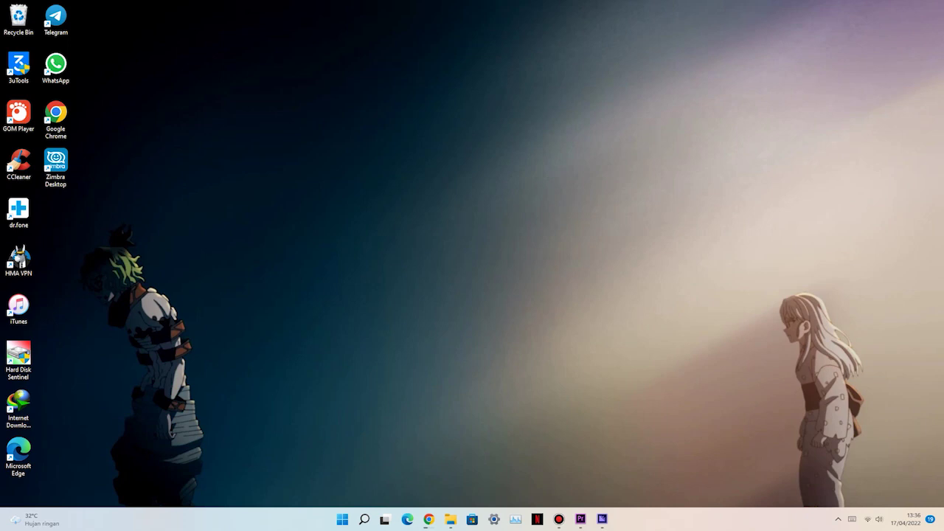
click(559, 519)
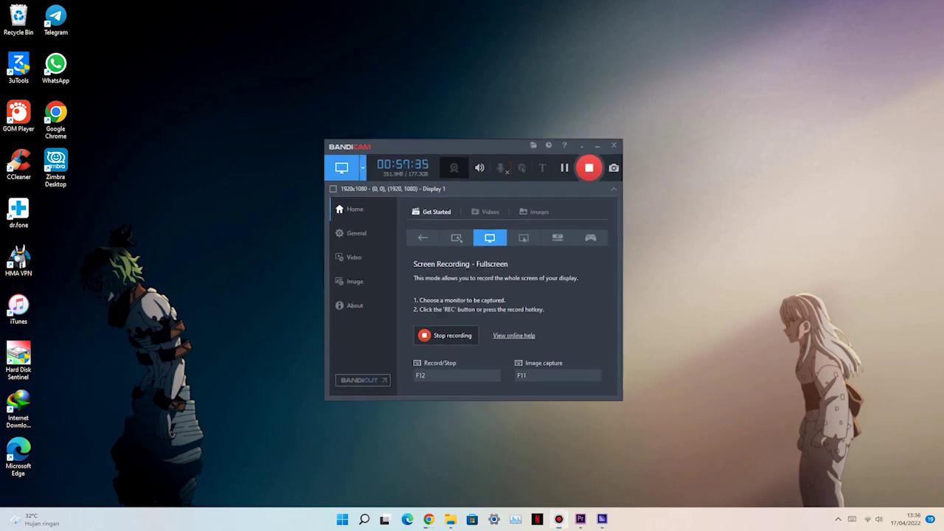
click(559, 520)
click(559, 520)
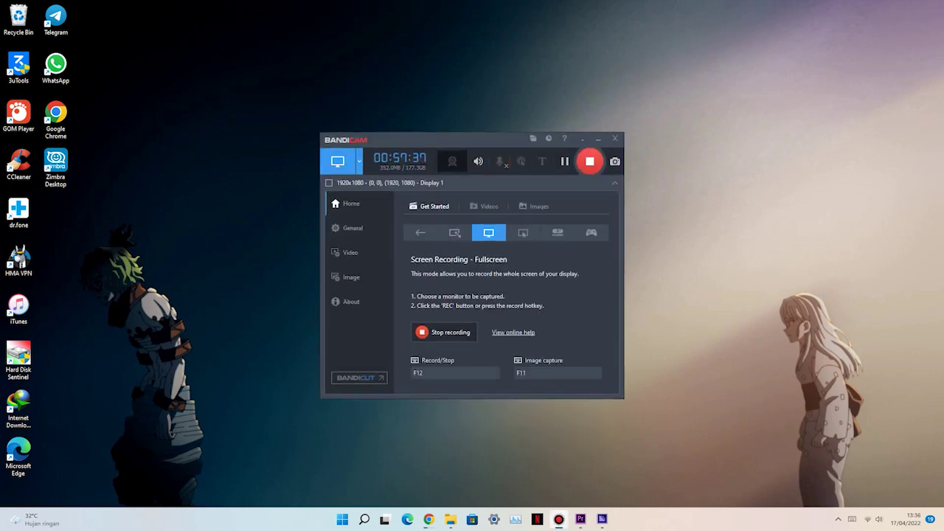
click(559, 519)
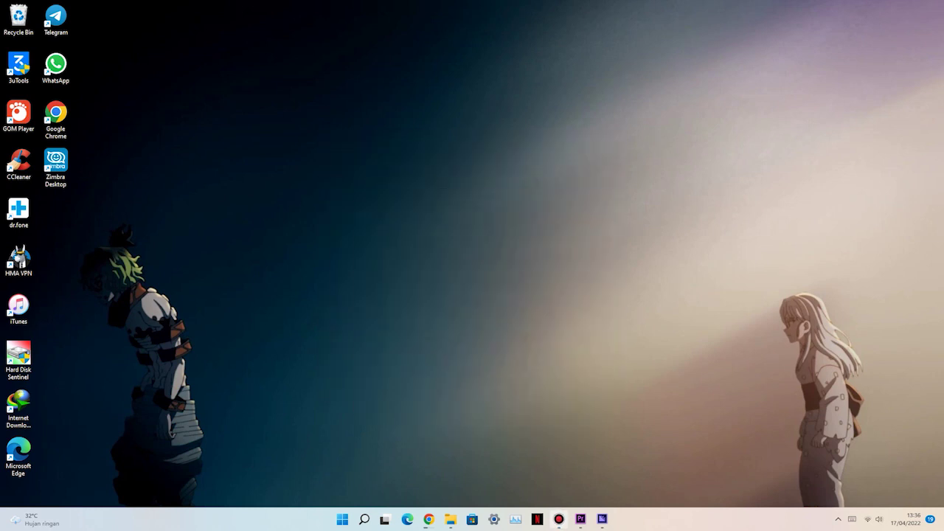
click(559, 519)
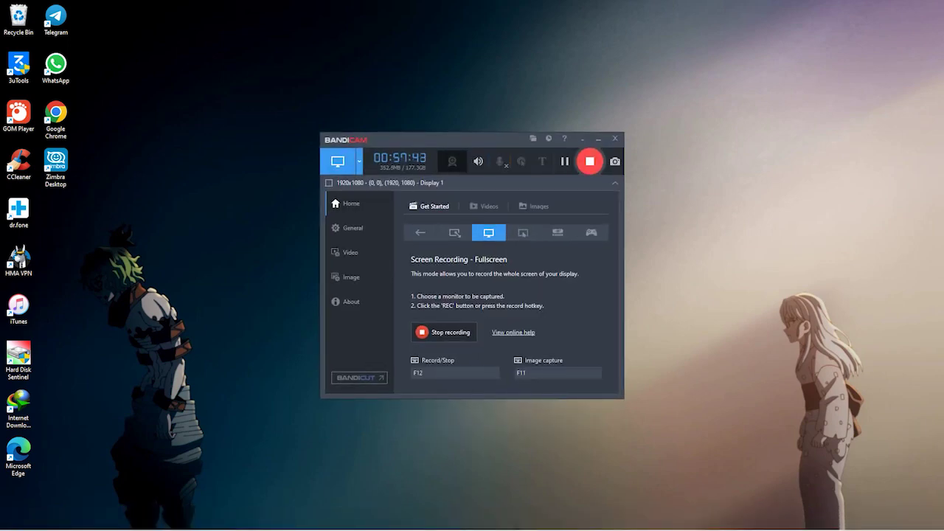
key(super+d)
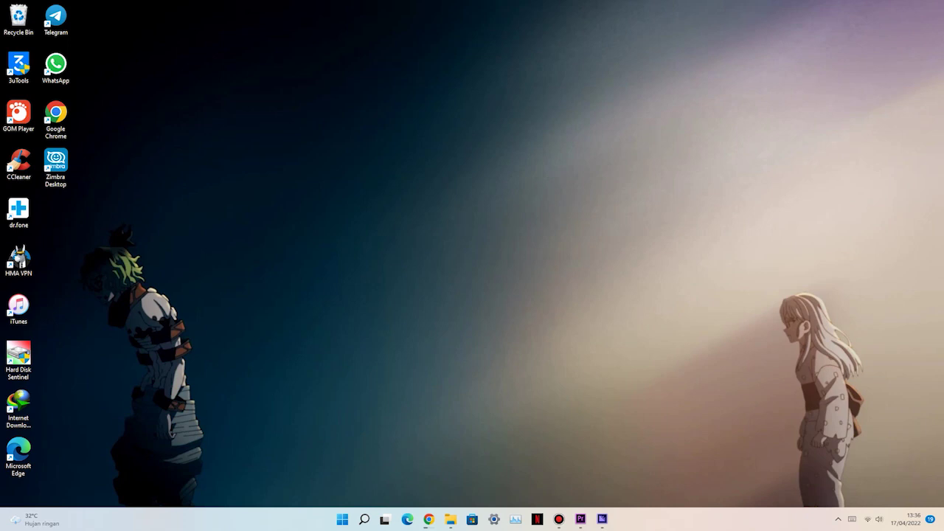
click(558, 519)
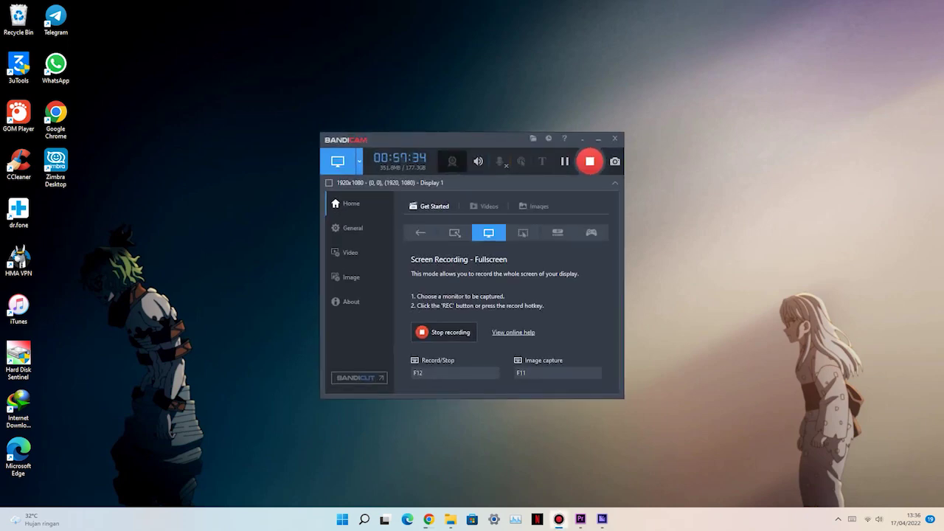
click(559, 519)
click(559, 519)
click(559, 519)
click(559, 519)
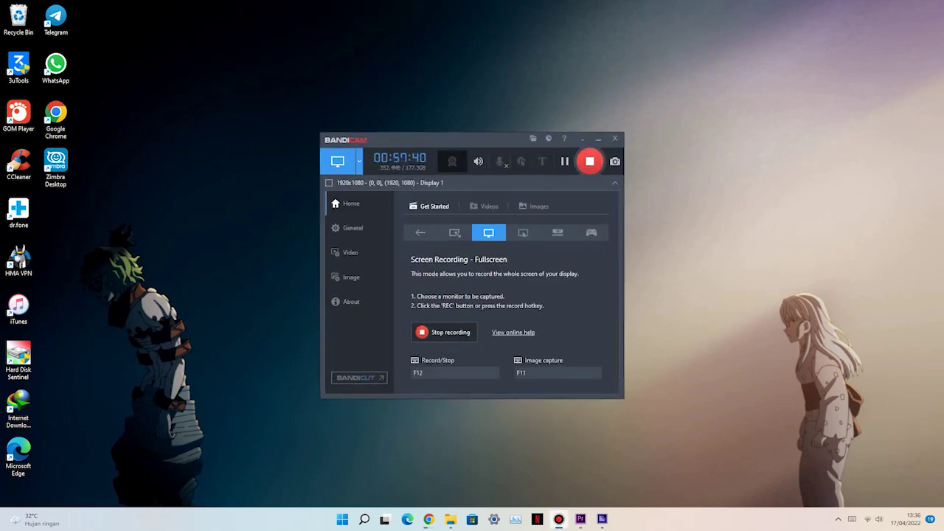